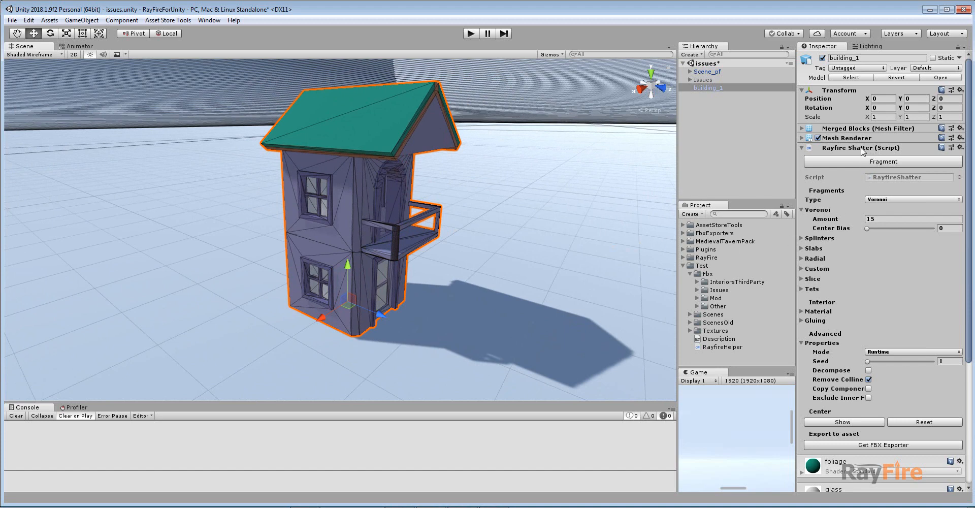
- Set the Rayfire Shatter mode of building_1 to Editor and fragment the building
left_click(879, 354)
left_click(884, 375)
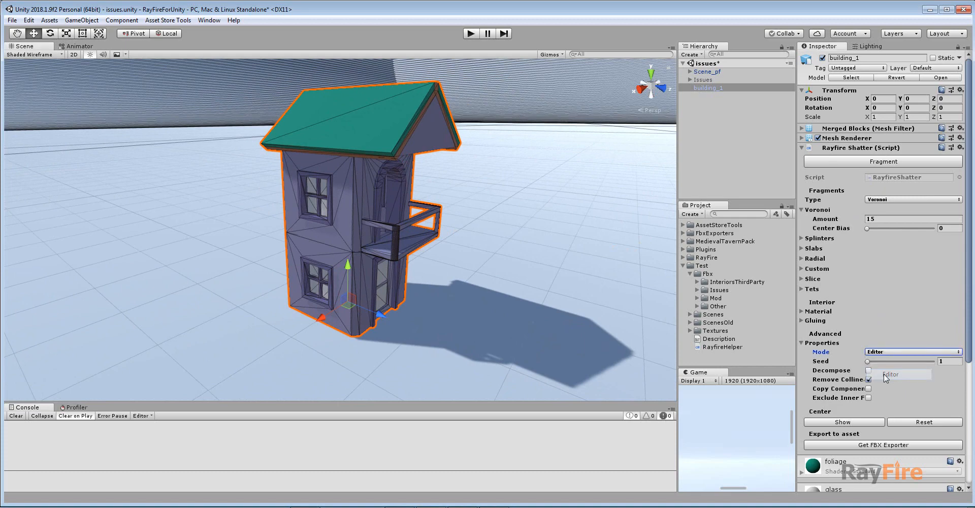
left_click(880, 162)
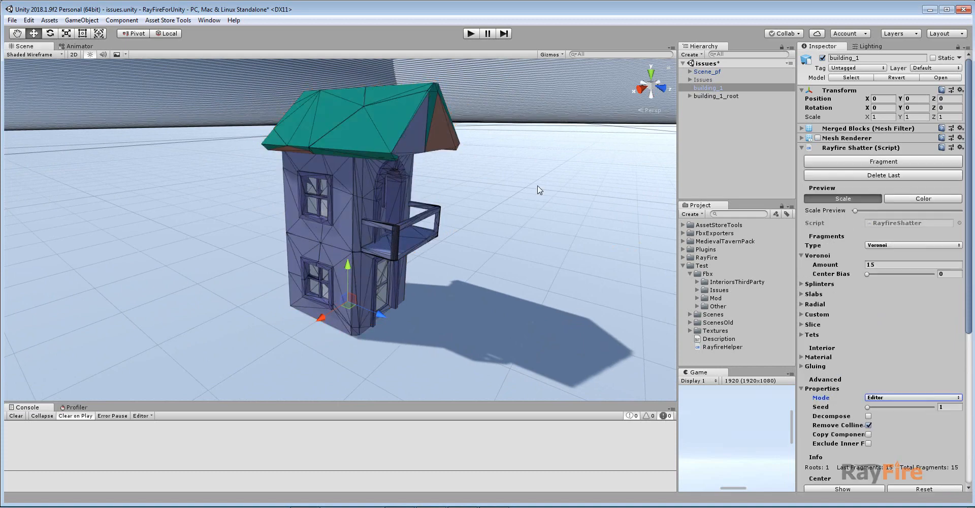
- Spread the fragments apart with Scale Preview and examine the inside of the tall wall fragment building_1_sh_9
left_click_drag(860, 209, 950, 211)
scroll(369, 206, "up", 5)
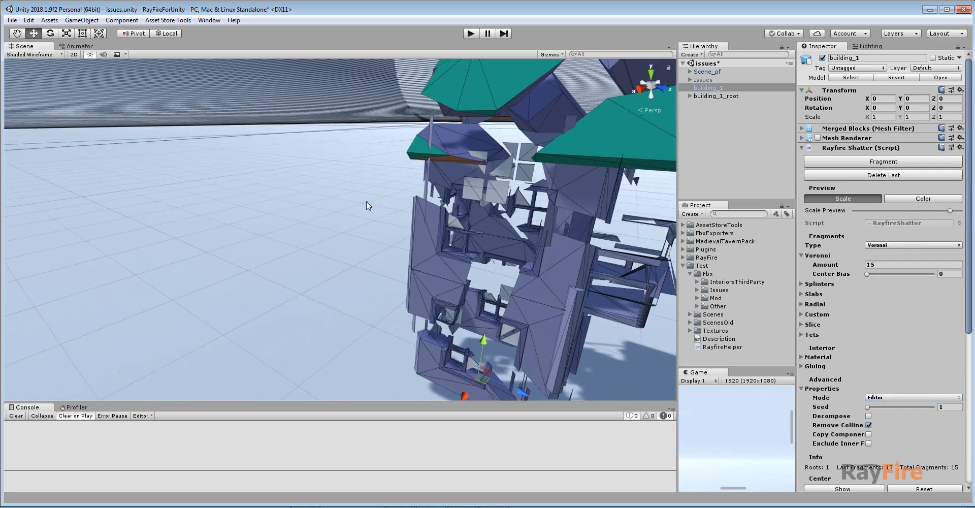
left_click(425, 225)
key("f")
left_click_drag(369, 203, 353, 195, "alt")
middle_click_drag(352, 194, 369, 267)
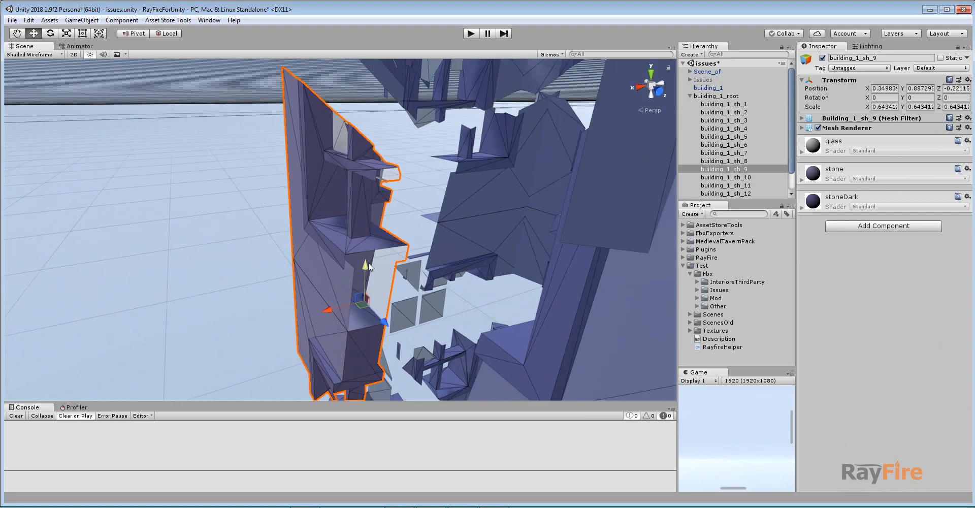
left_click_drag(332, 239, 280, 215, "alt")
- Select the wall fragment building_1_sh_5 and examine it and the surrounding fragments from several sides
left_click(294, 210)
scroll(296, 212, "up", 5)
scroll(296, 212, "down", 5)
middle_click_drag(296, 212, 300, 264)
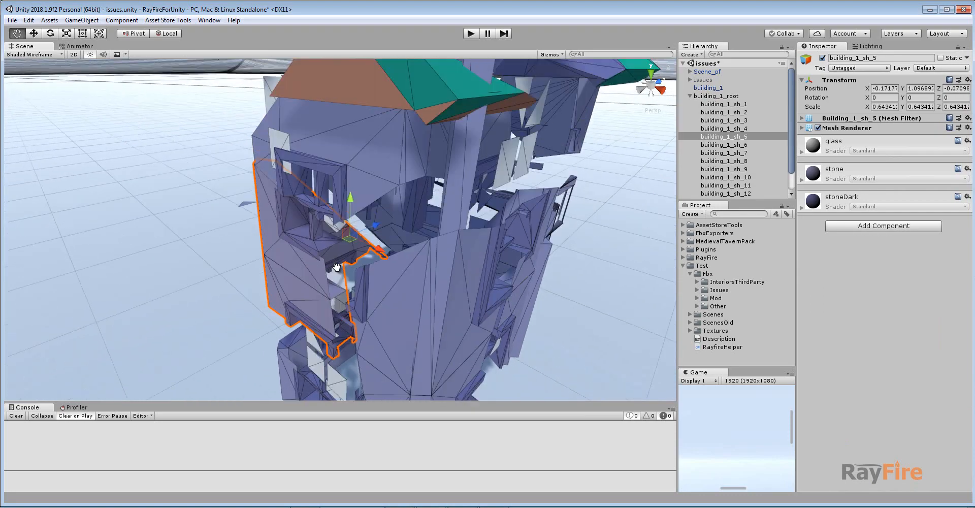
left_click_drag(223, 224, 300, 193, "alt")
middle_click_drag(300, 193, 273, 265)
scroll(272, 264, "down", 4)
left_click_drag(272, 264, 582, 187, "alt")
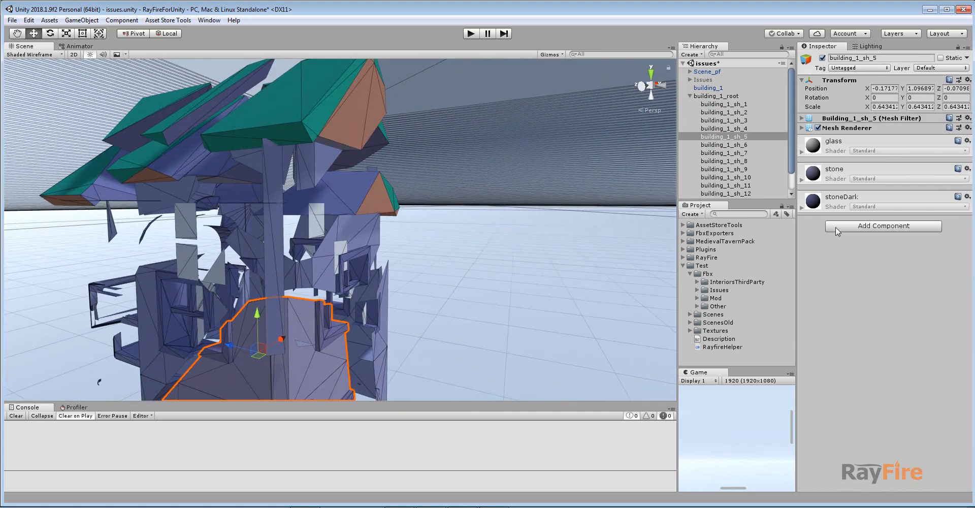
- Reselect building_1, return Scale Preview to its minimum and examine the fragmented walls and window glass
left_click(716, 89)
left_click_drag(868, 213, 840, 212)
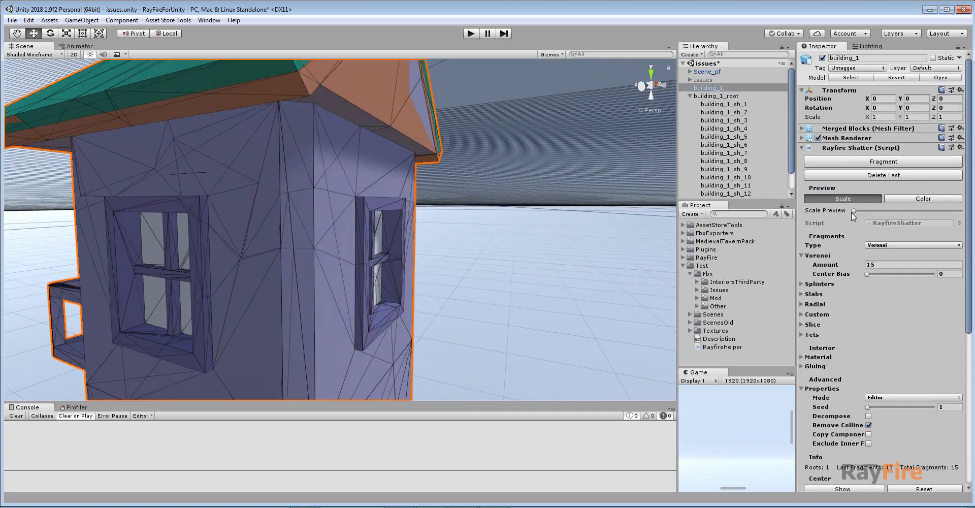
left_click_drag(603, 217, 364, 168, "alt")
mouse_move(380, 126)
left_mouse_down("alt")
mouse_move(381, 79)
mouse_move(373, 122)
left_mouse_up("alt")
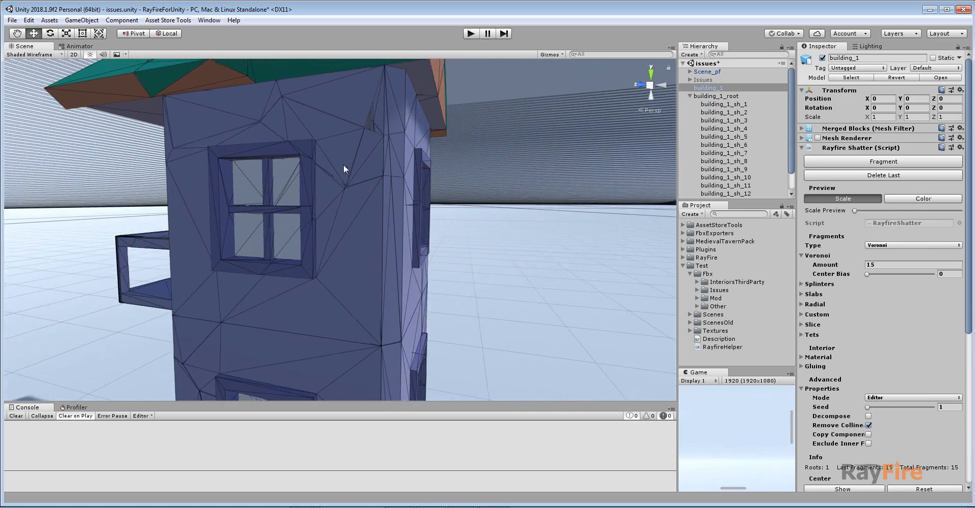
middle_click_drag(292, 350, 312, 232)
left_click_drag(312, 229, 410, 273, "alt")
scroll(334, 203, "down", 4)
left_click_drag(334, 204, 602, 237, "alt")
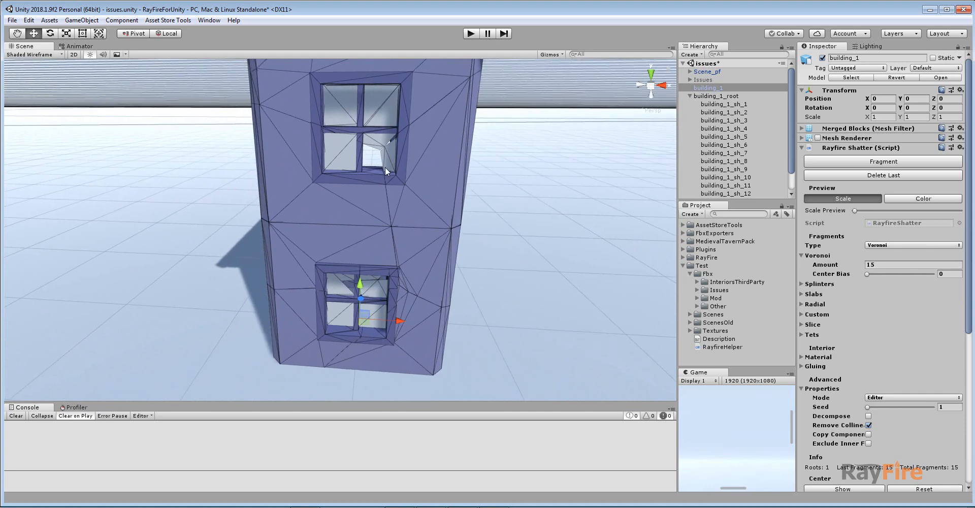
- Delete the last fragments of building_1 and try to fragment it in Runtime mode
left_click(893, 175)
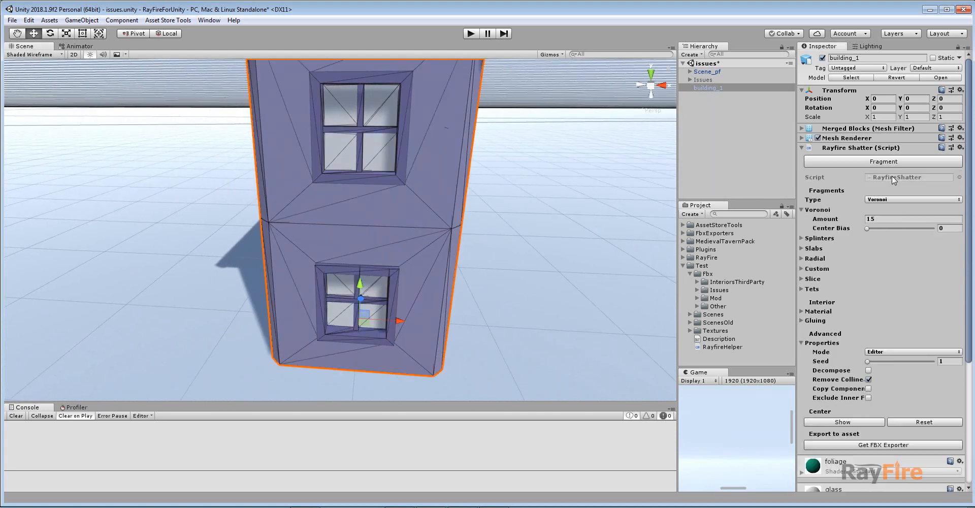
left_click(892, 351)
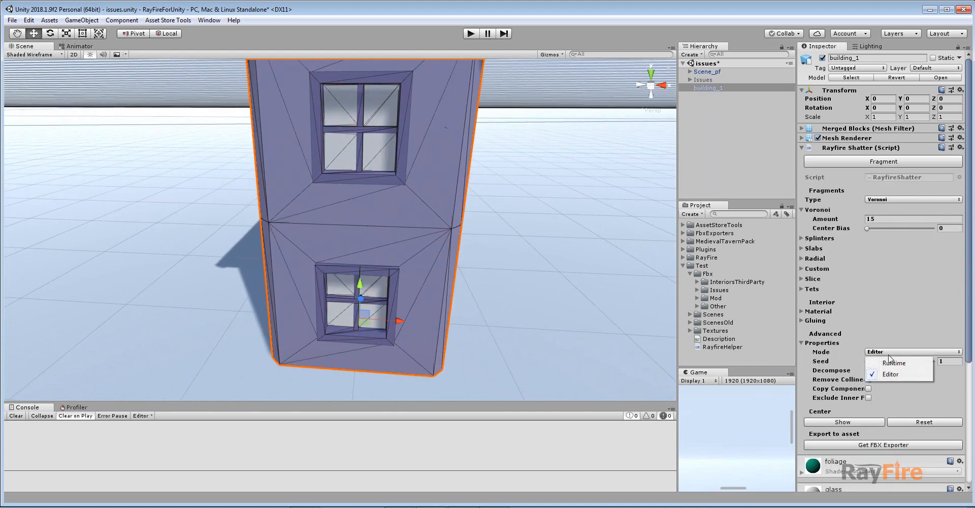
left_click(890, 363)
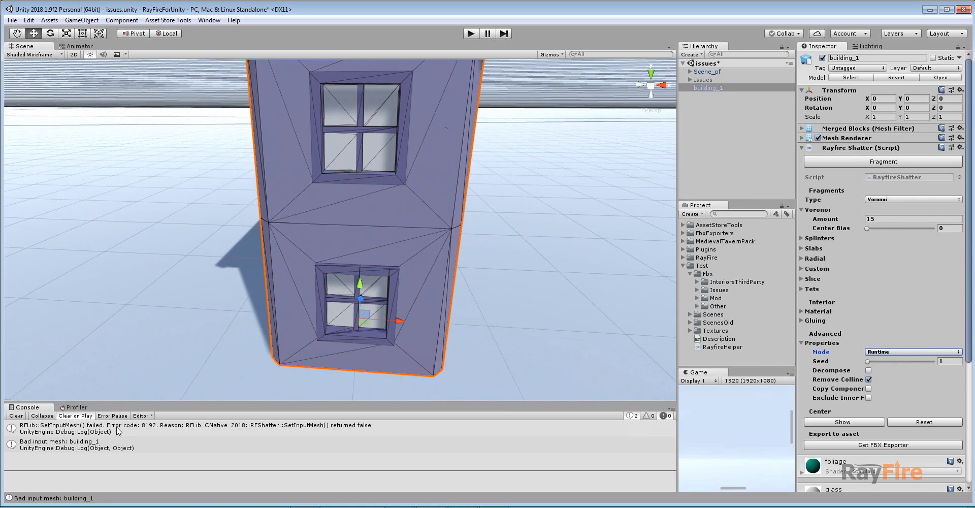
- Switch to 3ds Max and examine the balcony of the mergedBlocks mesh up close
left_click_drag(471, 249, 193, 244, "alt")
key("alt+Tab")
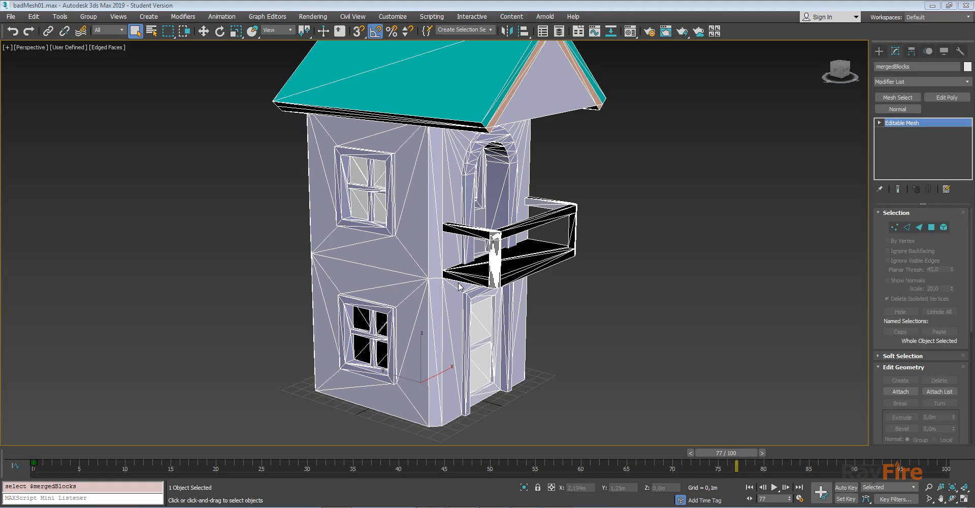
mouse_move(517, 277)
middle_mouse_down()
mouse_move(491, 304)
mouse_move(396, 280)
mouse_move(523, 283)
middle_mouse_up()
scroll(488, 292, "down", 2)
scroll(522, 283, "up", 3)
scroll(484, 291, "up", 4)
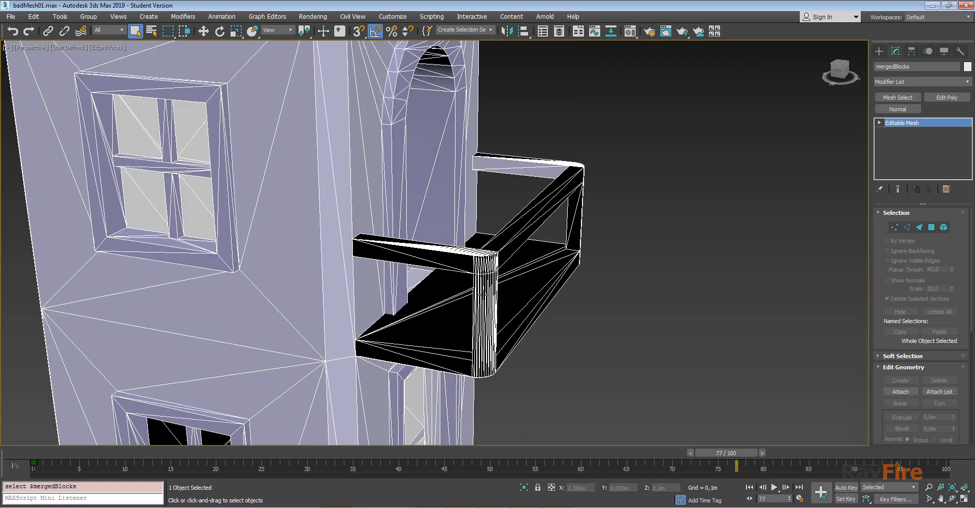
middle_click_drag(499, 284, 485, 272, "alt")
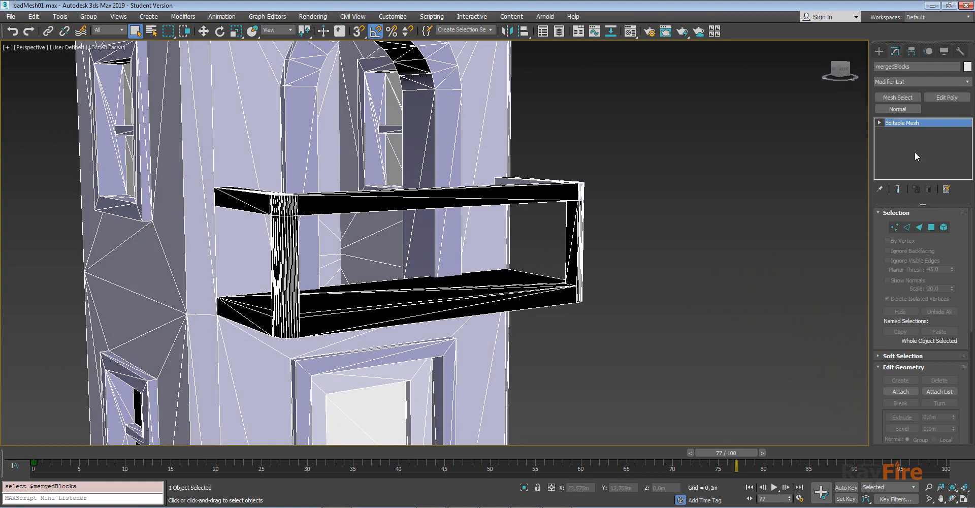
- Convert mergedBlocks to an Editable Poly and select the balcony floor at Element level
right_click(882, 152)
left_click(927, 229)
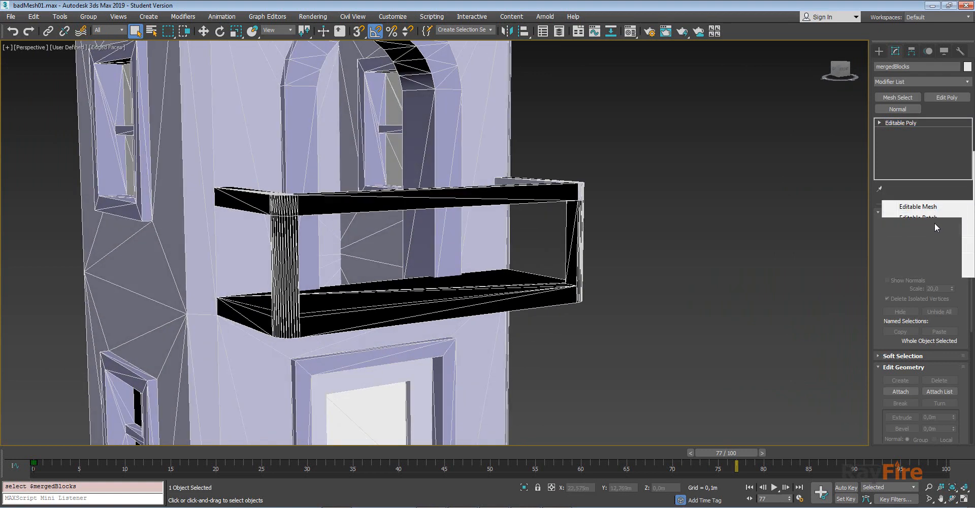
left_click(944, 225)
middle_click_drag(407, 81, 437, 143, "alt")
scroll(414, 234, "up", 5)
left_click(446, 277)
- Try moving the balcony floor element up along Z, undoing each move
middle_click_drag(446, 277, 413, 260, "alt")
key("w")
left_click_drag(415, 295, 414, 272)
middle_click_drag(418, 275, 417, 245)
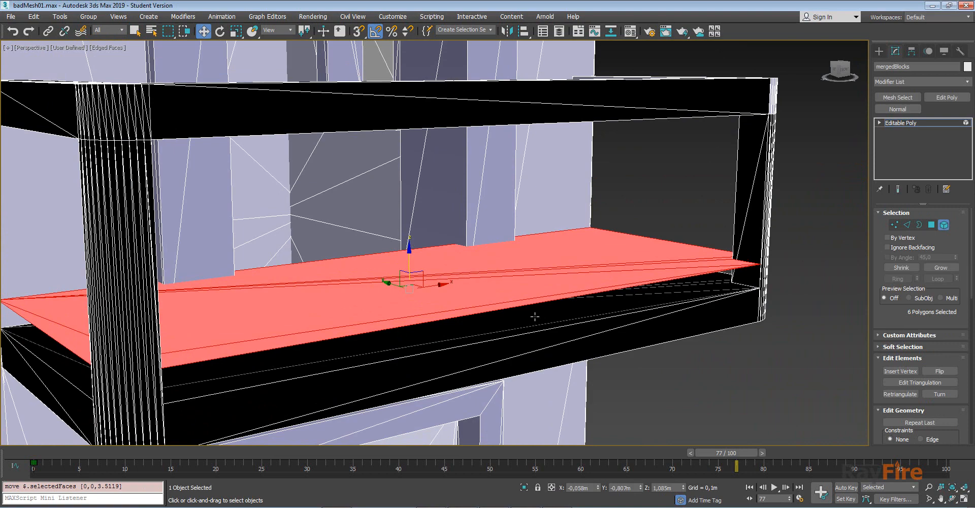
key("ctrl+z")
left_click_drag(410, 277, 410, 263)
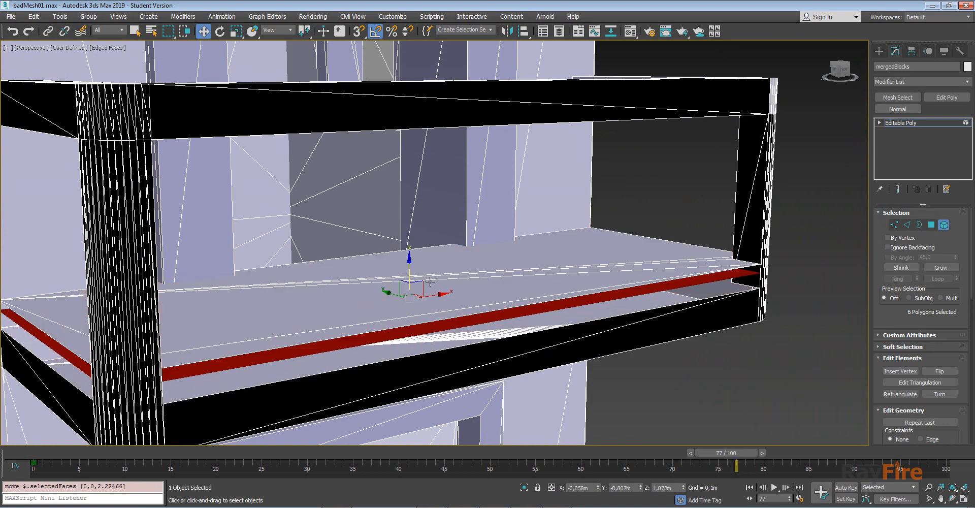
middle_click_drag(431, 281, 454, 274, "alt")
left_click_drag(410, 277, 411, 264)
key("ctrl+z")
key("ctrl+z")
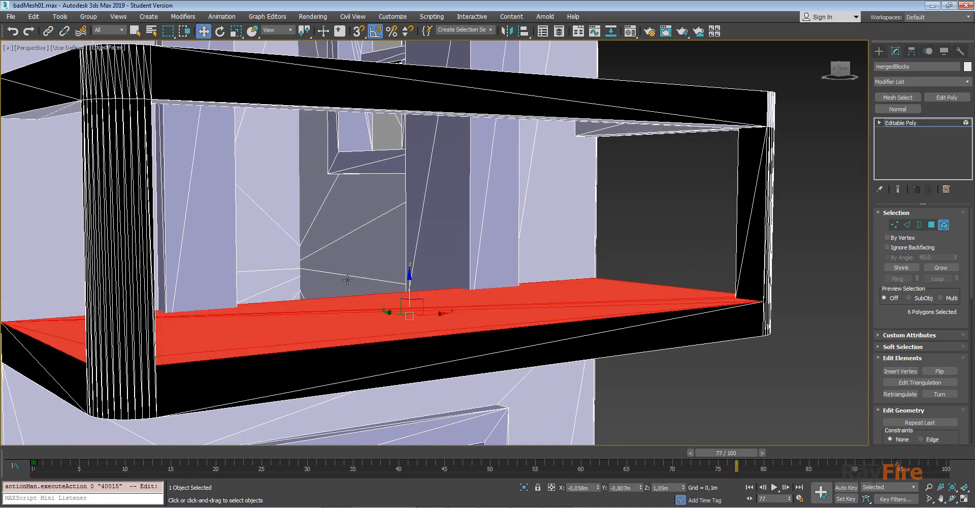
- Select the wall element around the ground-floor door and examine it from below
scroll(348, 280, "down", 5)
middle_click_drag(389, 252, 387, 230)
scroll(370, 280, "up", 4)
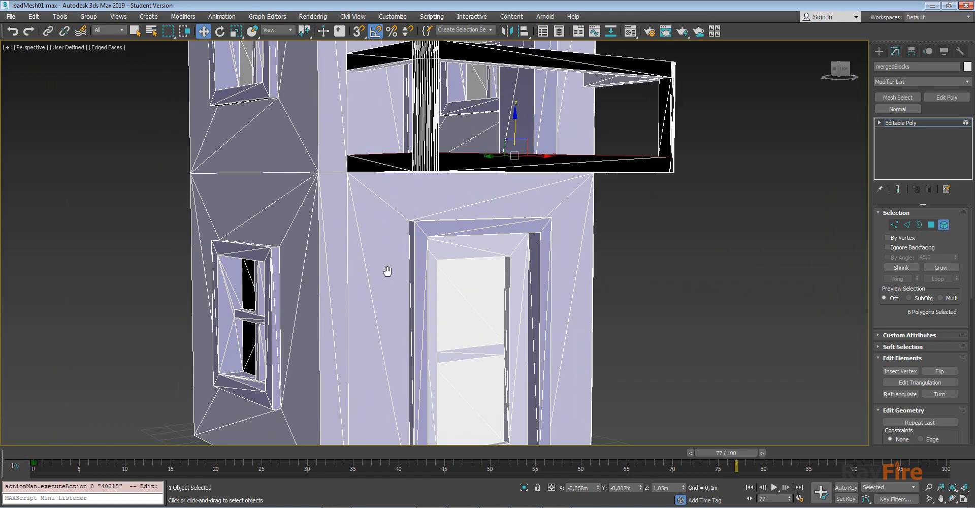
middle_click_drag(446, 270, 435, 185, "alt")
left_click(378, 272)
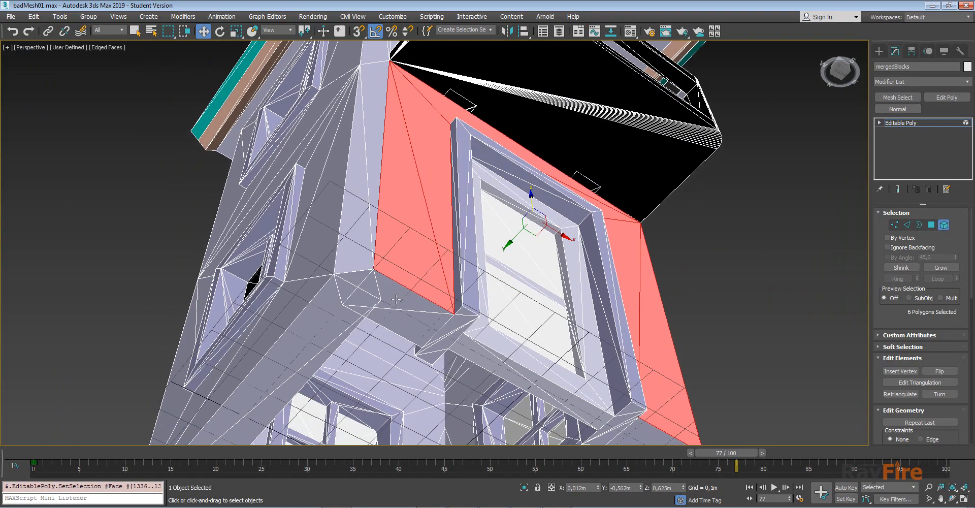
- Select the narrow beam elements along the underside of the building individually and examine how they meet at a corner
left_click(396, 300)
scroll(394, 301, "down", 3)
middle_click_drag(396, 297, 400, 196)
left_click(318, 273)
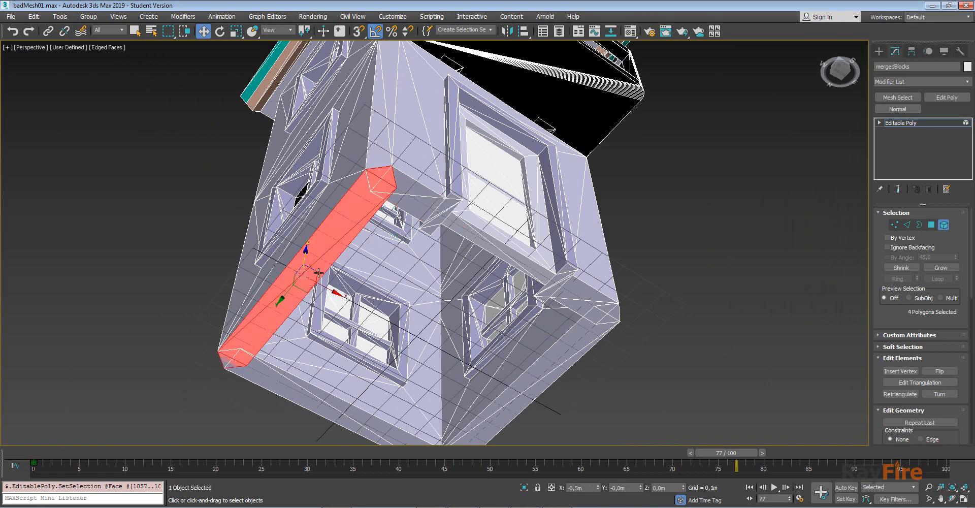
left_click(289, 377)
scroll(218, 348, "up", 5)
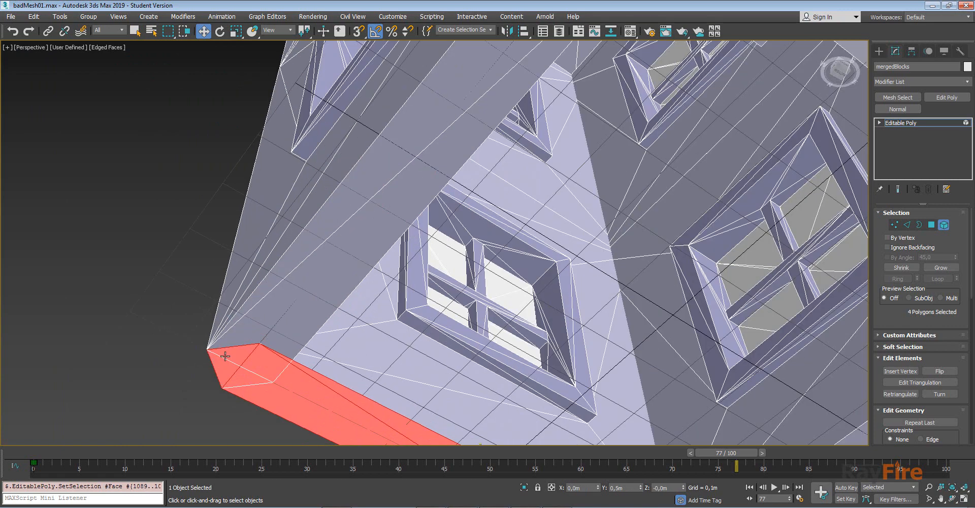
middle_click_drag(314, 282, 502, 294, "alt")
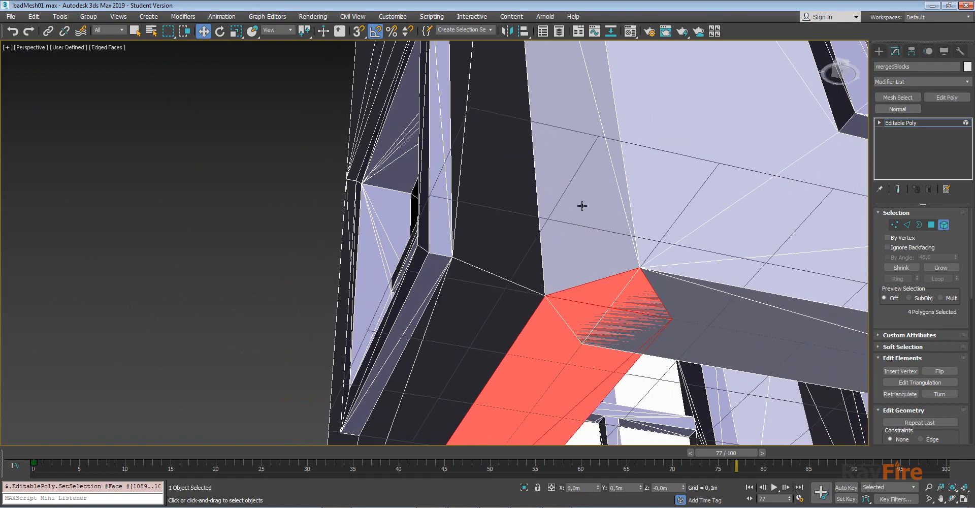
- Select the ground-floor corner strip element and examine where it meets the adjoining walls
middle_click_drag(540, 220, 505, 238)
left_click(500, 218)
scroll(501, 201, "down", 5)
mouse_move(503, 188)
middle_mouse_down()
mouse_move(487, 304)
mouse_move(494, 202)
middle_mouse_up()
scroll(487, 304, "up", 2)
middle_click_drag(494, 202, 470, 219)
scroll(492, 220, "up", 2)
scroll(484, 263, "down", 3)
middle_click_drag(467, 174, 464, 216)
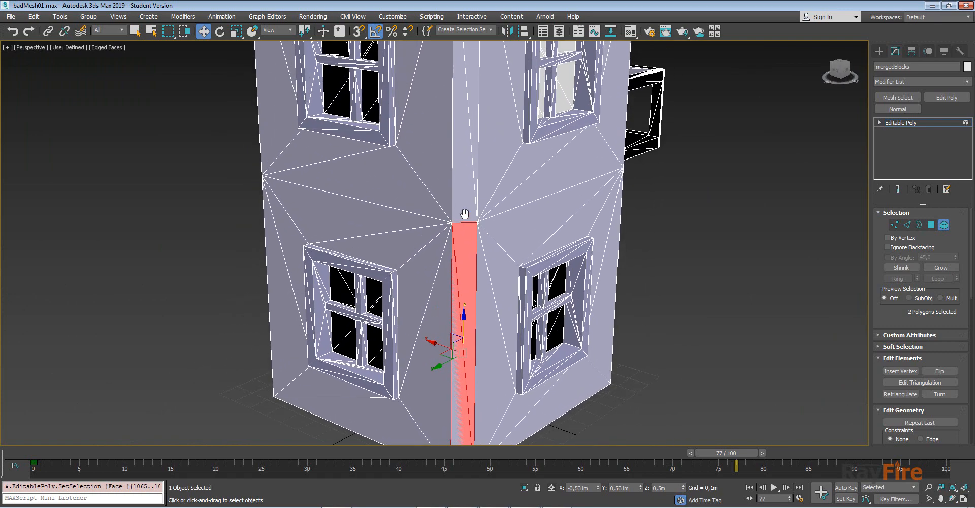
scroll(464, 216, "up", 3)
middle_click_drag(468, 144, 460, 234)
scroll(461, 234, "down", 3)
- Select the upper-floor wall element around the side window and examine its border with the lower wall
middle_click_drag(451, 196, 312, 165)
left_click(415, 274)
left_click(397, 235)
middle_click_drag(470, 248, 380, 230)
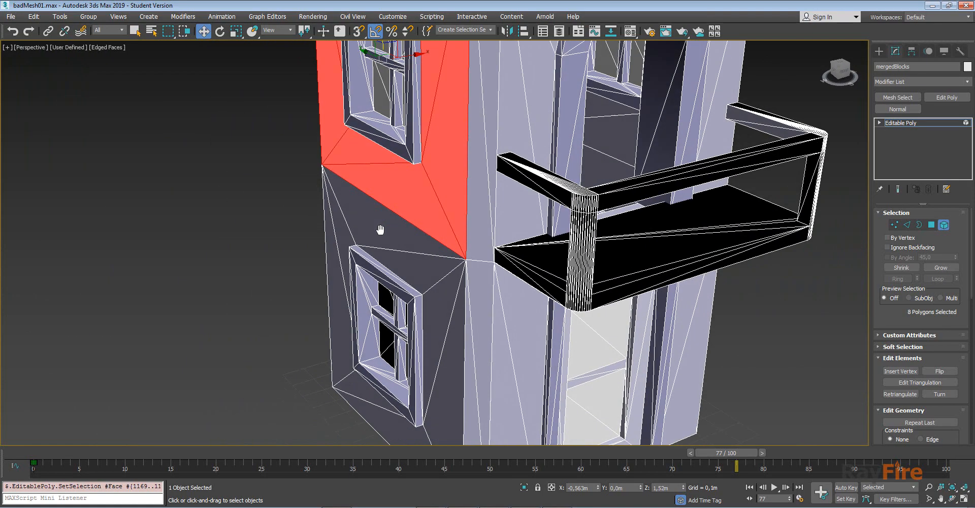
middle_click_drag(426, 190, 431, 269)
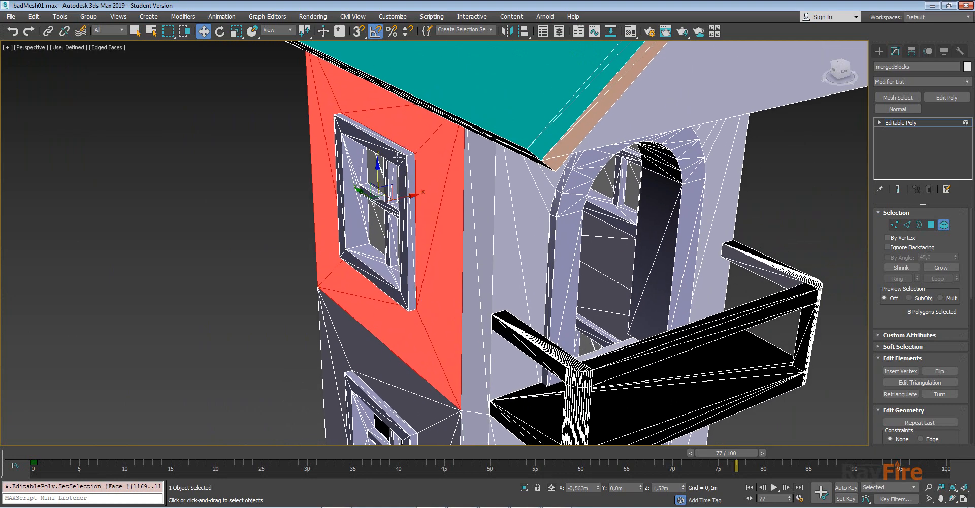
scroll(372, 266, "up", 8)
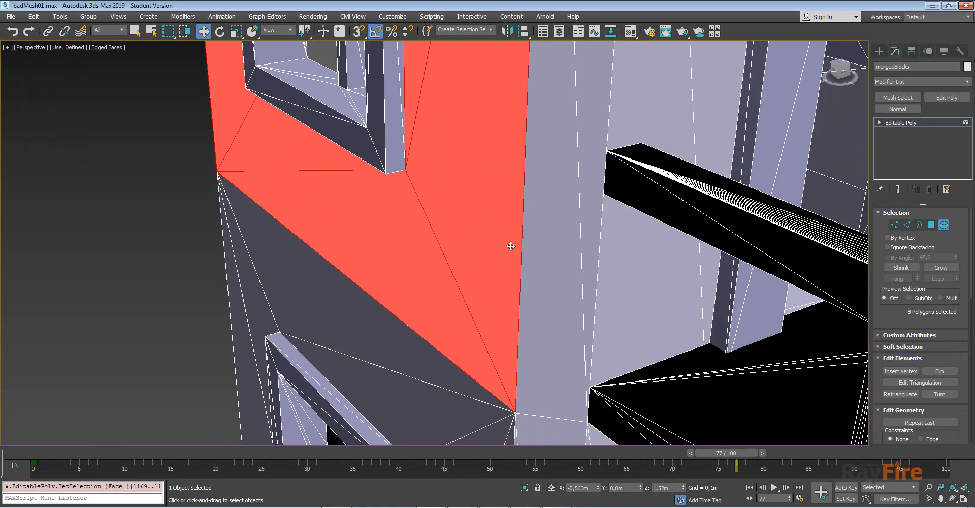
- Select the upper-floor corner strip element and the arched doorway frame element in turn to check the separate parts
left_click(560, 210)
middle_click_drag(587, 156, 479, 259)
scroll(479, 259, "down", 5)
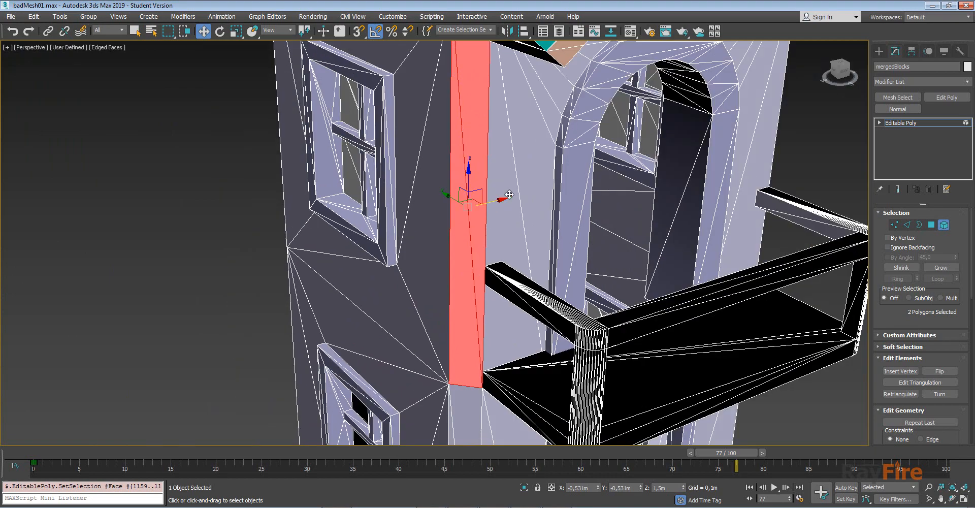
left_click(534, 181)
middle_click_drag(534, 182, 468, 299)
left_click(501, 242)
middle_click_drag(502, 242, 521, 159, "alt")
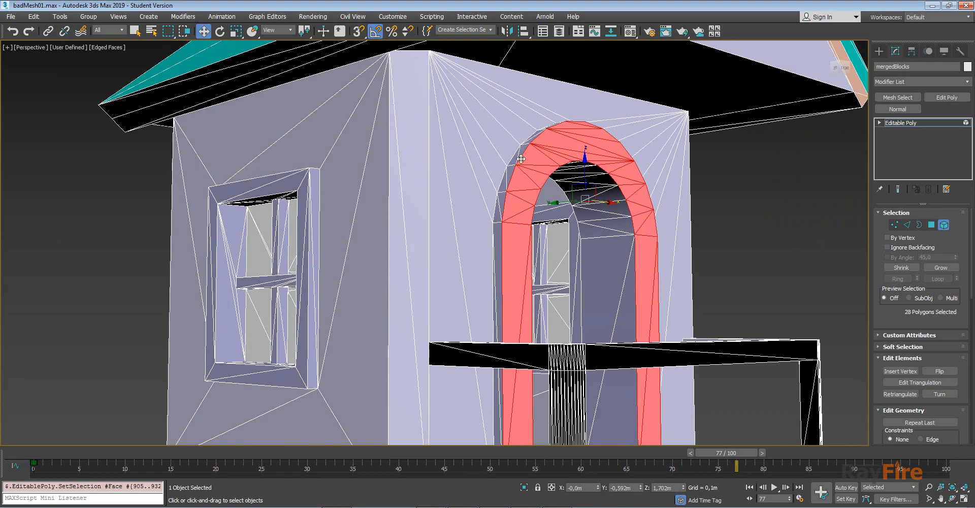
- Select the balcony's side railing element and the thin strip elements at the railing's rounded corner in turn
middle_click_drag(507, 277, 506, 210)
left_click(522, 242)
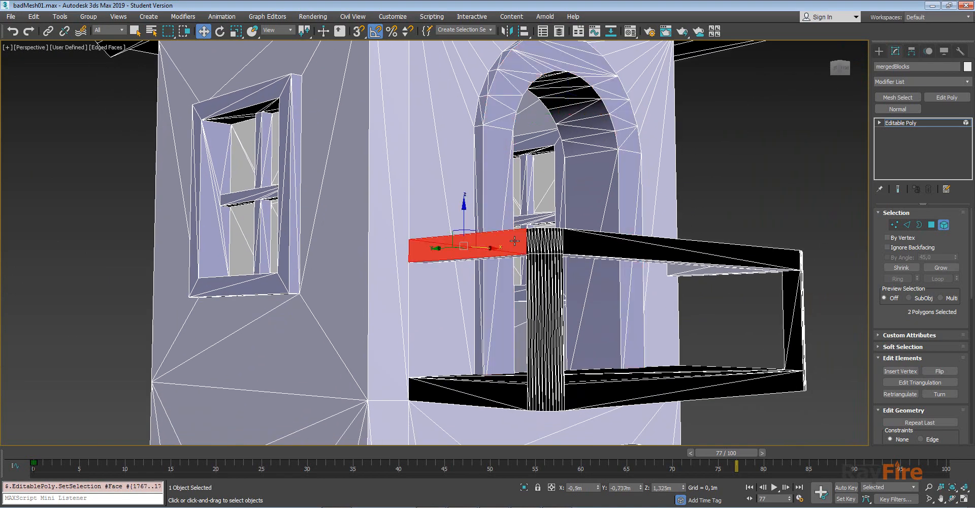
left_click(552, 243)
scroll(551, 241, "up", 5)
left_click(517, 216)
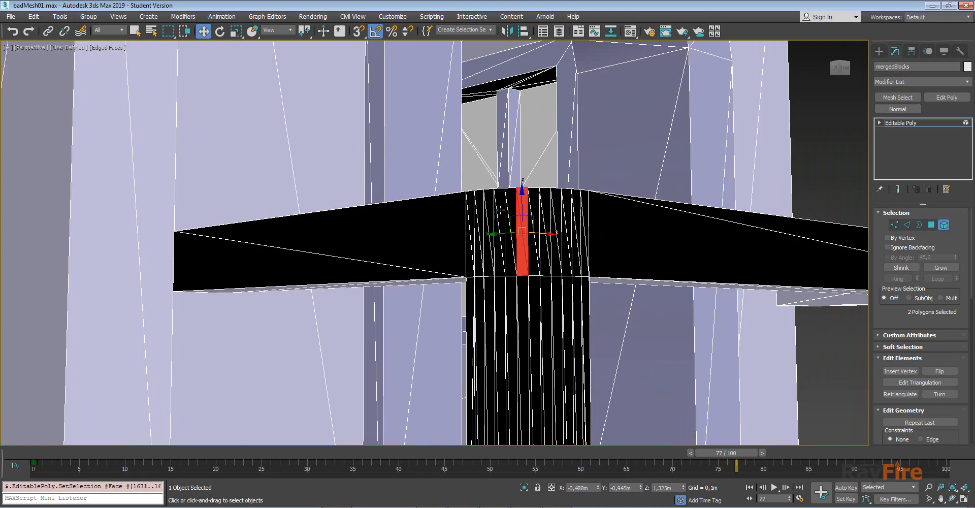
left_click(500, 209)
- Select individual strip elements of the rounded balcony corner post and examine how they adjoin the railing
middle_click_drag(500, 209, 481, 193, "alt")
left_click(561, 236)
scroll(500, 211, "up", 3)
middle_click_drag(543, 220, 512, 163, "alt")
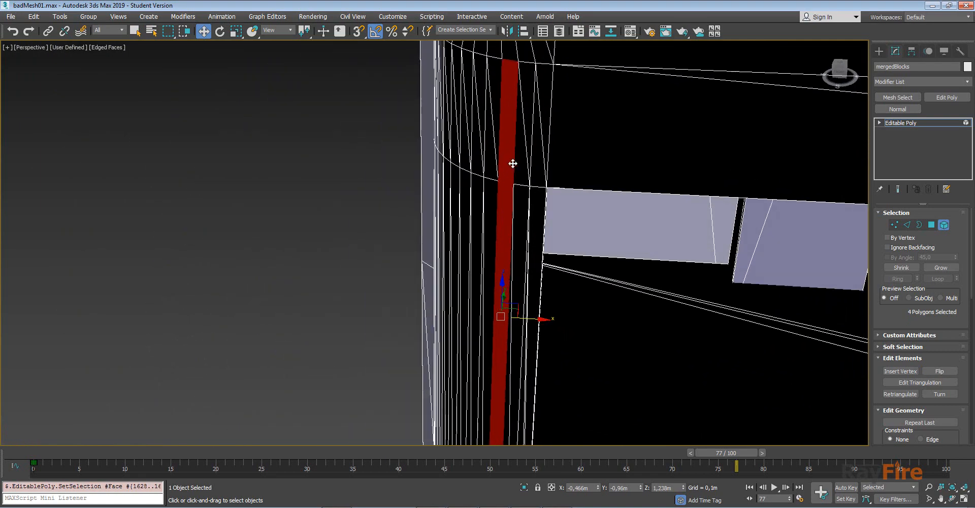
left_click(517, 156)
left_click(518, 158)
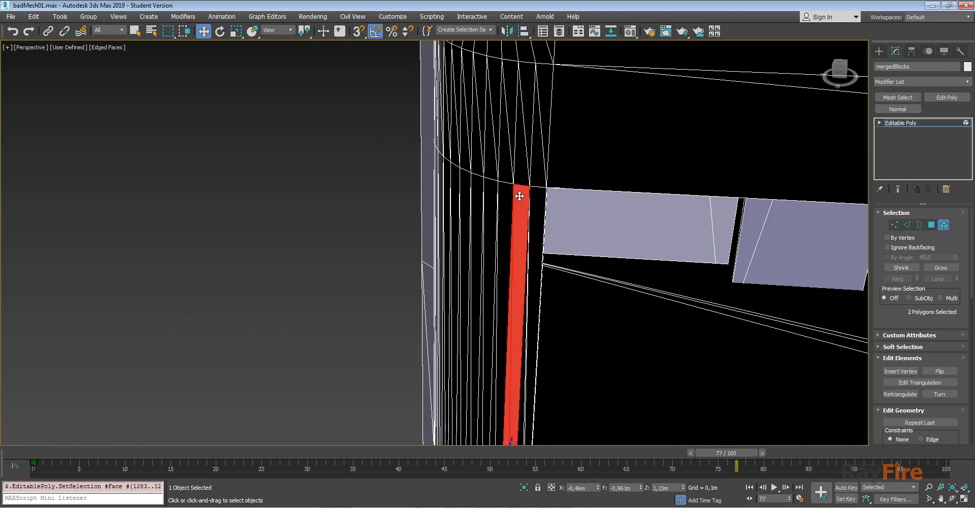
middle_click_drag(522, 202, 551, 254, "alt")
middle_click_drag(483, 218, 530, 158, "alt")
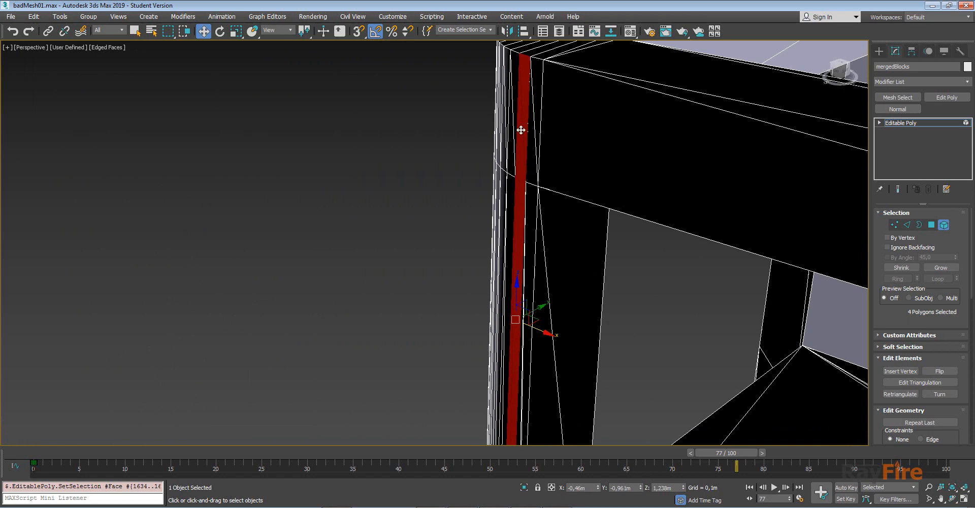
- Select the upper and lower strip elements of the rounded balcony post in turn to compare how they overlap
left_click(522, 150)
left_click(520, 191)
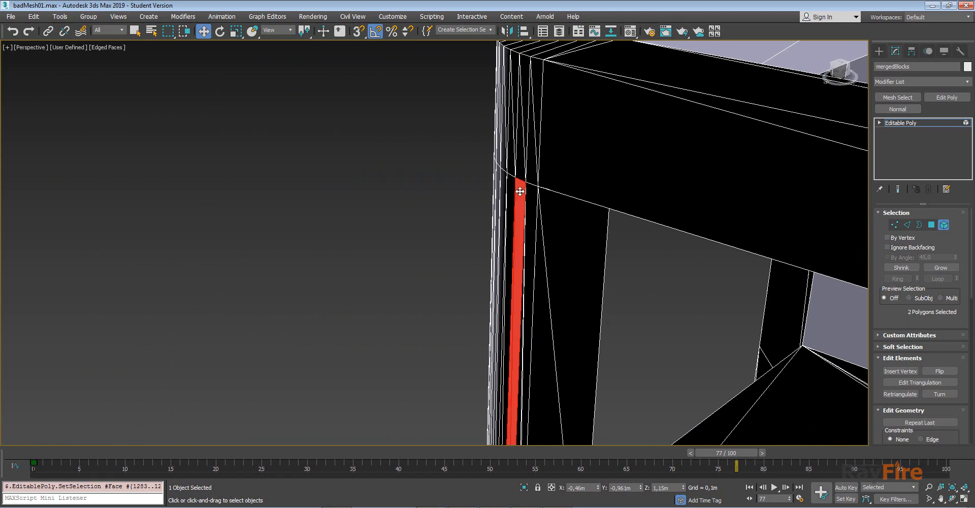
left_click(522, 164)
left_click(452, 160)
left_click(524, 161)
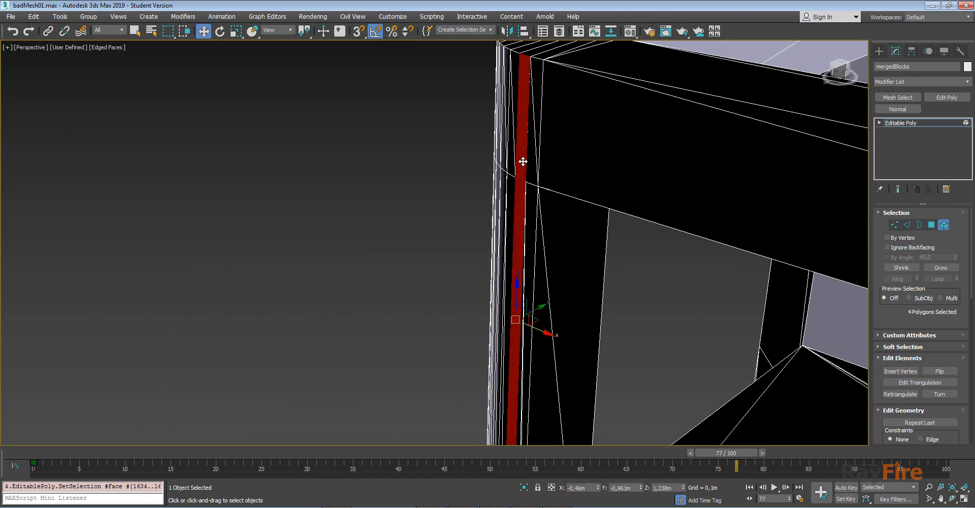
- Select one roof slope element and move it up and away from the house
middle_click_drag(514, 209, 564, 243, "alt")
scroll(480, 165, "down", 6)
middle_click_drag(563, 243, 569, 272)
left_click(453, 139)
middle_click_drag(464, 157, 517, 208)
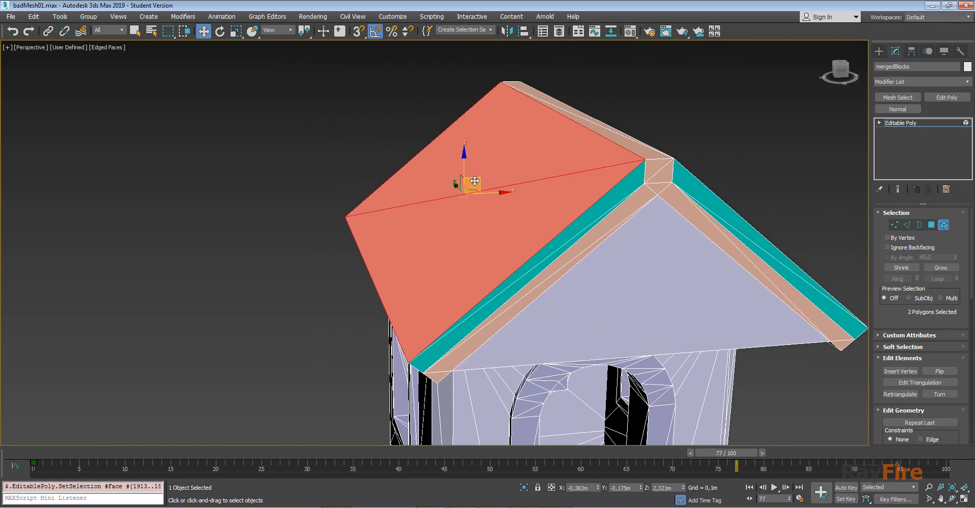
left_click_drag(473, 181, 405, 117)
- Examine the open interior behind the displaced roof slope, leave element editing and undo the move
middle_click_drag(404, 117, 395, 141, "alt")
middle_click_drag(374, 209, 398, 206)
scroll(476, 203, "up", 2)
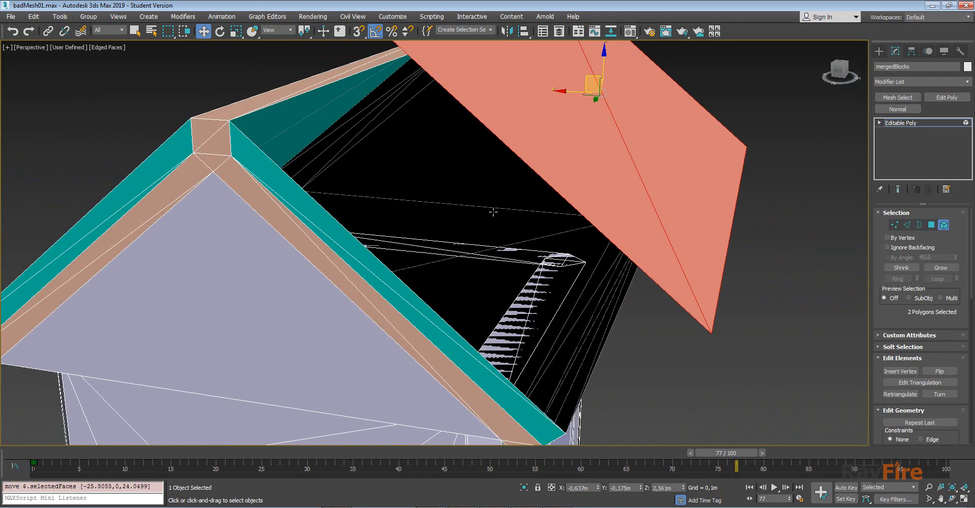
middle_click_drag(493, 211, 678, 151, "alt")
left_click(902, 123)
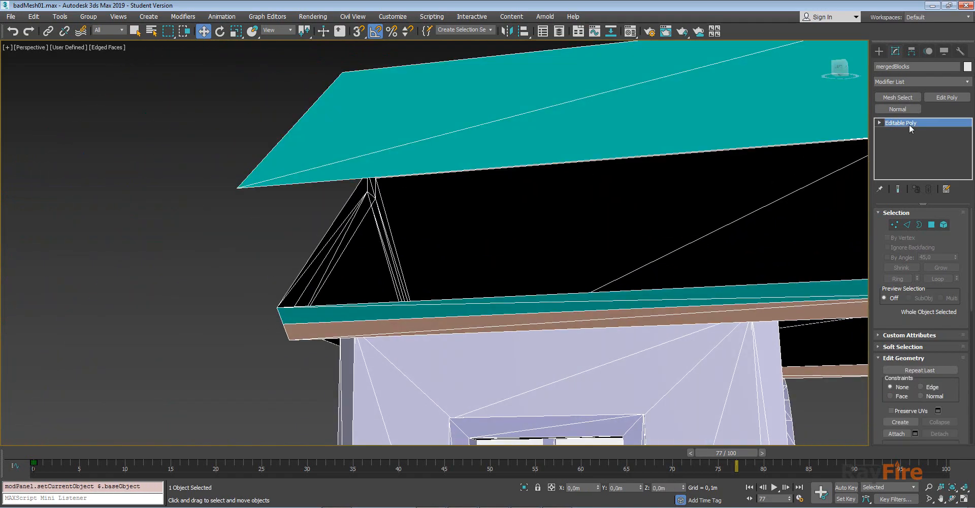
middle_click_drag(672, 201, 429, 152)
scroll(432, 152, "down", 5)
middle_click_drag(440, 183, 419, 148)
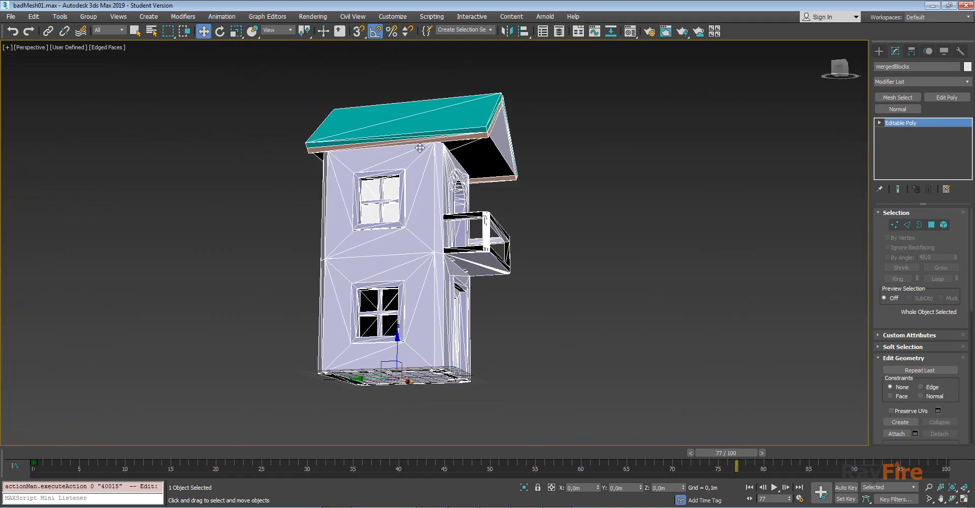
- At element level, select every element in the roof area with one selection window across the whole roof
scroll(419, 148, "up", 3)
middle_click_drag(504, 172, 546, 152)
middle_click_drag(550, 114, 564, 172)
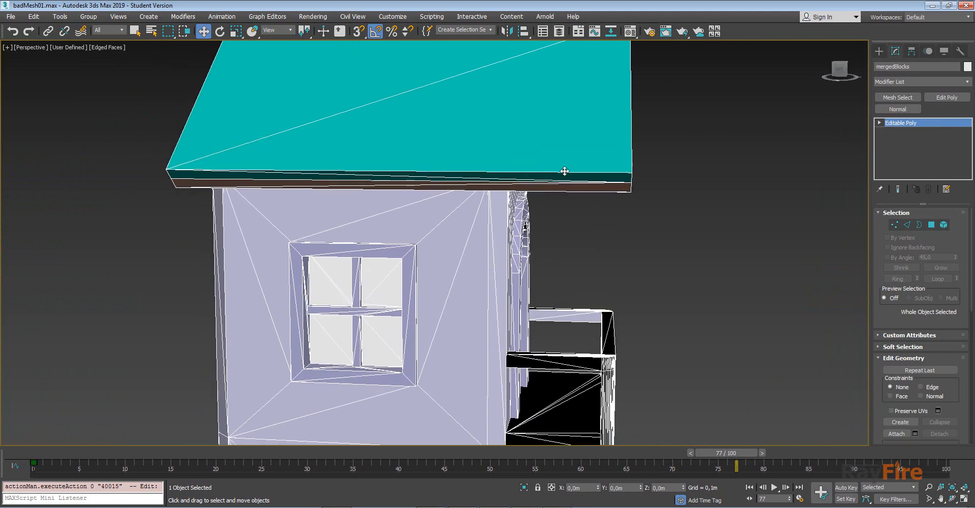
left_click(943, 225)
left_click(614, 147)
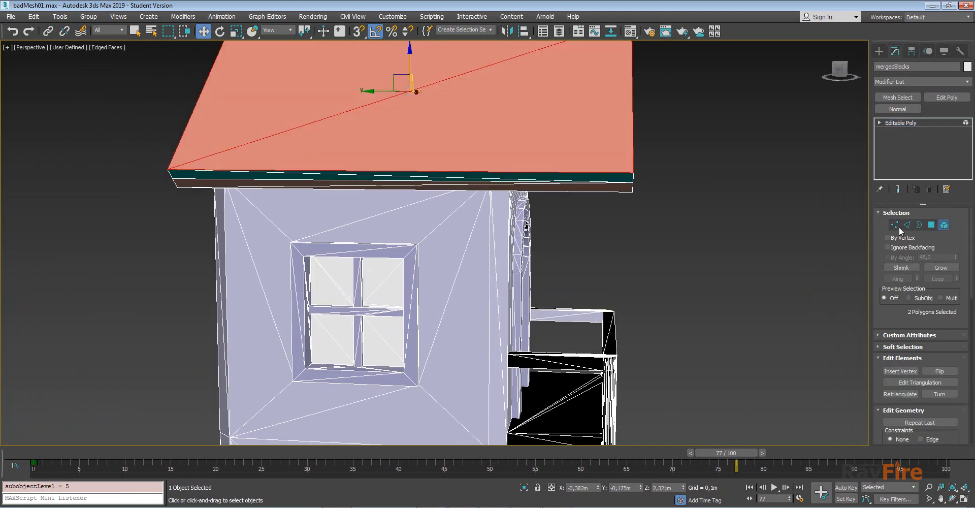
scroll(656, 153, "down", 5)
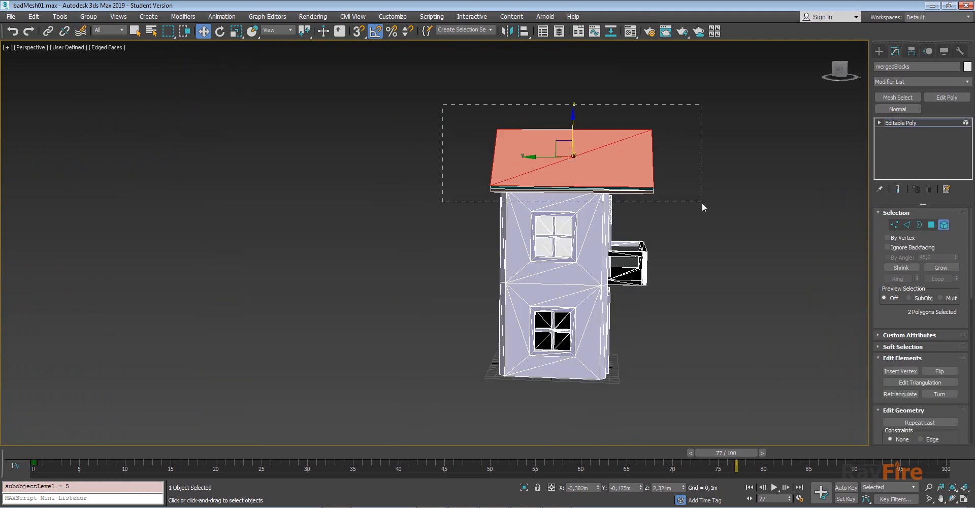
left_click_drag(701, 203, 703, 200)
middle_click_drag(702, 200, 641, 171, "alt")
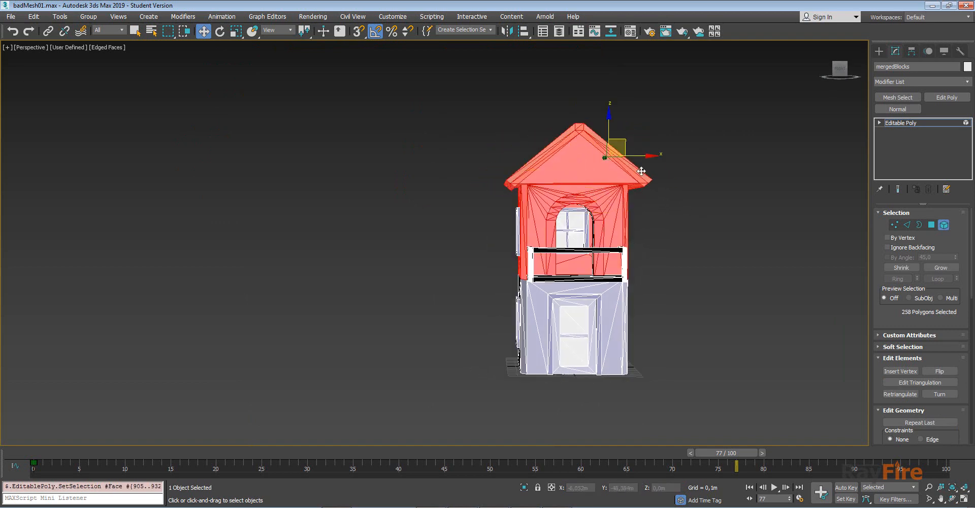
- Remove the upper-floor wall and doorway elements below the roof from the selection
scroll(574, 154, "up", 5)
middle_click_drag(583, 211, 552, 205)
scroll(492, 144, "down", 3)
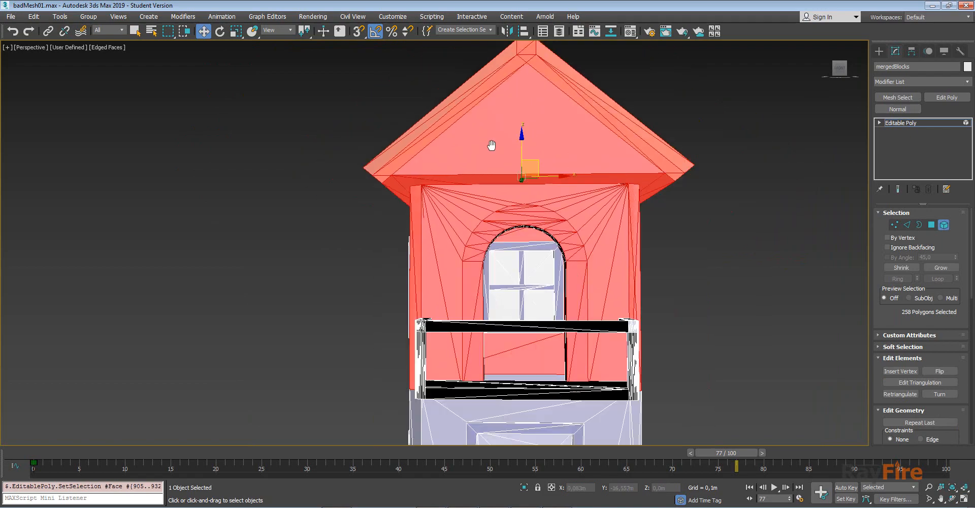
middle_click_drag(500, 258, 519, 269)
middle_click_drag(519, 269, 513, 203)
middle_click_drag(513, 203, 473, 239)
scroll(500, 284, "down", 2)
left_click_drag(678, 364, 680, 366, "alt")
- In wireframe display, refine the selection to only the roof elements by excluding the remaining wall parts, and restore shaded display
middle_click_drag(604, 310, 528, 246, "alt")
scroll(562, 257, "up", 2)
key("F3")
middle_click_drag(528, 247, 534, 290)
scroll(500, 279, "up", 2)
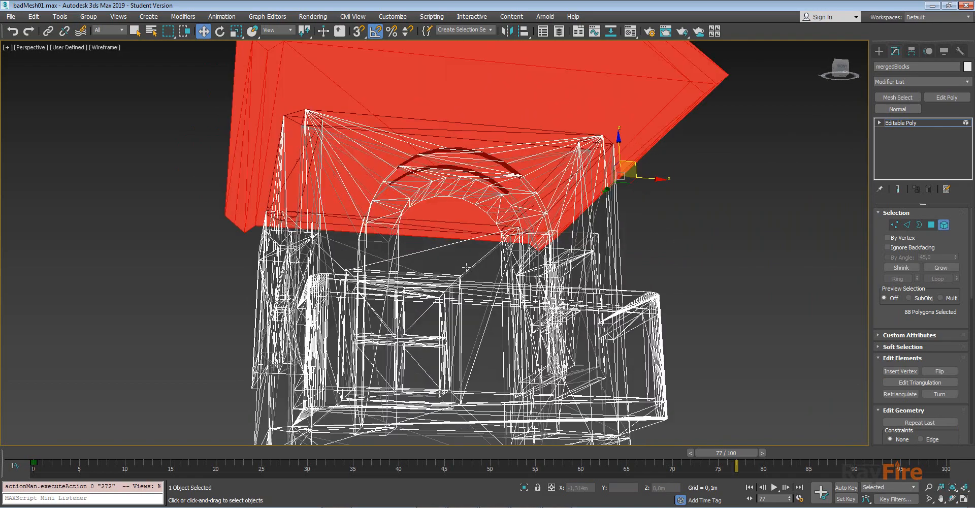
scroll(315, 163, "up", 2)
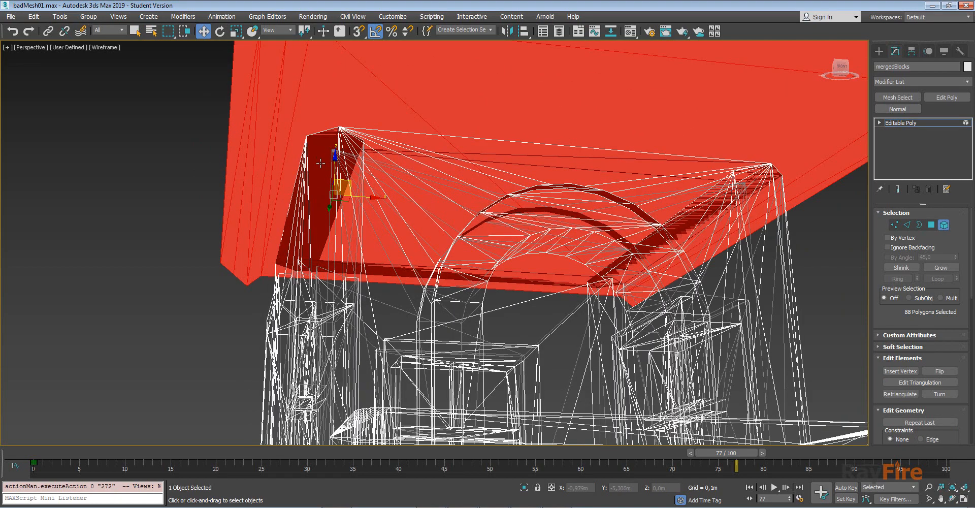
scroll(378, 153, "down", 3)
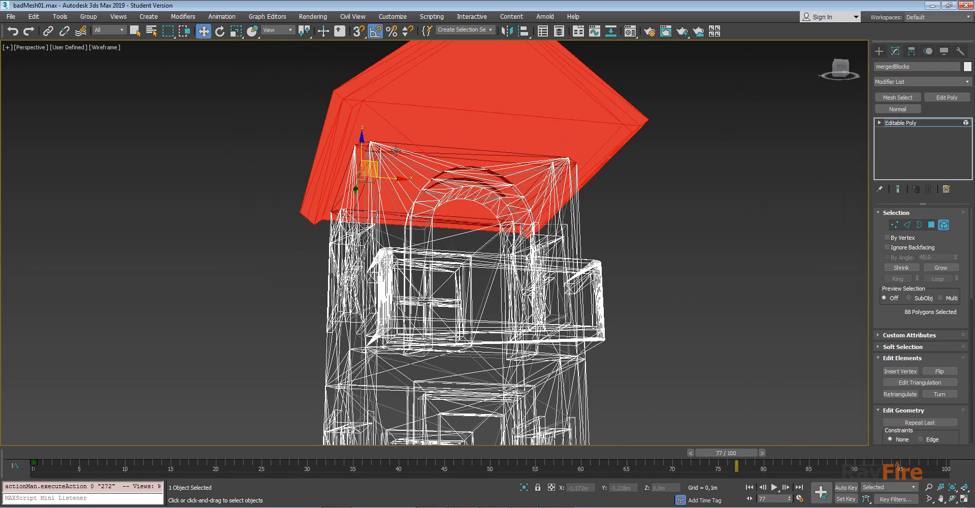
middle_click_drag(391, 154, 319, 222, "alt")
left_click_drag(589, 163, 589, 163, "alt")
middle_click_drag(589, 162, 478, 120, "alt")
left_click_drag(478, 120, 553, 206, "ctrl")
key("F3")
scroll(554, 213, "down", 2)
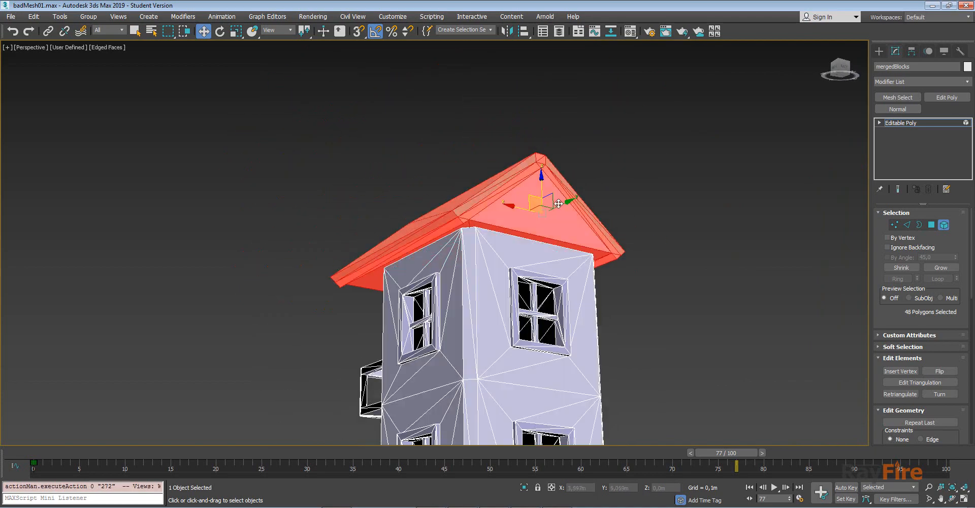
- Lift the selected roof elements straight up off the walls to check the selection, and undo the move
middle_click_drag(554, 209, 542, 247, "alt")
left_click_drag(539, 250, 539, 171)
mouse_move(540, 172)
middle_mouse_down("alt")
mouse_move(489, 165)
mouse_move(378, 222)
mouse_move(392, 232)
middle_mouse_up("alt")
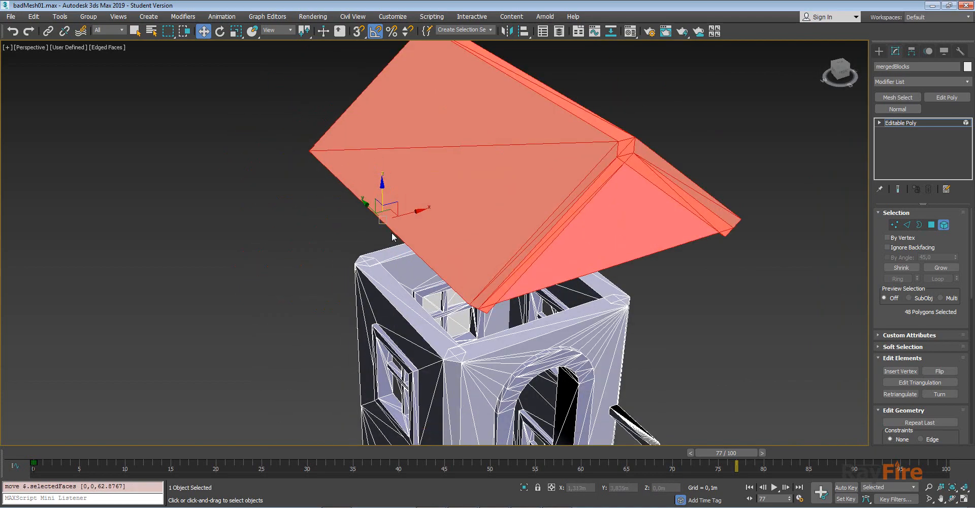
key("ctrl+z")
- Detach the selected roof elements as a separate object named Roof and leave element editing
left_click_drag(881, 227, 882, 141)
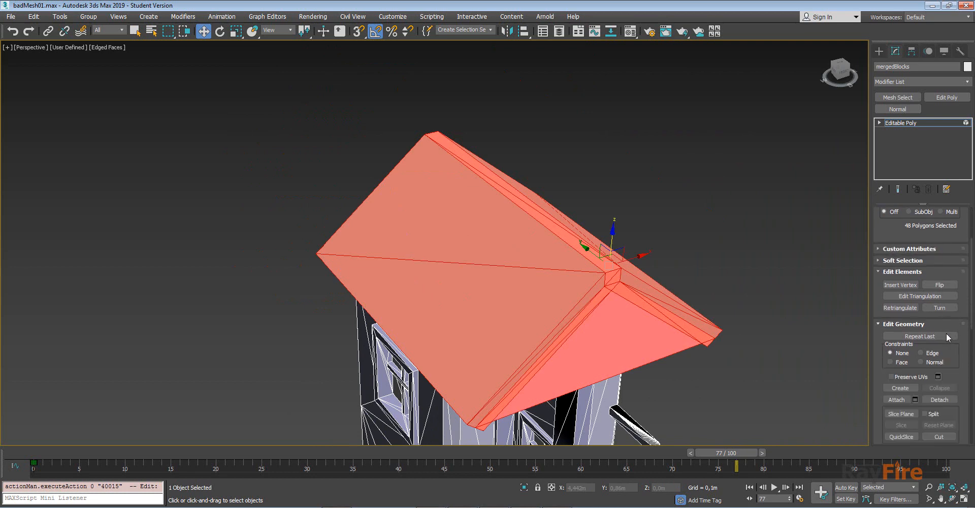
left_click(946, 399)
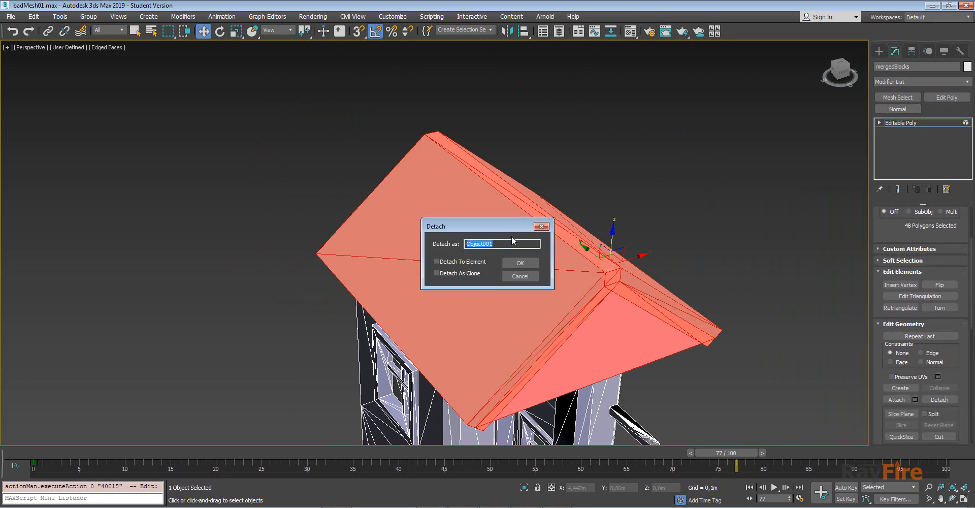
type("Roof")
key("Return")
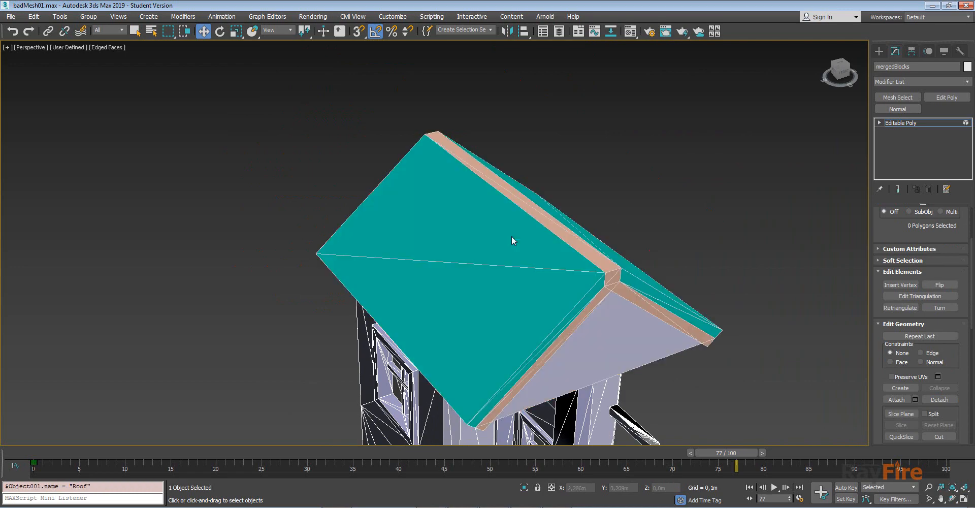
left_click(906, 123)
left_click(517, 237)
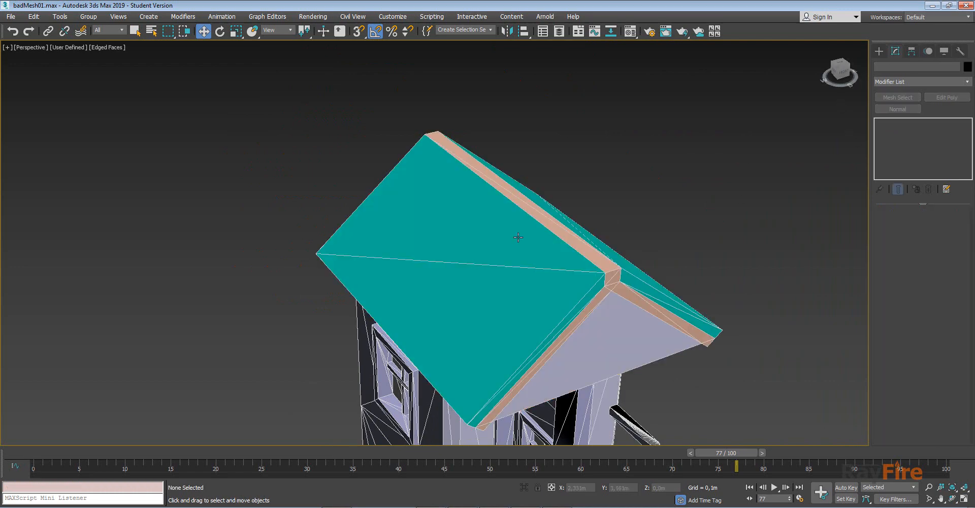
- At element level of the mergedBlocks building, window-select the balcony elements in wireframe display
middle_click_drag(485, 223, 411, 53)
middle_click_drag(381, 284, 327, 96, "alt")
middle_click_drag(327, 97, 328, 68, "alt")
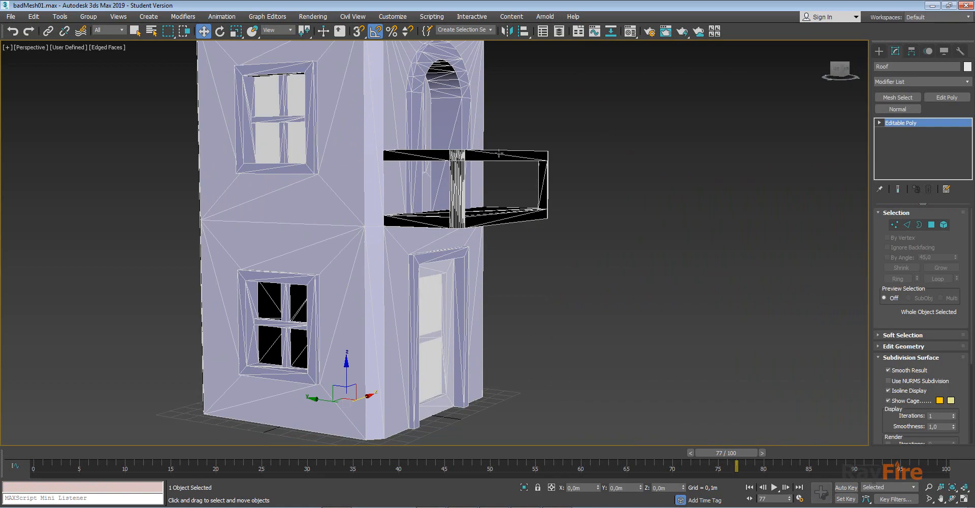
left_click(401, 225)
left_click(943, 225)
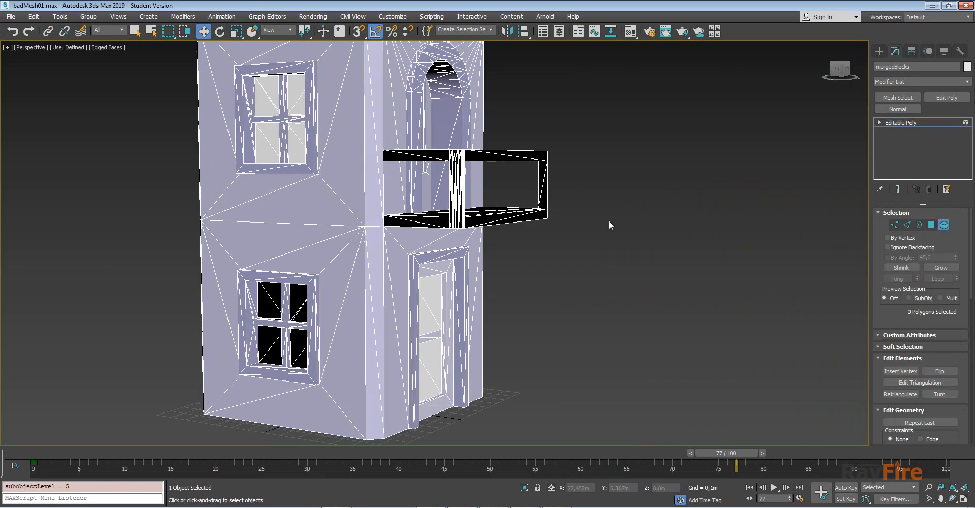
key("F3")
middle_click_drag(439, 193, 502, 174, "alt")
scroll(502, 173, "up", 3)
left_click_drag(624, 114, 412, 252)
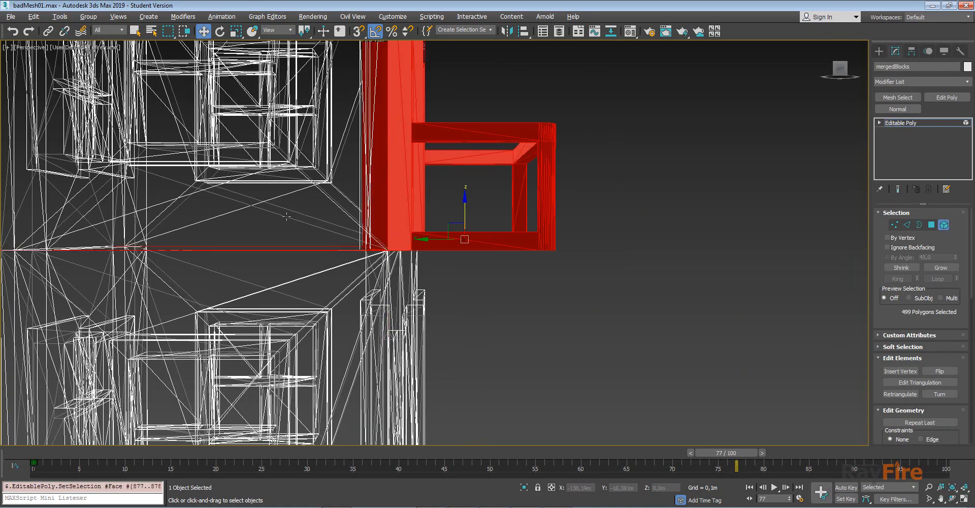
- Remove the adjoining wall and corner elements from the balcony selection, undo the last change, and restore shaded display
left_click_drag(287, 216, 305, 259, "alt")
left_click(404, 104, "alt")
middle_click_drag(455, 98, 442, 66, "alt")
left_click(378, 249, "alt")
mouse_move(378, 249)
middle_mouse_down("alt")
mouse_move(309, 227)
mouse_move(381, 240)
middle_mouse_up("alt")
key("F3")
key("ctrl+z")
middle_click_drag(402, 243, 410, 226, "alt")
scroll(959, 273, "down", 3)
- Detach the selected balcony elements from the building as a separate object
left_click(939, 379)
left_click(527, 263)
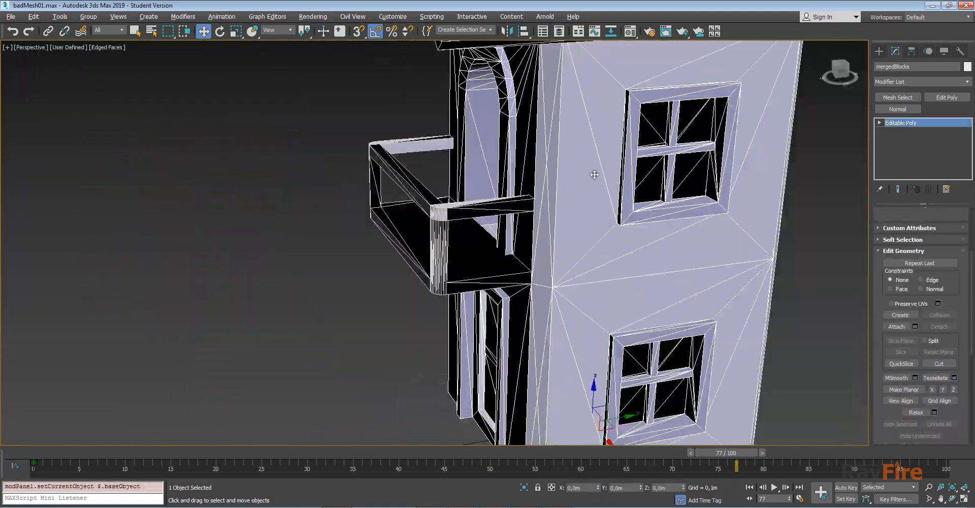
key("ctrl+z")
scroll(579, 186, "down", 3)
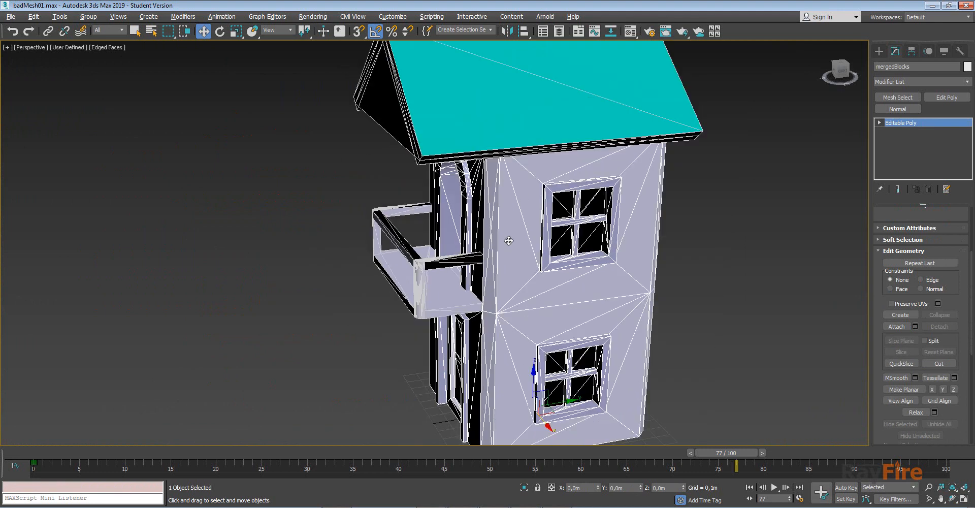
- Hide the detached roof and balcony objects together and select the remaining building walls
left_click(476, 104)
left_click(422, 269, "ctrl")
right_click(423, 267)
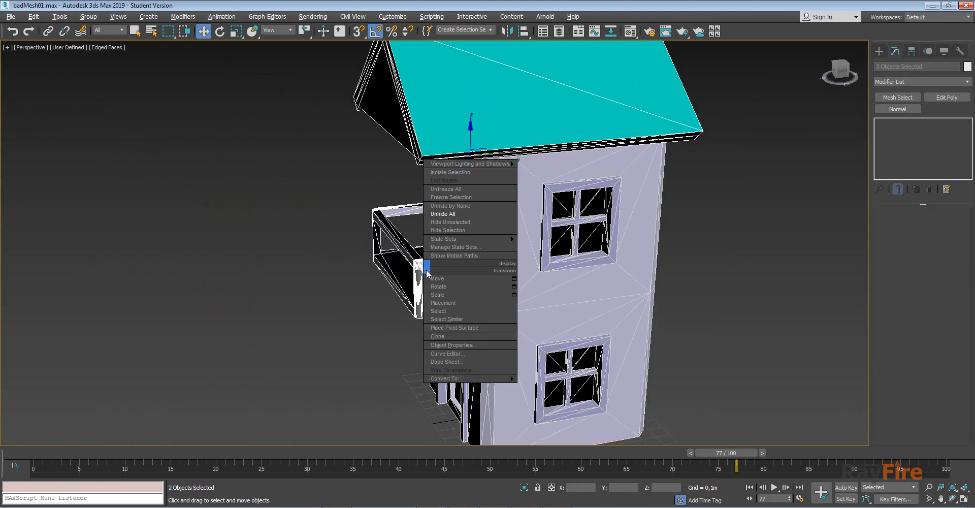
left_click(446, 232)
middle_click_drag(499, 231, 480, 203)
left_click(480, 203)
- Examine the remaining two-storey wall shell from above and from several sides, including its interior
middle_click_drag(405, 236, 379, 235, "alt")
middle_click_drag(324, 193, 291, 108)
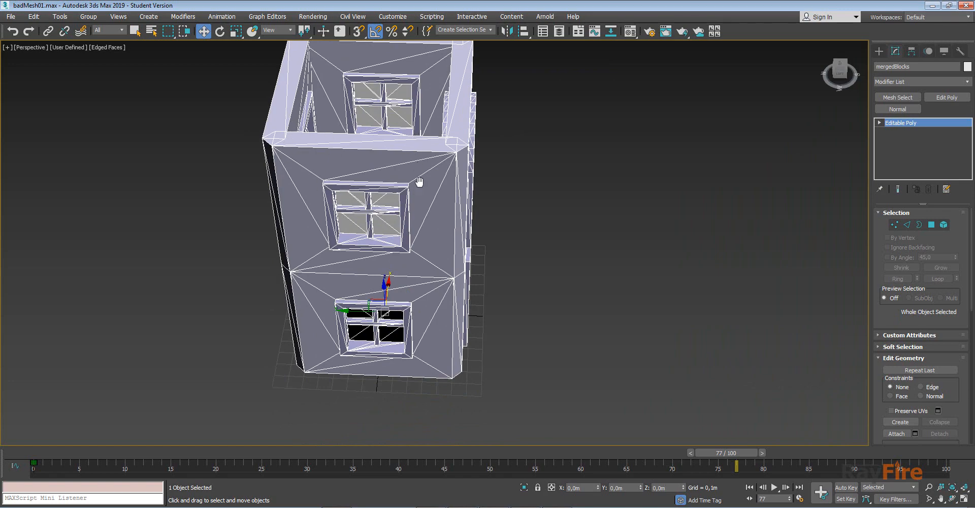
middle_click_drag(419, 182, 348, 210, "alt")
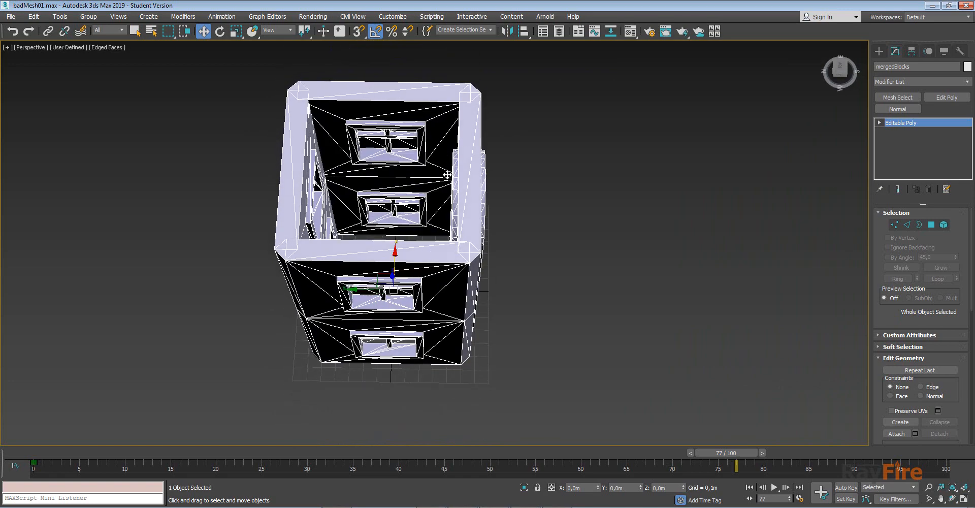
middle_click_drag(412, 194, 443, 182, "alt")
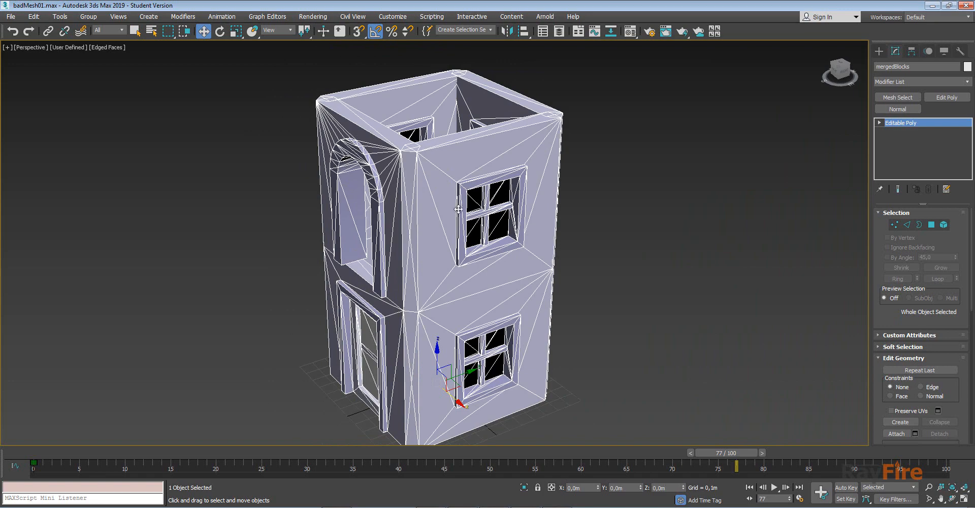
middle_click_drag(561, 216, 426, 231, "alt")
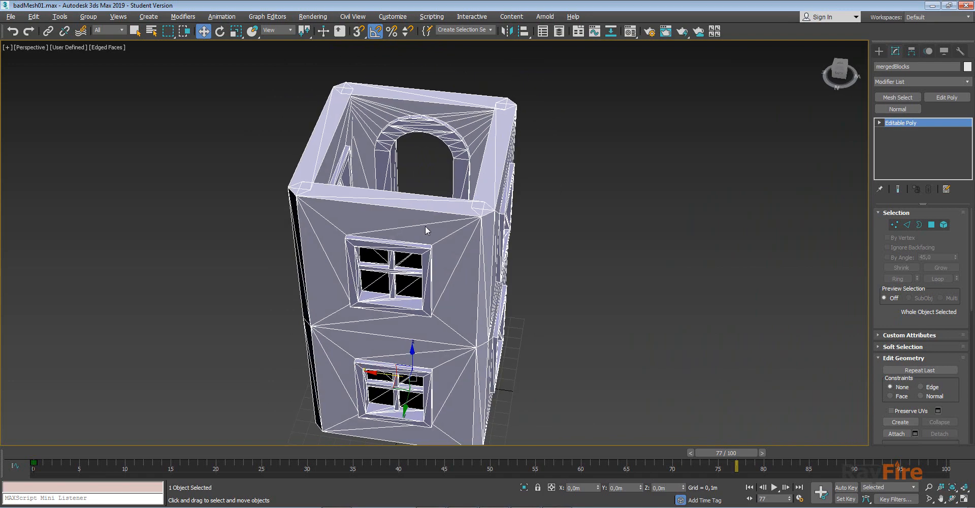
scroll(428, 259, "up", 2)
middle_click_drag(262, 225, 365, 208, "alt")
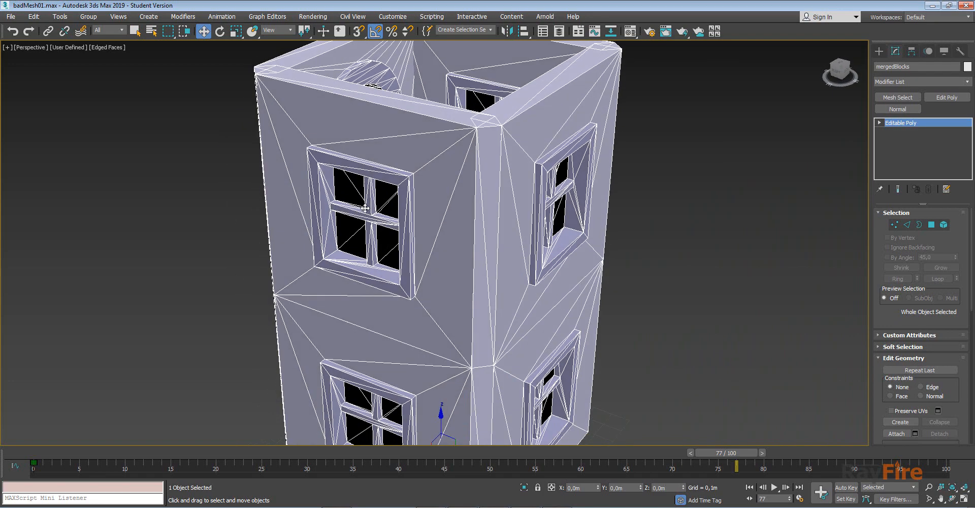
left_click(943, 224)
scroll(643, 165, "down", 6)
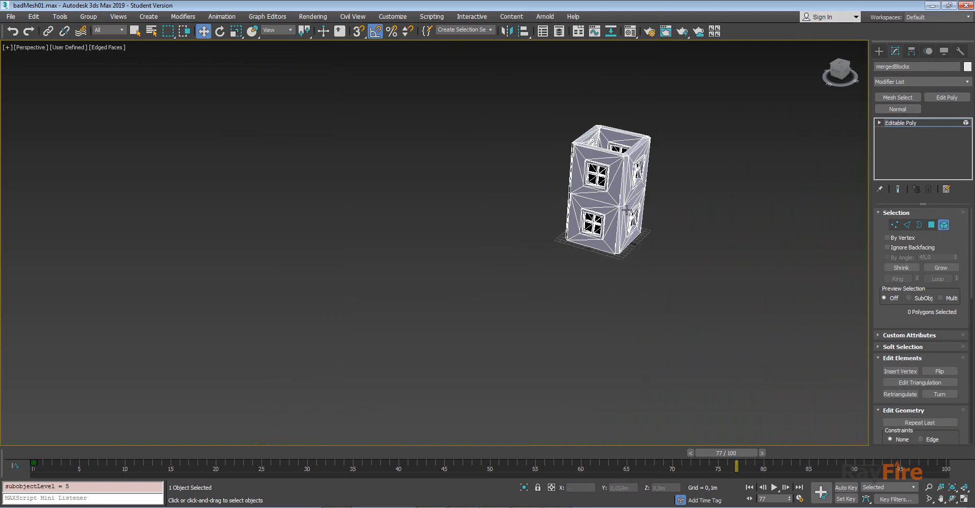
middle_click_drag(622, 218, 550, 253, "alt")
scroll(550, 196, "up", 3)
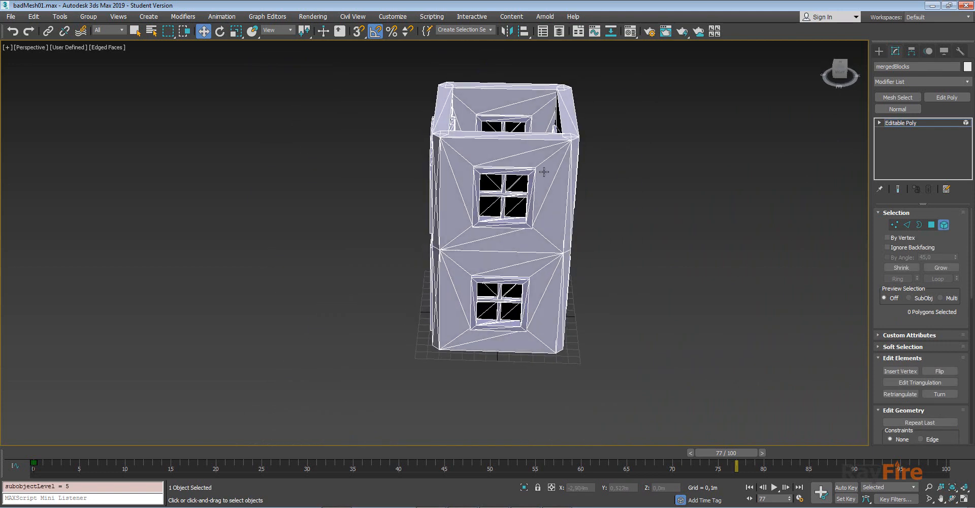
middle_click_drag(544, 171, 539, 218)
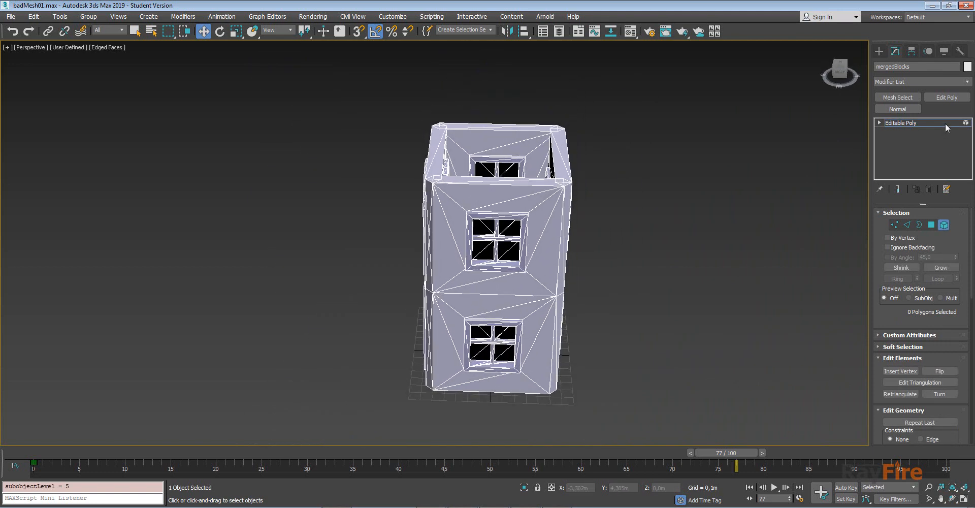
middle_click_drag(660, 168, 680, 153, "alt")
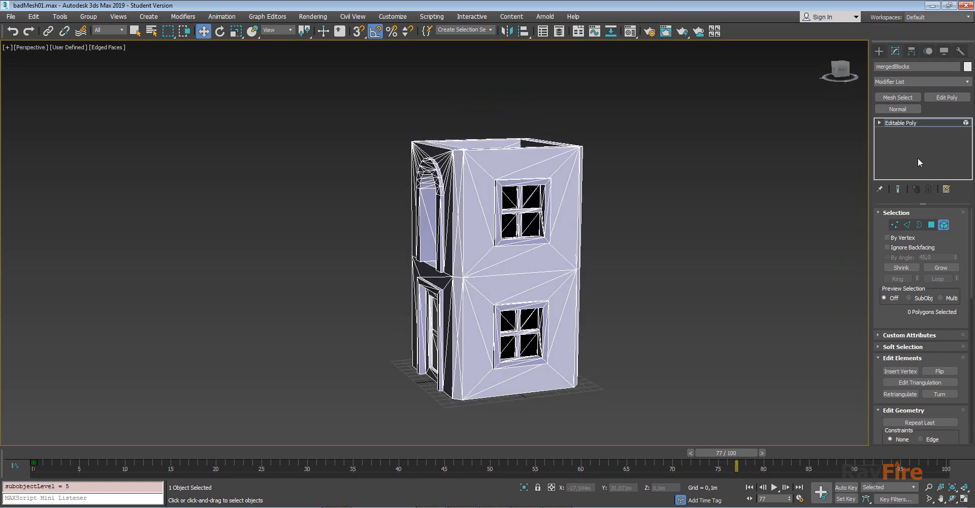
left_click(915, 124)
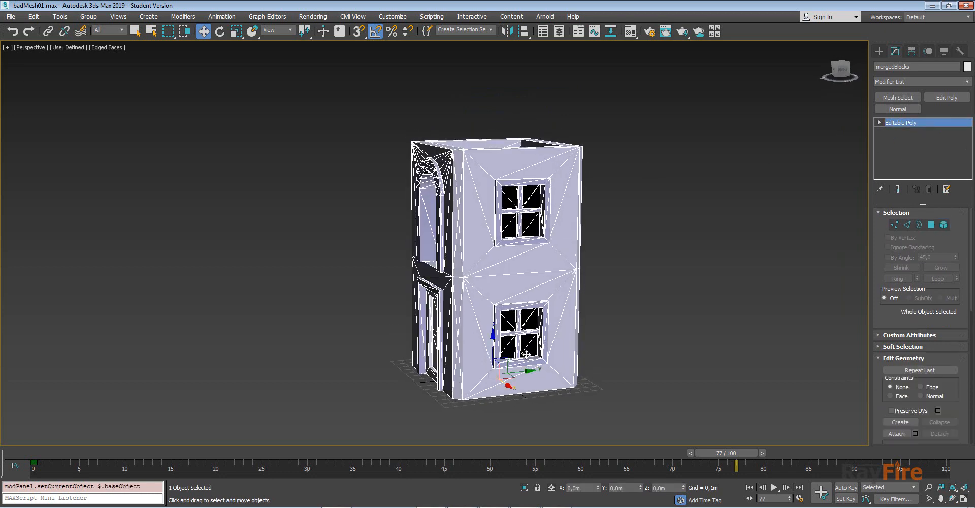
- Clone the two-storey wall shell as one independent copy and move the copy clear of the original
right_click(525, 294)
left_click(565, 307)
left_click_drag(557, 317, 372, 322, "shift")
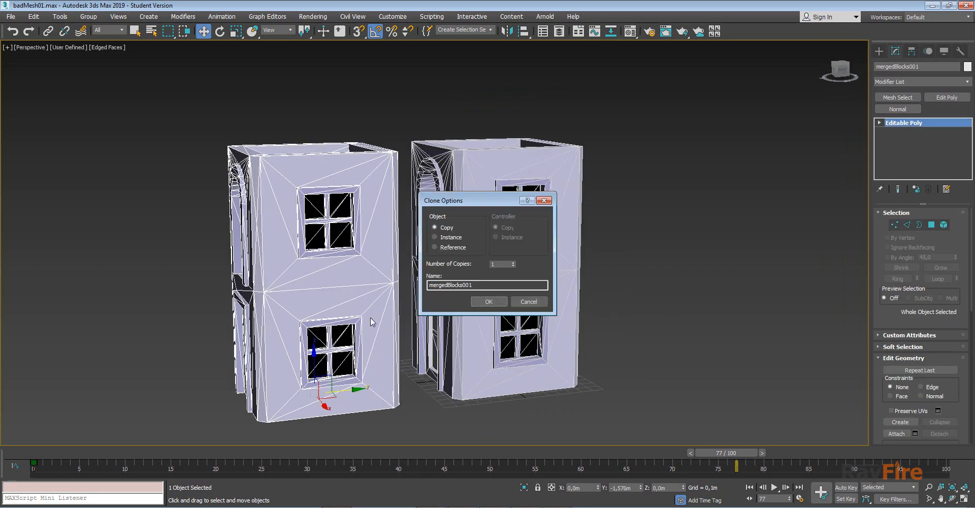
left_click(486, 302)
left_click_drag(357, 387, 303, 394)
- Hide the copied wall shell, select the original walls and frame them in the view
right_click(287, 275)
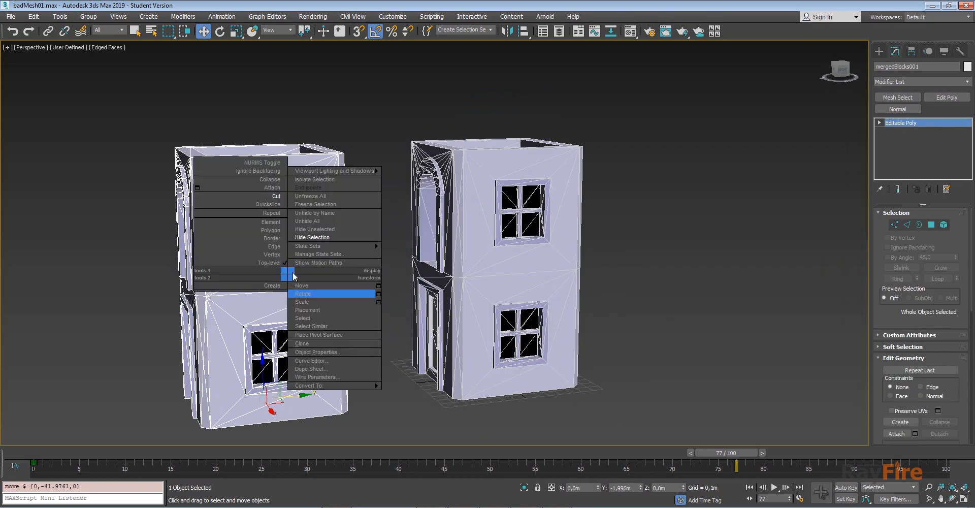
left_click(307, 239)
left_click(477, 239)
key("z")
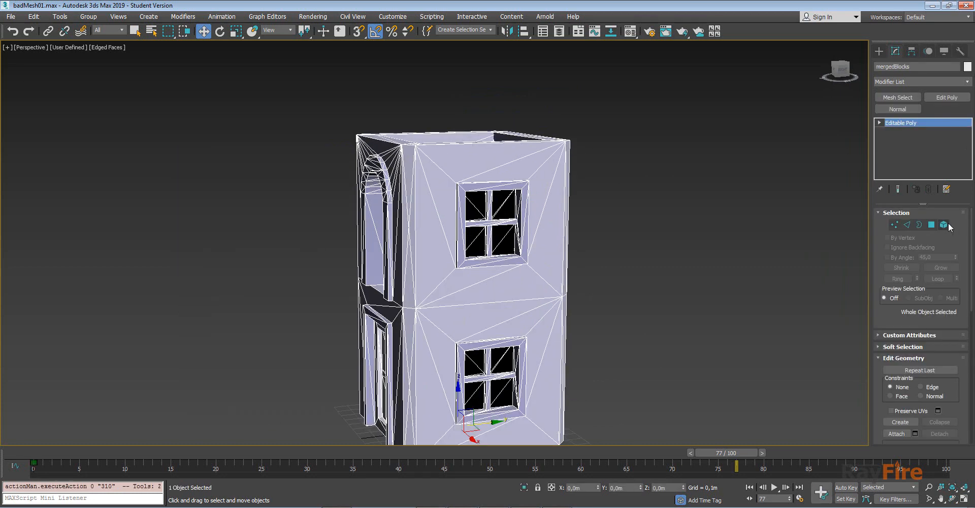
- Delete the elements of the door wall and the other adjoining walls from the original shell, keeping one windowed side wall
left_click(943, 225)
middle_click_drag(213, 86, 291, 122, "alt")
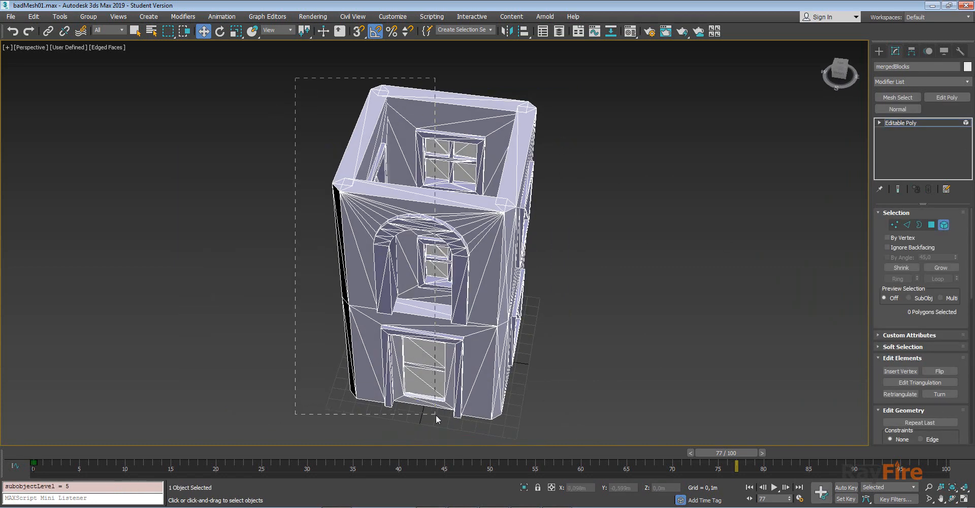
left_click_drag(435, 414, 436, 415)
key("Delete")
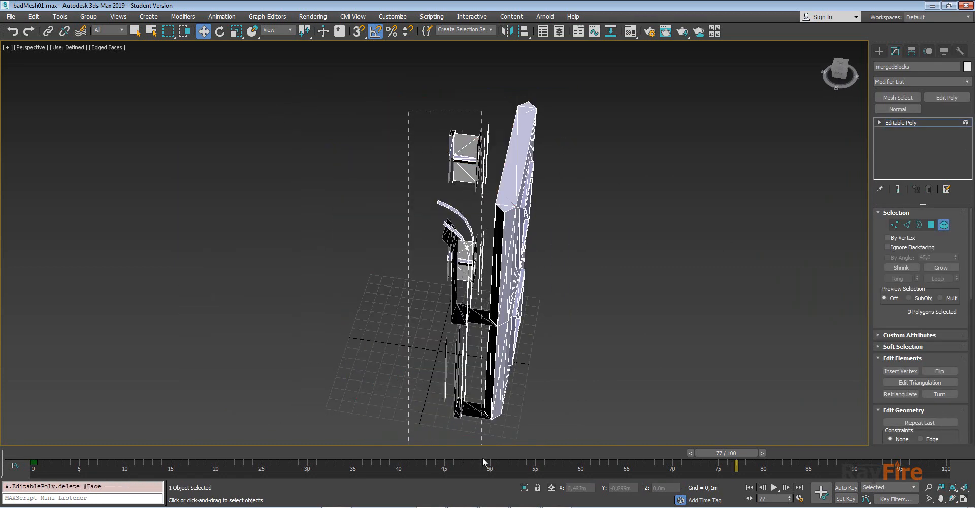
left_click_drag(482, 458, 482, 454)
key("Delete")
- Delete the upper-storey elements of the windowed side wall, including a leftover piece above the lower storey
middle_click_drag(452, 218, 396, 168, "alt")
left_click_drag(309, 102, 593, 261)
key("Delete")
scroll(566, 257, "up", 3)
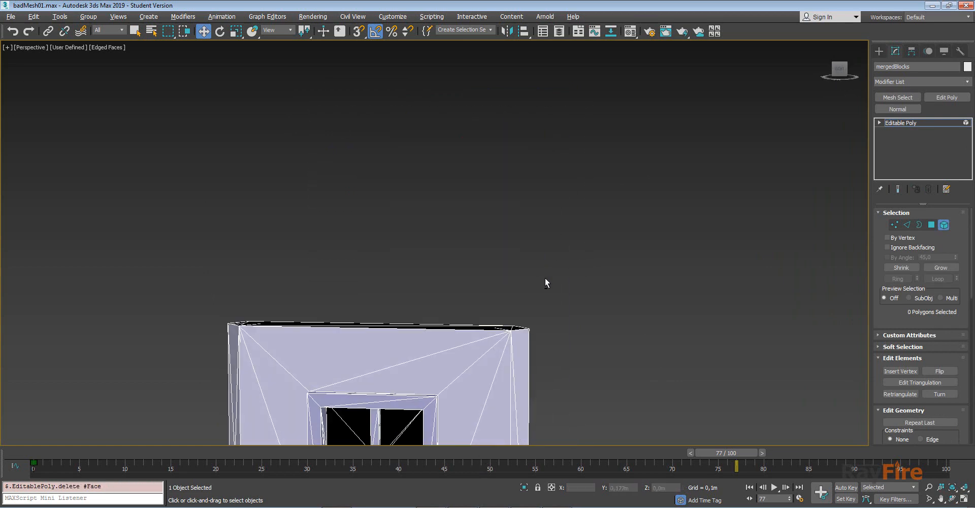
middle_click_drag(545, 283, 434, 250, "alt")
left_click(426, 257)
key("Delete")
- Delete the stray corner element and the extra top strip in wireframe, restore shaded display and leave element editing
key("F3")
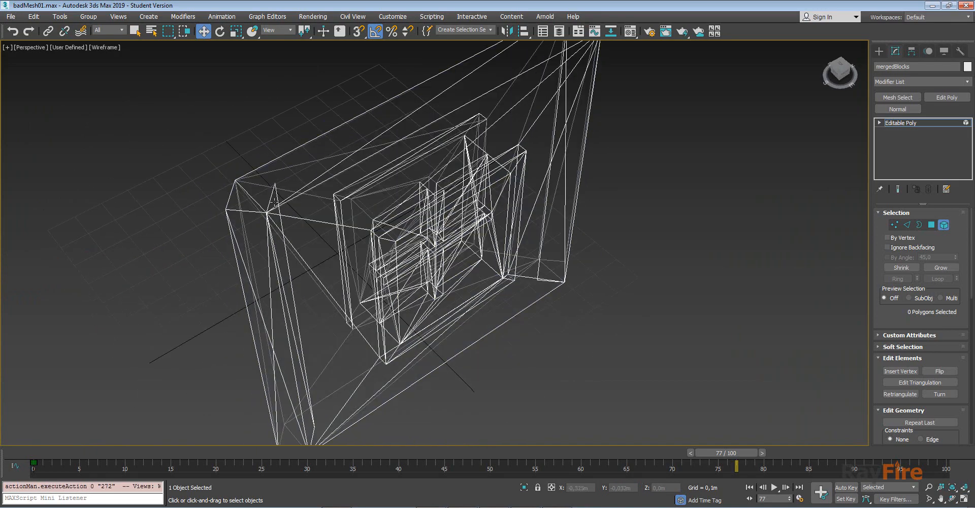
left_click(274, 202)
left_click(274, 202)
key("Delete")
middle_click_drag(274, 202, 145, 296)
left_click(443, 131)
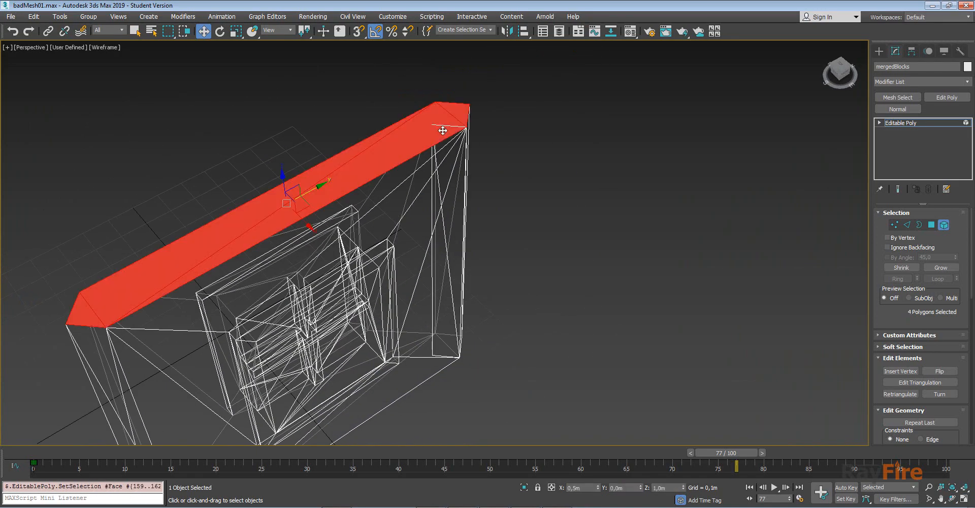
mouse_move(442, 131)
middle_mouse_down("alt")
mouse_move(510, 150)
mouse_move(388, 144)
mouse_move(386, 182)
mouse_move(435, 174)
mouse_move(436, 133)
mouse_move(327, 163)
mouse_move(487, 194)
mouse_move(469, 231)
middle_mouse_up("alt")
key("Delete")
key("F3")
left_click(895, 124)
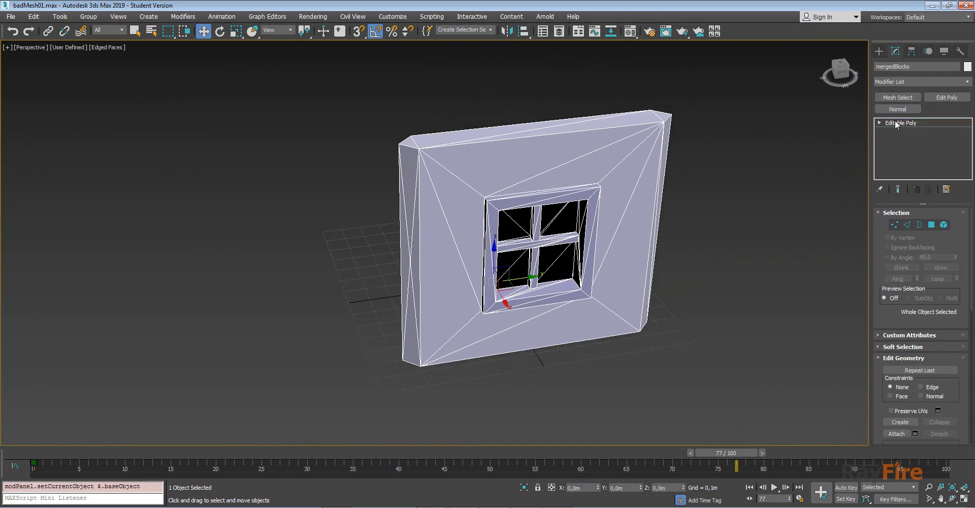
- Unhide all objects and select the copied two-storey wall shell
scroll(554, 263, "down", 5)
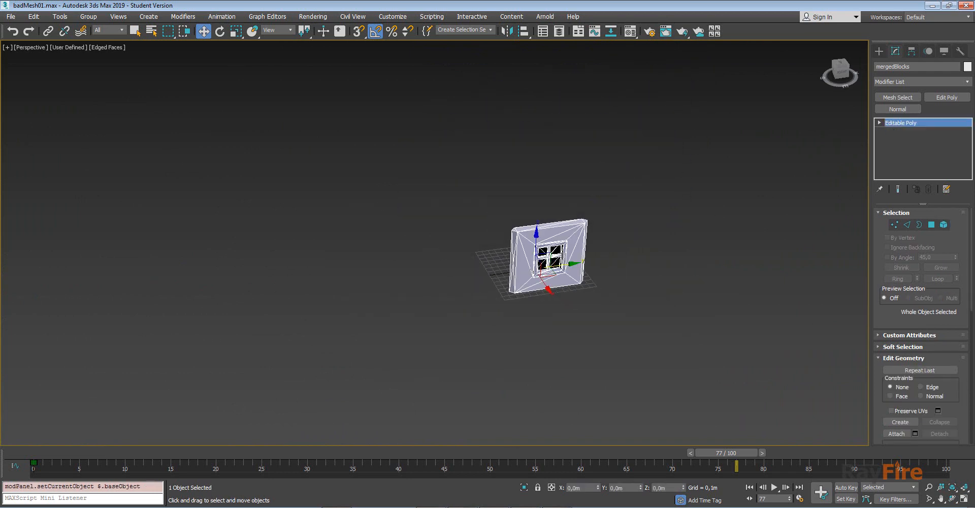
right_click(568, 389)
left_click(546, 329)
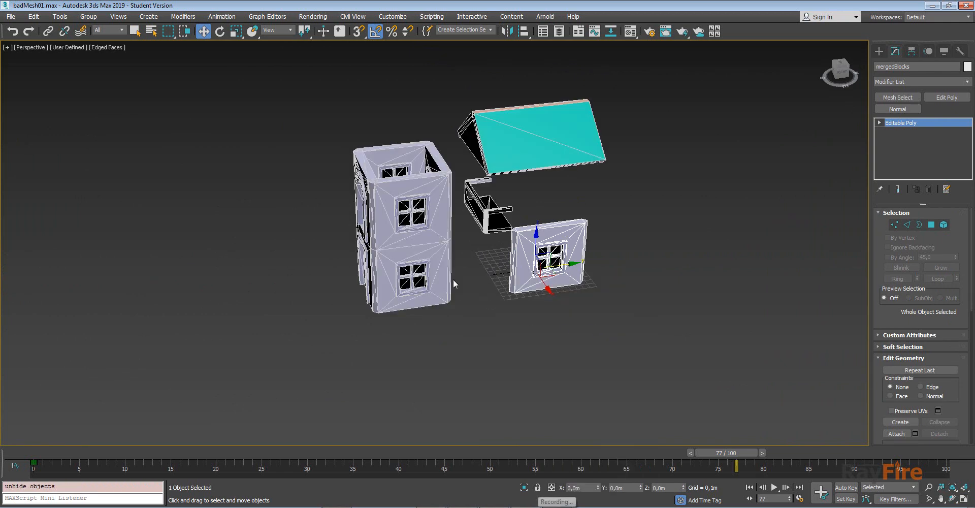
left_click(403, 242)
- Try to snap the copied shell's bottom corner vertex onto the matching corner of the single window wall
scroll(430, 275, "up", 4)
key("s")
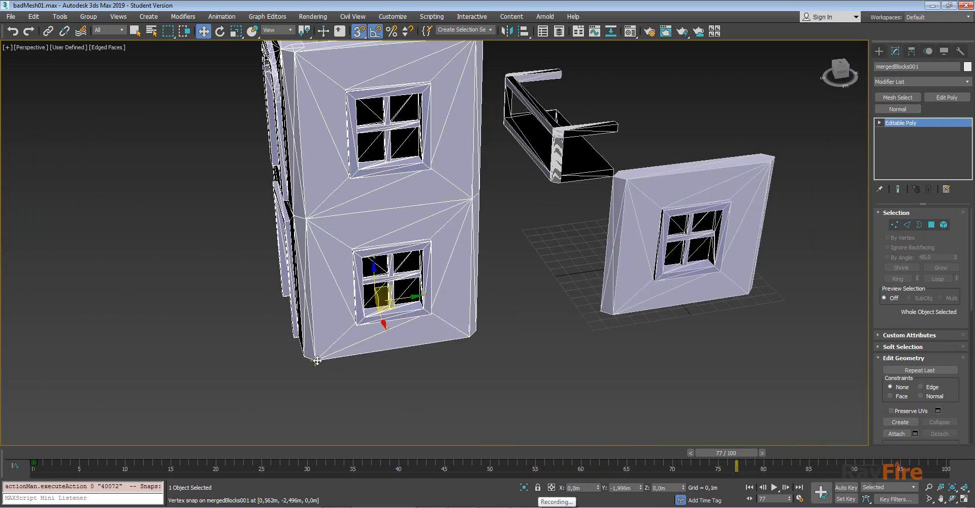
left_click_drag(316, 360, 616, 320, "shift")
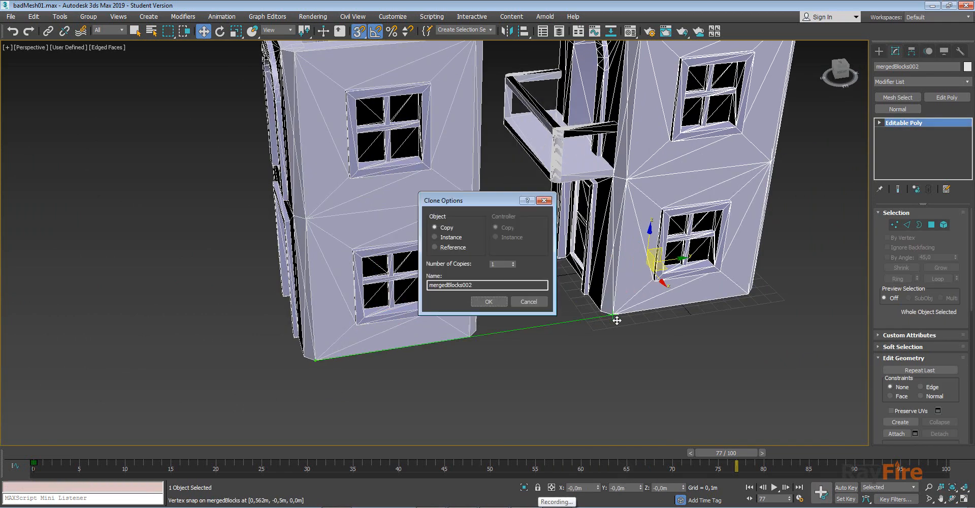
left_click(523, 301)
left_click_drag(316, 360, 609, 317)
key("ctrl+z")
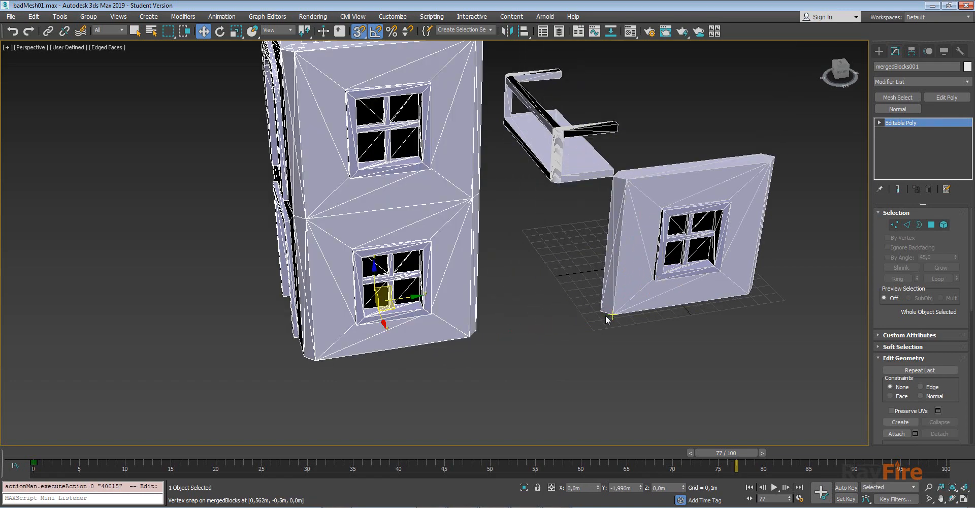
key("s")
- Delete the window-side wall elements from the copied shell, keeping the wall with the door and arch
left_click(943, 225)
scroll(467, 197, "down", 4)
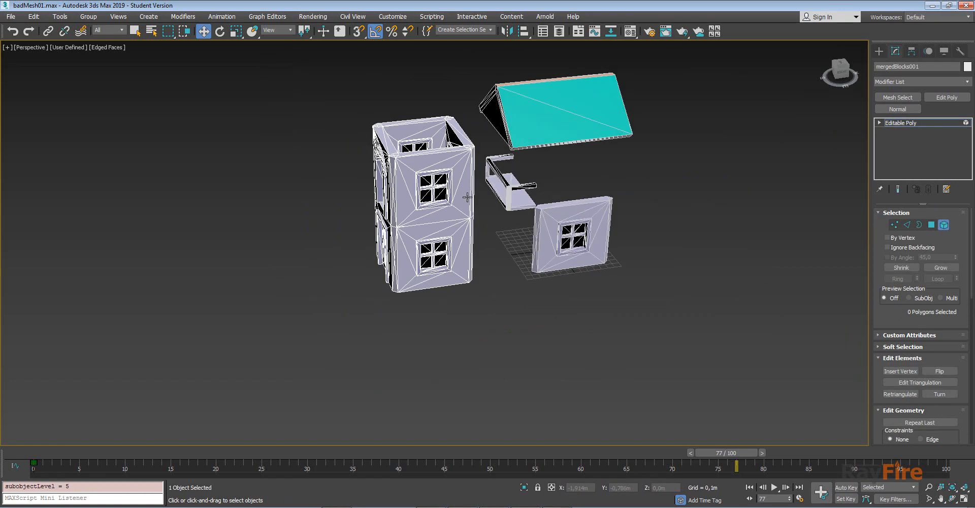
middle_click_drag(538, 169, 537, 224, "alt")
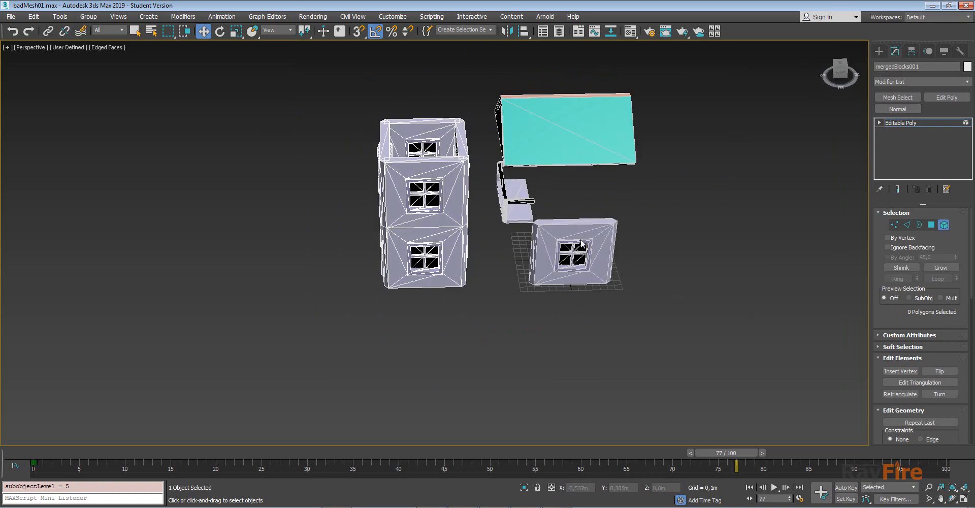
left_click(464, 237)
key("Delete")
- Delete the leftover elements of the adjoining walls around the door-and-arch wall in wireframe display
scroll(412, 209, "up", 8)
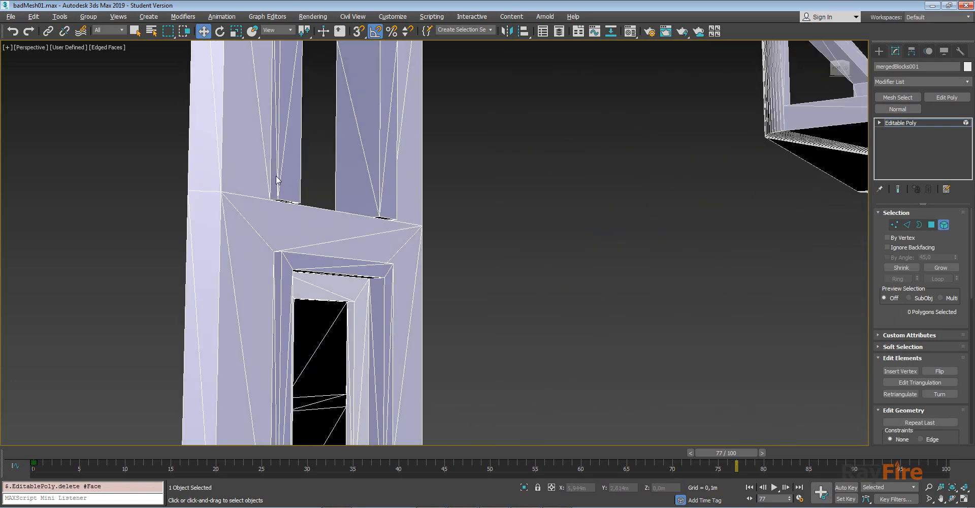
scroll(276, 175, "down", 6)
mouse_move(331, 153)
middle_mouse_down("alt")
mouse_move(379, 294)
mouse_move(428, 231)
mouse_move(468, 242)
mouse_move(213, 283)
middle_mouse_up("alt")
key("F3")
left_click(379, 294)
key("Delete")
left_click(429, 231)
key("Delete")
left_click(468, 242)
key("Delete")
left_click(460, 242)
key("Delete")
- Delete the extra surface element around the arch, restore shaded display and leave element editing
left_click(202, 280)
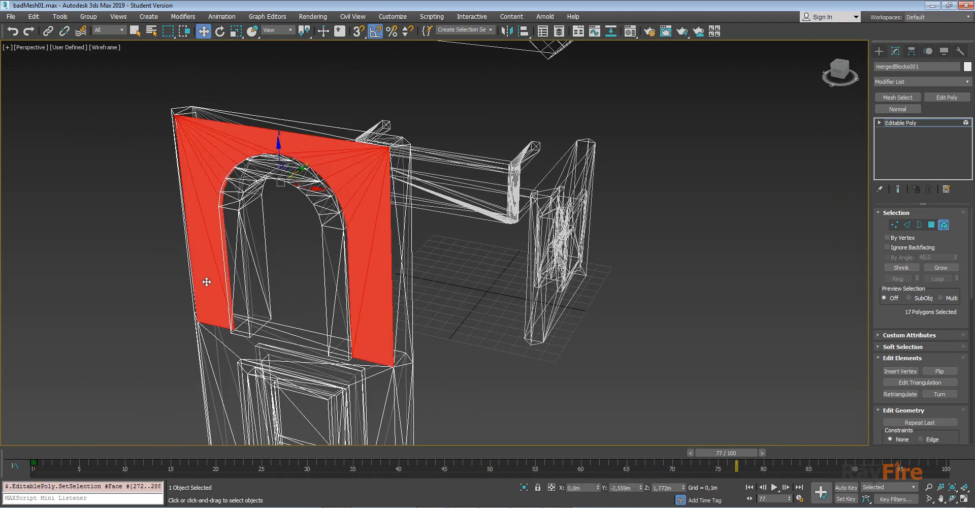
key("Delete")
key("F3")
middle_click_drag(220, 205, 427, 219, "alt")
left_click(907, 127)
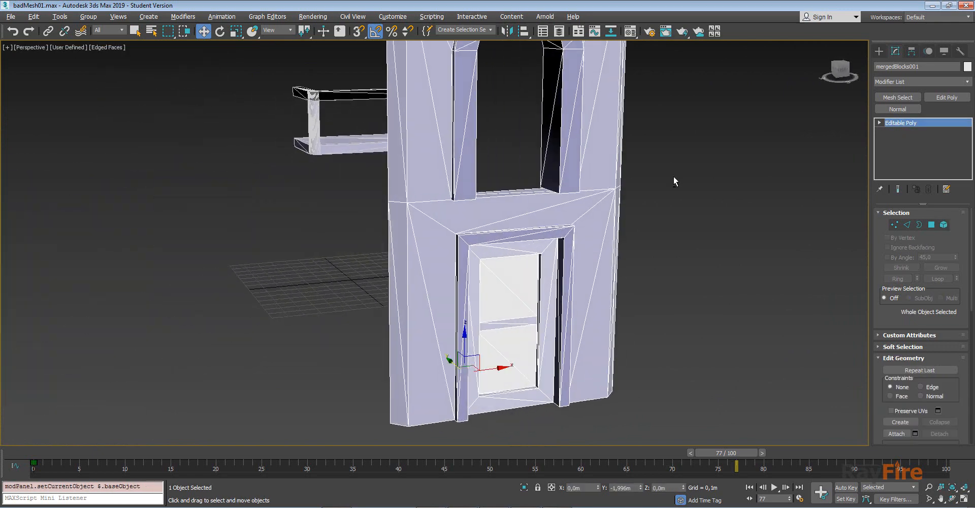
- Move the door-and-arch wall with vertex snapping so its bottom corner meets the window wall's bottom corner
middle_click_drag(674, 176, 536, 242, "alt")
key("s")
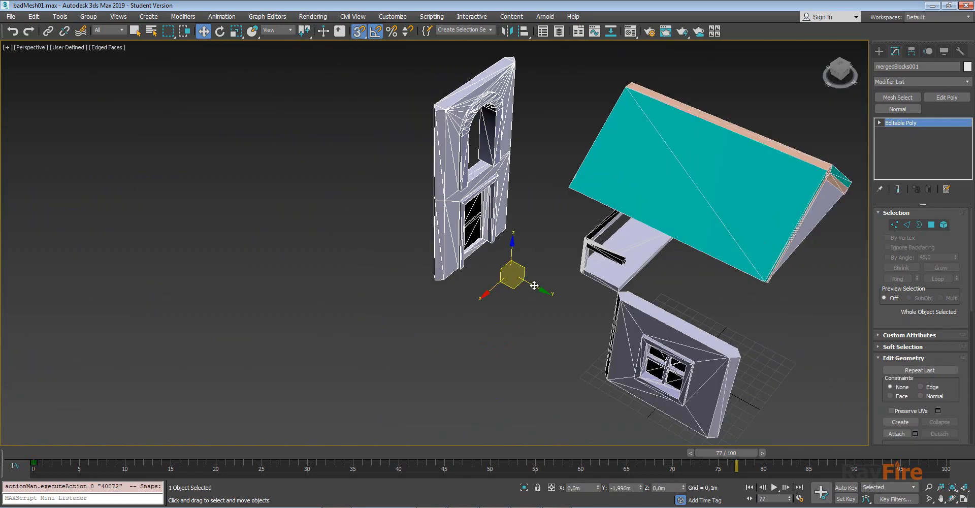
left_click_drag(534, 285, 615, 314)
key("ctrl+z")
middle_click_drag(587, 321, 618, 320, "alt")
scroll(619, 320, "up", 4)
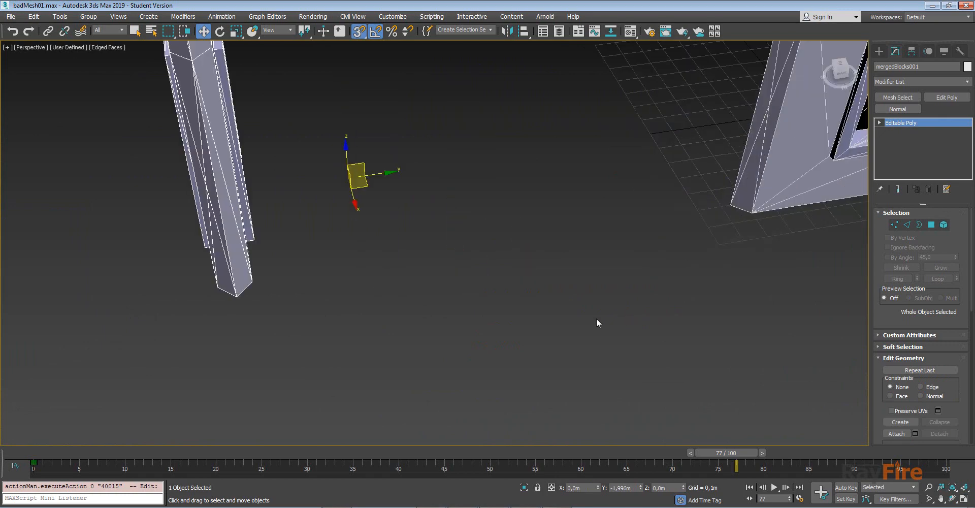
left_click_drag(236, 296, 755, 210)
scroll(755, 210, "down", 2)
middle_click_drag(714, 195, 620, 270)
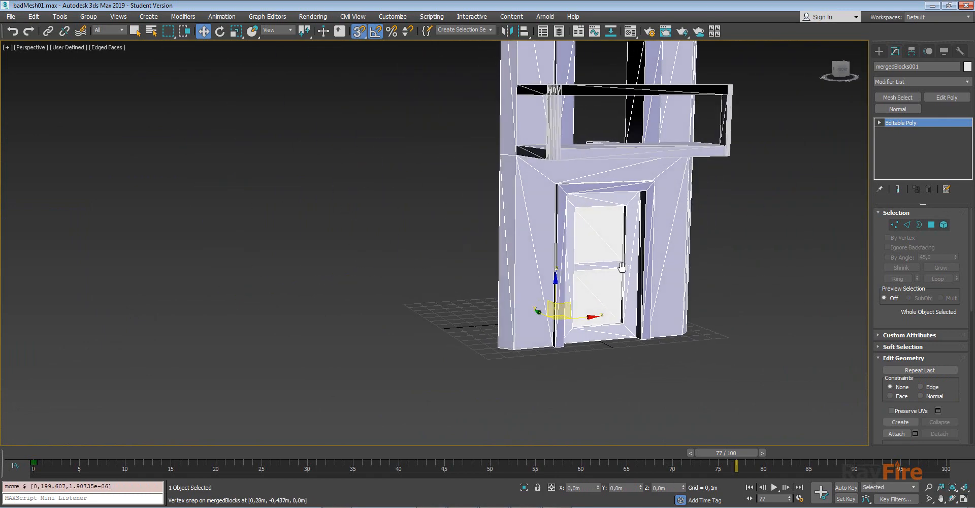
- Select the single window wall and isolate it from the other building parts
middle_click_drag(556, 120, 655, 156)
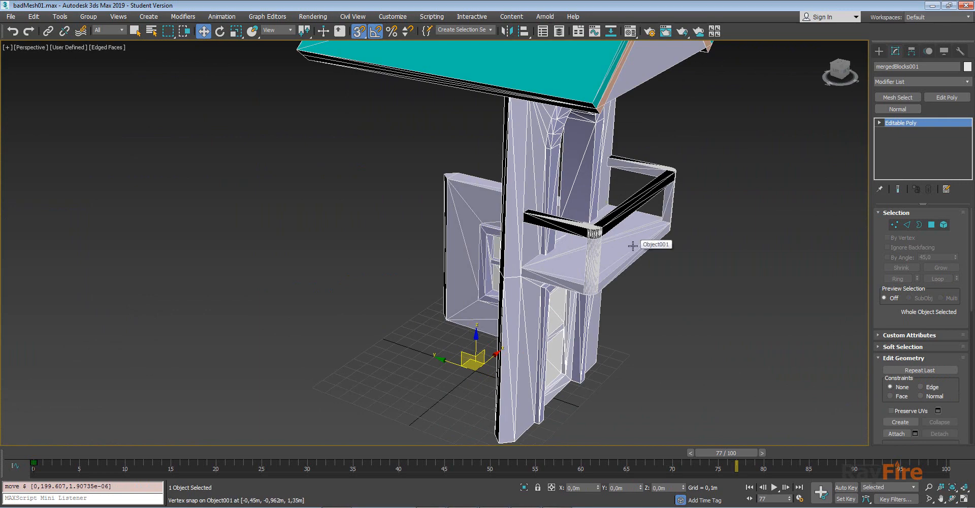
middle_click_drag(632, 245, 550, 219, "alt")
key("5")
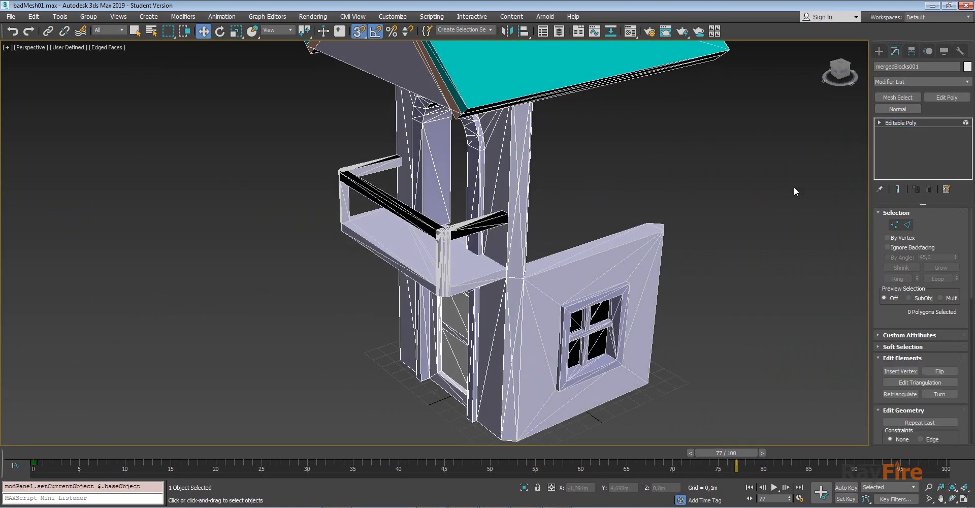
scroll(578, 162, "down", 3)
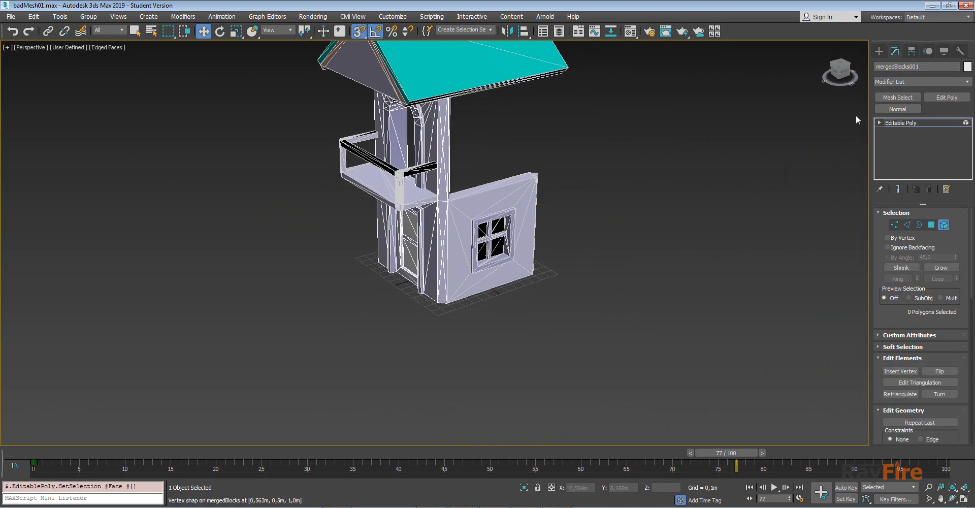
left_click(905, 124)
key("z")
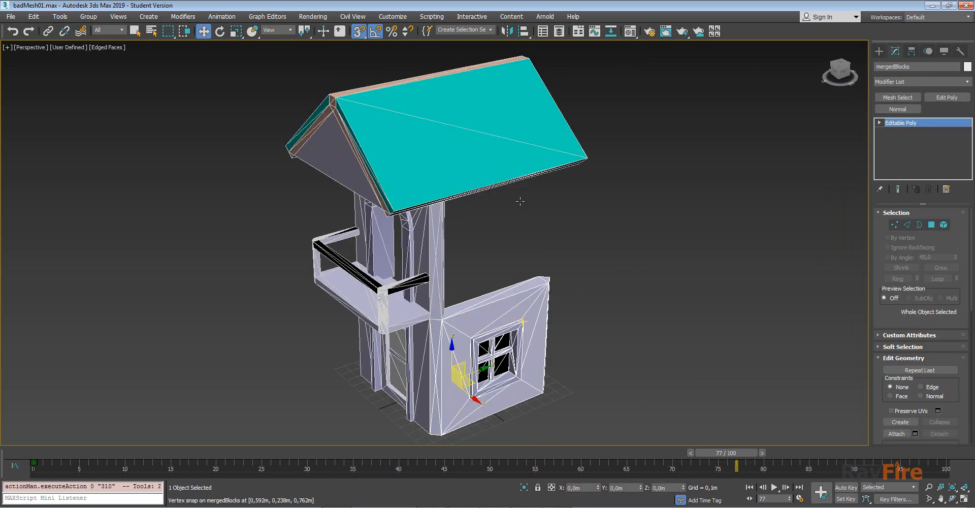
key("alt+q")
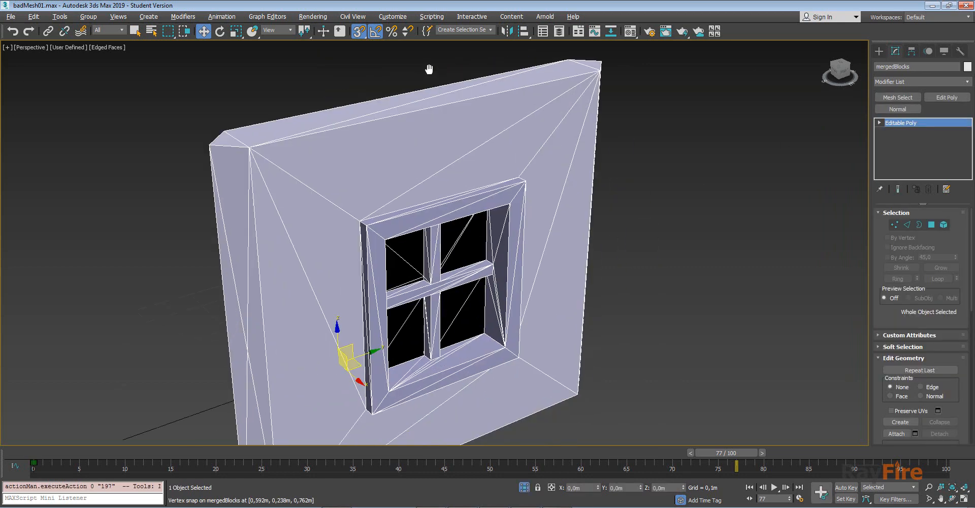
- Select the narrow triangular polygon along the window wall's corner bevel and frame it in the view
mouse_move(437, 159)
middle_mouse_down("alt")
mouse_move(339, 144)
mouse_move(503, 166)
mouse_move(616, 145)
mouse_move(511, 113)
mouse_move(428, 165)
middle_mouse_up("alt")
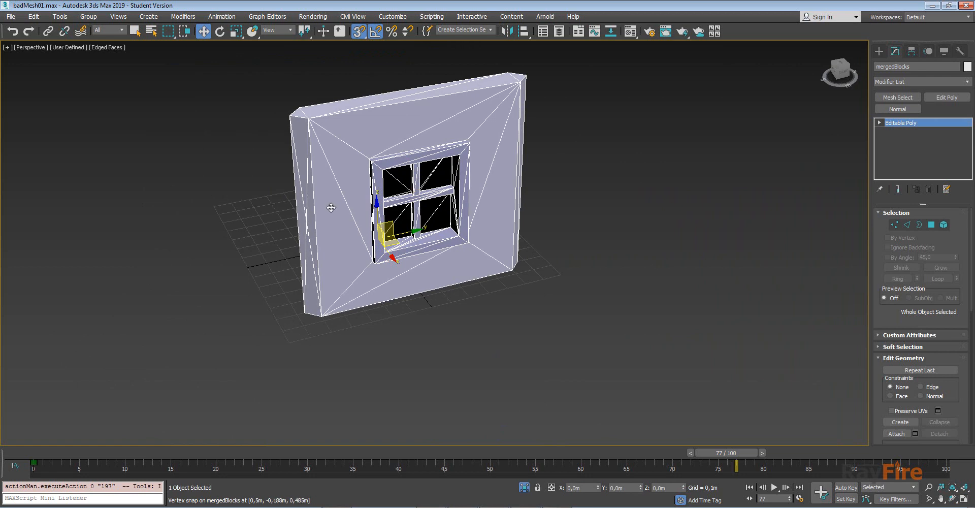
middle_click_drag(331, 208, 358, 204, "alt")
left_click(931, 224)
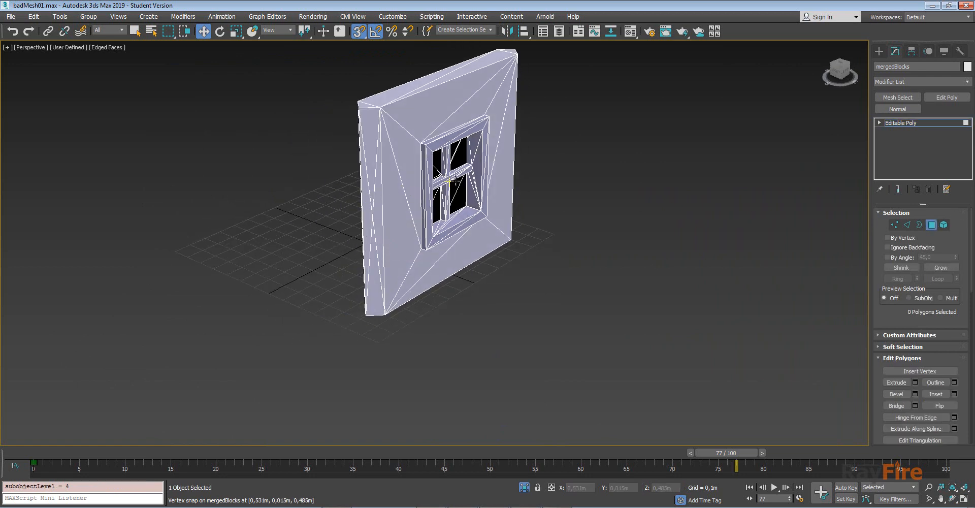
left_click(376, 154)
key("z")
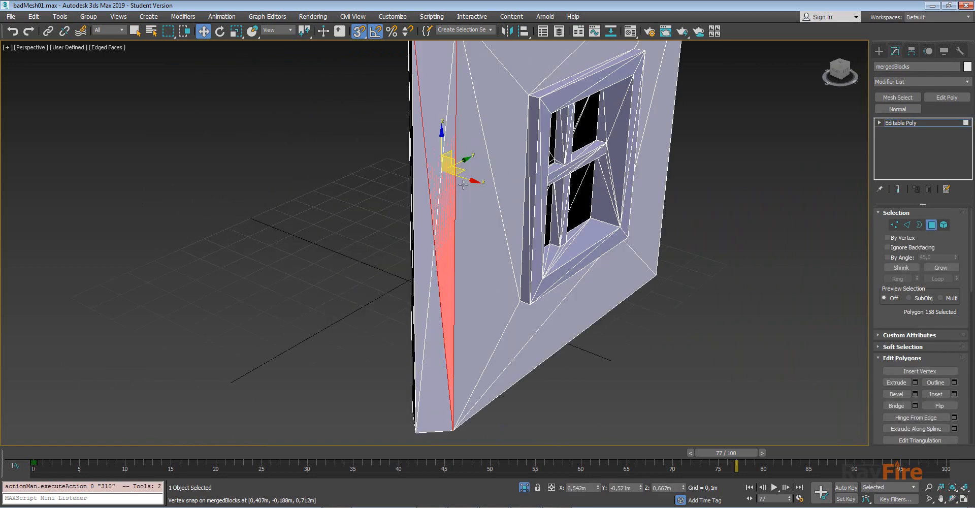
- Delete the two overlapping triangular polygons from the window wall's corner bevel, leaving one layer of faces there
middle_click_drag(463, 184, 414, 222, "alt")
left_click(403, 265)
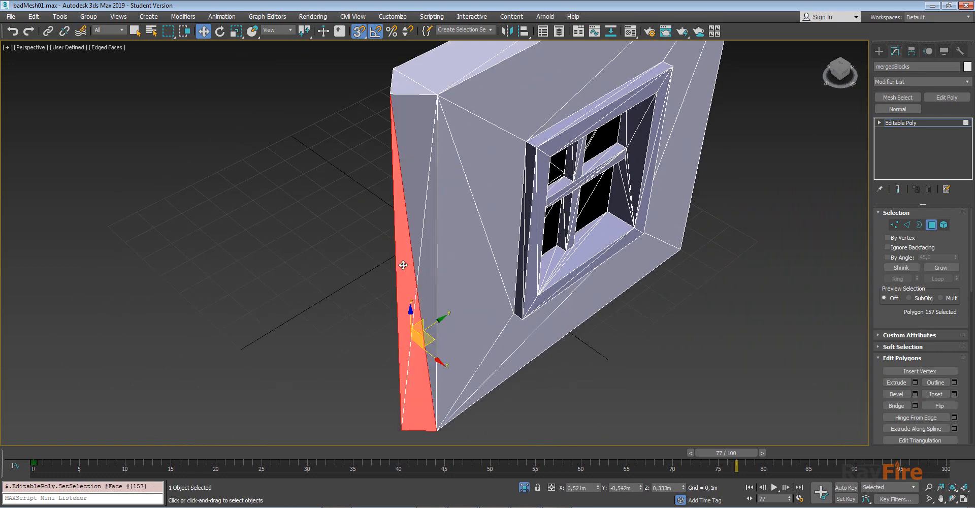
left_click(412, 216)
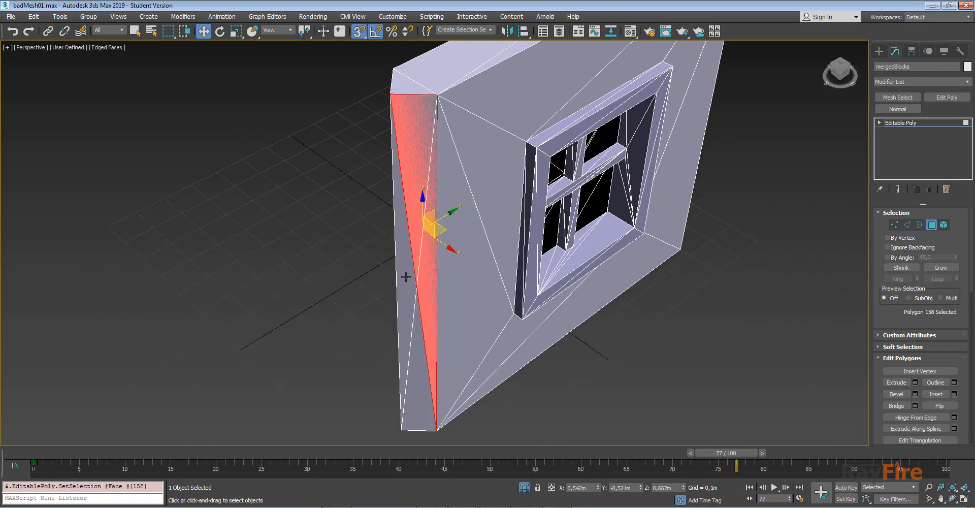
left_click(406, 277)
middle_click_drag(411, 270, 497, 235)
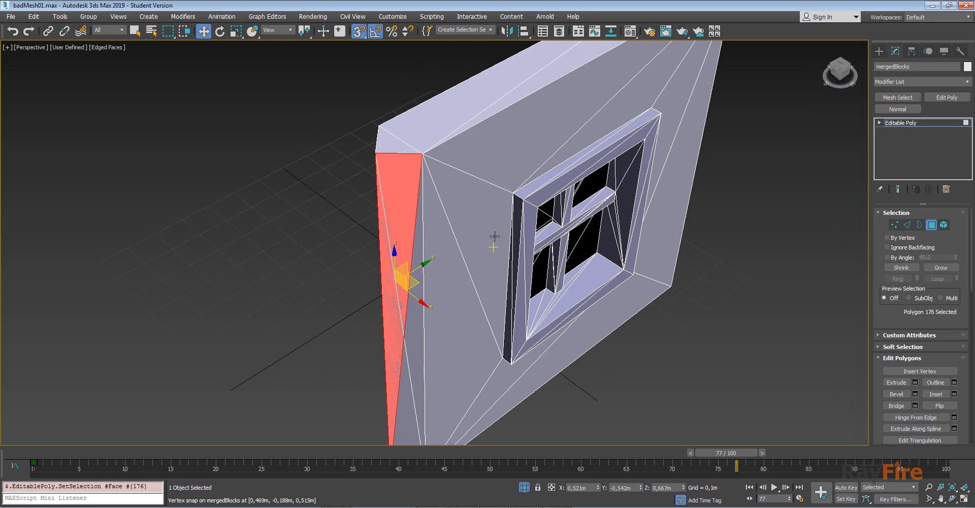
key("Delete")
left_click(411, 283)
key("Delete")
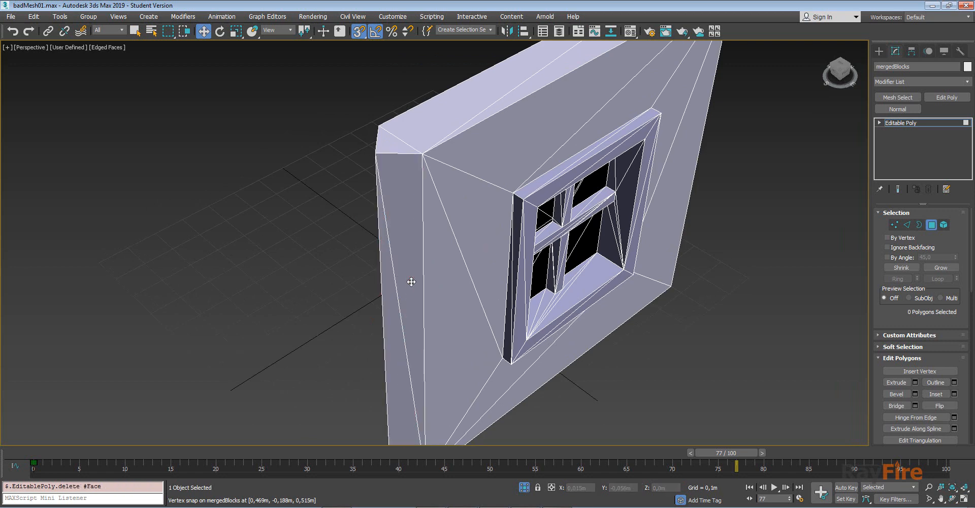
- Try to move the lower bevel triangle away from the wall with snapping on, and undo the move
left_click(404, 276)
middle_click_drag(402, 276, 405, 183)
left_click(402, 284)
middle_click_drag(401, 283, 414, 248, "alt")
left_click_drag(419, 310, 371, 319)
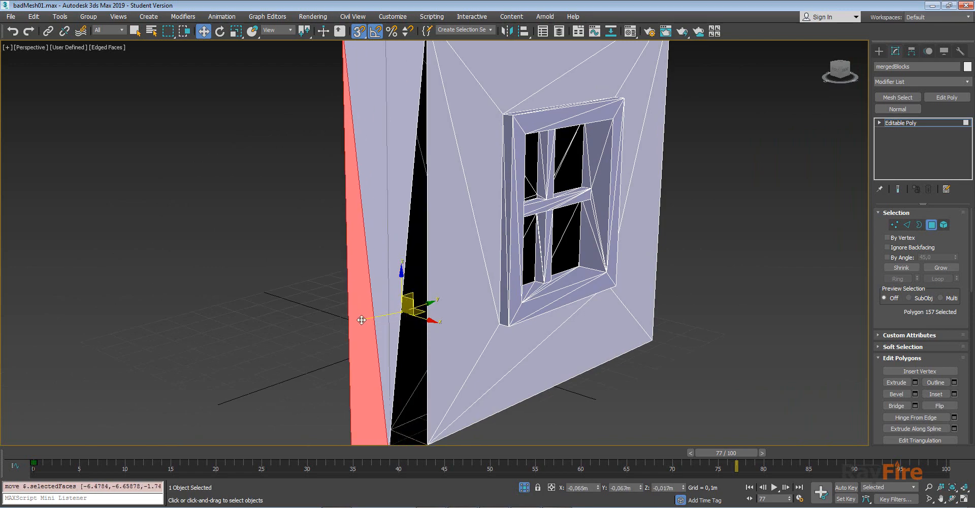
key("ctrl+z")
- Turn off snapping, pull the bevel triangle away to either side to inspect the corner, and undo the moves
key("s")
middle_click_drag(404, 305, 421, 313, "alt")
left_click_drag(420, 314, 373, 284)
middle_click_drag(373, 285, 432, 260, "alt")
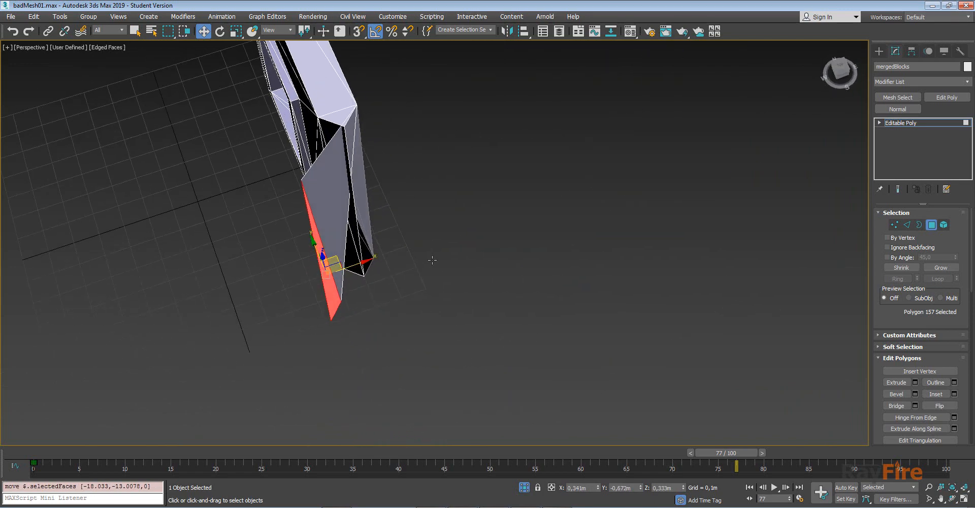
left_click_drag(335, 257, 425, 235)
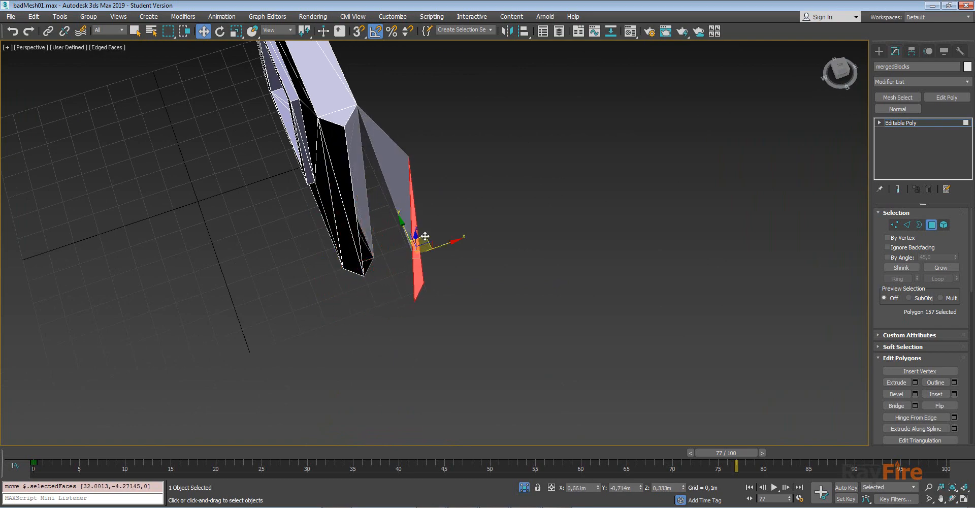
middle_click_drag(425, 235, 374, 185, "alt")
key("ctrl+z")
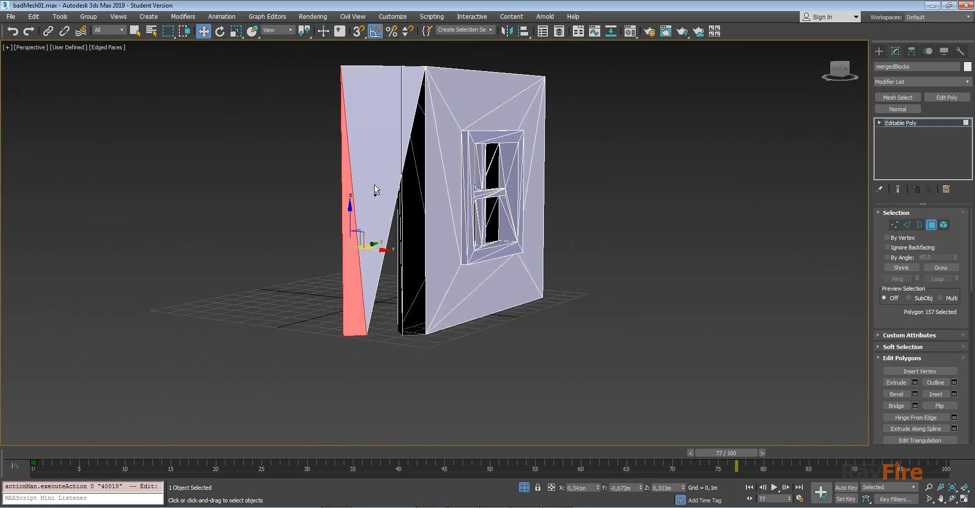
key("ctrl+z")
- Pull a triangle off the bevel at the wall's opposite end and delete it with the other overlapping bevel triangle
middle_click_drag(491, 154, 470, 166, "alt")
middle_click_drag(469, 166, 587, 192)
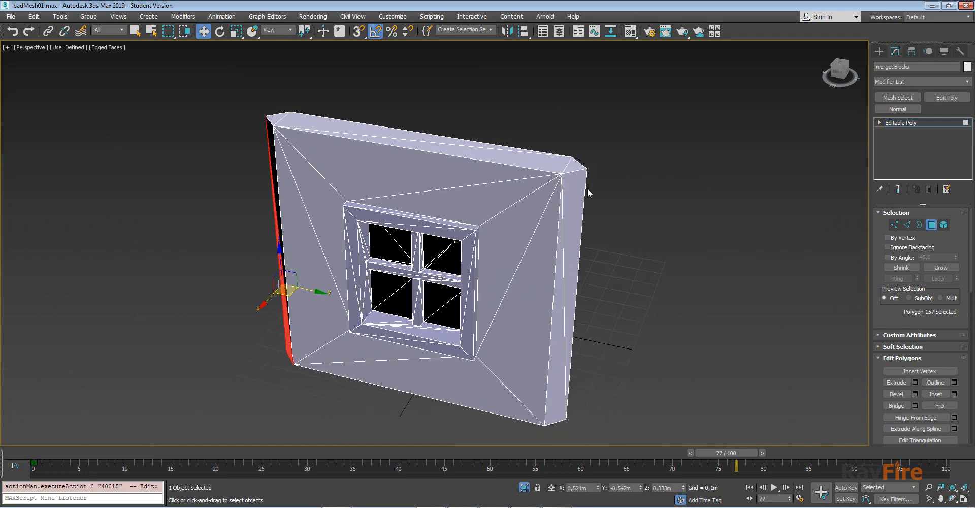
left_click(571, 192)
left_click_drag(582, 271, 614, 316)
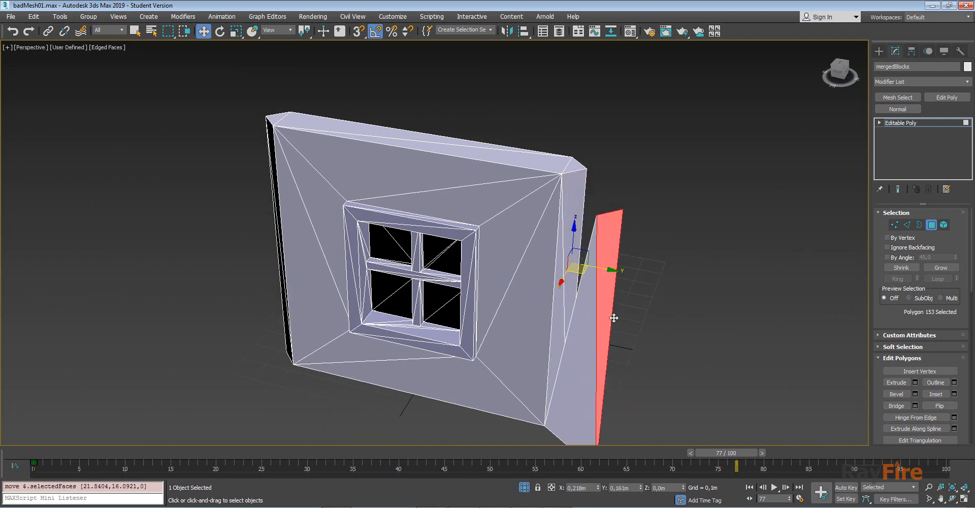
middle_click_drag(614, 317, 495, 351, "alt")
left_click(494, 360, "ctrl")
key("Delete")
- Try pulling the remaining upper triangle of that bevel away from the wall, and undo the move
left_click(497, 248)
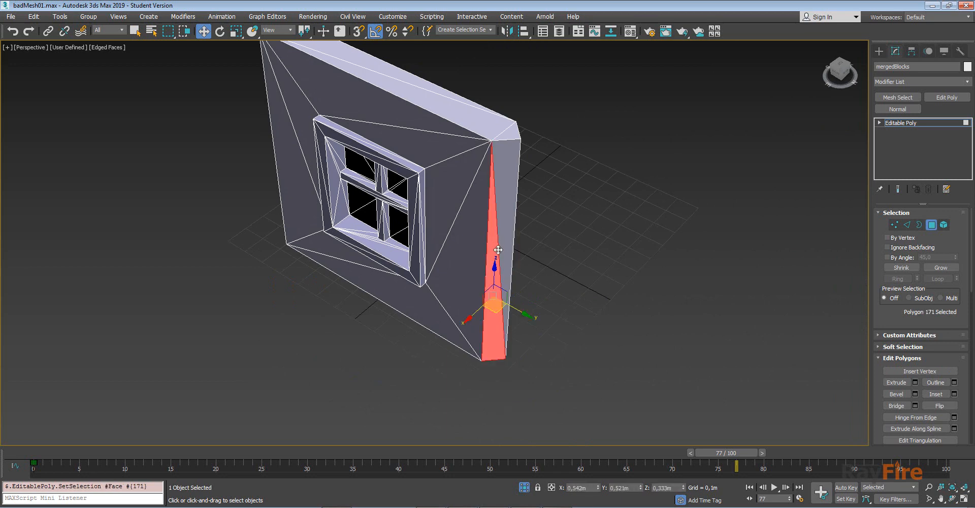
left_click(509, 212)
left_click_drag(509, 240, 615, 306)
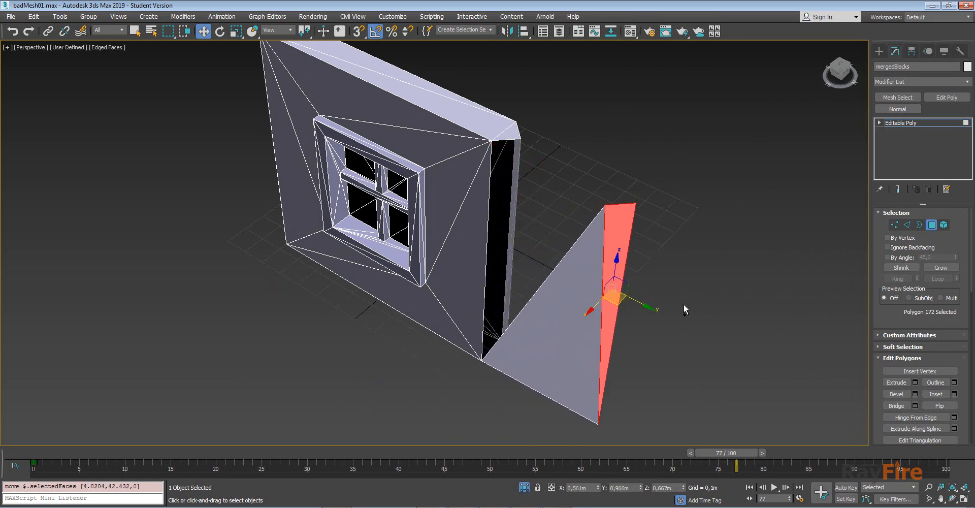
key("ctrl+z")
- In element editing, lift the strip on top of the wall to test whether it is separate, and undo the move
left_click(942, 225)
left_click(512, 196)
left_click(512, 195)
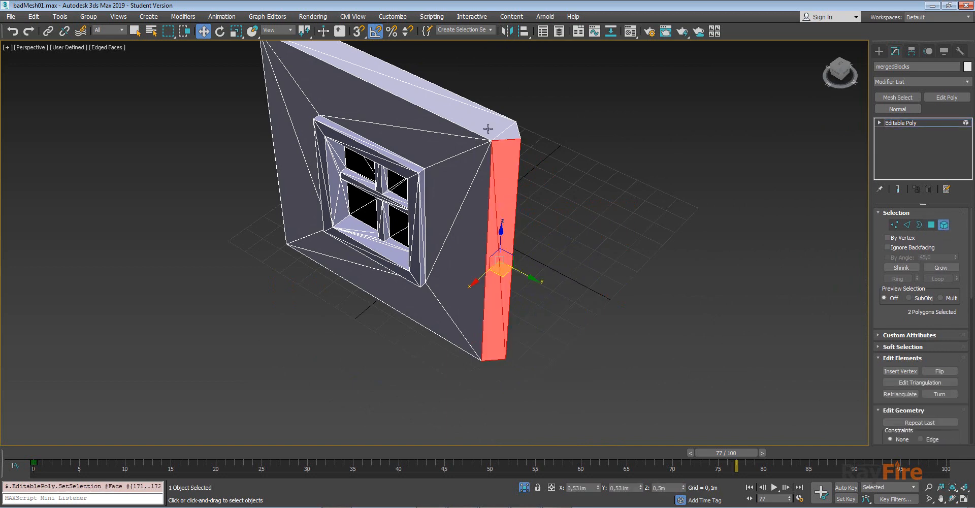
left_click(488, 128)
middle_click_drag(408, 91, 420, 153)
left_click_drag(391, 120, 386, 78)
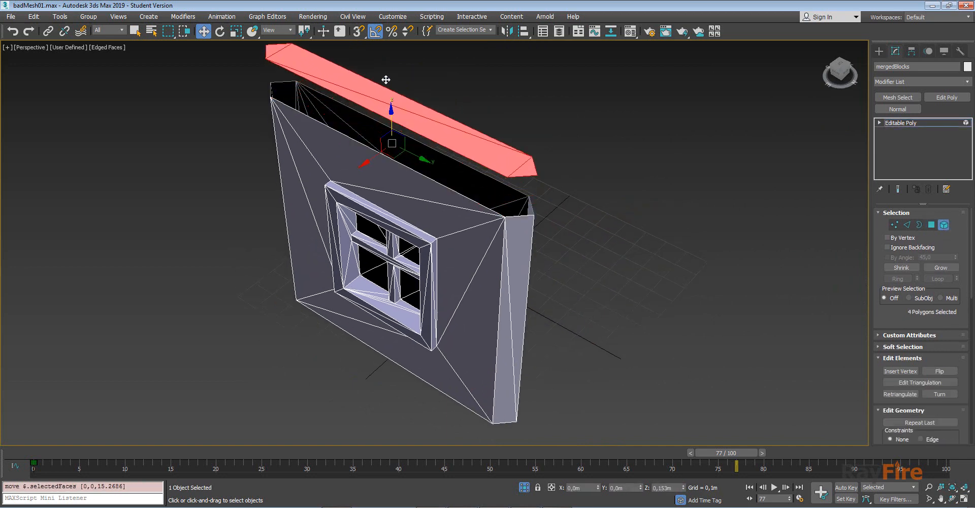
key("ctrl+z")
- Pull the wall's large face element around the window away along X, and undo the move
middle_click_drag(422, 300, 411, 271, "alt")
left_click(492, 290)
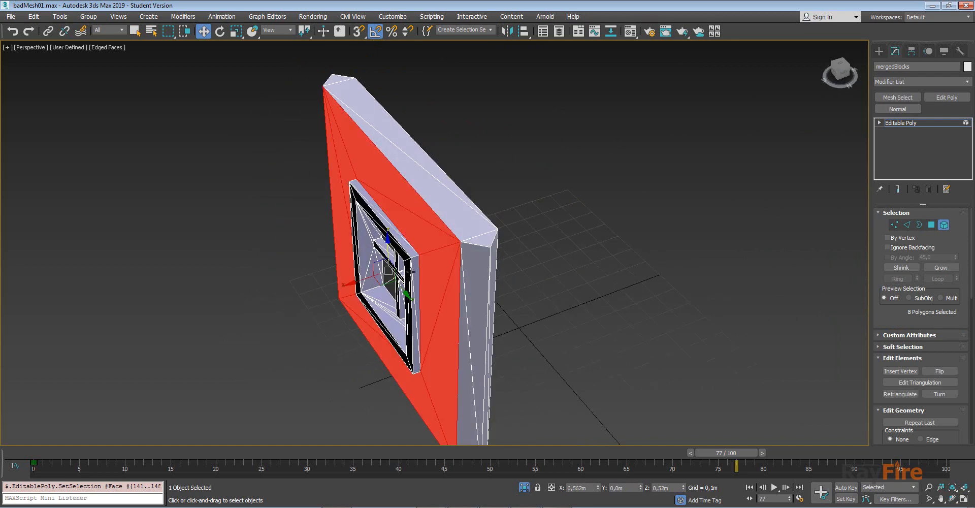
left_click_drag(346, 284, 279, 289)
middle_click_drag(279, 289, 355, 239, "alt")
key("ctrl+z")
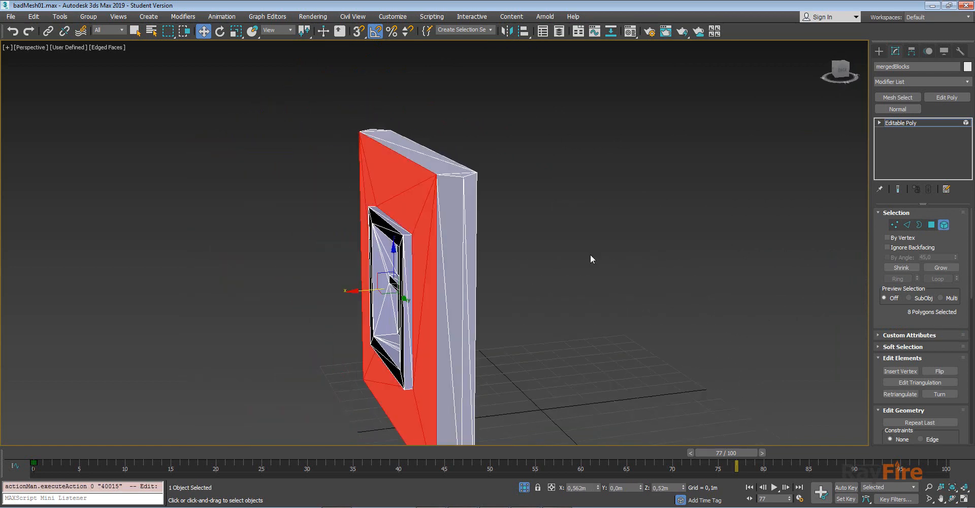
- Remove all isolated vertices from the window wall in vertex editing and return to the object level
left_click(898, 223)
scroll(462, 150, "down", 6)
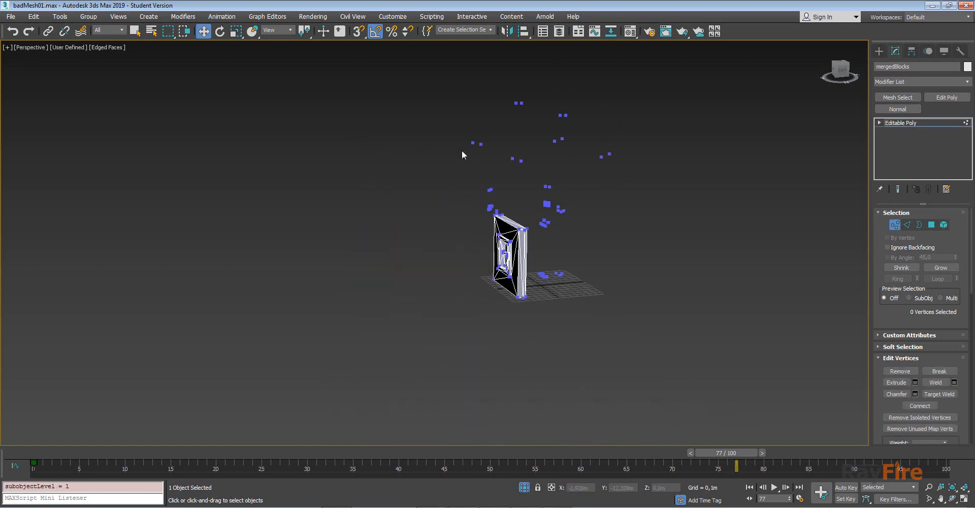
middle_click_drag(503, 195, 474, 219, "alt")
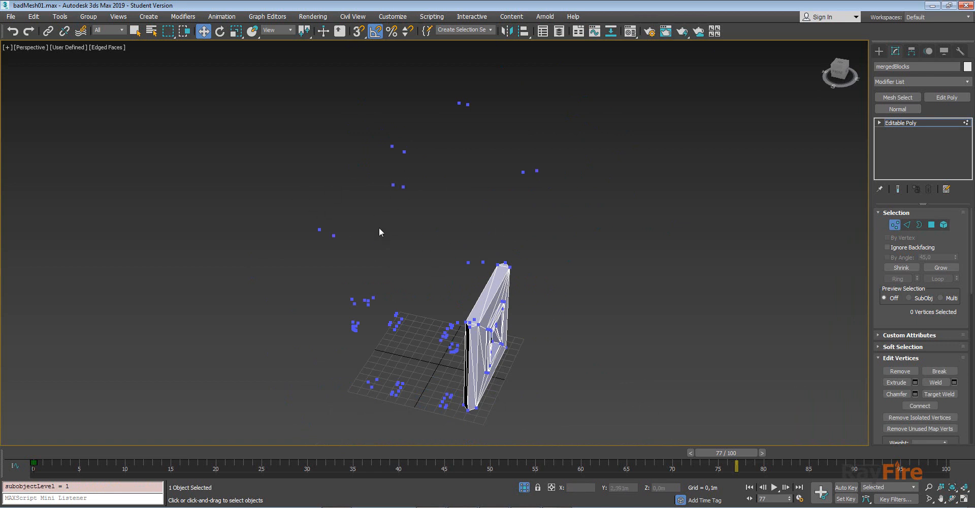
scroll(909, 318, "down", 3)
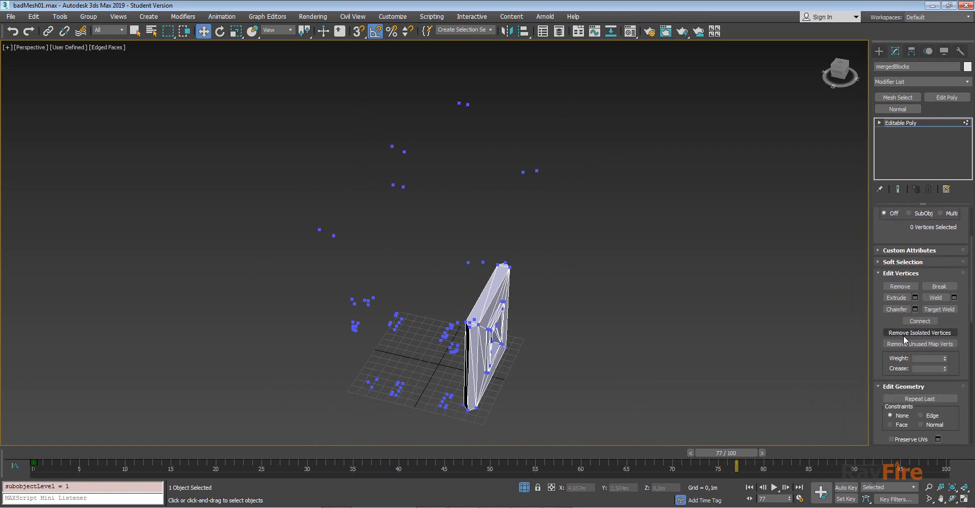
left_click(906, 333)
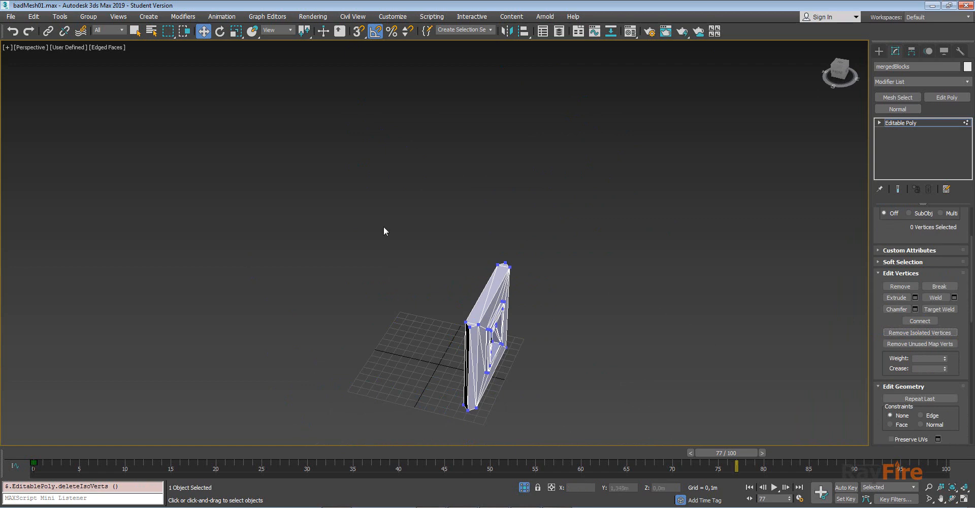
middle_click_drag(599, 259, 523, 231, "alt")
left_click(922, 123)
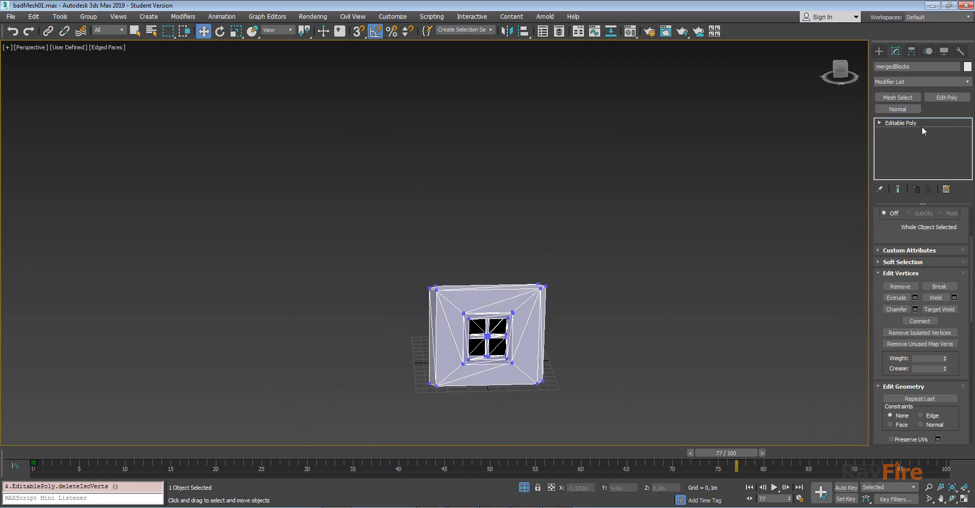
- In element editing, select an upper window pane and frame it from the reverse side of the wall
scroll(536, 203, "up", 5)
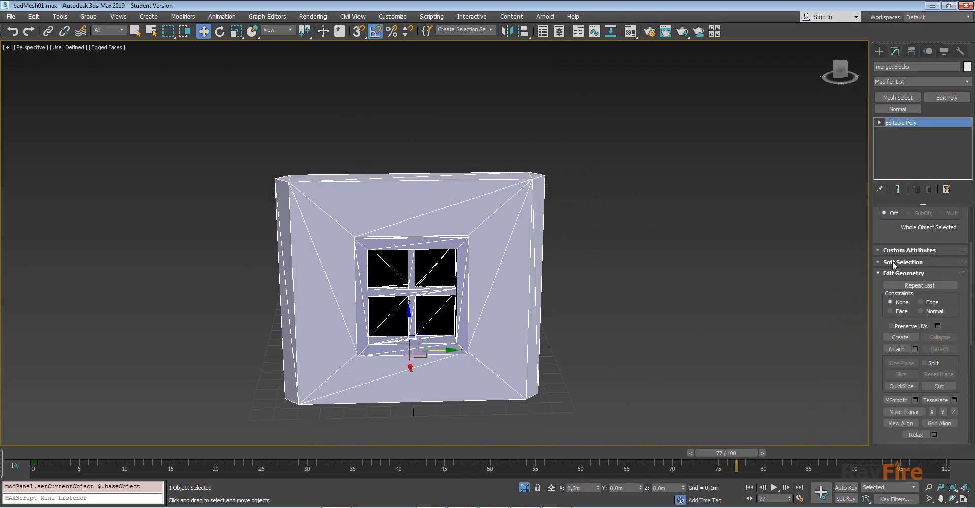
left_click_drag(890, 234, 865, 375)
left_click(943, 225)
left_click(500, 299)
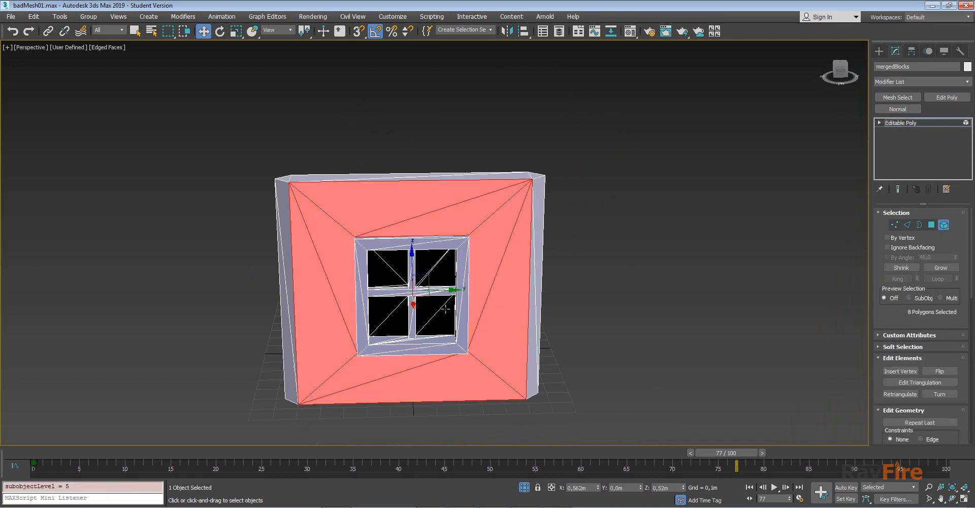
left_click(391, 266)
key("z")
scroll(448, 290, "down", 2)
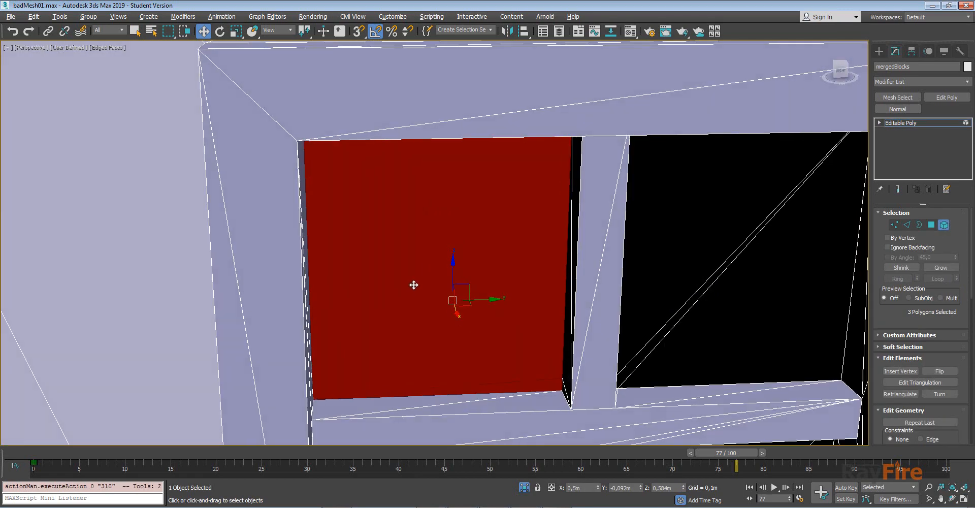
middle_click_drag(414, 284, 579, 284, "alt")
scroll(703, 286, "down", 4)
middle_click_drag(703, 286, 595, 265)
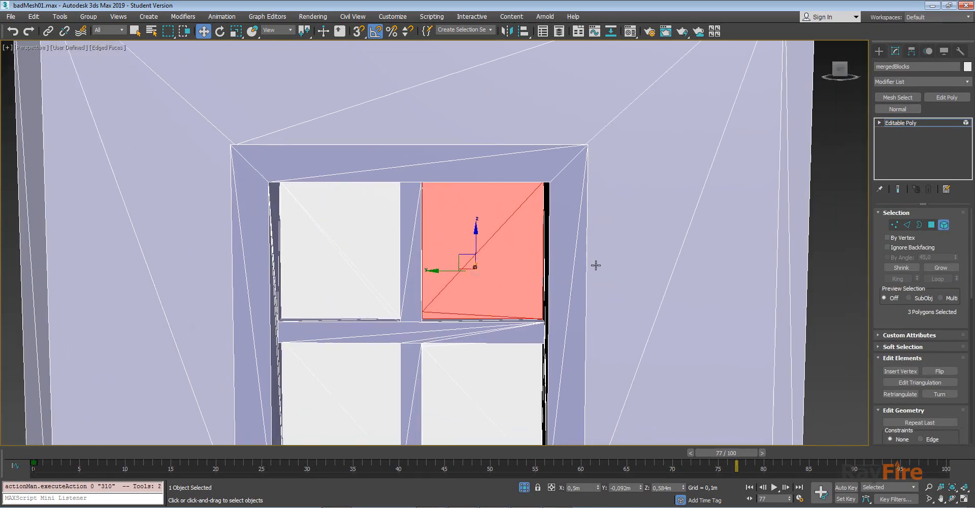
- Select all four window pane elements together, including their overlapping faces, using the plain selection tool
left_click(813, 270)
middle_click_drag(721, 270, 670, 270, "alt")
left_click(488, 265)
key("q")
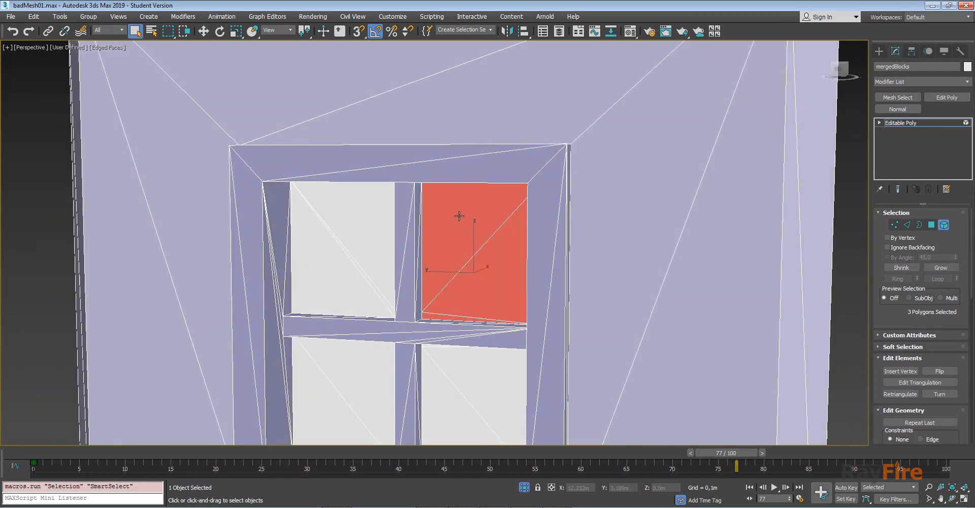
left_click(459, 216, "ctrl")
left_click(341, 239, "ctrl")
left_click(350, 378, "ctrl")
left_click(457, 396, "ctrl")
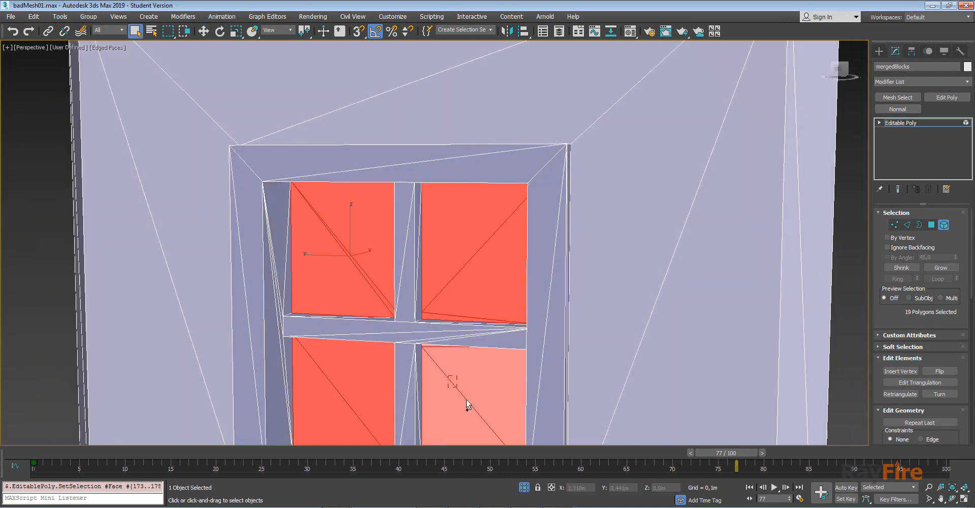
left_click(466, 399, "ctrl")
- Move the selected window panes out along X until they stand clear of the wall
scroll(466, 399, "down", 5)
middle_click_drag(466, 399, 490, 348, "alt")
key("w")
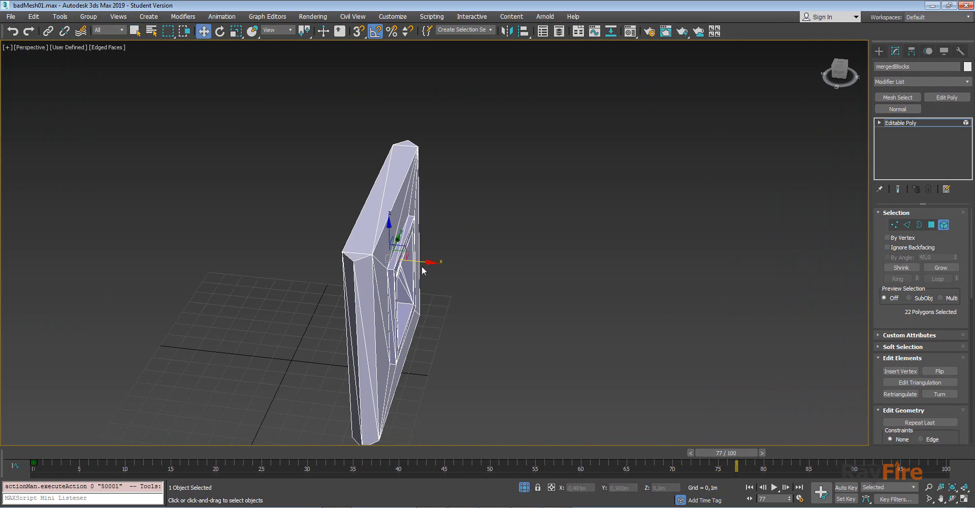
left_click_drag(422, 263, 505, 276)
scroll(510, 295, "up", 5)
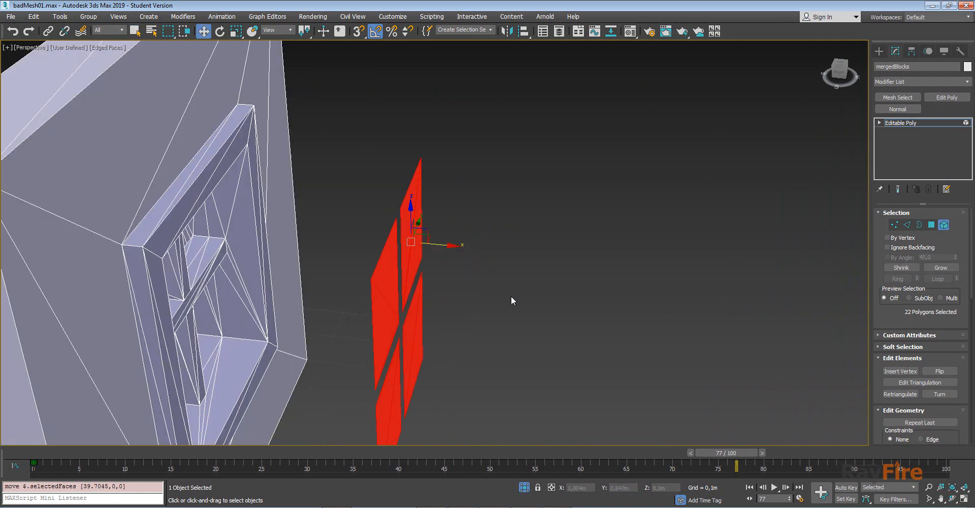
- Shift one upper pane element slightly along X to separate it from the overlapping pane, and undo the move
left_click(376, 300)
left_click(248, 294)
middle_click_drag(247, 293, 298, 298, "alt")
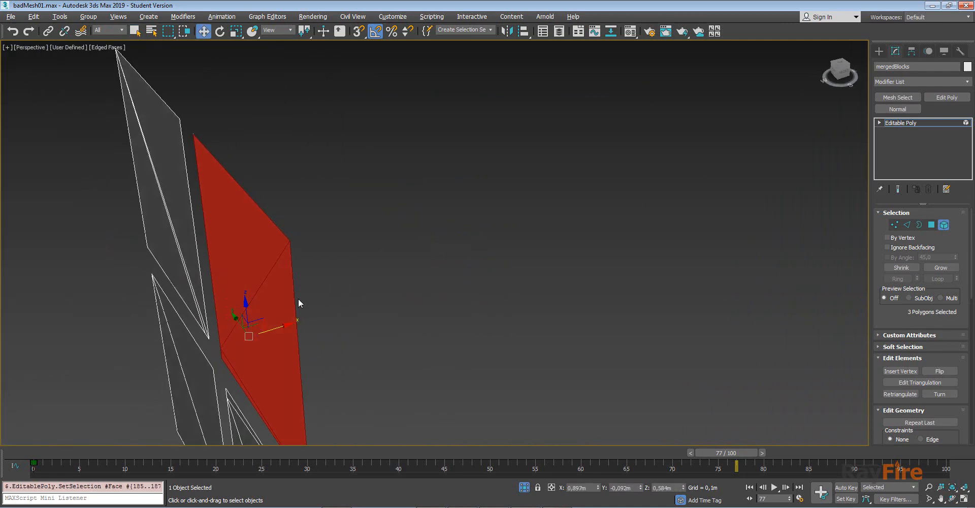
left_click_drag(281, 328, 309, 322)
middle_click_drag(310, 322, 280, 312, "alt")
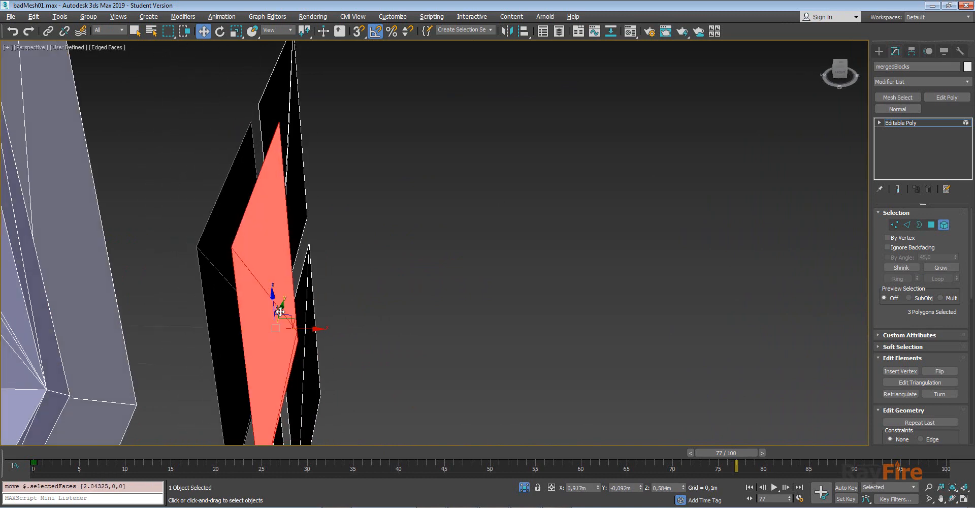
key("ctrl+z")
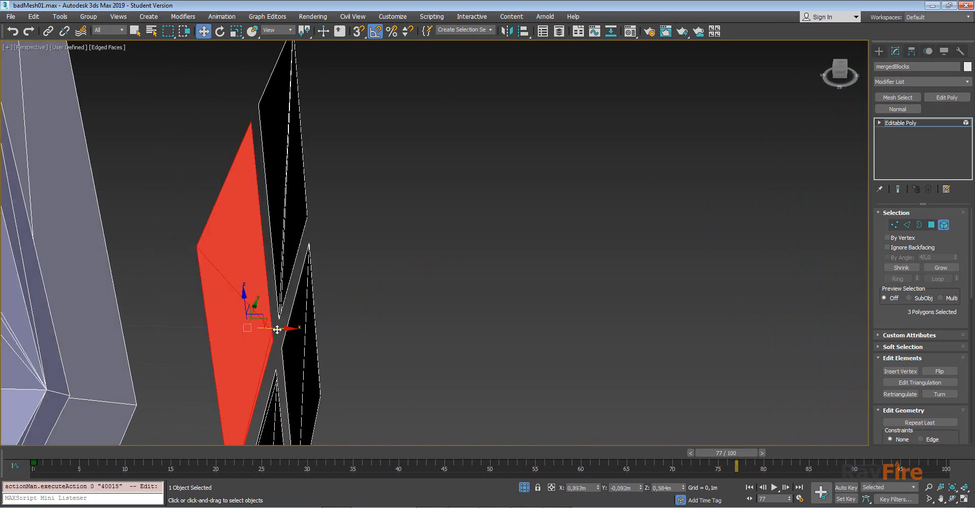
middle_click_drag(321, 325, 446, 359, "alt")
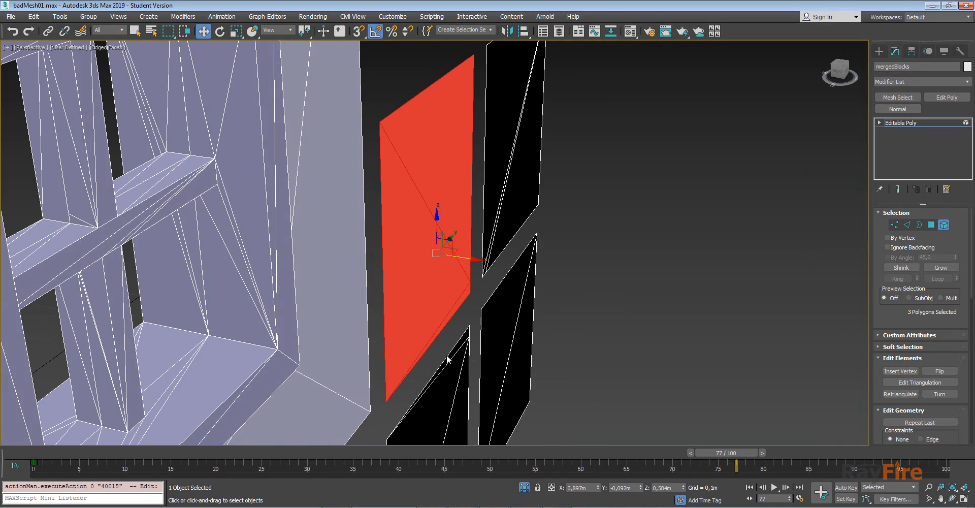
left_click(512, 219, "ctrl")
left_click(503, 351, "ctrl")
left_click(442, 388, "ctrl")
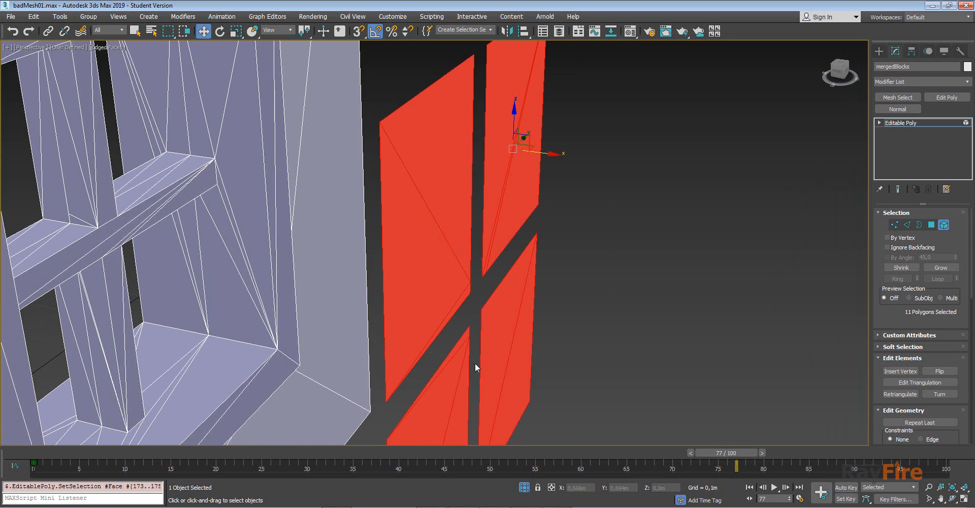
left_click(475, 363)
left_click(468, 248)
left_click(490, 214, "ctrl")
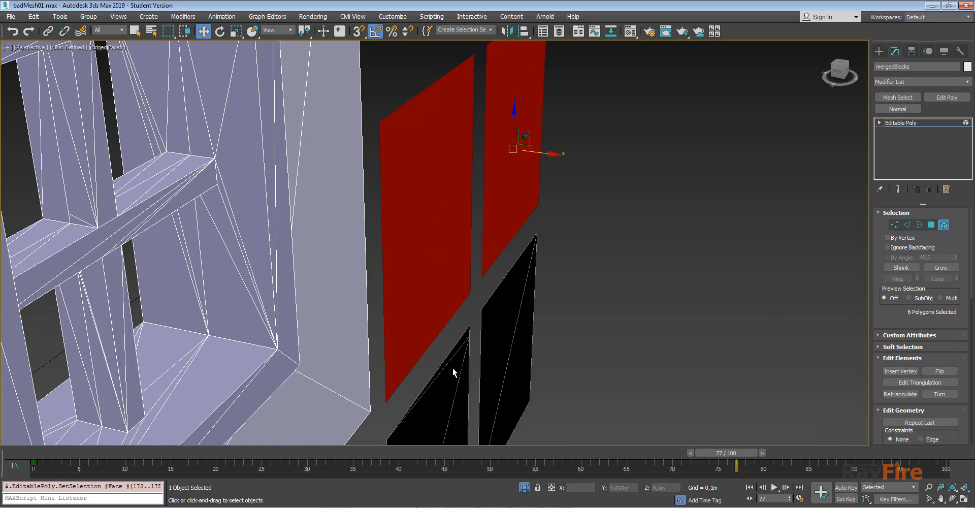
left_click(900, 122)
- Select all four window pane elements together and detach them from the wall as a separate object
scroll(470, 286, "down", 3)
middle_click_drag(470, 285, 605, 178)
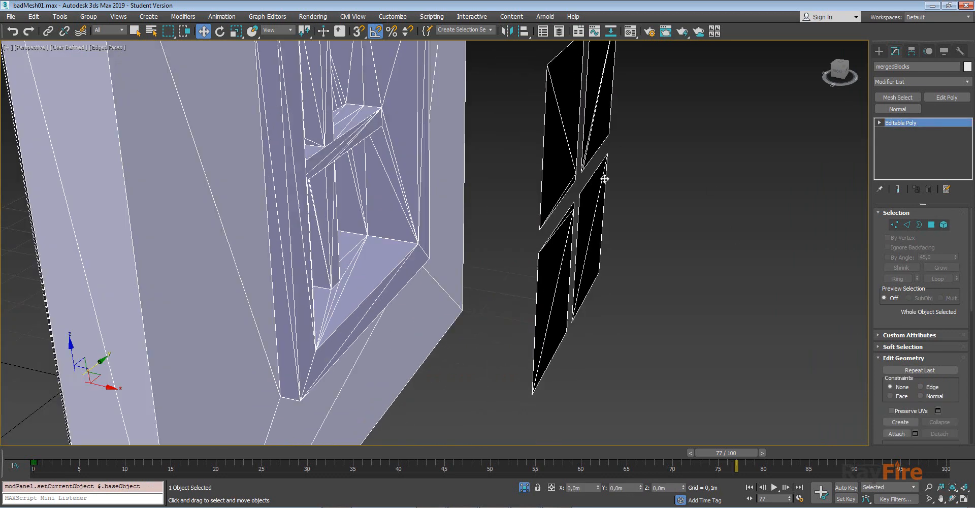
left_click(943, 224)
middle_click_drag(511, 84, 497, 123)
left_click(507, 81)
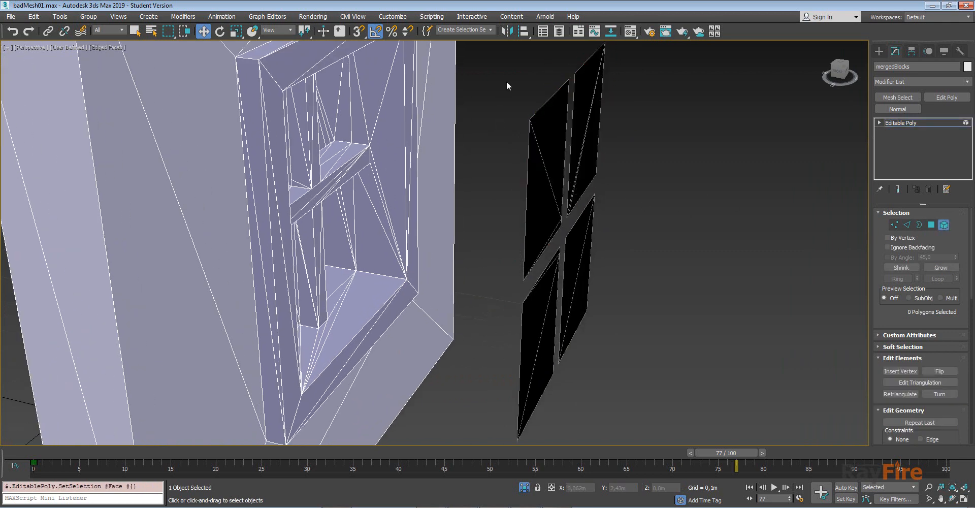
left_click_drag(507, 80, 615, 413)
scroll(890, 365, "down", 4)
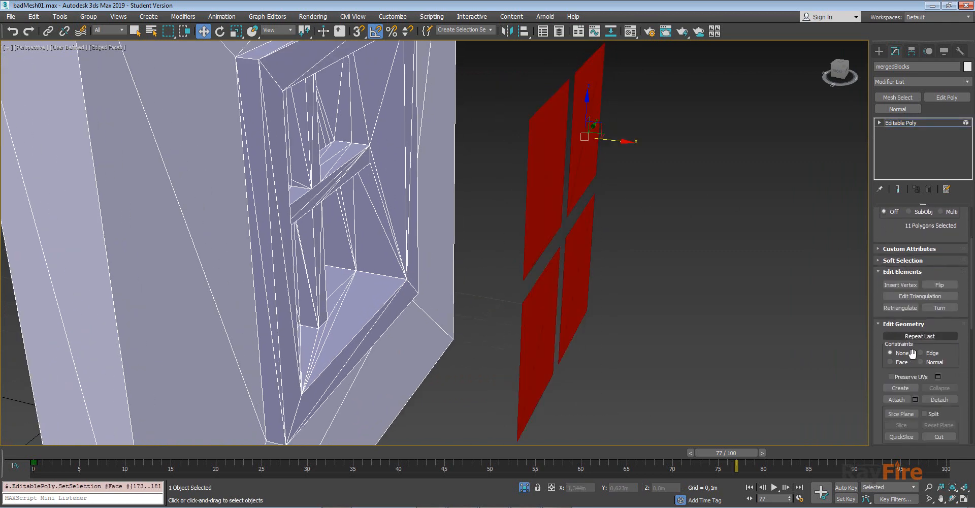
left_click(938, 400)
left_click(516, 265)
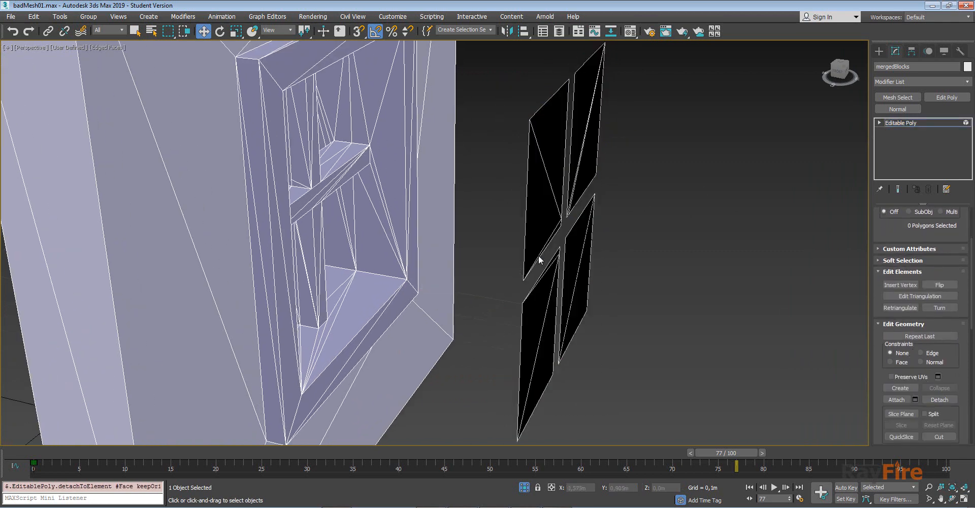
- Leave element editing on the wall and select the detached window panes object
left_click(946, 126)
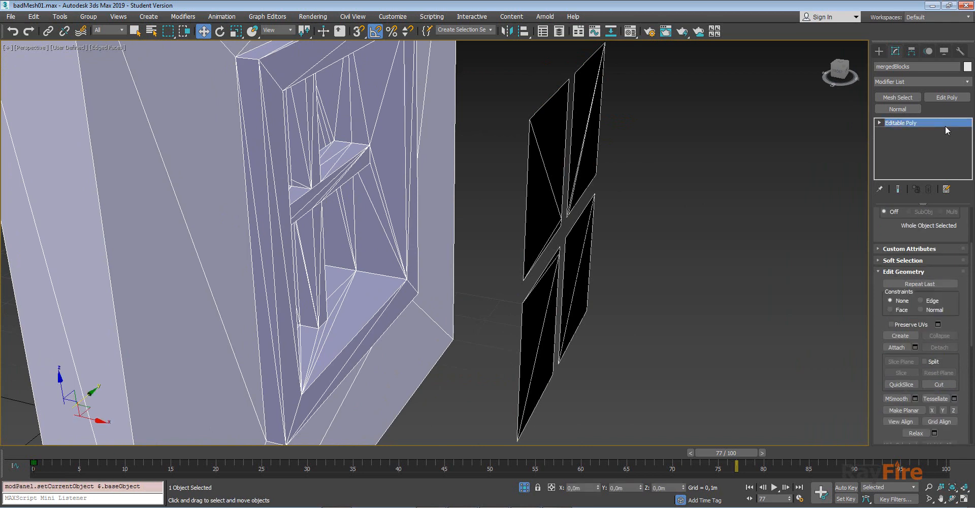
left_click(966, 82)
left_click(616, 186)
left_click(533, 171)
middle_click_drag(533, 171, 559, 178, "alt")
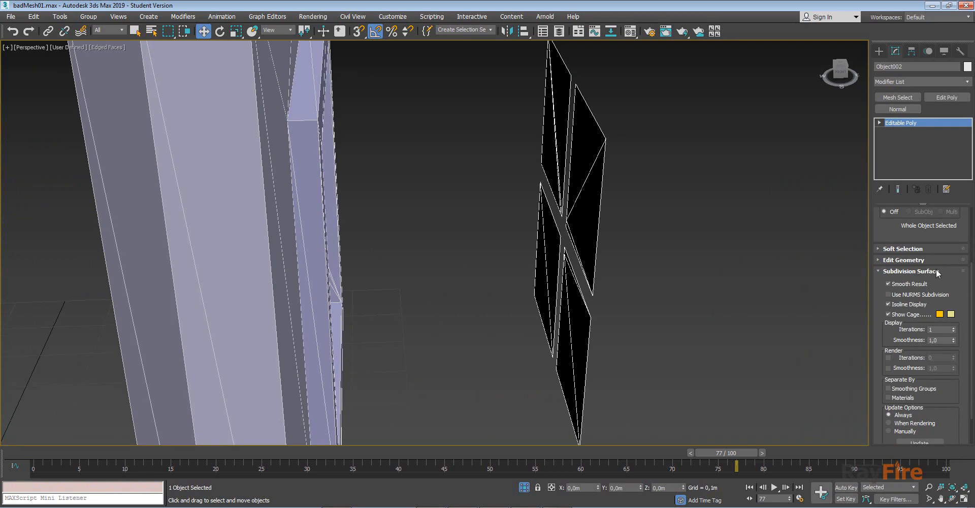
left_click_drag(892, 231, 873, 340)
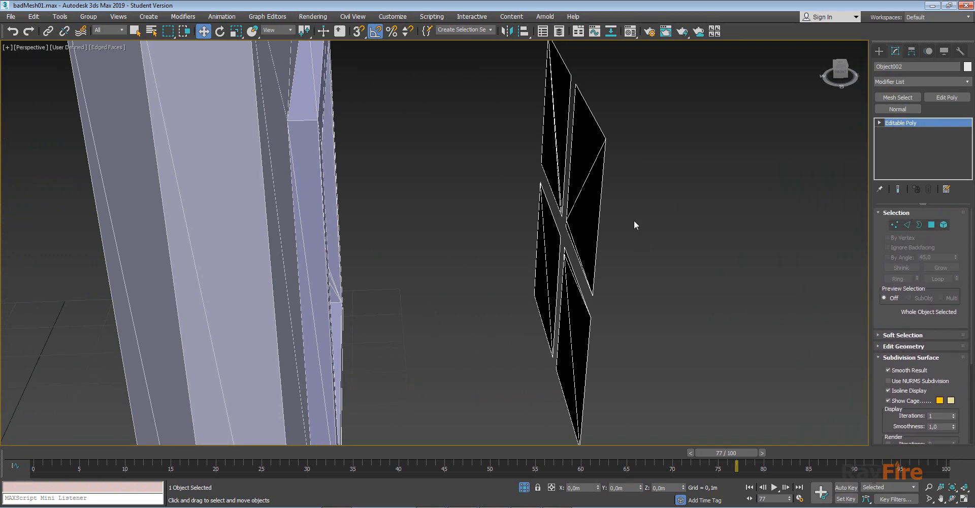
middle_click_drag(634, 223, 516, 227, "alt")
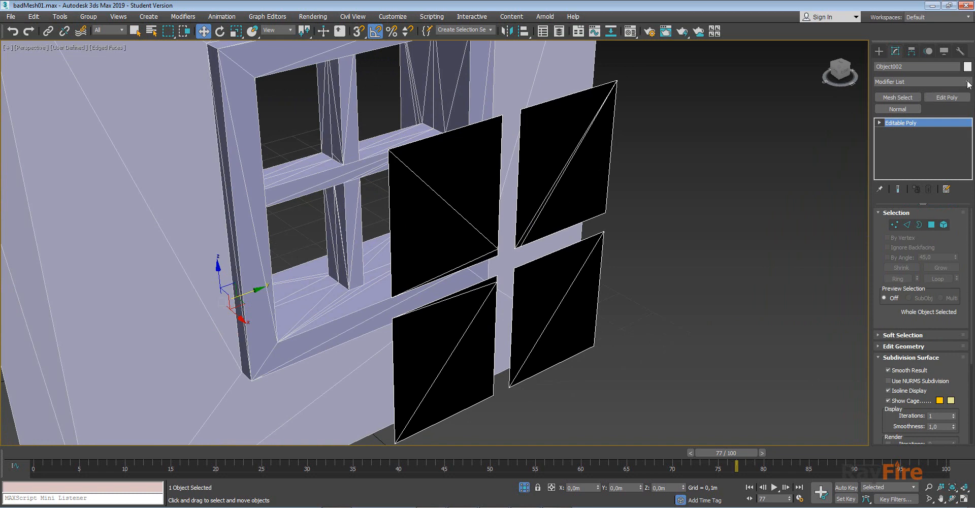
- Add a Shell modifier to the window panes with an outer amount of about 0.001 m
left_click(967, 82)
left_click_drag(967, 106, 967, 300)
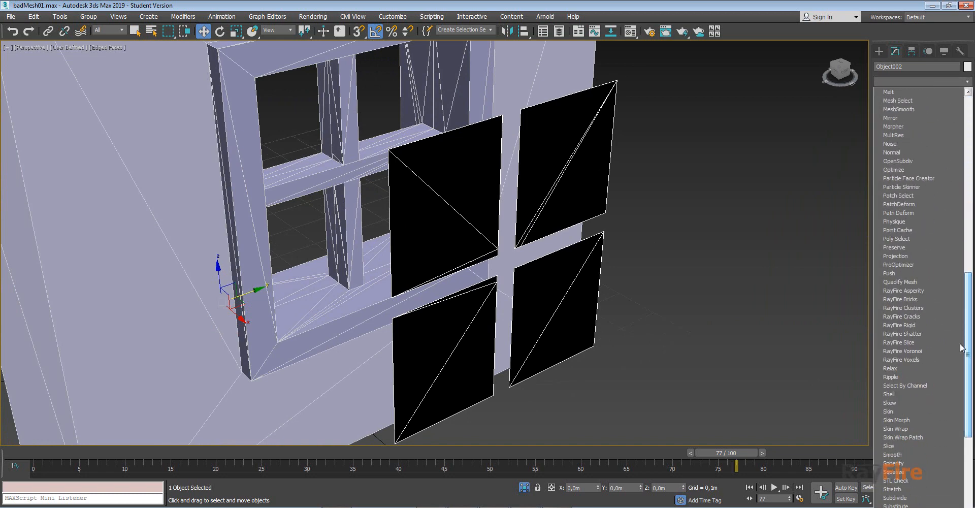
left_click(925, 397)
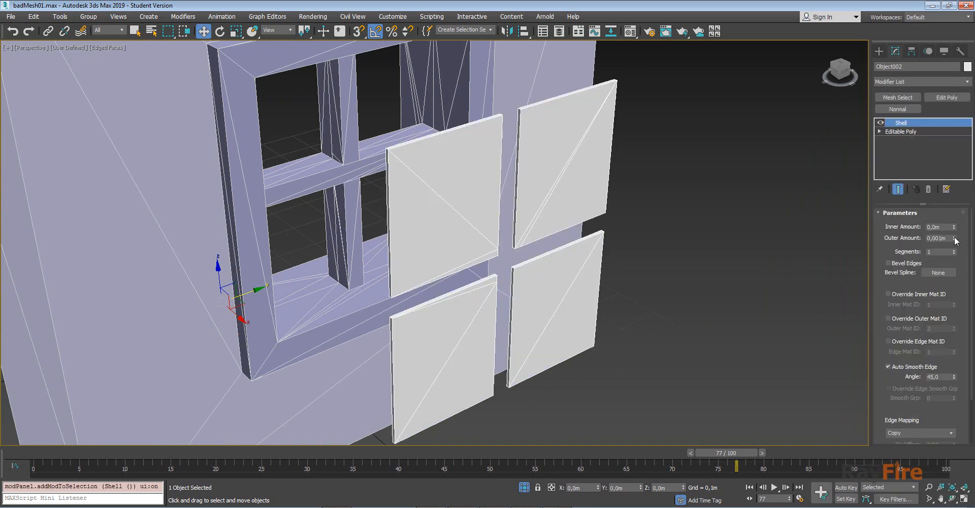
left_click_drag(956, 240, 955, 236)
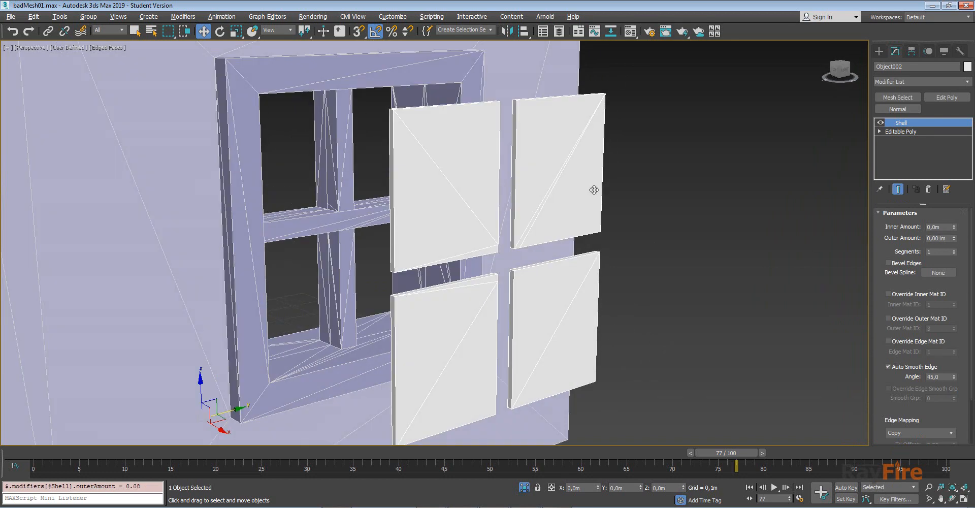
- In the panes' base Editable Poly, target-weld the extra vertices near the inner pane corners onto the corner vertices
middle_click_drag(592, 187, 640, 233, "alt")
scroll(631, 236, "up", 3)
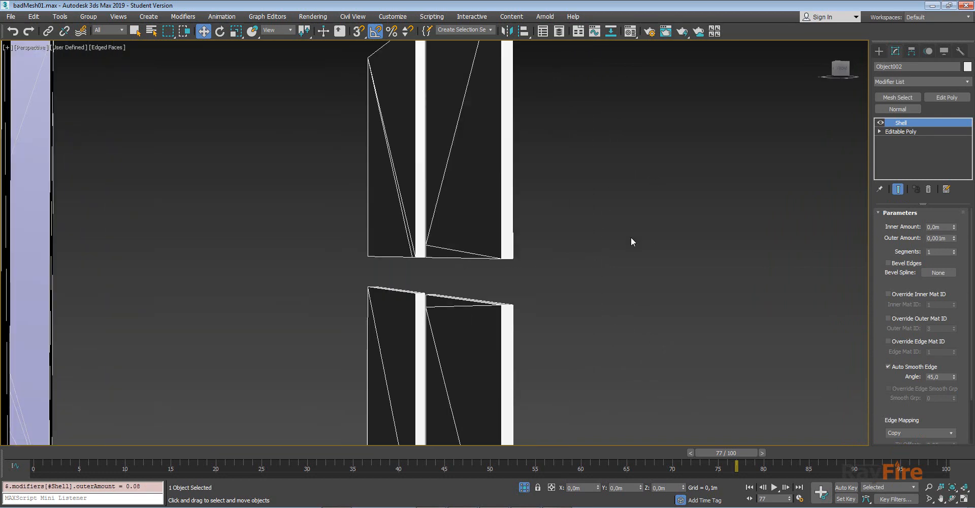
left_click(898, 131)
left_click(898, 189)
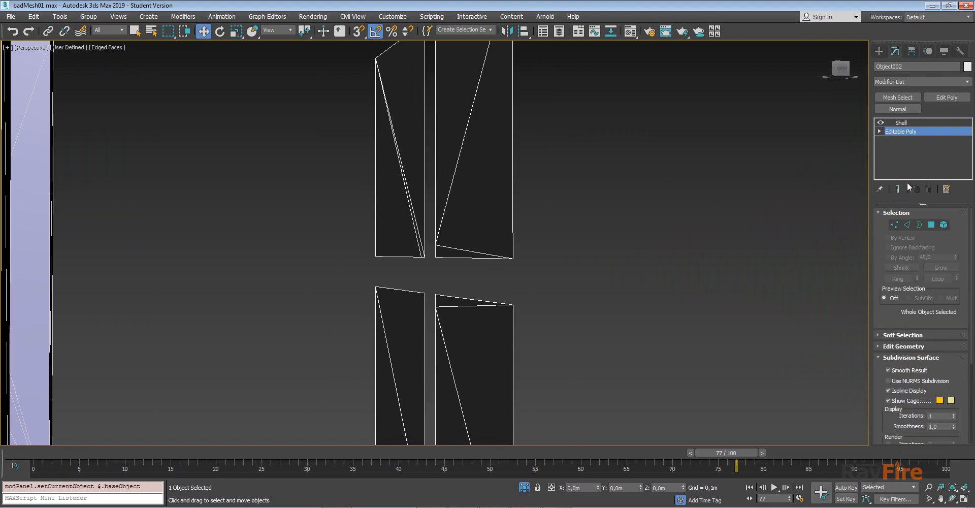
key("1")
right_click(508, 233)
left_click(489, 303)
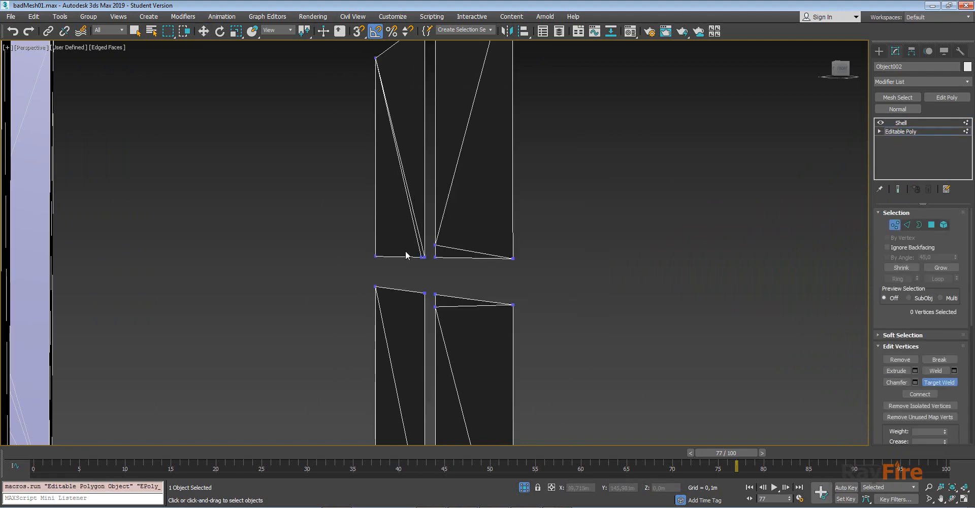
left_click(435, 257)
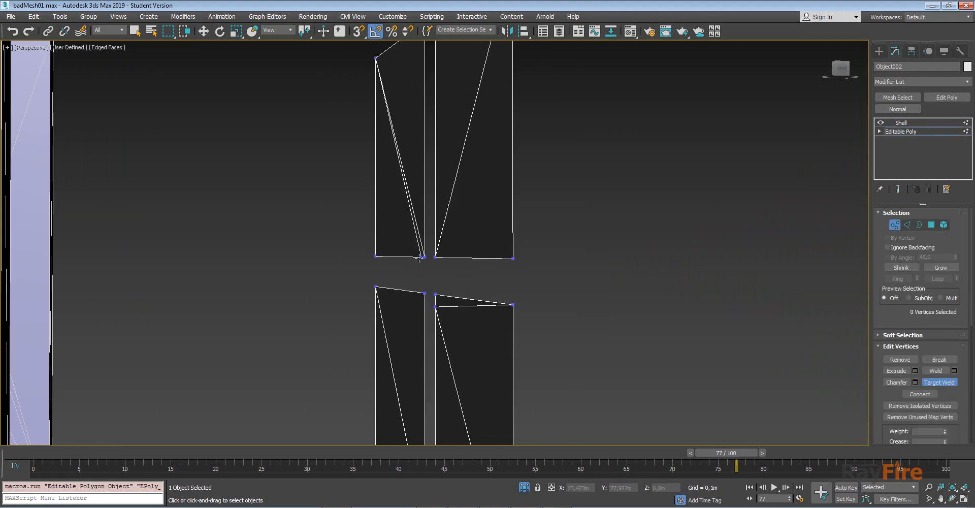
left_click(435, 294)
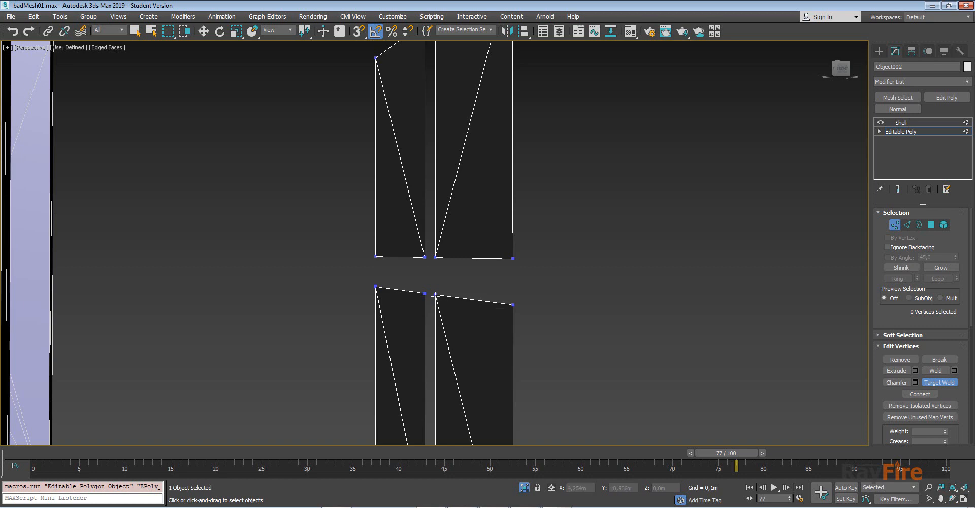
scroll(418, 280, "down", 8)
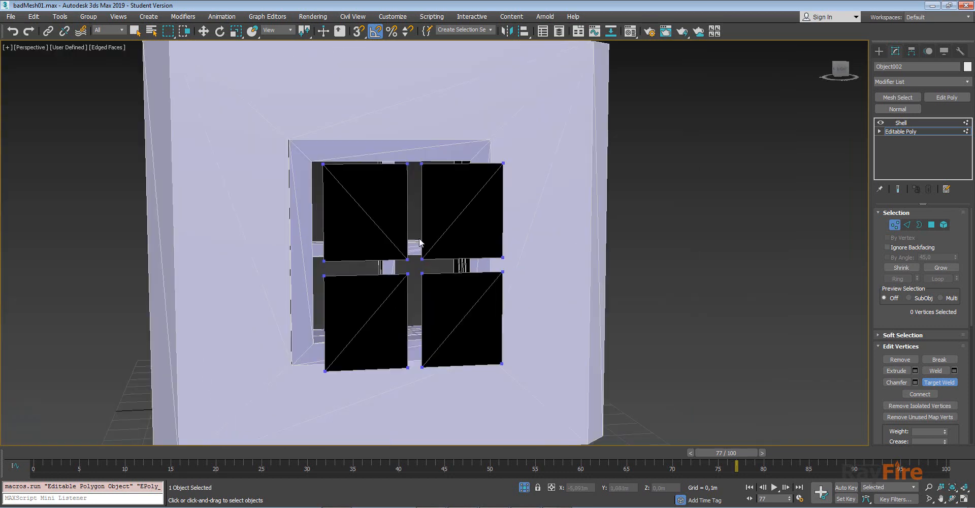
- Leave vertex editing, return to the Shell level and check the thickness of the cleaned panes from the side
left_click(951, 132)
left_click(946, 123)
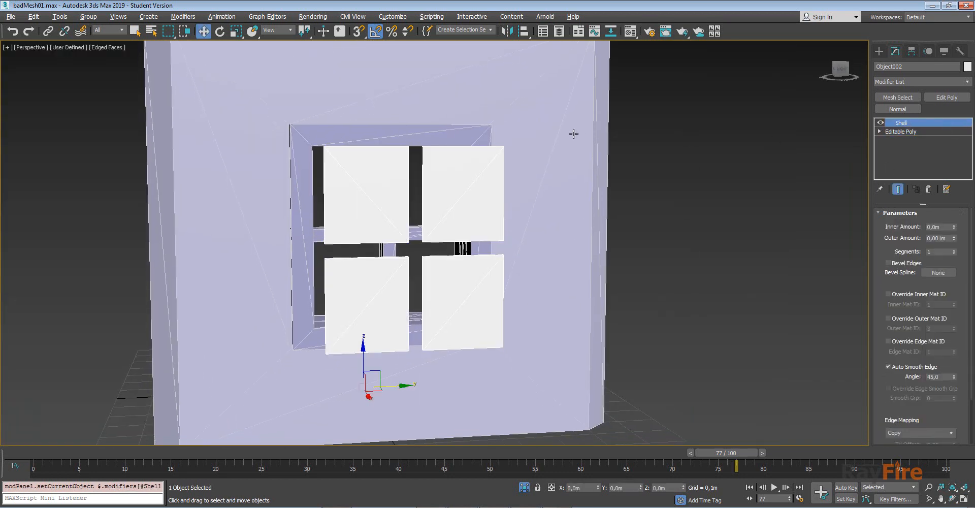
middle_click_drag(574, 133, 645, 163, "alt")
middle_click_drag(340, 143, 403, 137)
scroll(346, 179, "up", 4)
scroll(347, 179, "down", 2)
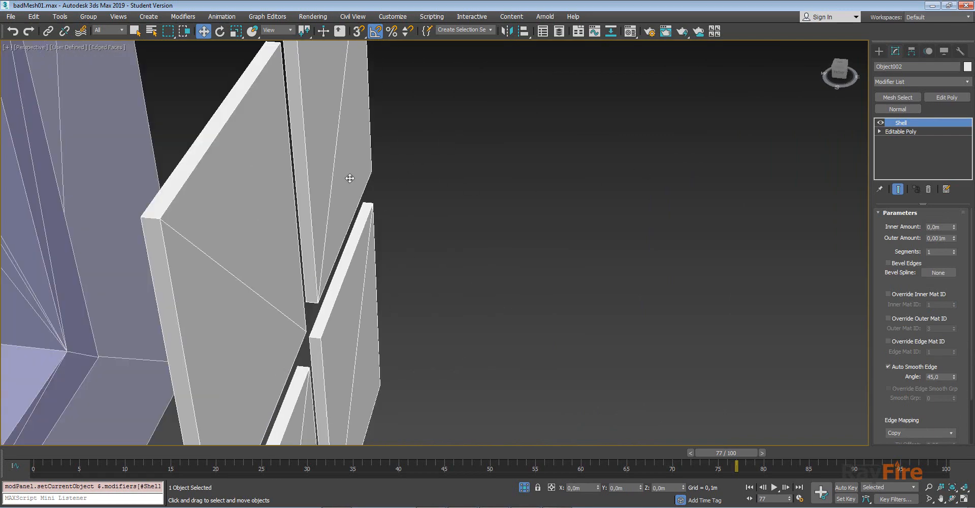
- Move the window panes back by about -0.388 m along X into the window opening
middle_click_drag(348, 177, 406, 152)
scroll(348, 175, "down", 6)
scroll(406, 152, "up", 3)
middle_click_drag(366, 177, 449, 221)
left_click(386, 128)
left_click(466, 221)
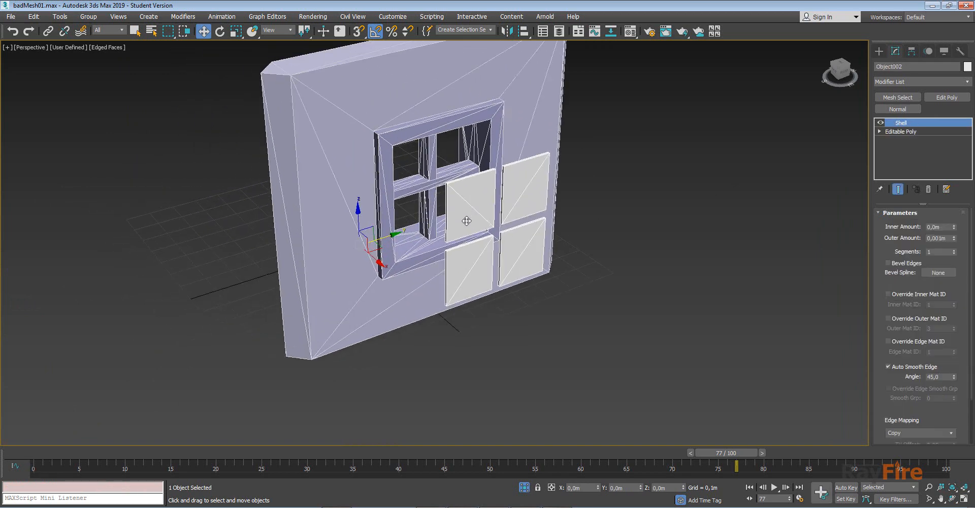
left_click_drag(378, 261, 325, 224)
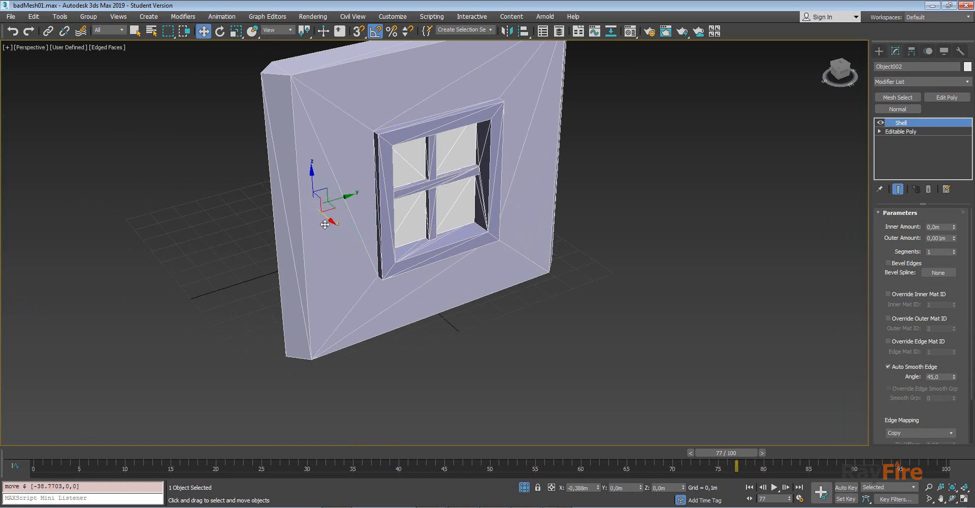
- Select the wall and check its front, side, top and back face elements one by one in element editing
left_click(506, 174)
key("z")
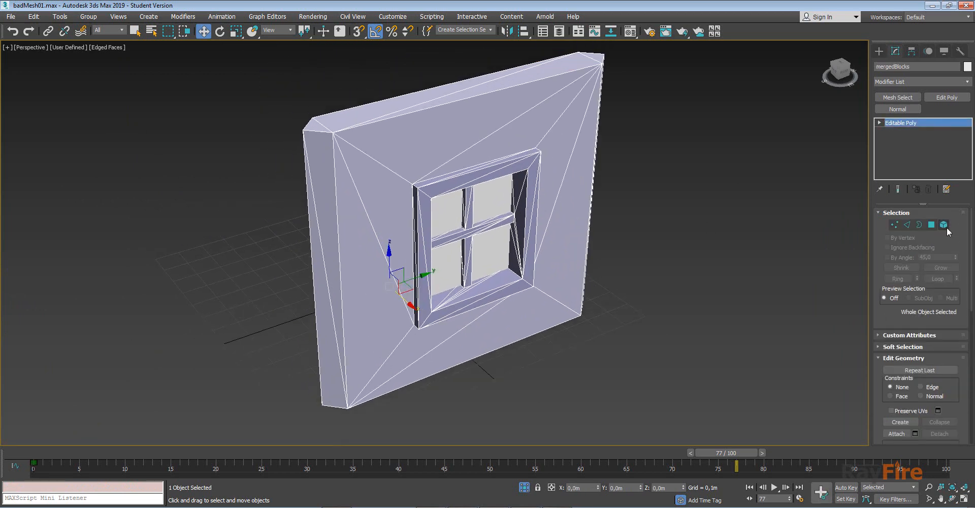
key("1")
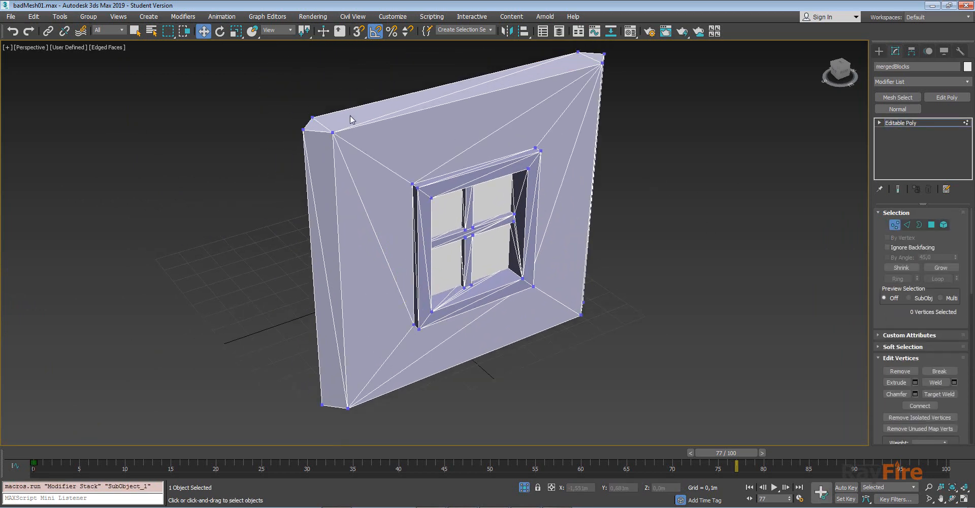
left_click(943, 225)
left_click(450, 147)
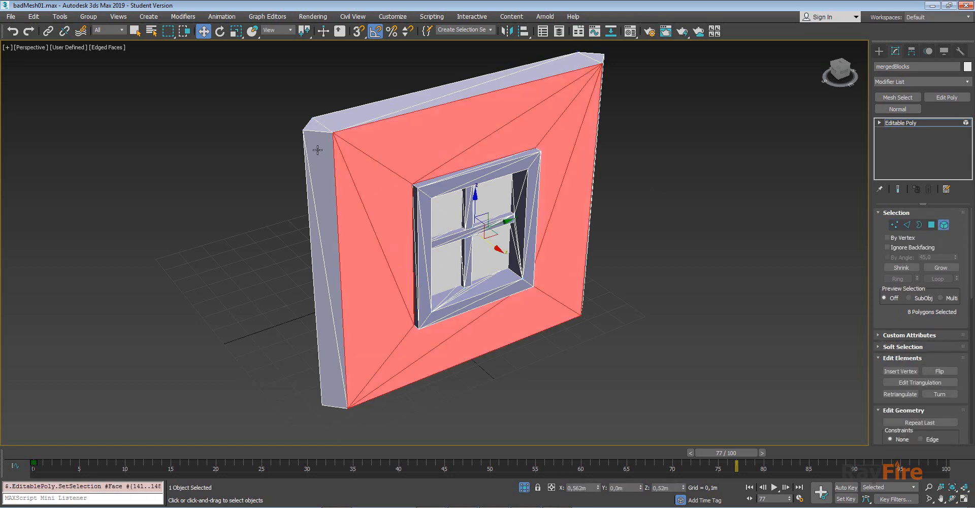
left_click(311, 150)
left_click(340, 121)
middle_click_drag(340, 121, 523, 264, "alt")
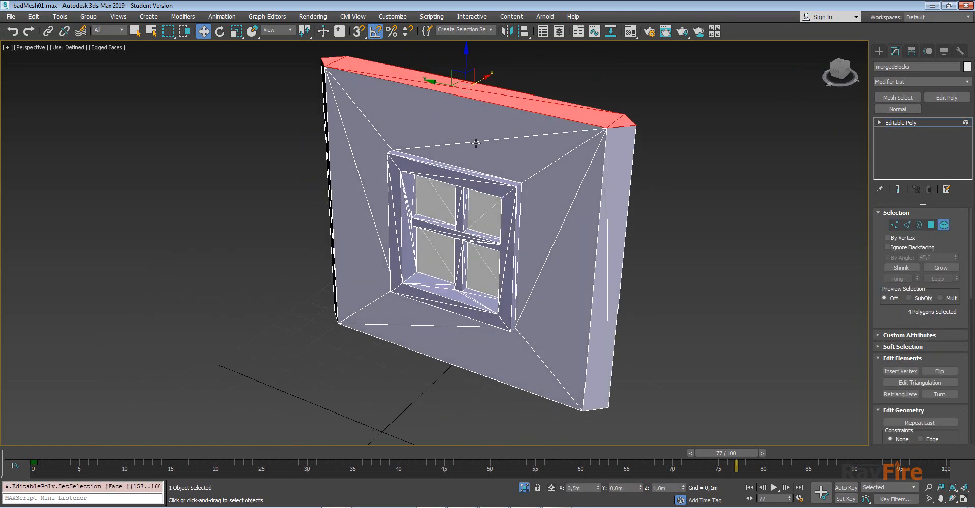
left_click(527, 267)
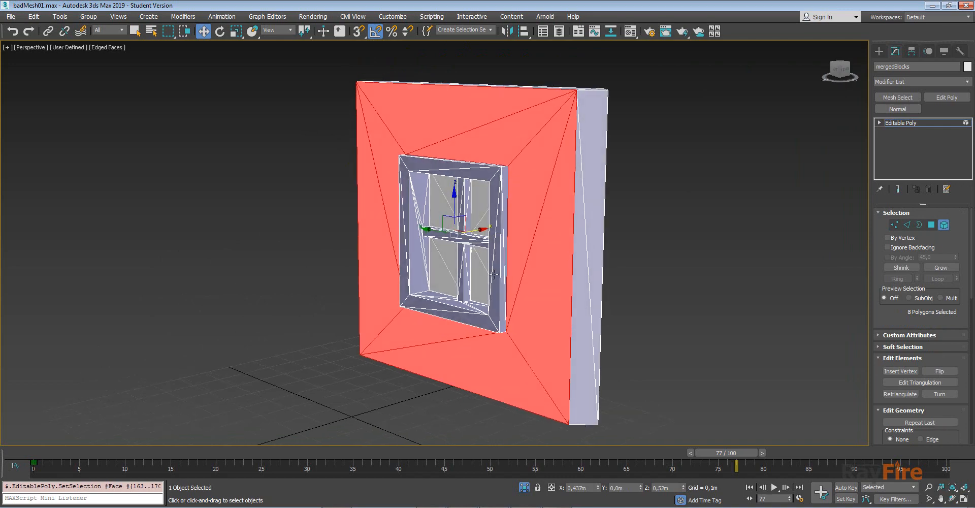
- Select the window frame's side and face elements, pull the face ring about -0.164 m along X, and undo the move
scroll(524, 293, "up", 4)
left_click(516, 264)
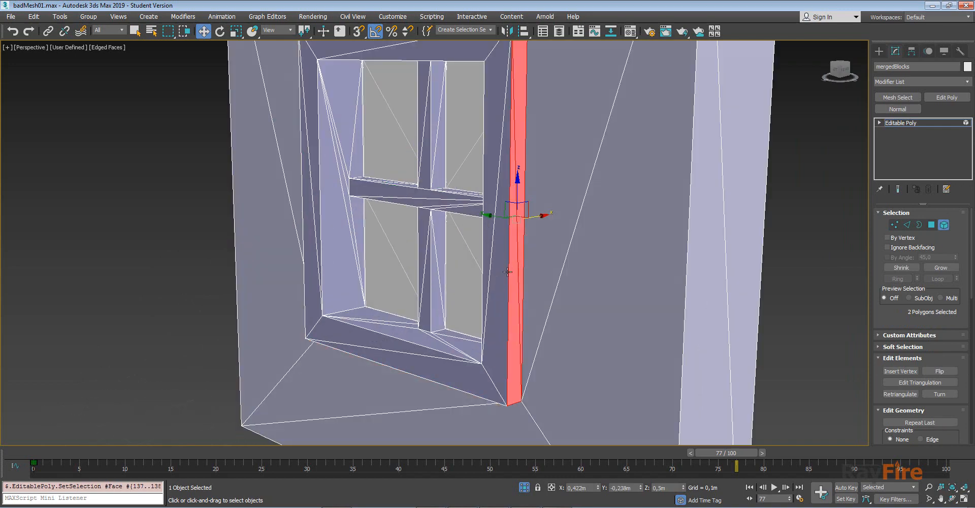
left_click(487, 360)
middle_click_drag(475, 258, 423, 219, "alt")
left_click_drag(417, 192, 322, 207)
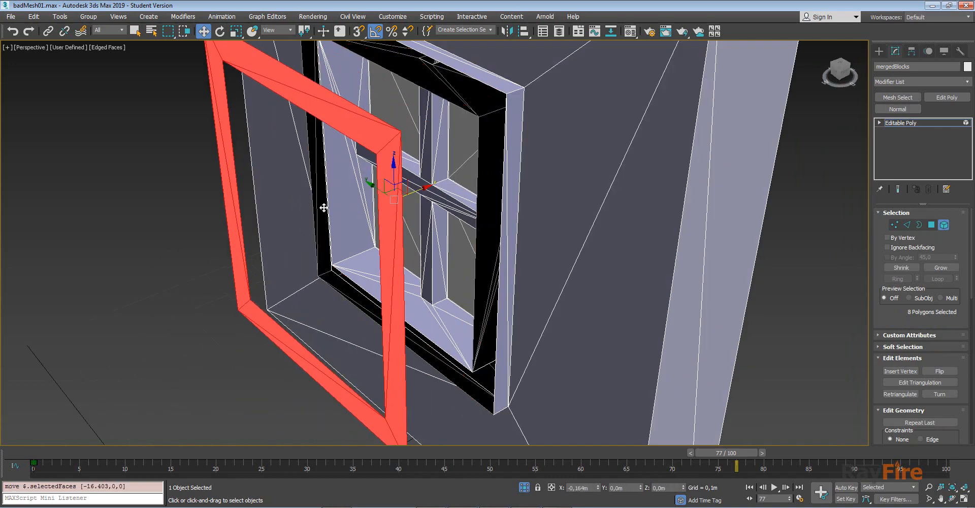
middle_click_drag(322, 206, 451, 186, "alt")
key("ctrl+z")
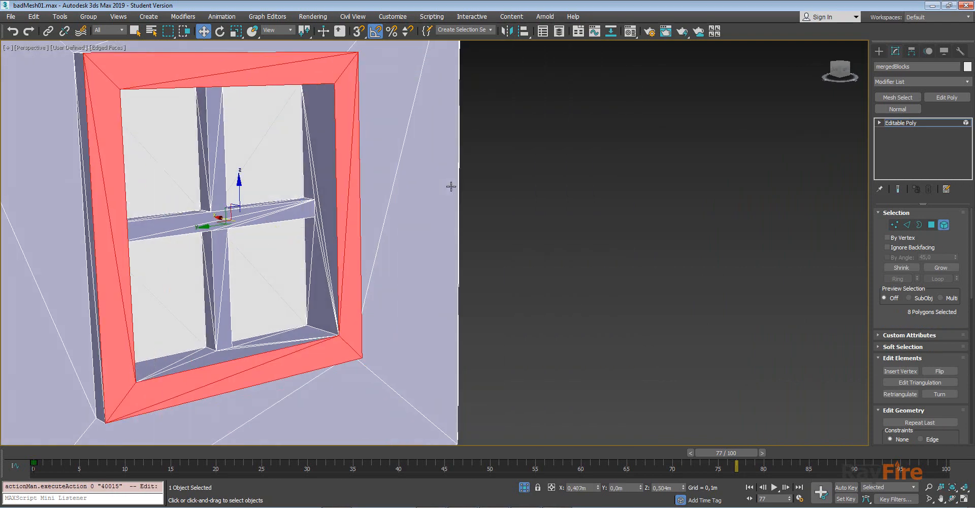
- Switch the wall to vertex editing and bring the whole wall into view
middle_click_drag(313, 207, 441, 204, "alt")
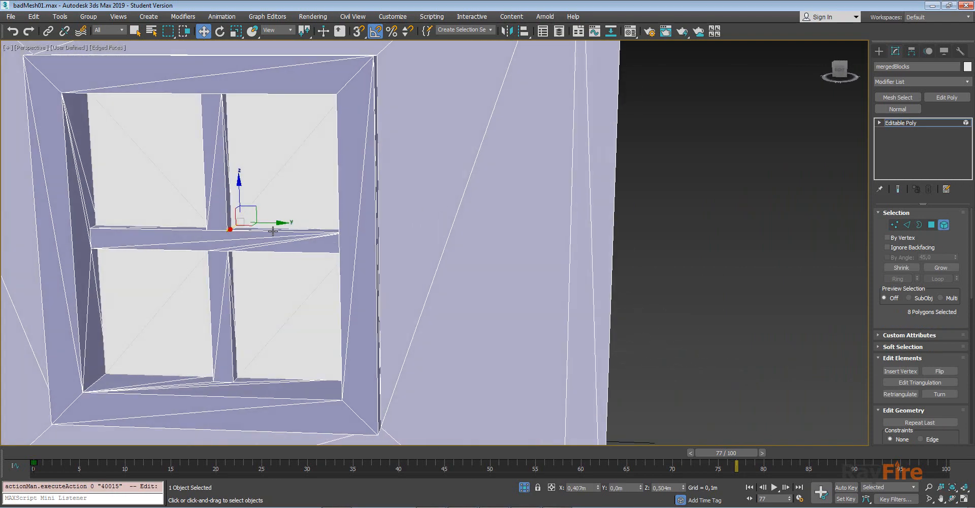
middle_click_drag(273, 231, 407, 229)
scroll(336, 198, "down", 3)
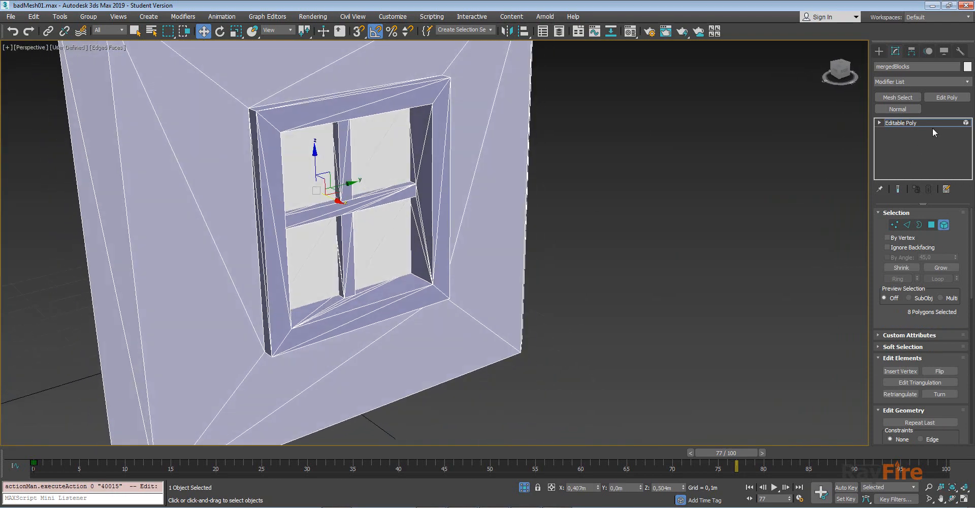
key("1")
scroll(554, 189, "down", 5)
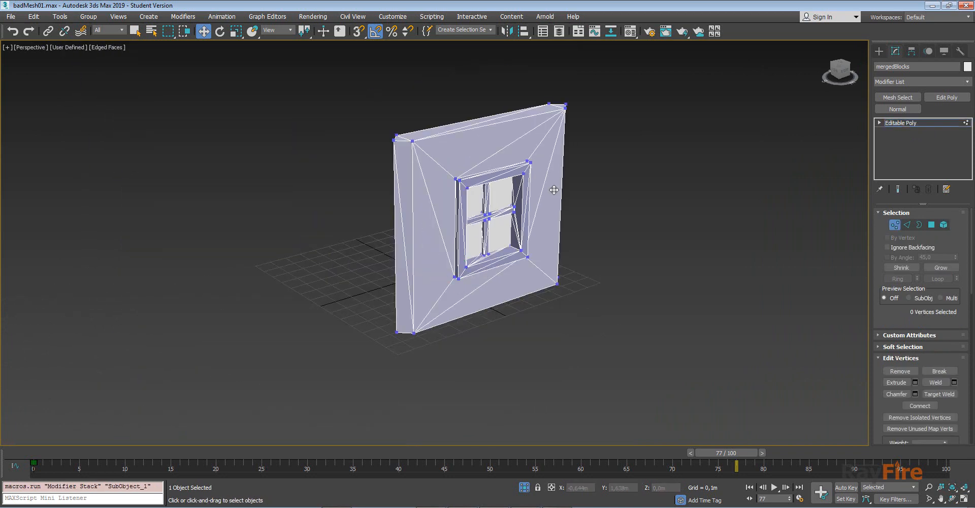
- Weld all of the wall's vertices with a weld threshold of 0,0 m
key("ctrl+a")
right_click(528, 176)
left_click(437, 242)
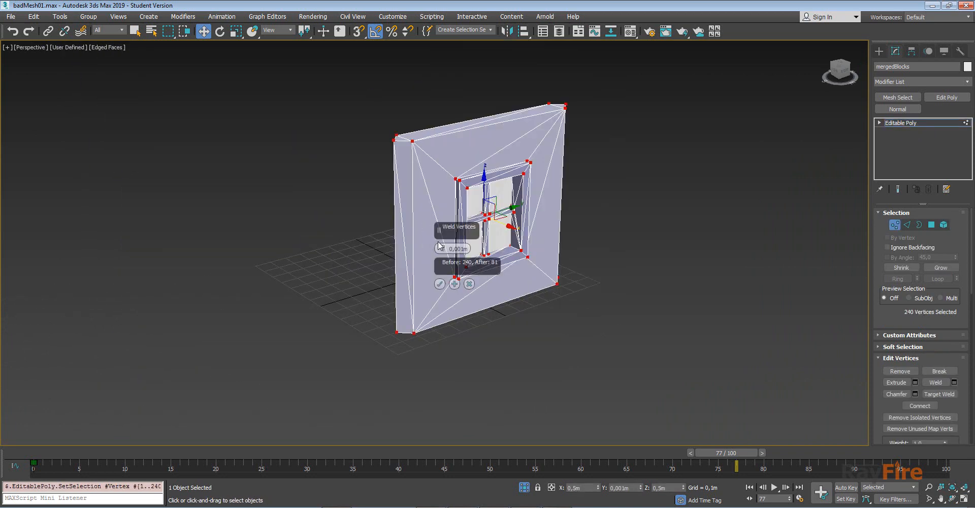
right_click(442, 249)
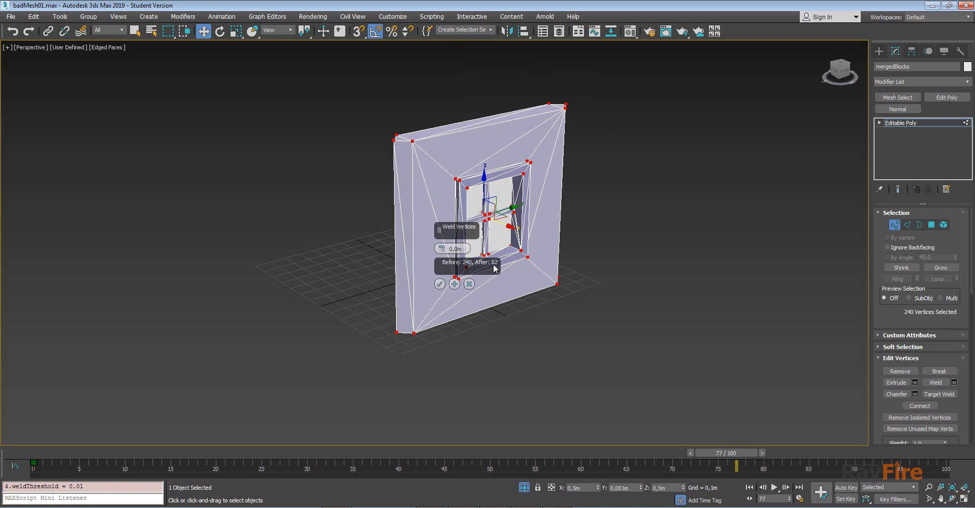
left_click(439, 284)
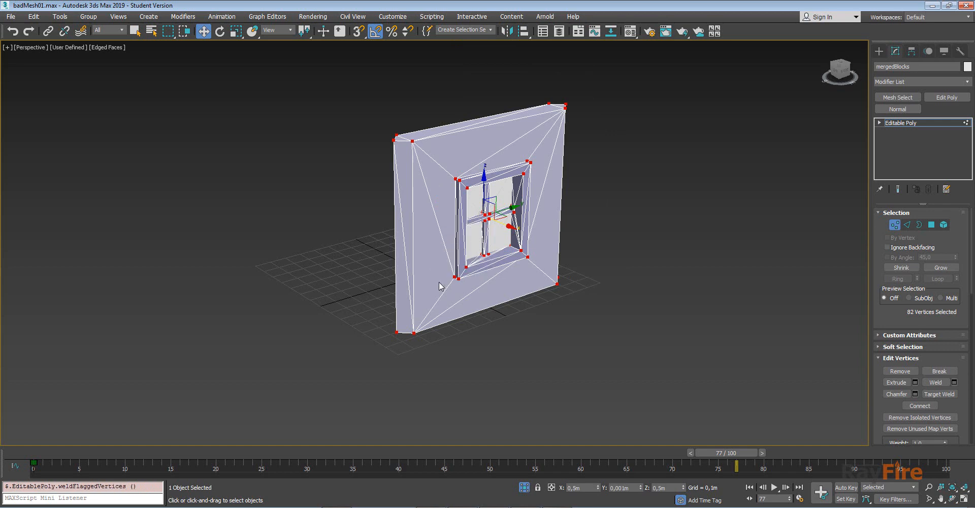
- Select the wall in element editing and inspect how far the selection extends around the wall and window frame
left_click(948, 224)
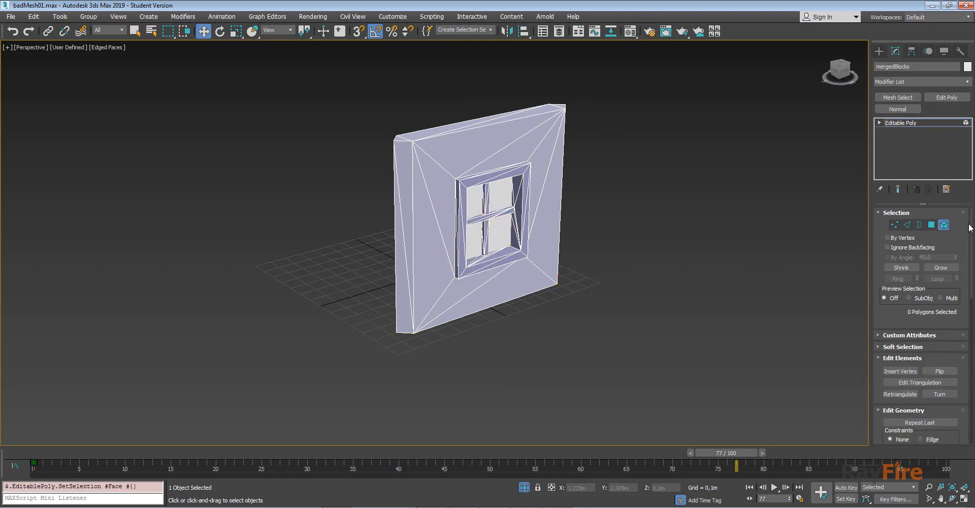
left_click(535, 156)
middle_click_drag(600, 165, 476, 123, "alt")
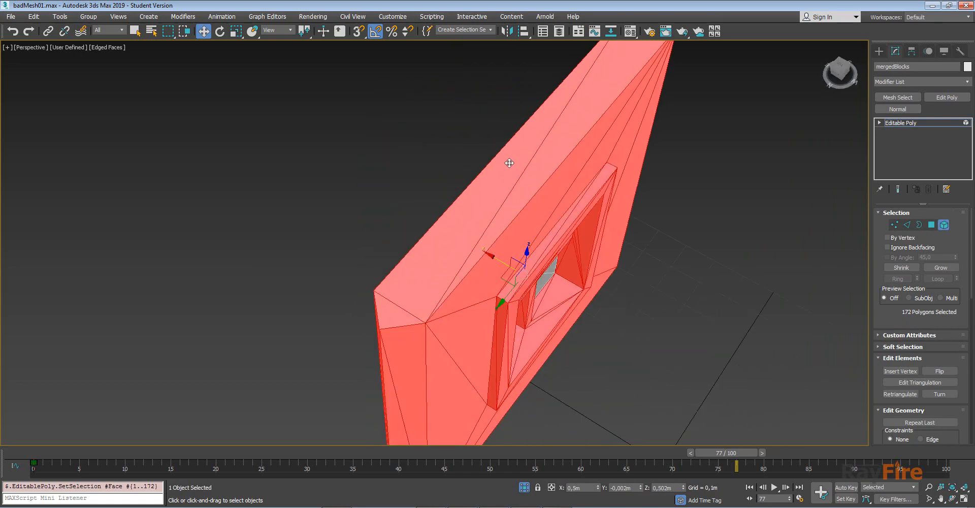
middle_click_drag(510, 162, 614, 129, "alt")
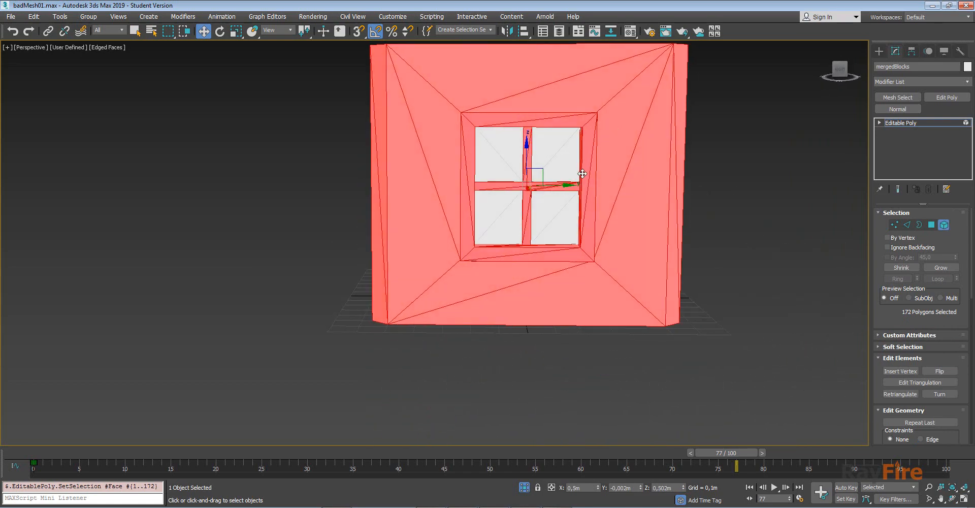
middle_click_drag(551, 216, 508, 217, "alt")
scroll(509, 217, "up", 3)
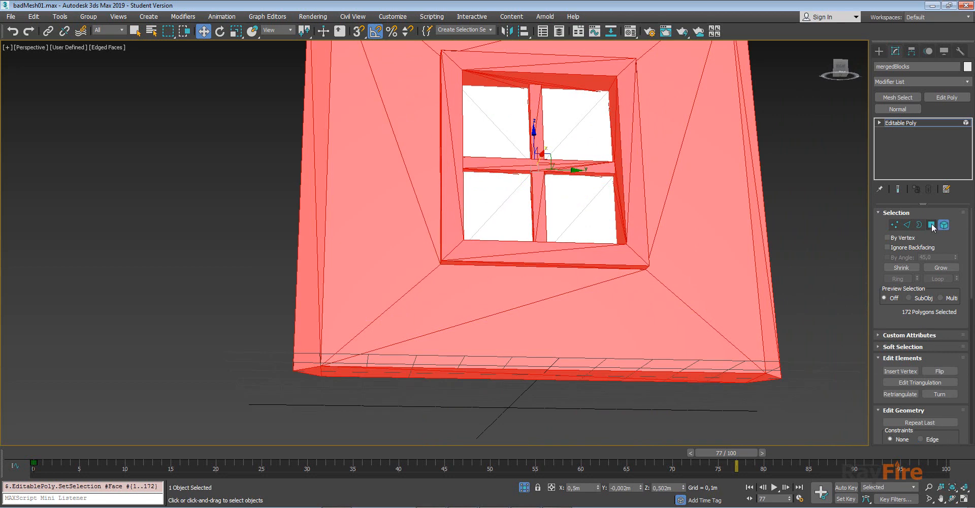
- Select the two front wall polygons beside the window, pull them along X, and undo the move
left_click(932, 225)
left_click(688, 157)
middle_click_drag(687, 157, 685, 155, "alt")
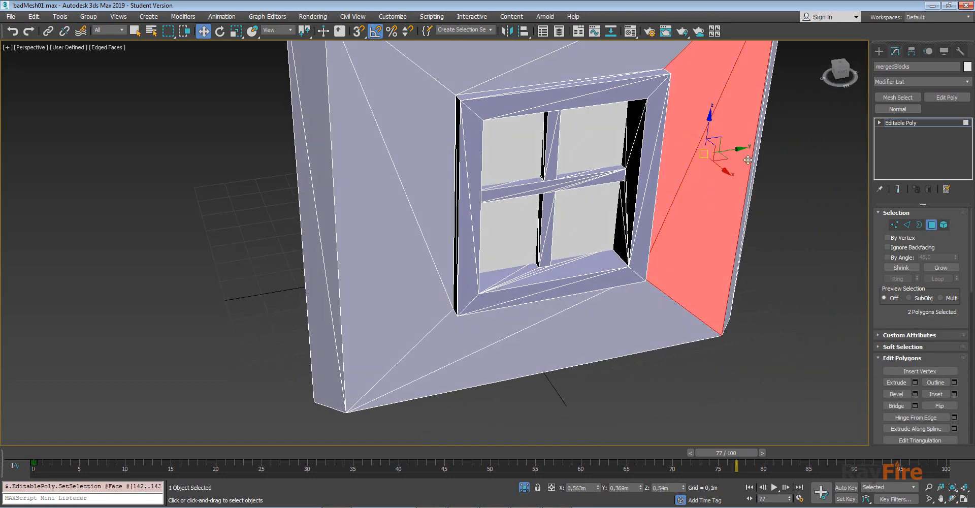
middle_click_drag(748, 160, 698, 227, "alt")
left_click_drag(655, 243, 619, 252)
key("ctrl+z")
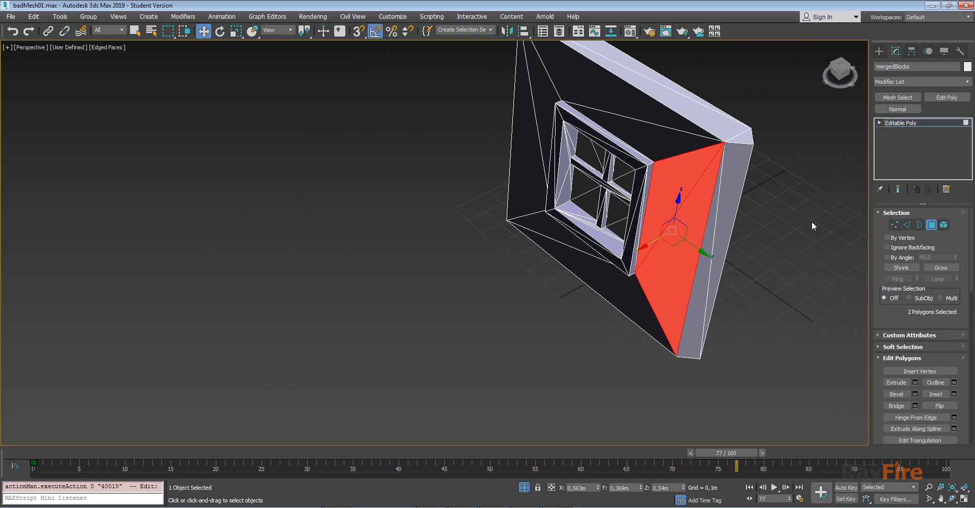
- Check the whole wall for open borders in border editing, and return to object level
left_click(920, 225)
scroll(698, 227, "down", 3)
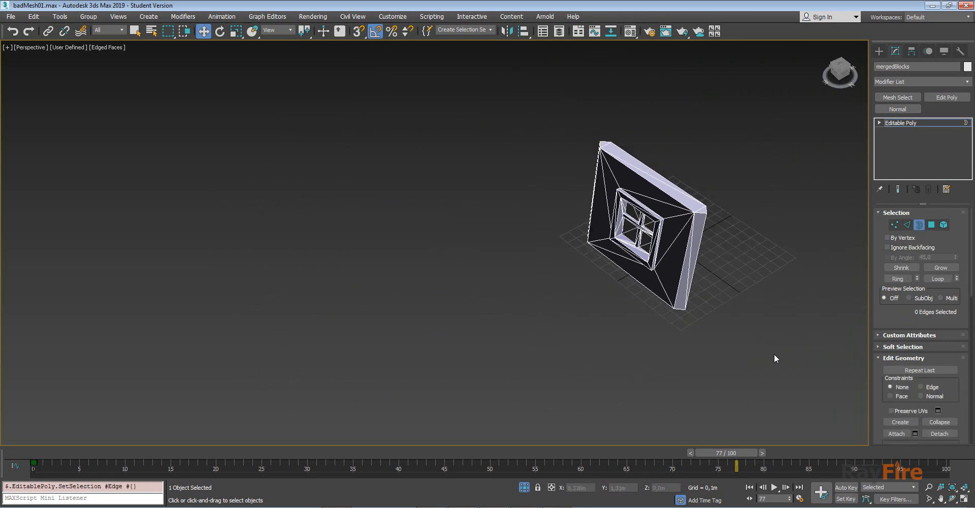
key("z")
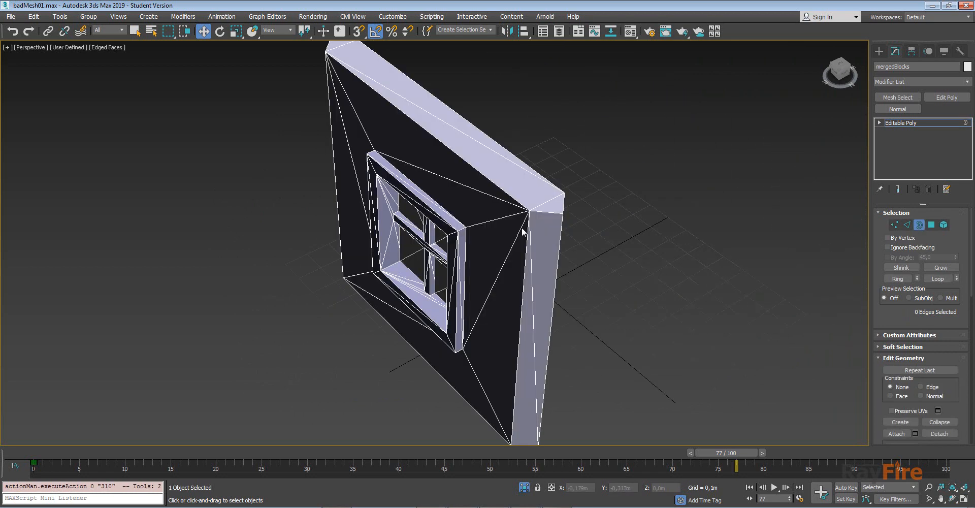
scroll(512, 224, "down", 5)
left_click_drag(396, 112, 541, 295)
middle_click_drag(541, 294, 692, 253, "alt")
middle_click_drag(591, 237, 973, 250, "alt")
left_click(919, 225)
scroll(500, 208, "up", 5)
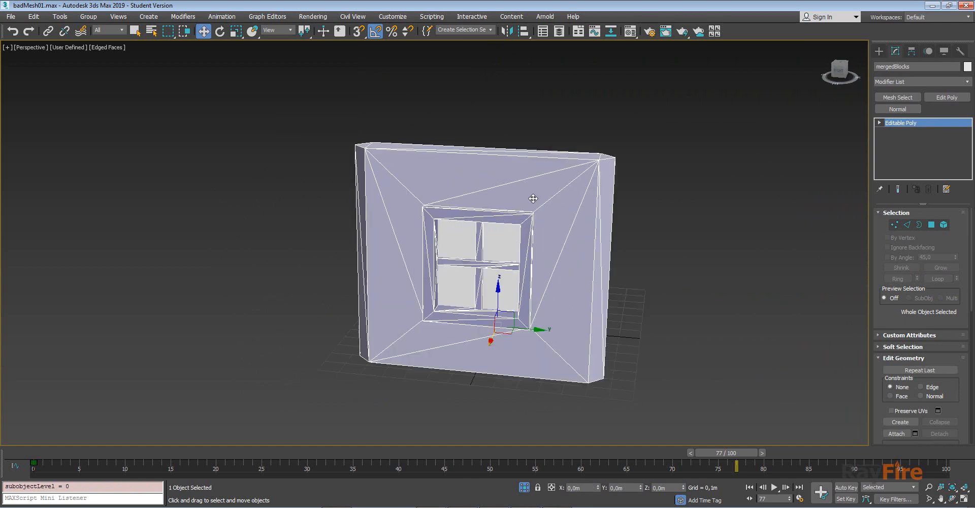
- Attach the window panes to the wall, inspect the panes, and undo the attachment
left_click(598, 151)
left_click(594, 174)
middle_click_drag(538, 213, 412, 261, "alt")
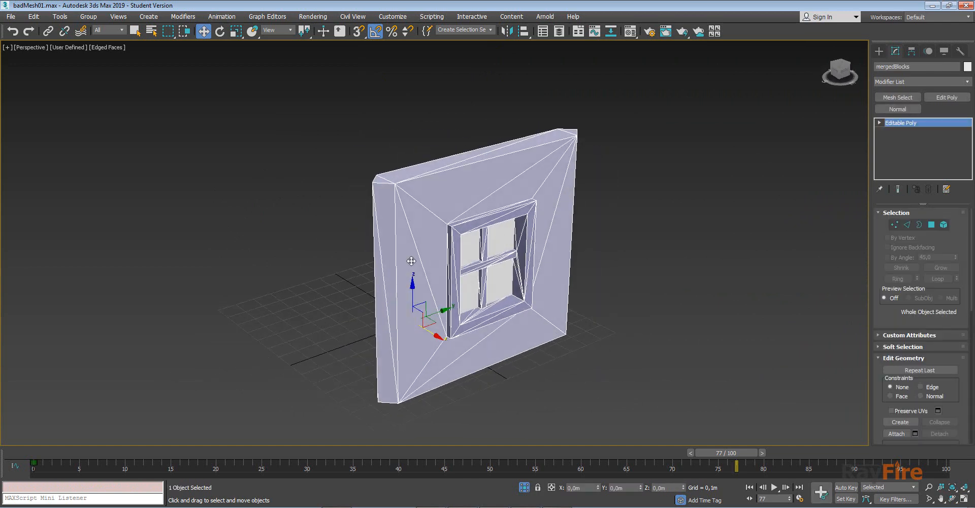
middle_click_drag(450, 232, 401, 224, "alt")
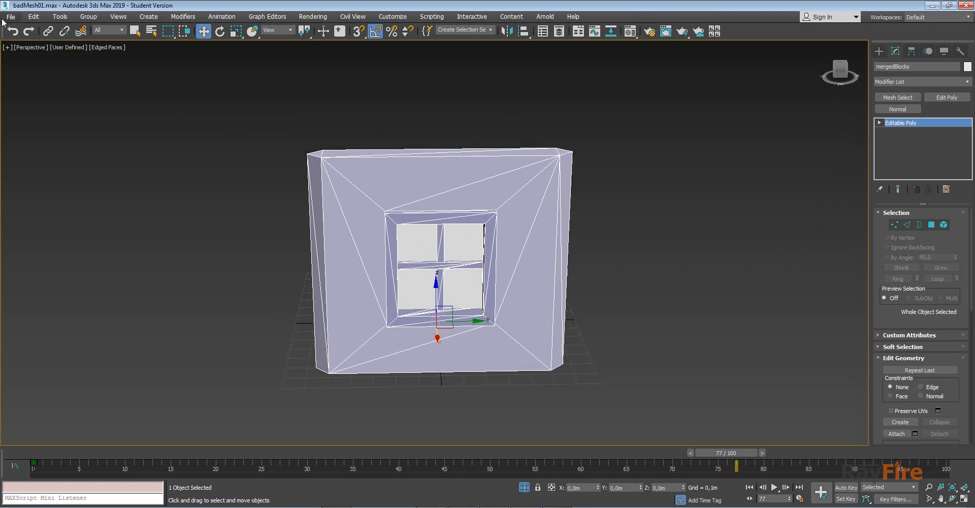
scroll(895, 303, "down", 3)
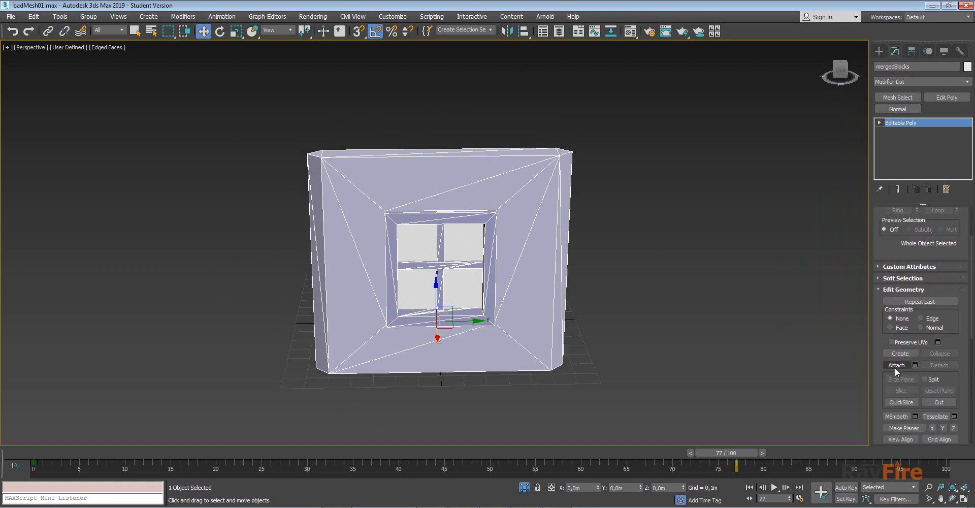
left_click(895, 365)
left_click(479, 277)
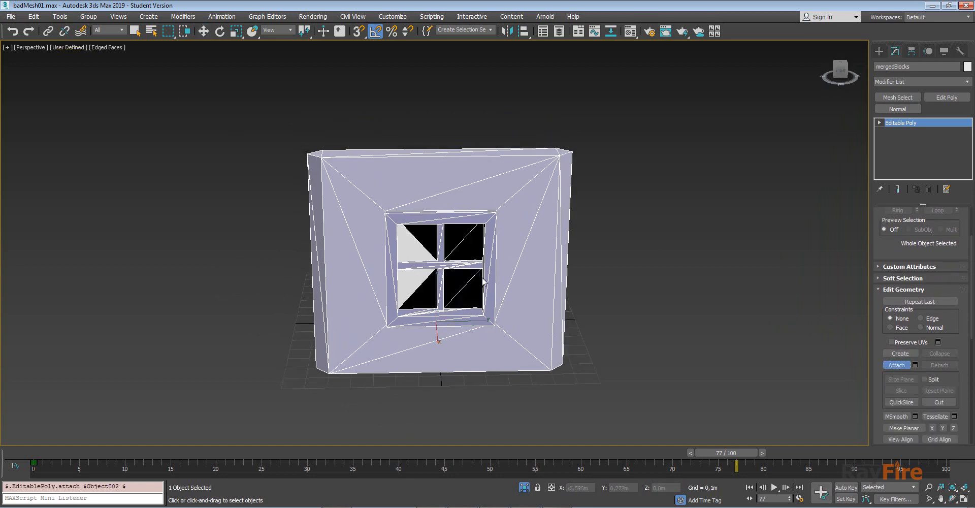
scroll(482, 277, "up", 6)
middle_click_drag(468, 276, 553, 269, "alt")
key("ctrl+z")
- Move the window panes out of the window opening along X and collapse their modifier stack
scroll(366, 269, "down", 6)
left_click(396, 274)
left_click_drag(239, 325, 284, 330)
scroll(401, 285, "up", 4)
middle_click_drag(401, 269, 815, 264, "alt")
right_click(908, 131)
left_click(909, 256)
left_click(504, 291)
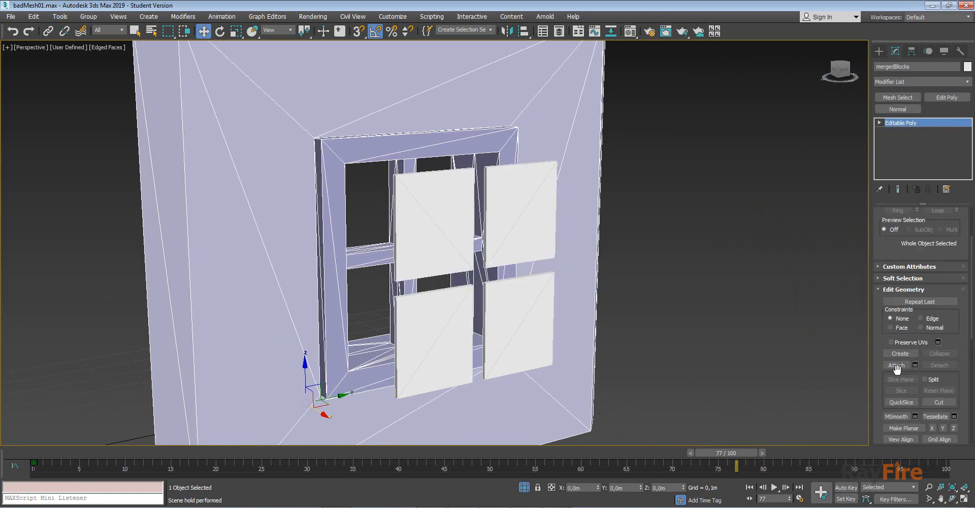
- Attach the window panes to the wall object
left_click(896, 365)
left_click(418, 250)
right_click(418, 251)
- Apply two Normal modifiers to the combined wall and collapse its modifier stack
left_click(911, 109)
left_click(902, 108)
middle_click_drag(528, 181, 624, 181, "alt")
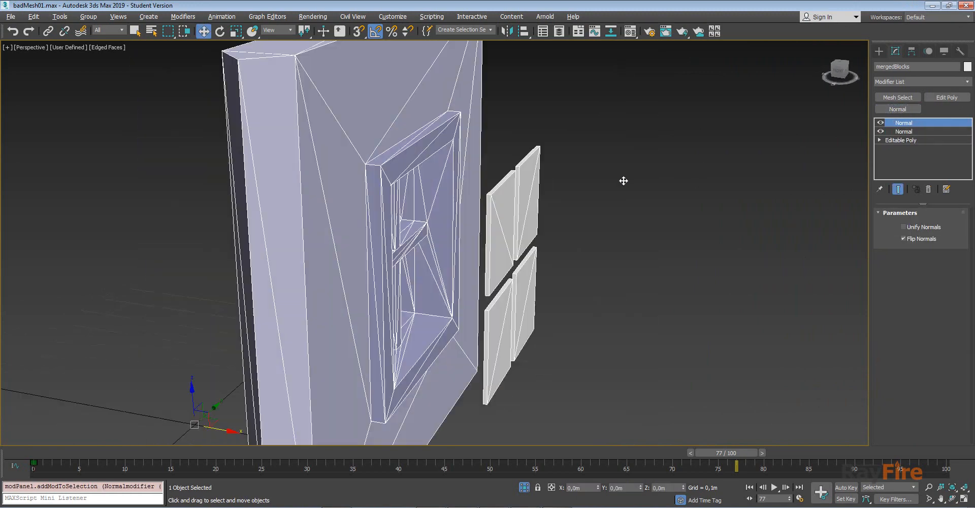
right_click(894, 152)
left_click(858, 258)
left_click(533, 288)
- Select the four pane elements, move them back along X into the window opening, and leave element editing
key("5")
middle_click_drag(457, 127, 504, 124, "alt")
left_click_drag(504, 124, 520, 325)
middle_click_drag(520, 325, 474, 333, "alt")
left_click_drag(409, 324, 405, 315)
middle_click_drag(412, 317, 534, 291, "alt")
left_click_drag(497, 290, 500, 289)
middle_click_drag(500, 289, 409, 310, "alt")
left_click_drag(416, 319, 422, 324)
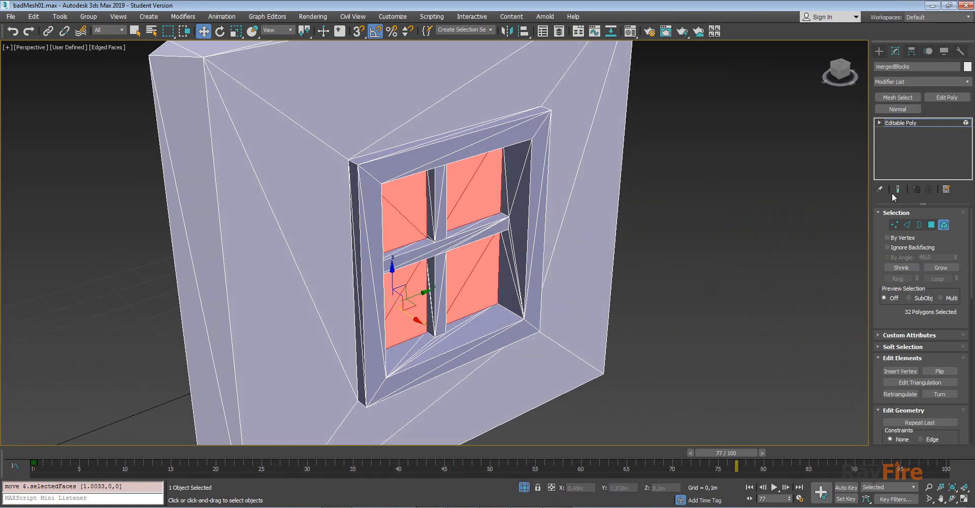
middle_click_drag(574, 178, 544, 236, "alt")
left_click(943, 124)
- Delete block_2.FBX from the Issues folder and export the selected wall there as block_1 in FBX format
scroll(676, 196, "down", 3)
scroll(625, 202, "down", 3)
scroll(545, 237, "up", 2)
middle_click_drag(531, 270, 521, 257, "alt")
middle_click_drag(481, 207, 488, 186)
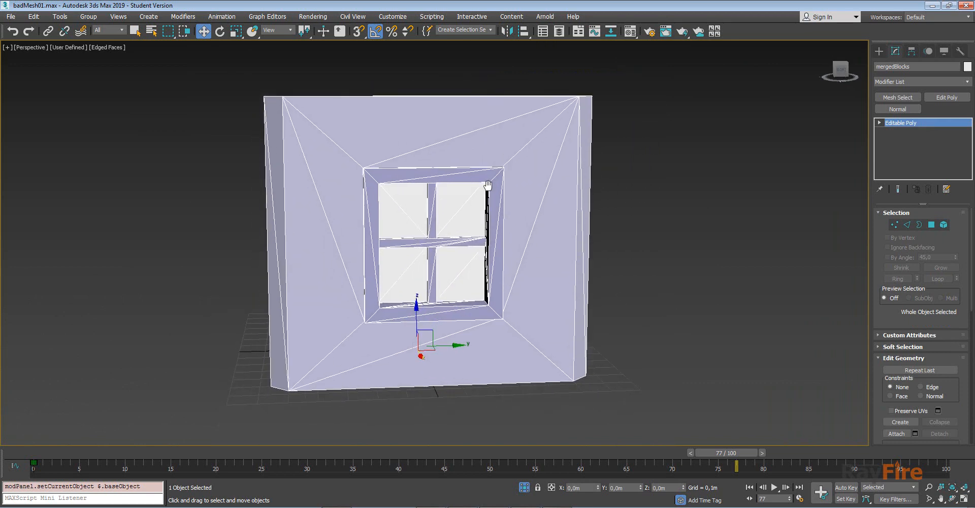
left_click(6, 17)
mouse_move(29, 166)
left_click(127, 177)
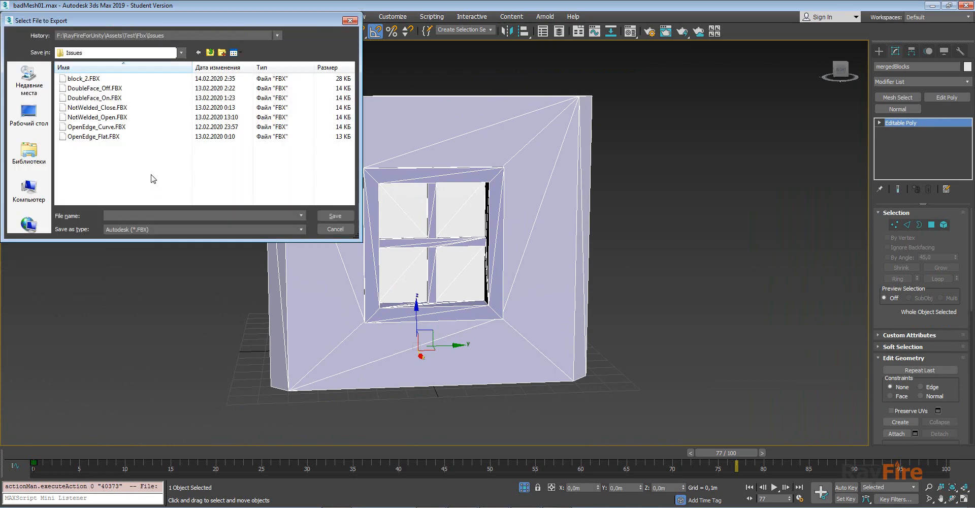
left_click(86, 81)
key("Delete")
left_click(130, 216)
key("Return")
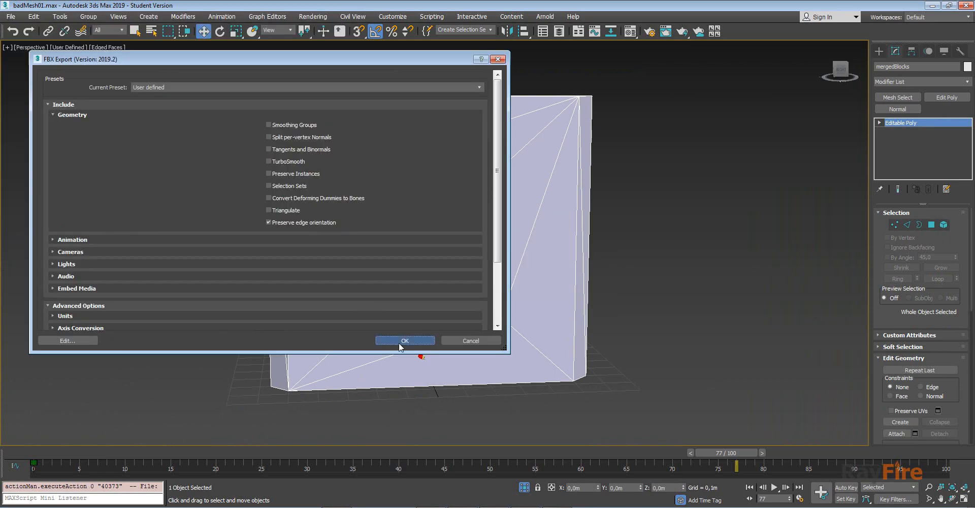
left_click(400, 345)
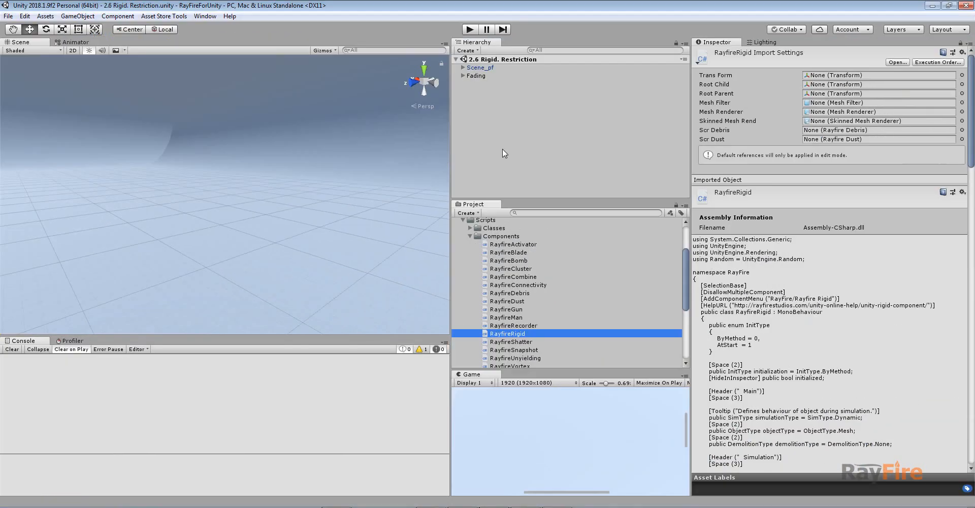
- Switch to Unity and place the block_1 model from the Test/Fbx/Issues folder in the scene
left_click(617, 220)
left_click(610, 225)
left_click(616, 272)
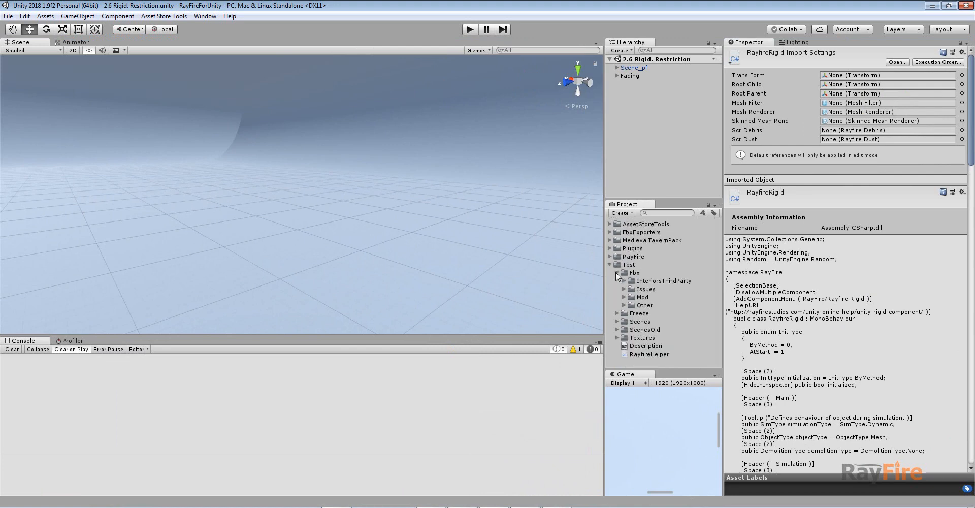
left_click(624, 289)
left_click_drag(654, 297, 408, 270)
key("f")
- Set the Y and Z position of block_1 to 0
left_click(900, 94)
type("0")
key("Tab")
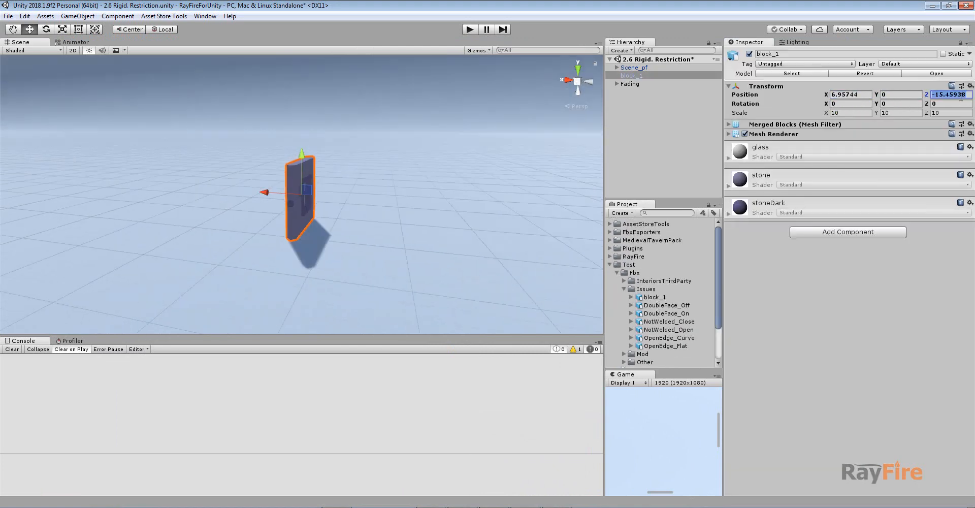
type("0")
- Add the Rayfire Shatter component to block_1
left_click_drag(558, 182, 594, 175, "alt")
scroll(400, 180, "up", 5)
left_click(825, 232)
left_click(820, 374)
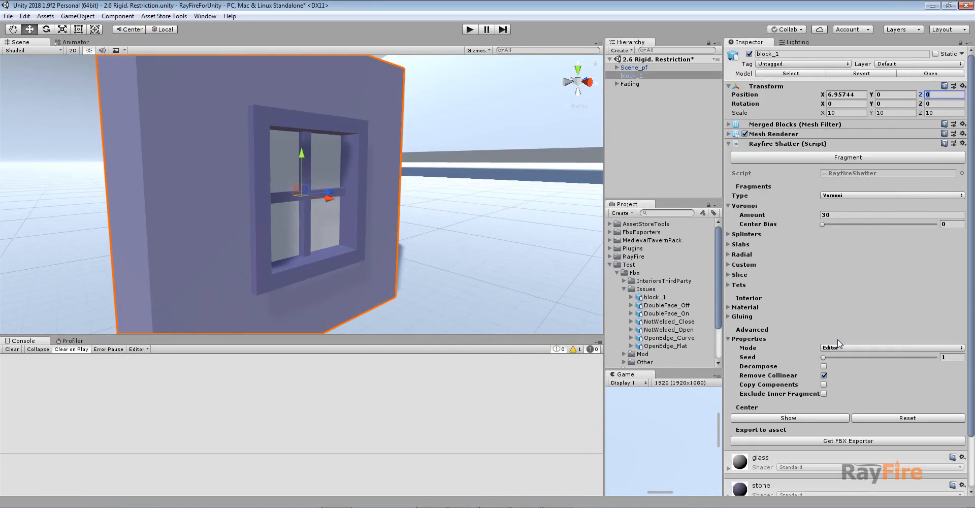
scroll(549, 208, "down", 2)
left_click_drag(549, 209, 415, 253, "alt")
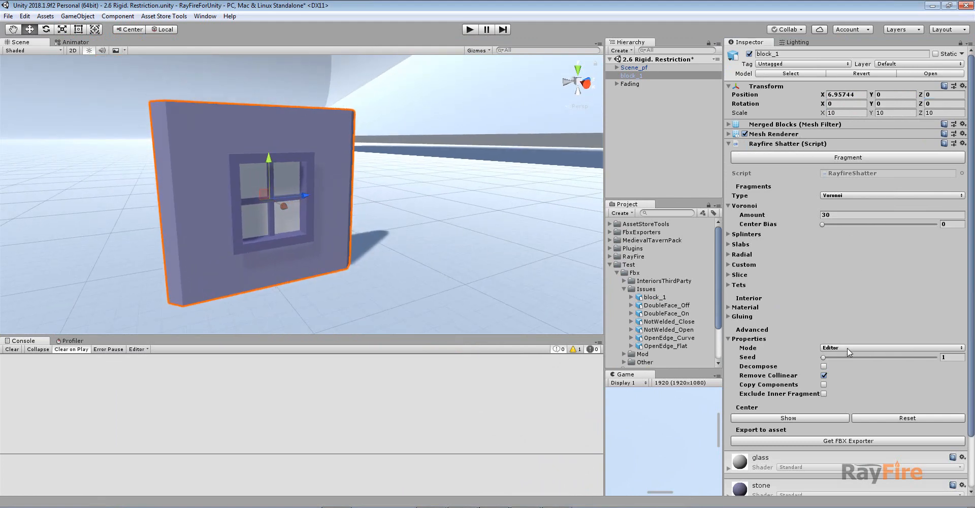
- Fragment block_1 in Editor mode and spread the pieces with Scale Preview to inspect the wall and window fragments
left_click(819, 158)
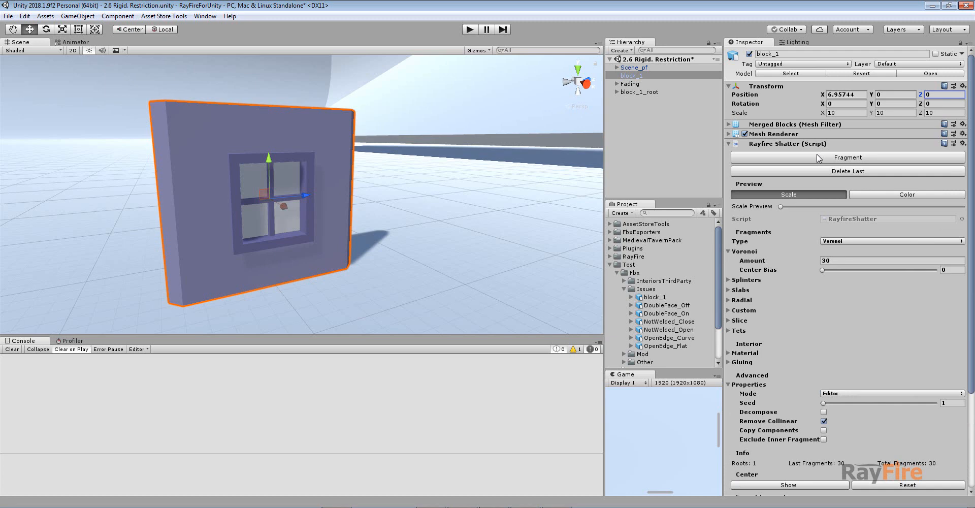
left_click_drag(781, 206, 857, 207)
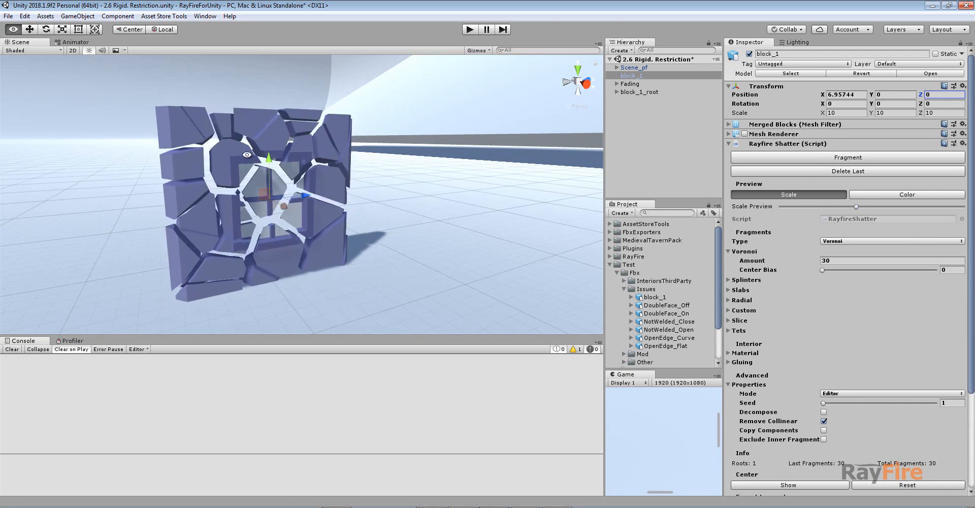
left_click_drag(246, 155, 378, 180, "alt")
left_click_drag(465, 150, 215, 113, "alt")
scroll(214, 114, "up", 5)
middle_click_drag(214, 114, 292, 263)
left_click_drag(293, 263, 362, 158, "alt")
- Delete the last fragments, set the Shatter mode to Runtime, and fragment block_1 again
left_click(838, 171)
left_click(853, 350)
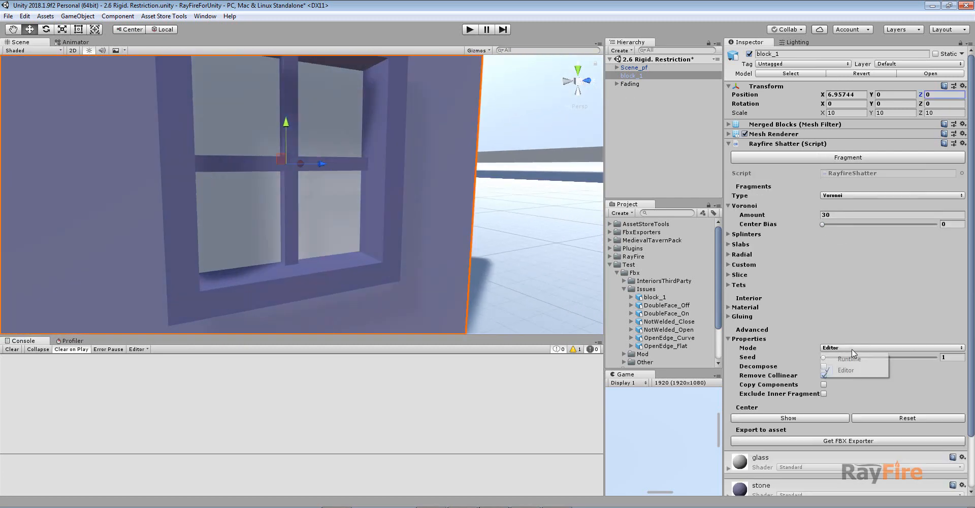
left_click(849, 362)
left_click(819, 158)
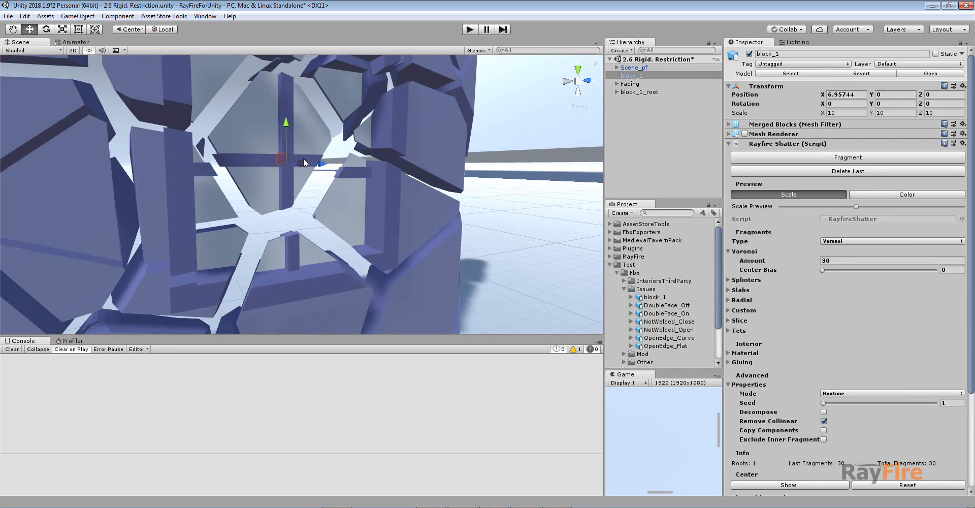
left_click_drag(306, 164, 712, 177, "alt")
- Delete the Runtime fragments and remove the Rayfire Shatter component from block_1
left_click(763, 172)
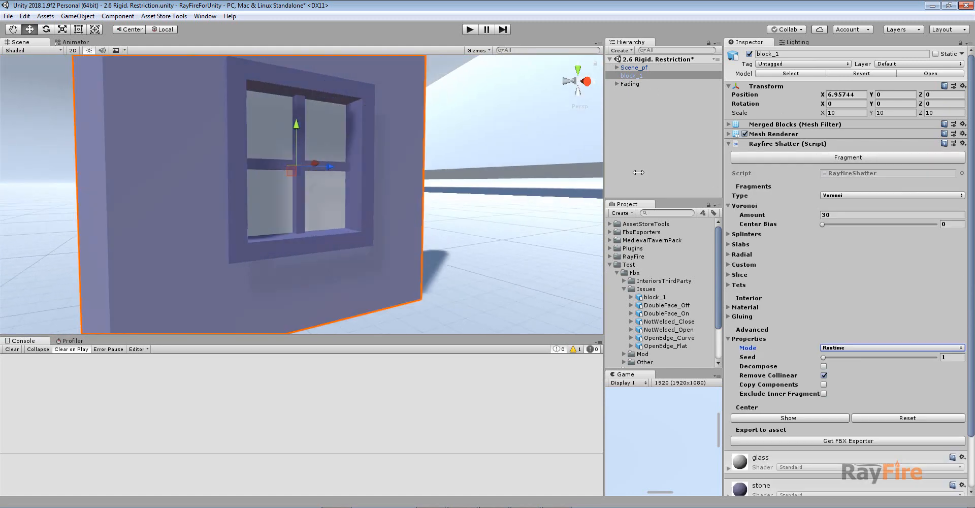
scroll(472, 187, "down", 3)
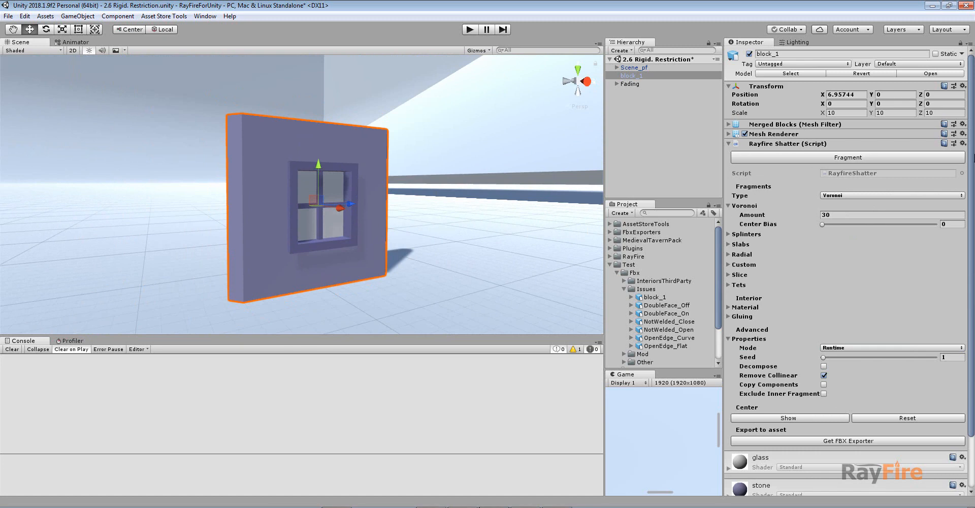
left_click(963, 143)
left_click(913, 171)
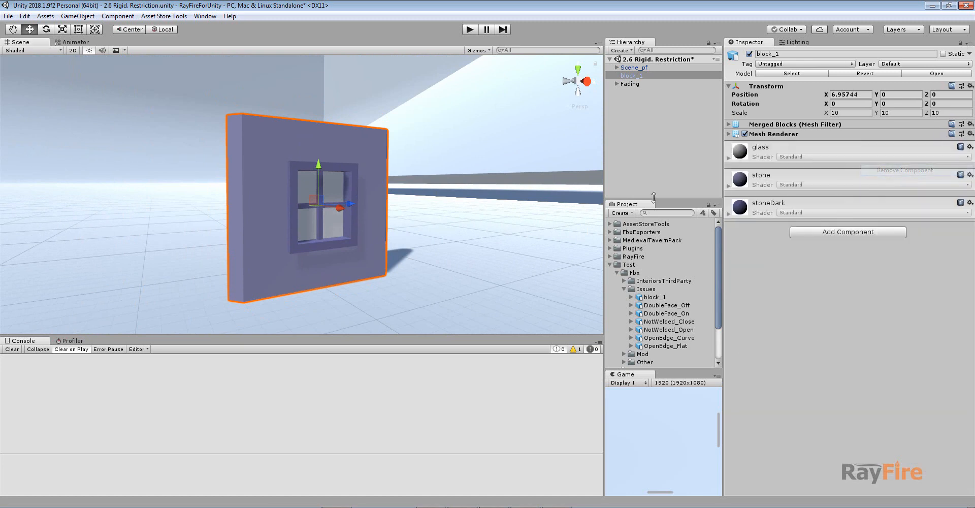
- Add the Rayfire Rigid component to block_1 and set its Demolition Type to Runtime
left_click(843, 232)
left_click(849, 384)
left_click(889, 212)
left_click(845, 223)
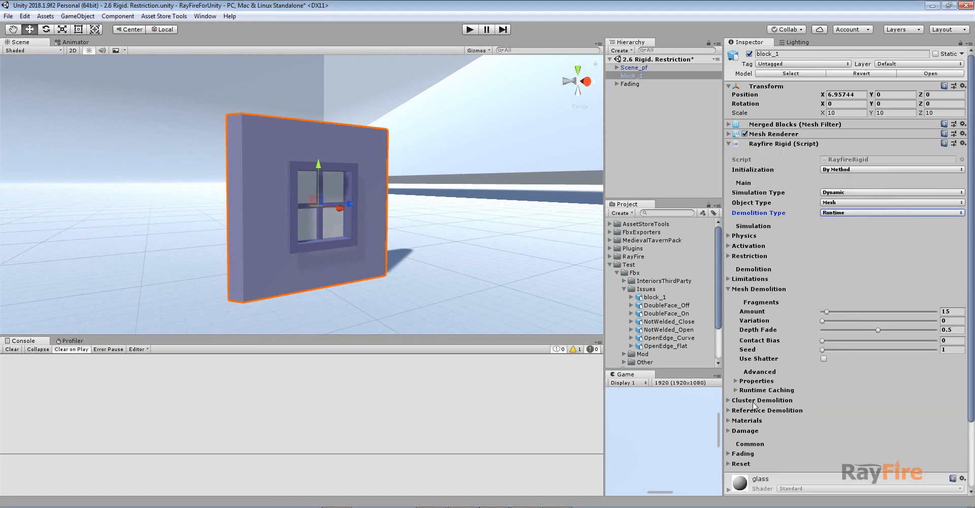
- Set block_1's Rigid Initialization to At Start, run the scene, and let the raised block fall and demolish on the floor
left_click(750, 278)
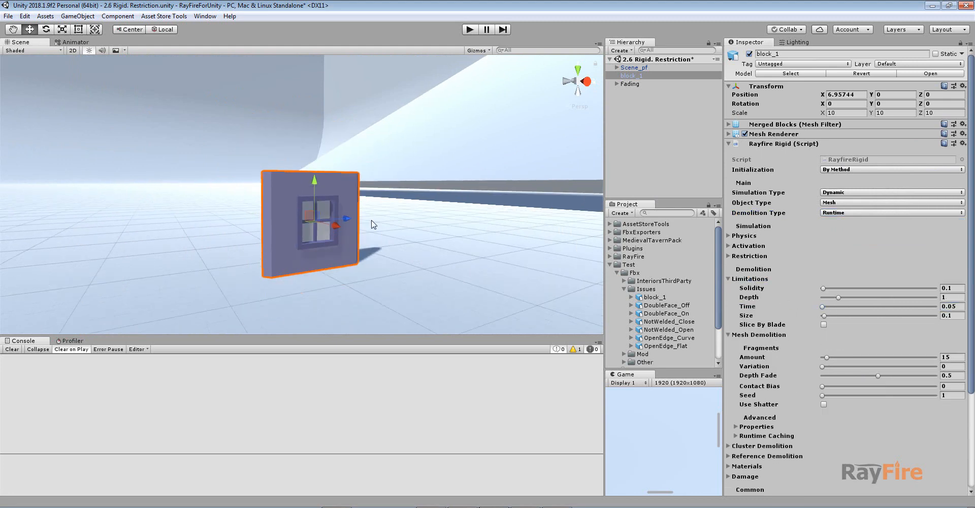
key("ctrl+p")
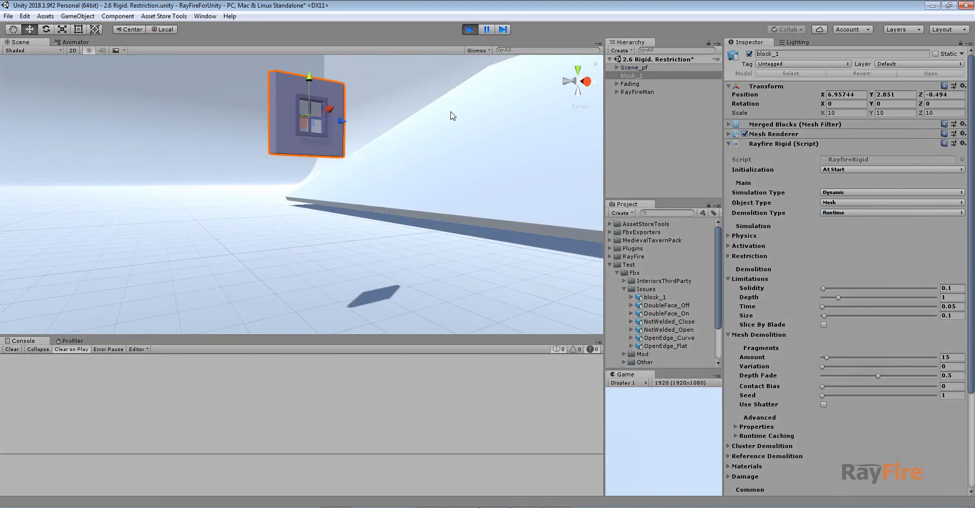
left_click_drag(404, 139, 346, 163, "alt")
middle_click_drag(348, 161, 358, 102)
left_click(332, 208)
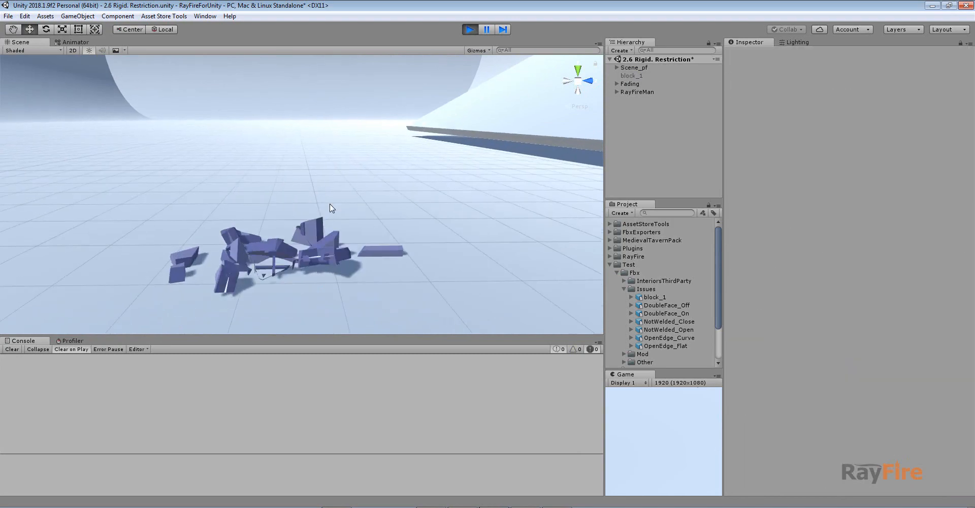
- Examine the demolished wall and window fragments from several sides, select one fragment, and stop the simulation
left_click_drag(332, 209, 442, 257, "alt")
scroll(309, 240, "up", 3)
middle_click_drag(309, 278, 329, 242)
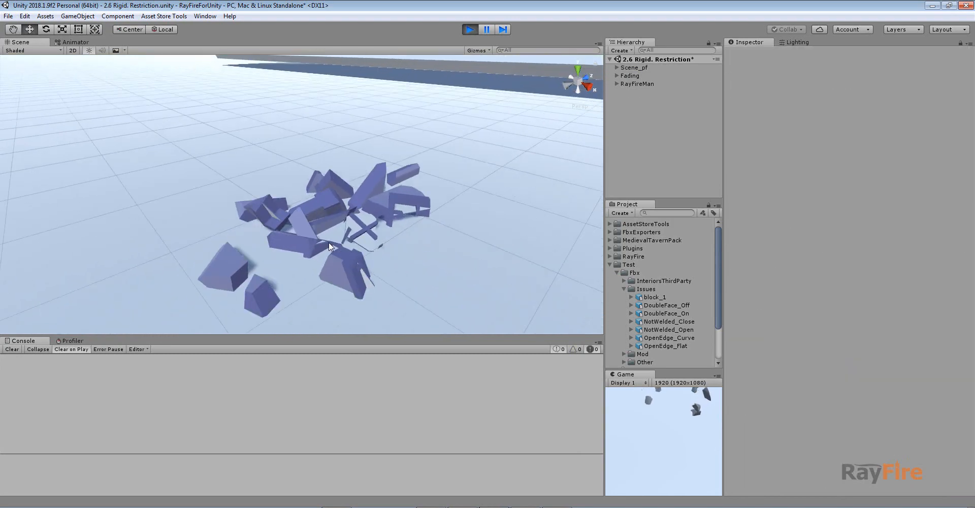
left_click(370, 202)
left_click_drag(370, 201, 263, 195, "alt")
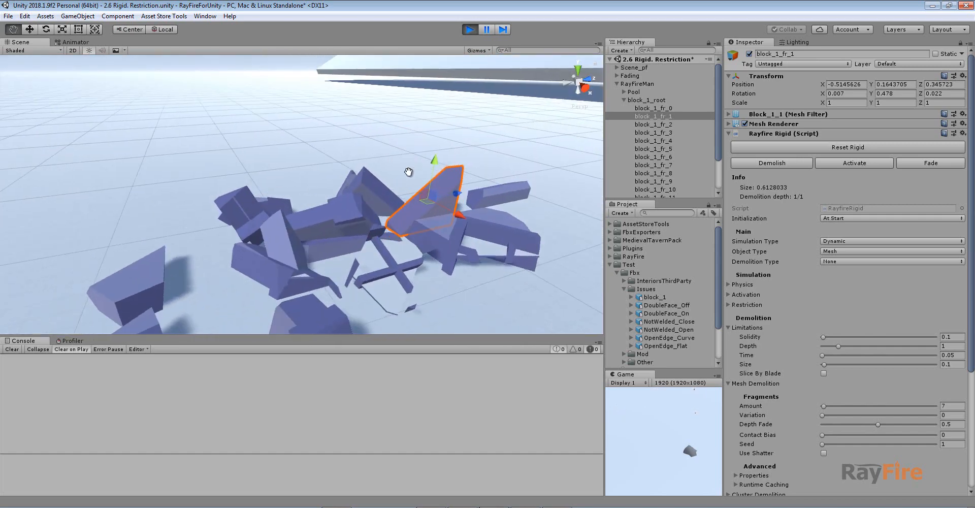
left_click(470, 29)
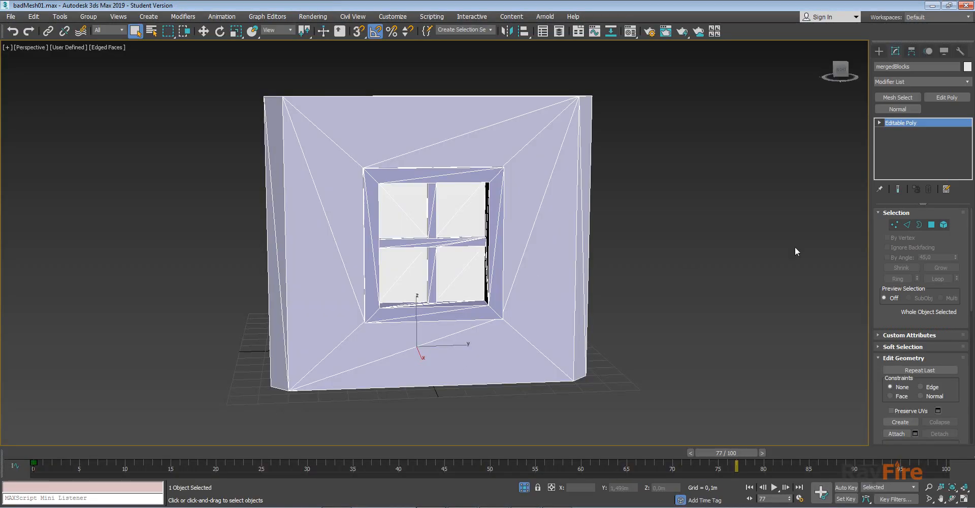
- Switch to 3ds Max, unhide all objects, and isolate the tower wall block with the door and arched opening
right_click(706, 259)
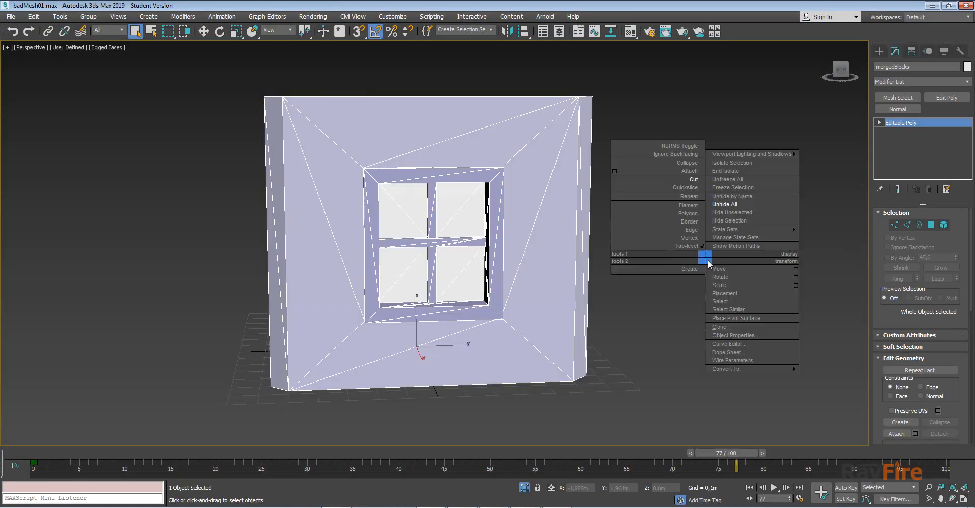
left_click(724, 204)
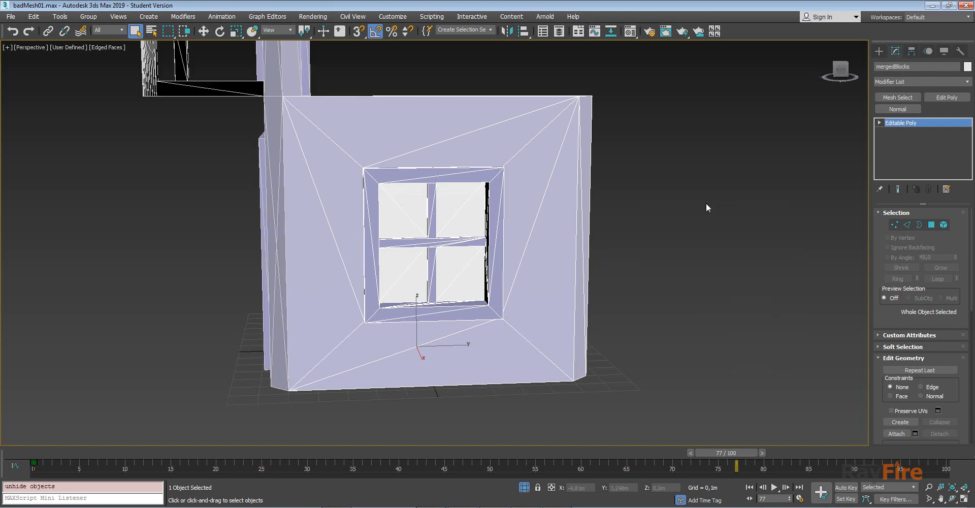
scroll(399, 246, "down", 3)
middle_click_drag(399, 245, 475, 246, "alt")
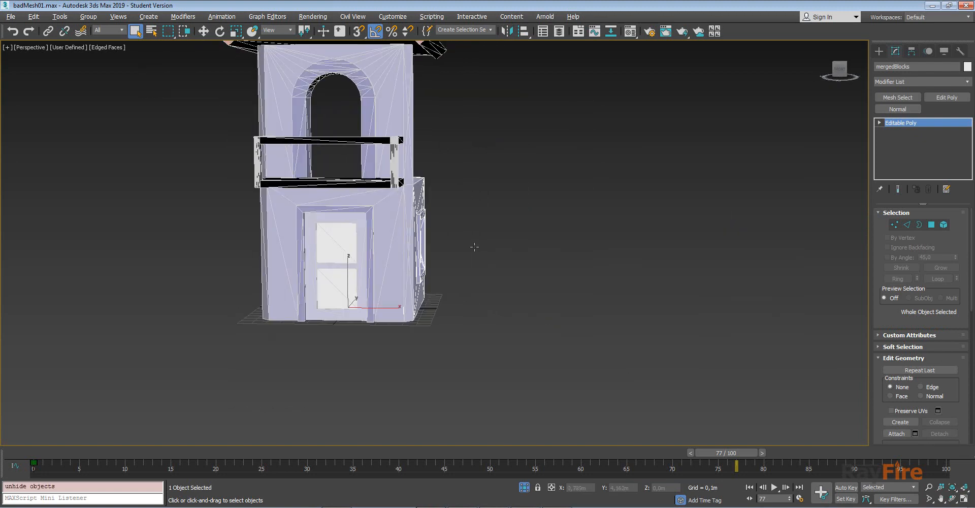
left_click(378, 210)
middle_click_drag(377, 209, 331, 279)
key("alt+q")
scroll(426, 279, "up", 5)
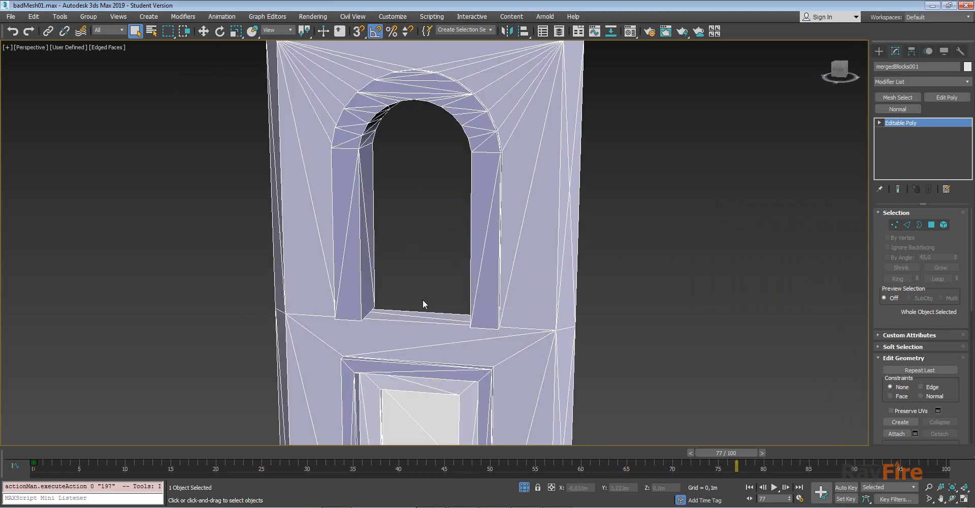
- Select all glass pane elements of the door and move them out in front of the wall
middle_click_drag(423, 304, 444, 231)
left_click(944, 225)
left_click(381, 283)
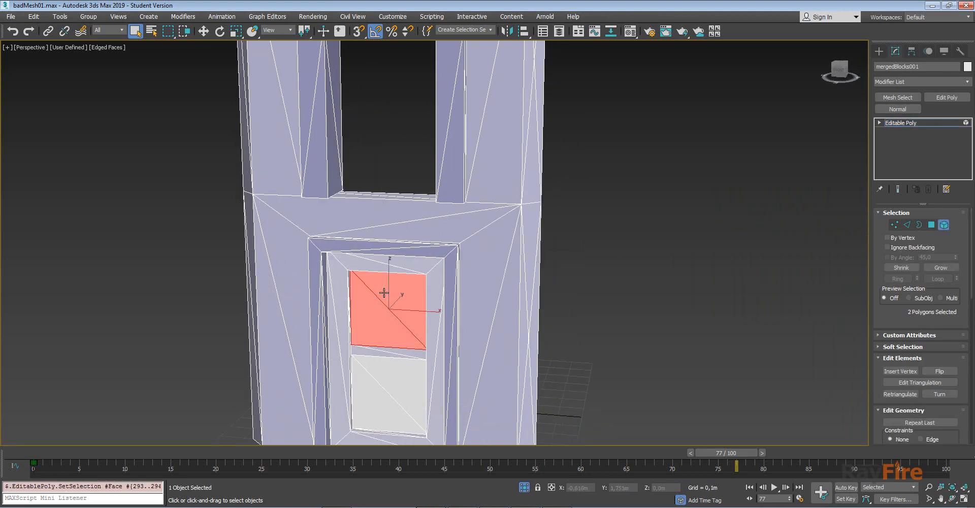
middle_click_drag(381, 283, 279, 307, "alt")
key("q")
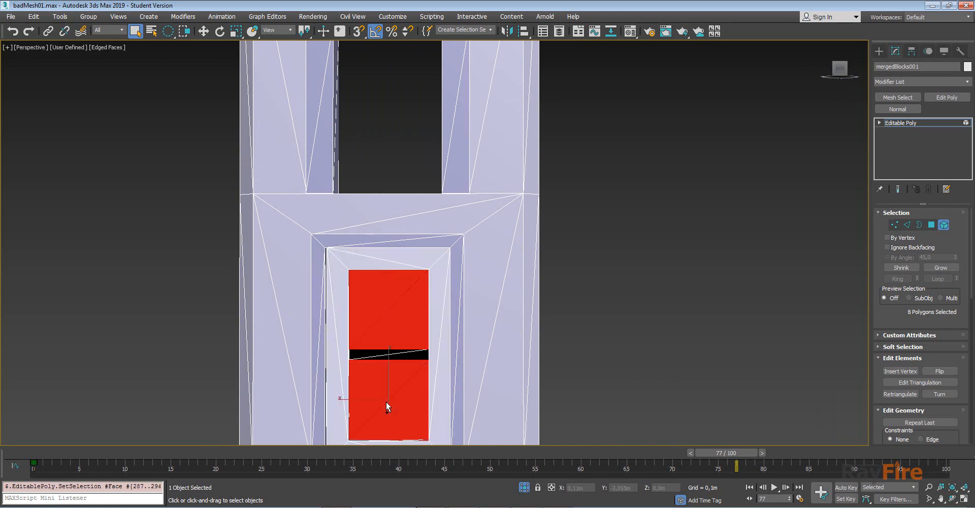
middle_click_drag(386, 401, 599, 353, "alt")
key("alt+w")
key("alt+w")
middle_click_drag(325, 305, 421, 325, "alt")
key("w")
scroll(417, 284, "down", 2)
left_click_drag(425, 335, 330, 390)
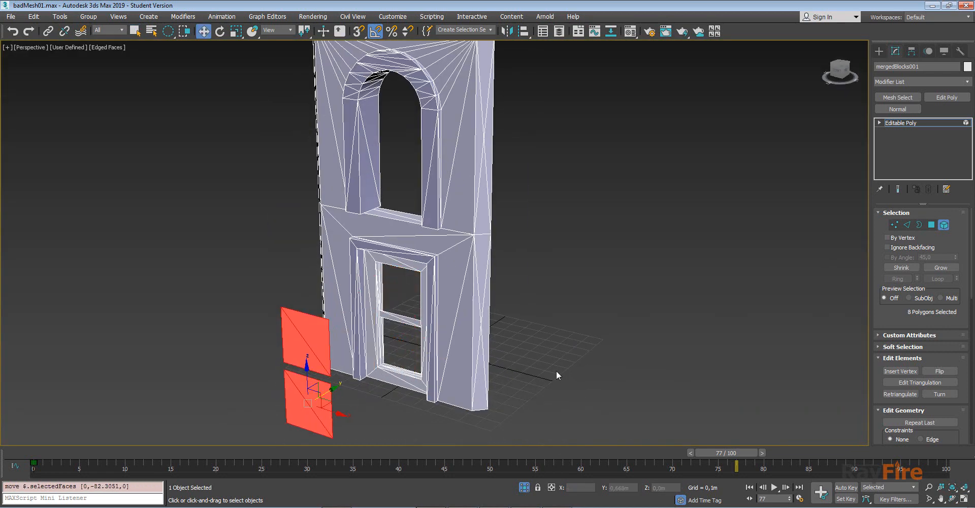
- Detach the selected glass panes from the wall as a separate object and leave element editing
left_click_drag(881, 317, 880, 254)
left_click(940, 422)
left_click(519, 262)
left_click(950, 123)
- Select the detached panes object and delete the duplicate rear elements, leaving one single-sided layer per pane
left_click(299, 334)
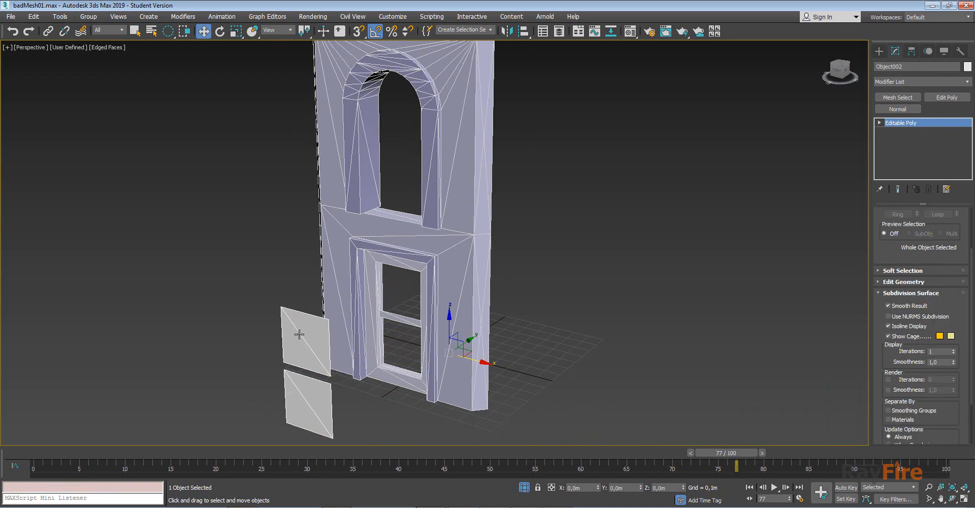
key("4")
left_click(300, 341)
key("z")
scroll(859, 244, "down", 3)
scroll(916, 269, "up", 2)
left_click(942, 224)
left_click(635, 244)
left_click(500, 315, "ctrl")
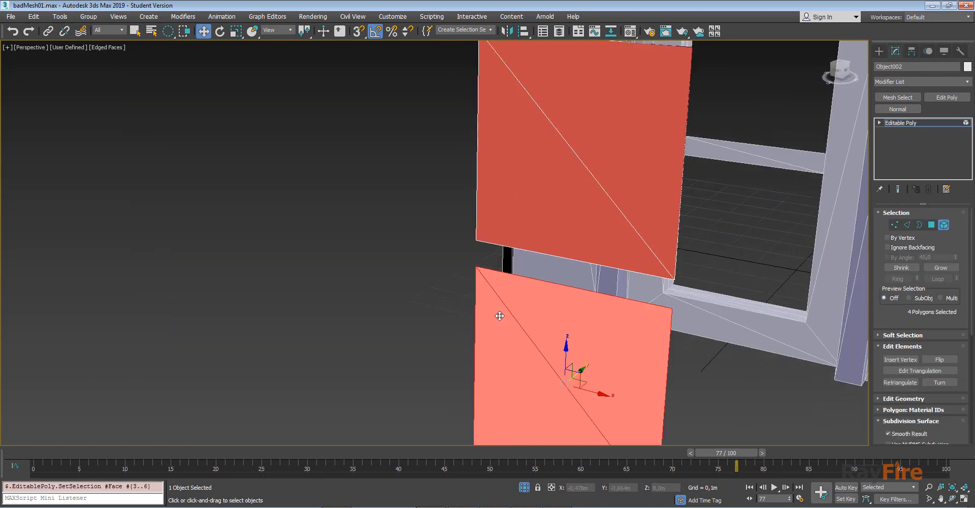
mouse_move(500, 316)
middle_mouse_down("alt")
mouse_move(514, 200)
mouse_move(517, 279)
mouse_move(522, 186)
middle_mouse_up("alt")
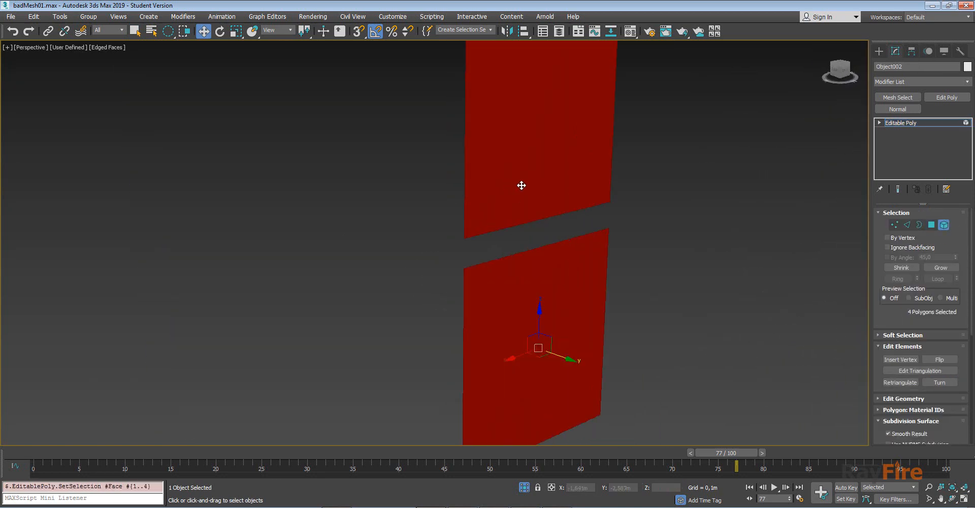
- Add a Shell modifier to the detached panes to give them thickness
left_click(894, 123)
left_click(914, 82)
scroll(904, 441, "down", 2)
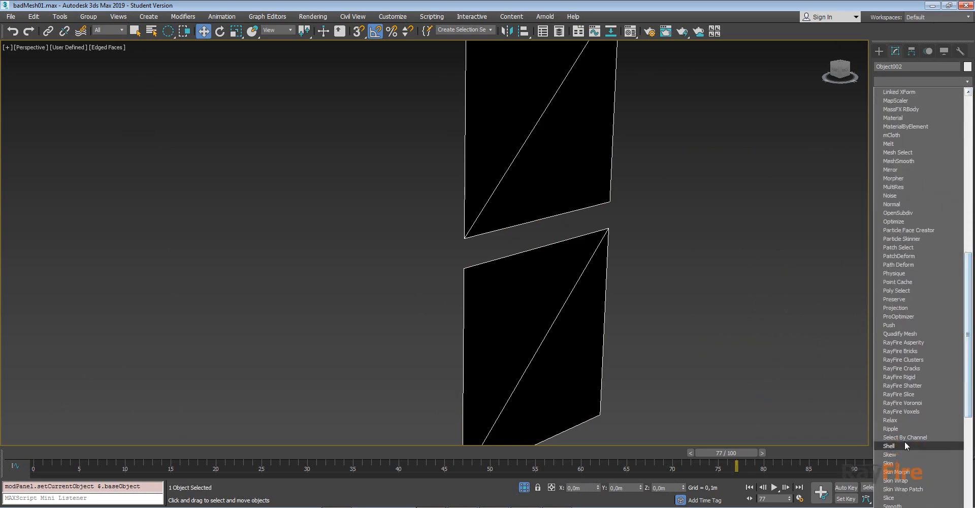
left_click(905, 445)
scroll(685, 285, "down", 2)
- Test-move elements along the wall's underside to check whether they are separate pieces, and undo each move
middle_click_drag(751, 304, 457, 223, "alt")
left_click(384, 201)
middle_click_drag(384, 201, 355, 198, "alt")
key("5")
left_click(350, 202)
left_click_drag(350, 198, 350, 214)
middle_click_drag(351, 213, 533, 220, "alt")
key("ctrl+z")
left_click(568, 211)
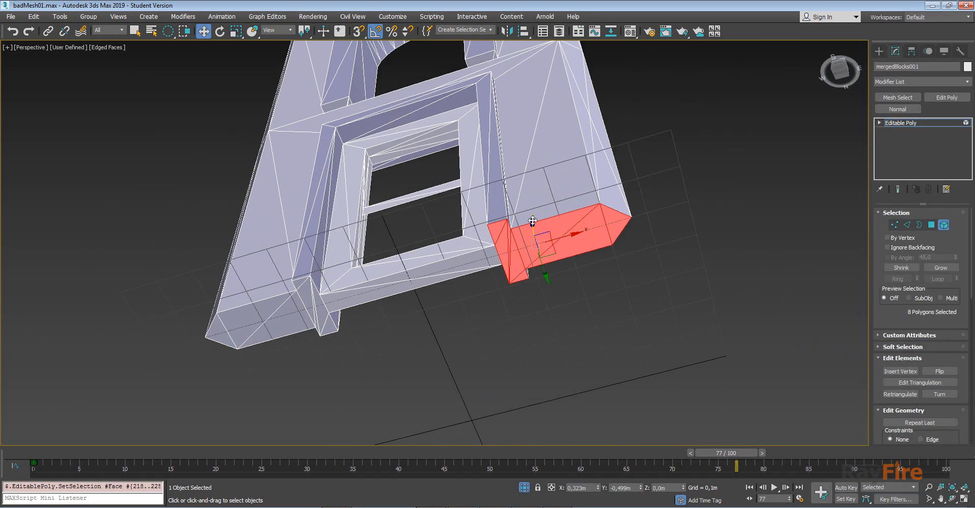
left_click_drag(532, 220, 539, 257)
middle_click_drag(609, 259, 472, 240, "alt")
key("ctrl+z")
- Try pulling the door's front frame element away from the wall, and undo the move
left_click(478, 331)
middle_click_drag(472, 329, 514, 310, "alt")
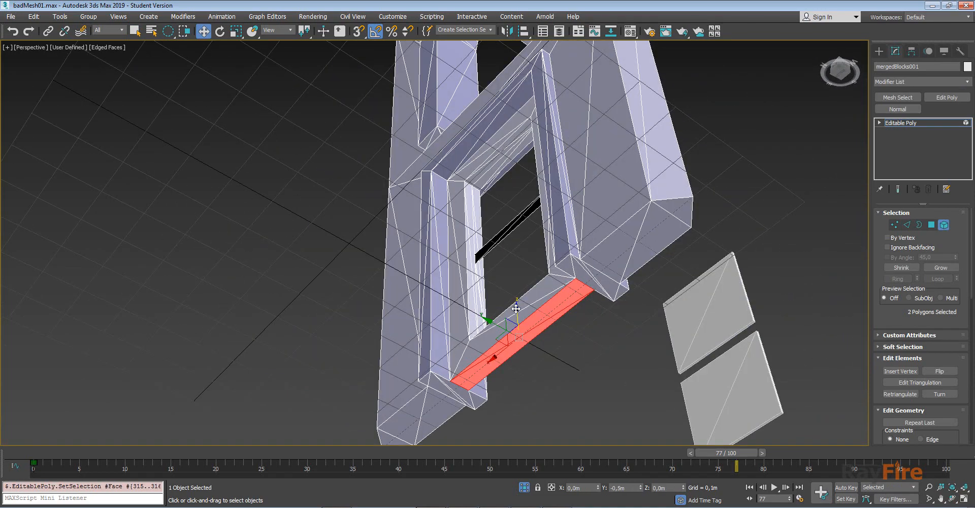
left_click(483, 254)
left_click_drag(472, 202, 459, 185)
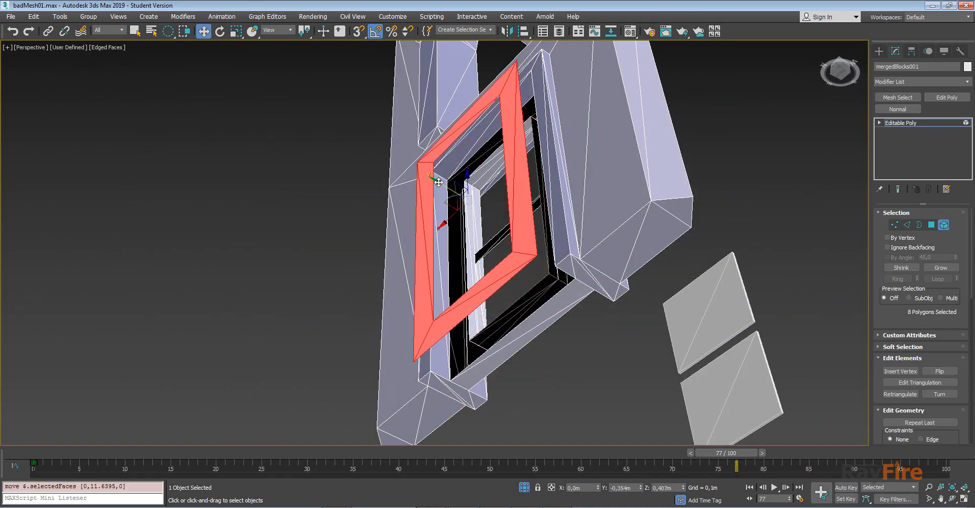
middle_click_drag(460, 185, 556, 251, "alt")
key("ctrl+z")
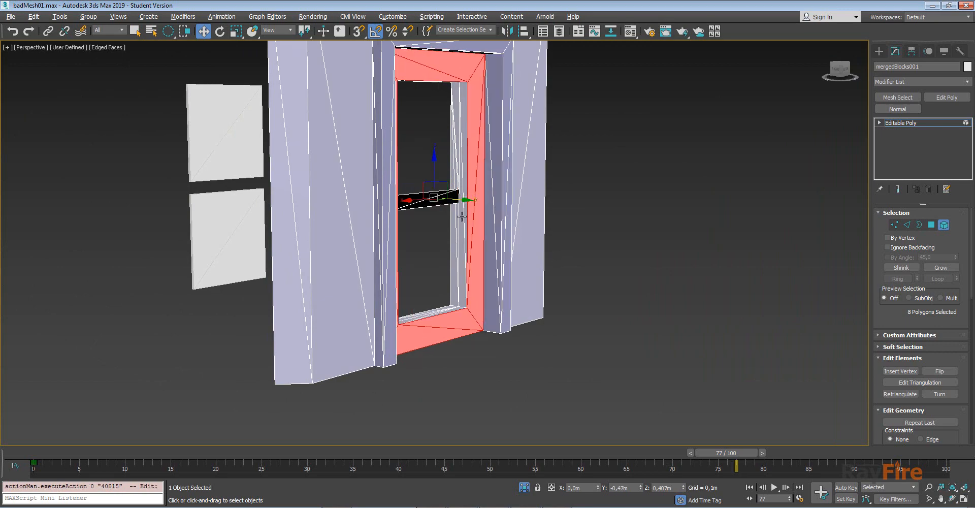
- Move both strips of the door's crossbar out to the detached panes and delete the rear strip
middle_click_drag(457, 213, 468, 233, "alt")
key("z")
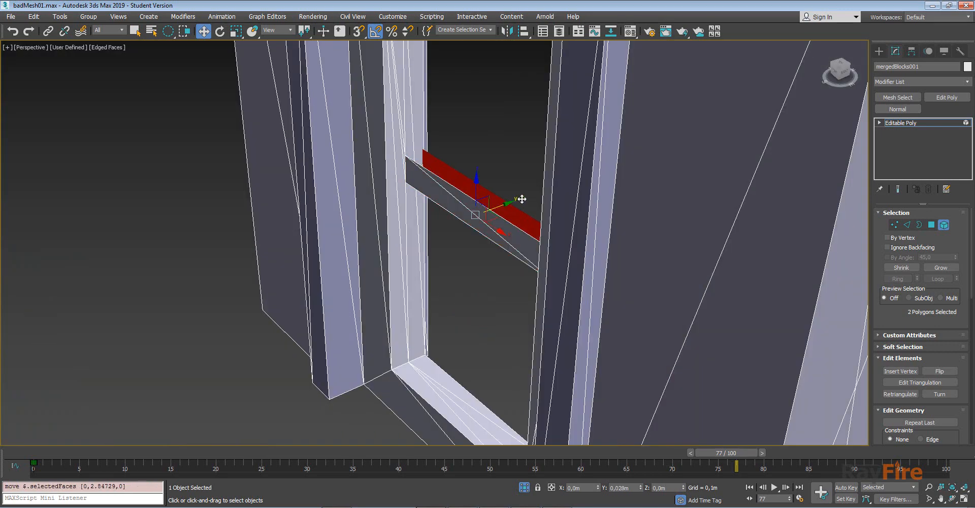
middle_click_drag(514, 201, 467, 192, "alt")
left_click(332, 127)
left_click(403, 203)
left_click(392, 190, "ctrl")
scroll(392, 190, "down", 5)
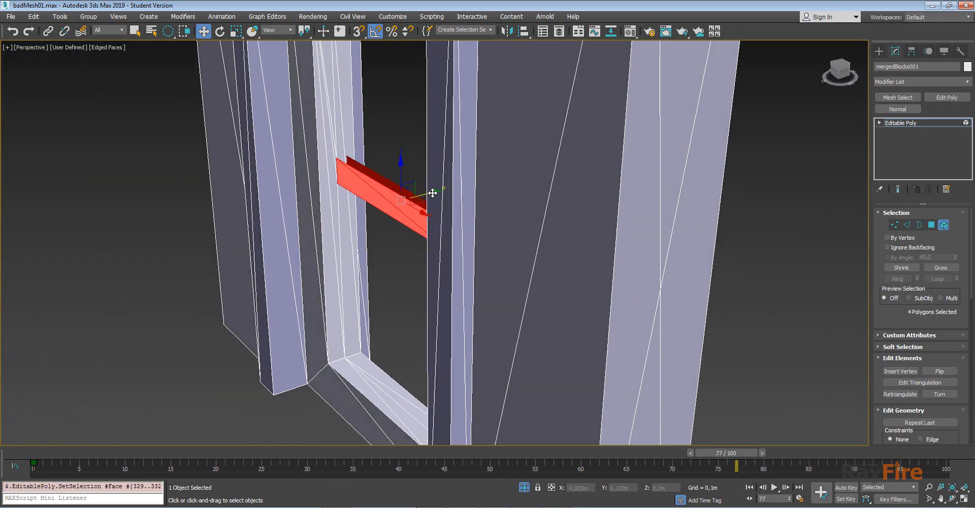
left_click_drag(433, 193, 266, 227)
scroll(234, 189, "down", 6)
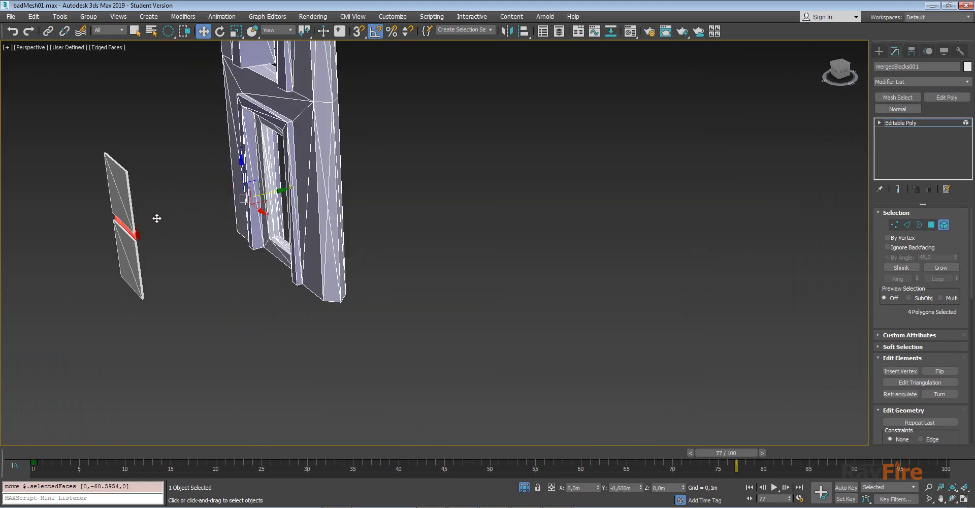
middle_click_drag(154, 219, 236, 197, "alt")
key("z")
middle_click_drag(173, 211, 273, 280, "alt")
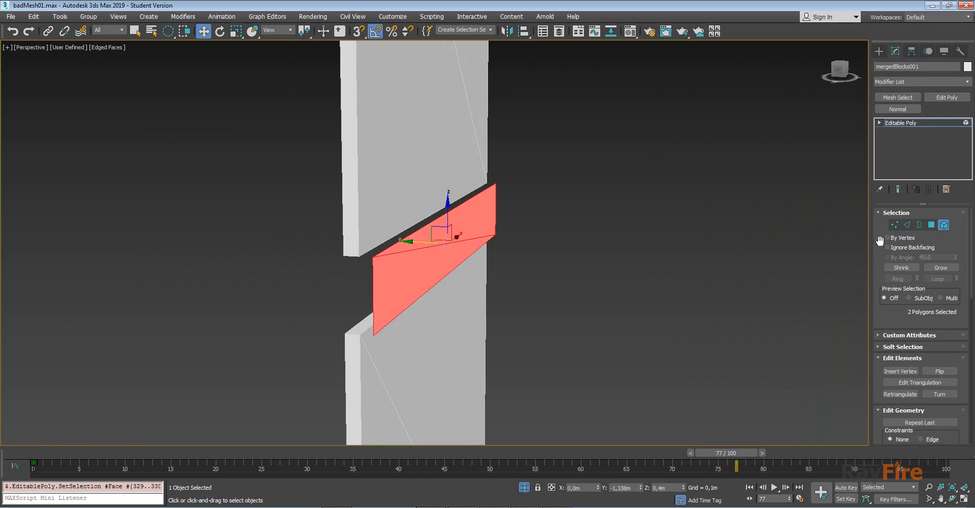
- Try a Shell modifier with a 0.003 m outer amount on the wall object that still contains the crossbar strip
scroll(880, 241, "down", 3)
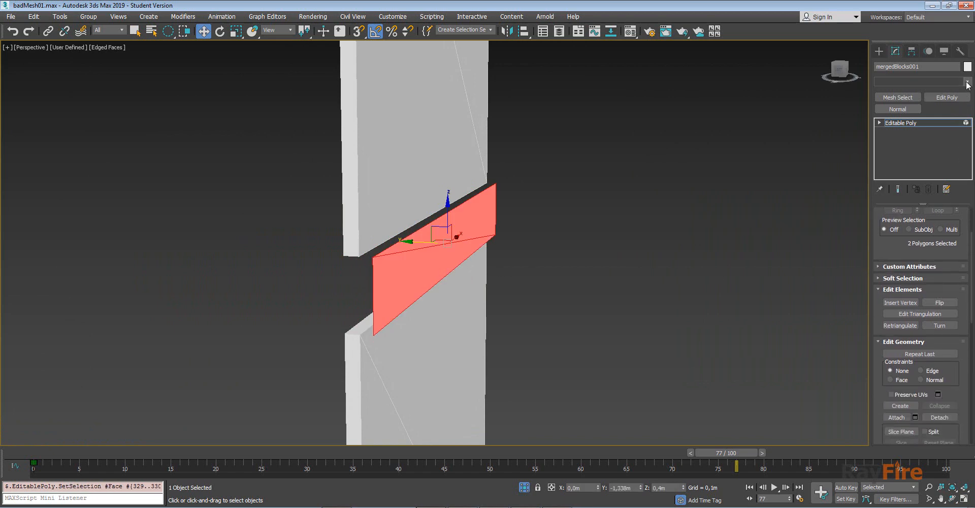
left_click(968, 83)
scroll(898, 389, "down", 5)
left_click(897, 389)
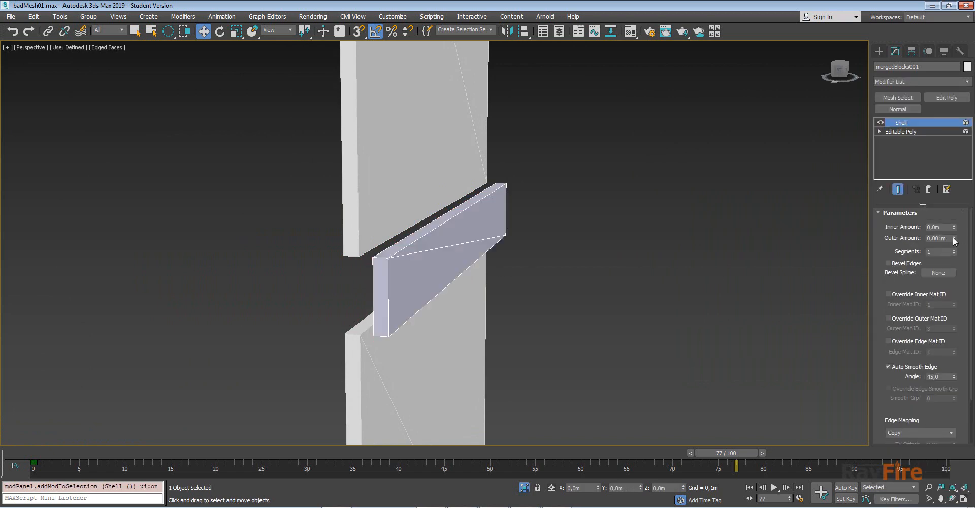
left_click_drag(953, 237, 953, 227)
scroll(435, 274, "down", 7)
- Undo the wall object's shift and its Shell modifier
left_click_drag(9, 371, 3, 371)
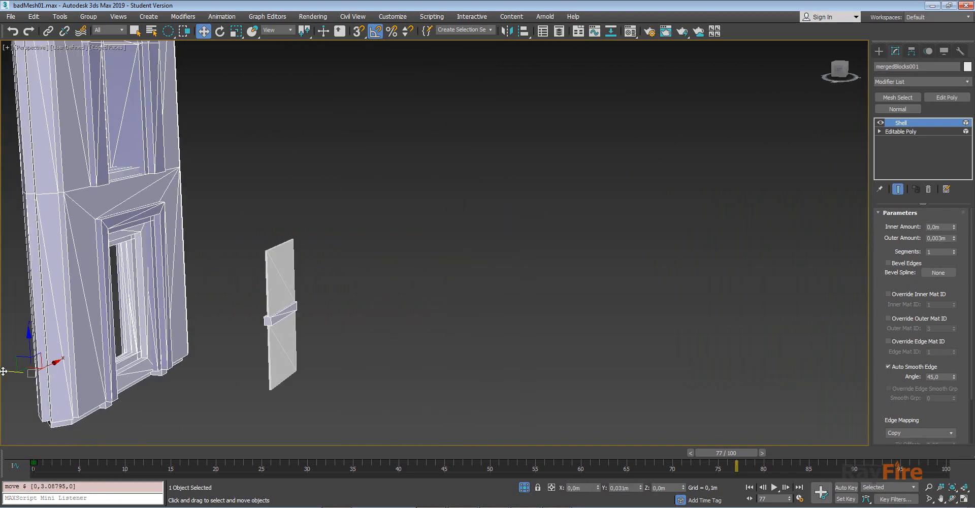
key("ctrl+z")
right_click(952, 150)
left_click(933, 133)
key("ctrl+z")
key("ctrl+z")
- Detach the crossbar strip from the wall as a separate object and select it
scroll(909, 240, "down", 3)
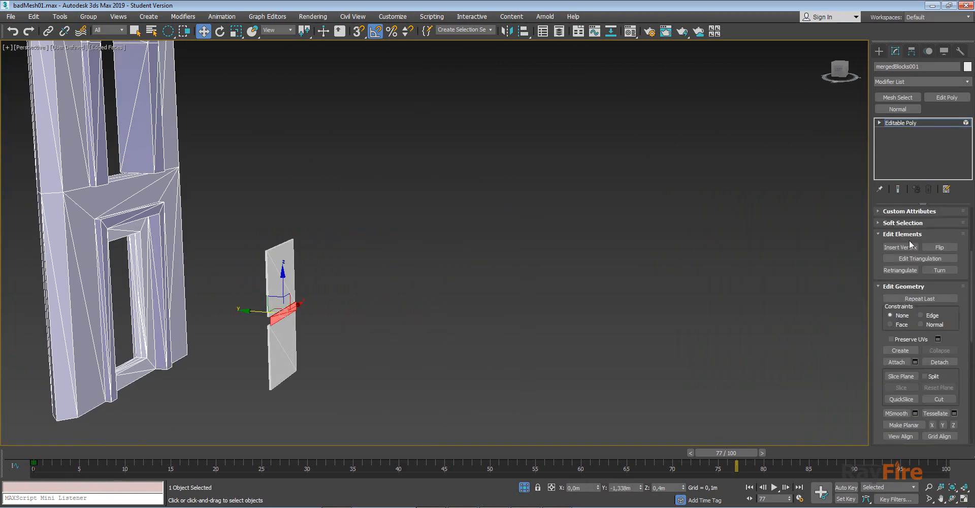
left_click(939, 361)
key("Return")
left_click(903, 125)
- Center the pivot of the detached crossbar strip on the object
left_click(928, 52)
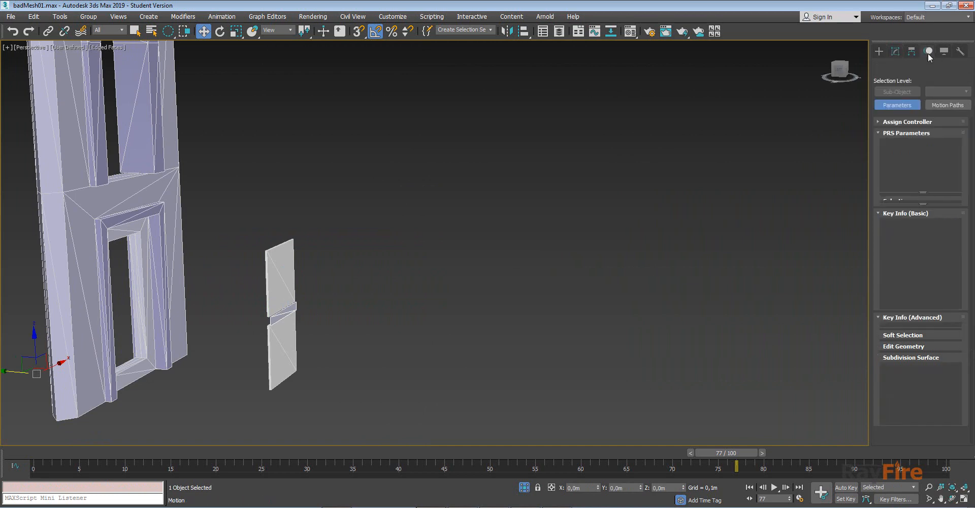
left_click(911, 51)
left_click(921, 121)
left_click(921, 174)
left_click(896, 51)
- Add a Shell modifier with a 0.003 m outer amount to the crossbar strip and shift it about 0.028 m along Y over the panes
key("z")
left_click(967, 82)
left_click_drag(968, 114, 973, 238)
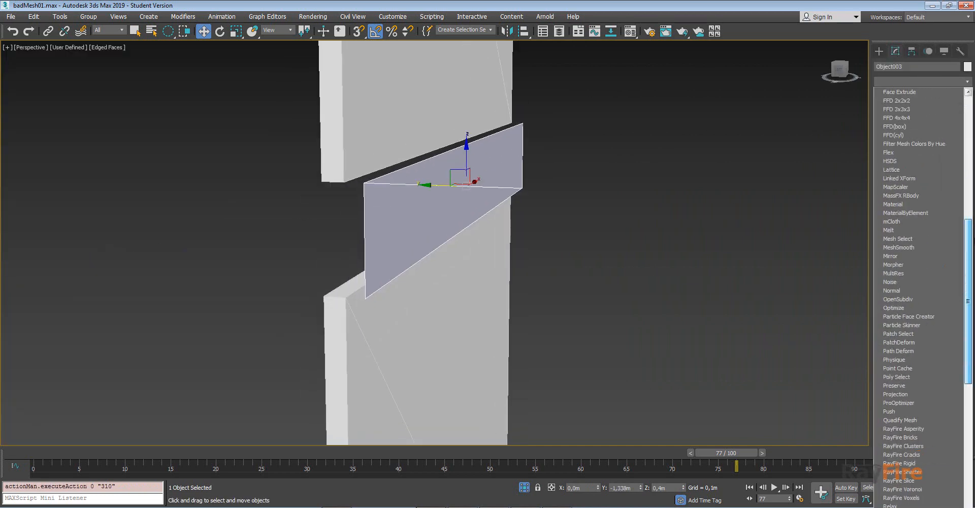
scroll(914, 304, "down", 5)
left_click(897, 401)
left_click_drag(424, 185, 377, 178)
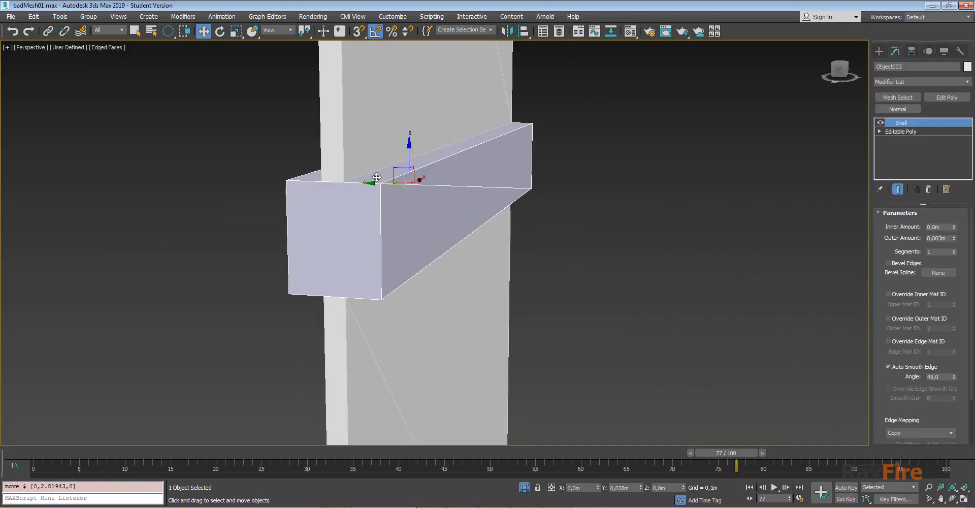
- Select the wall object, try moving an element at its upper end, and undo the move
scroll(406, 167, "down", 10)
left_click(441, 176)
key("z")
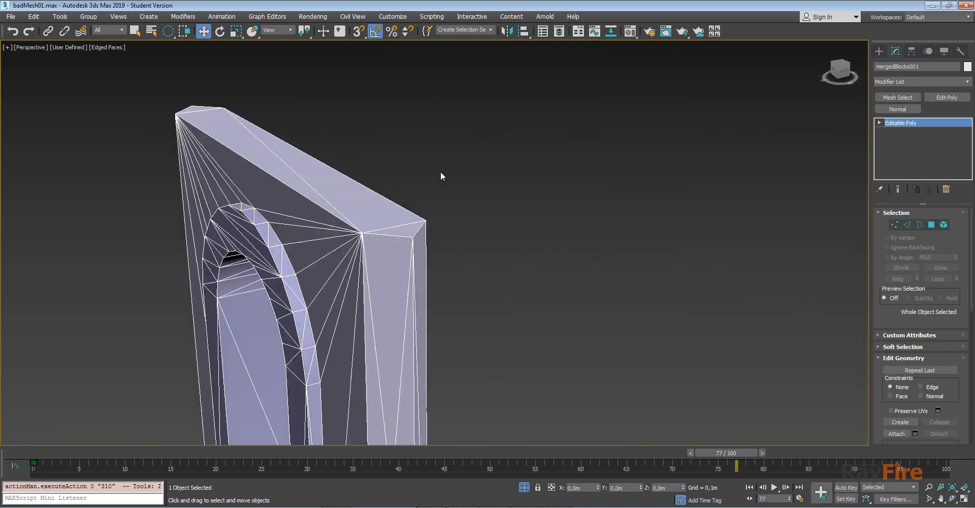
left_click(943, 224)
left_click(291, 136)
left_click_drag(279, 155, 273, 115)
key("ctrl+z")
- Try moving the front face element of the arch frame away from the wall, and undo the move
middle_click_drag(273, 116, 325, 104, "alt")
left_click(270, 240)
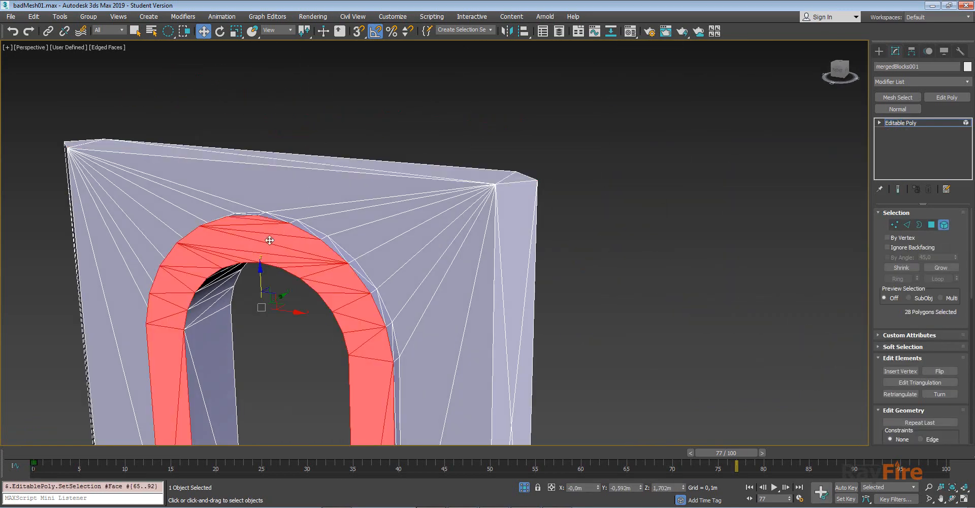
middle_click_drag(270, 240, 278, 216, "alt")
left_click_drag(266, 215, 318, 226)
key("ctrl+z")
- Select a two-polygon element on the outer rim of the arch frame and undo the last change to it
left_click(270, 154)
scroll(262, 127, "up", 3)
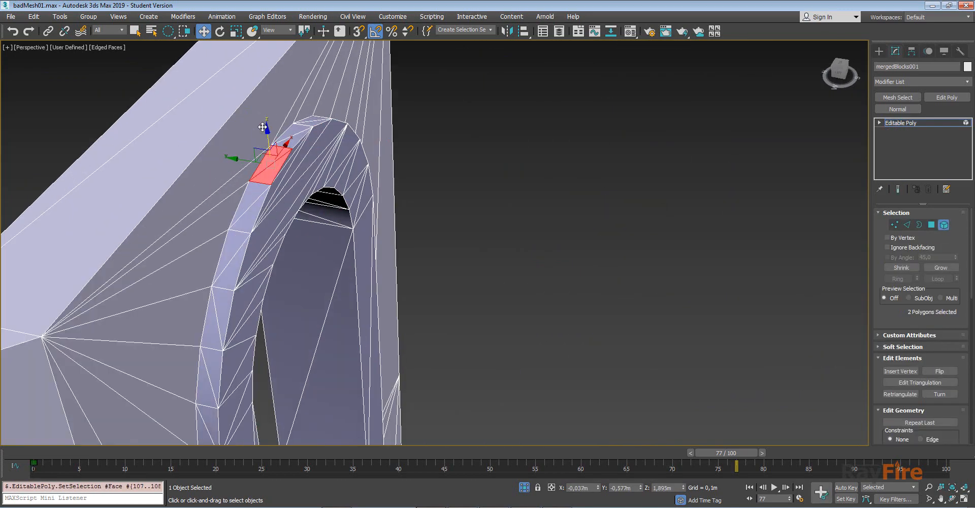
middle_click_drag(298, 111, 120, 99, "alt")
key("ctrl+z")
scroll(420, 165, "down", 3)
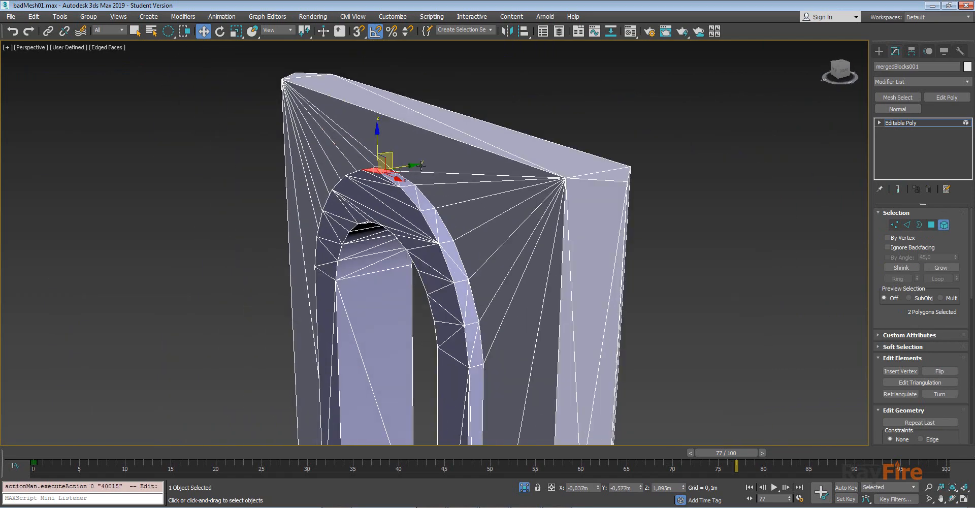
- Remove the isolated vertices scattered around the wall mesh
key("1")
scroll(651, 146, "down", 5)
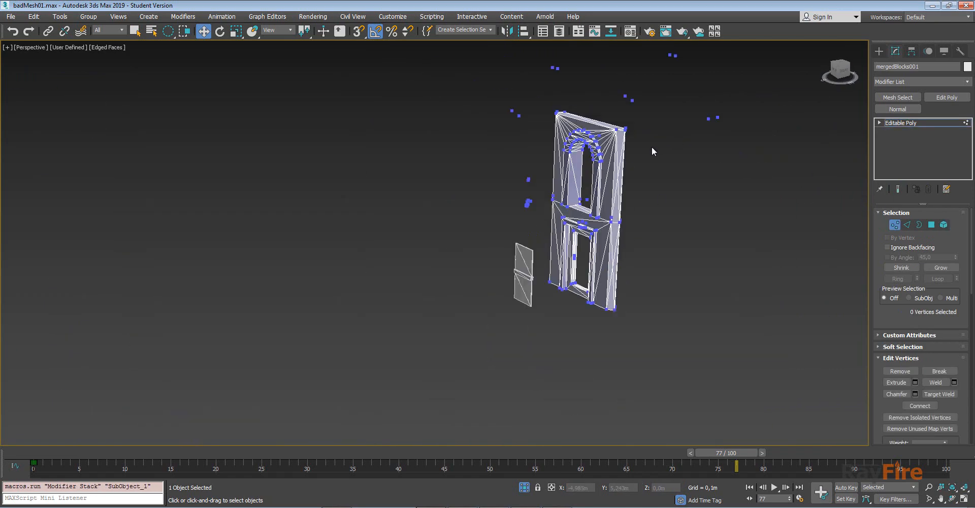
middle_click_drag(693, 196, 588, 283)
scroll(898, 334, "down", 5)
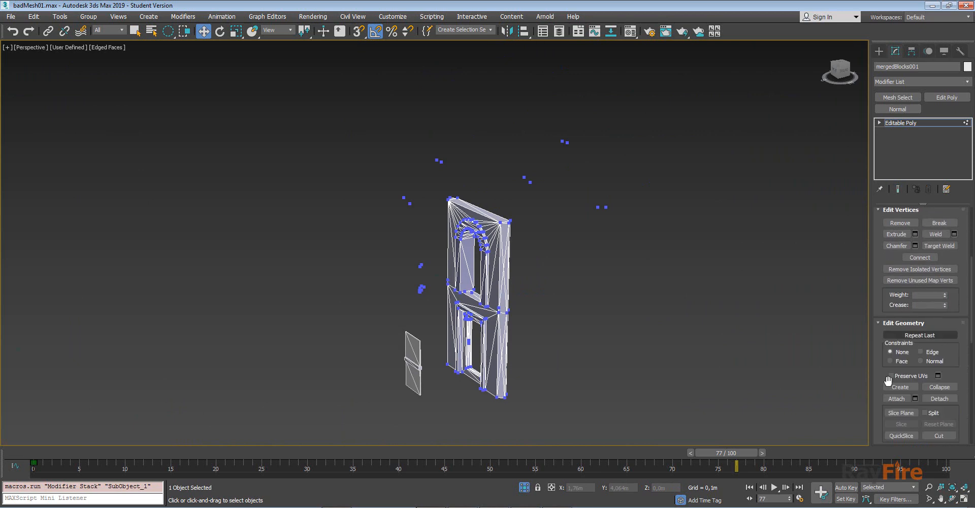
left_click(918, 254)
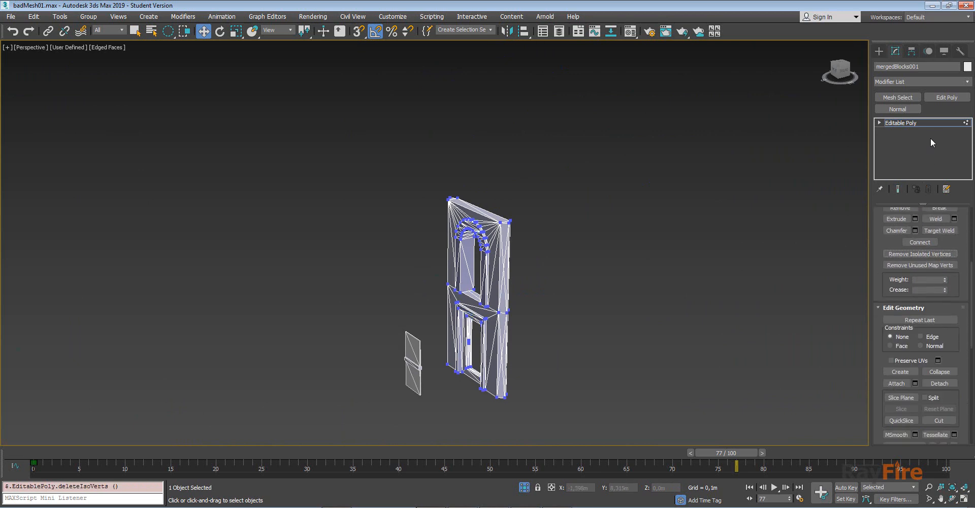
- Weld all vertices of the wall mesh with a 0.001 m threshold
key("ctrl+a")
middle_click_drag(736, 191, 654, 229, "alt")
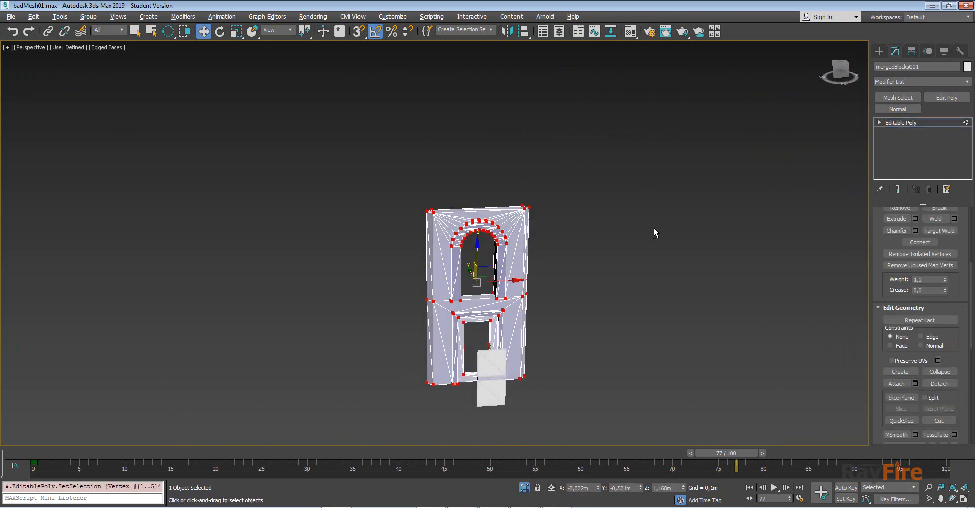
scroll(643, 228, "up", 3)
right_click(486, 276)
left_click(397, 339)
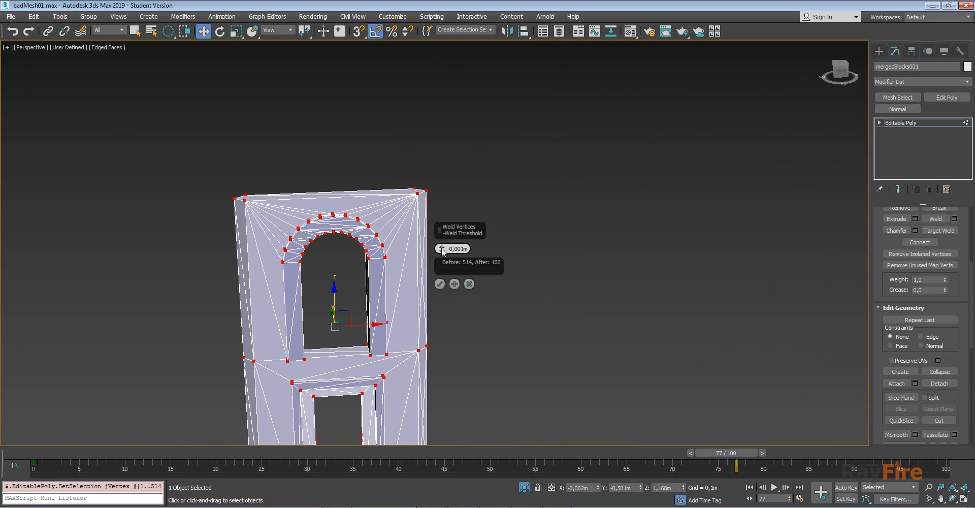
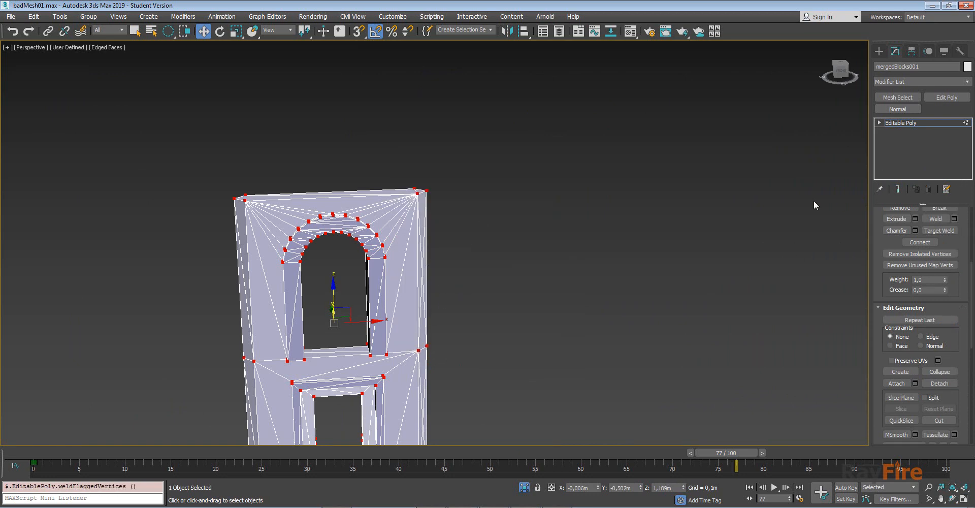
- Select the upper arch block at element level and examine which of its faces are joined
key("5")
scroll(697, 211, "up", 3)
middle_click_drag(347, 194, 477, 104)
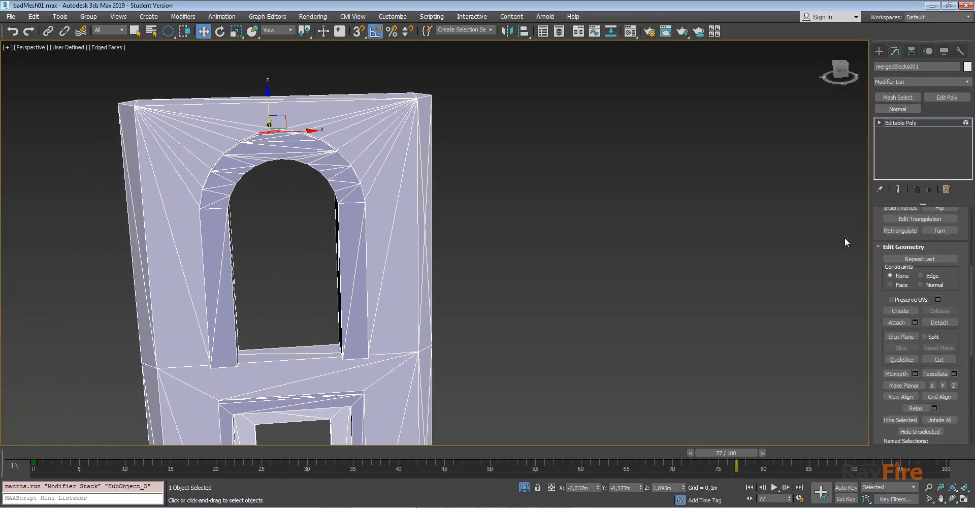
scroll(878, 221, "up", 5)
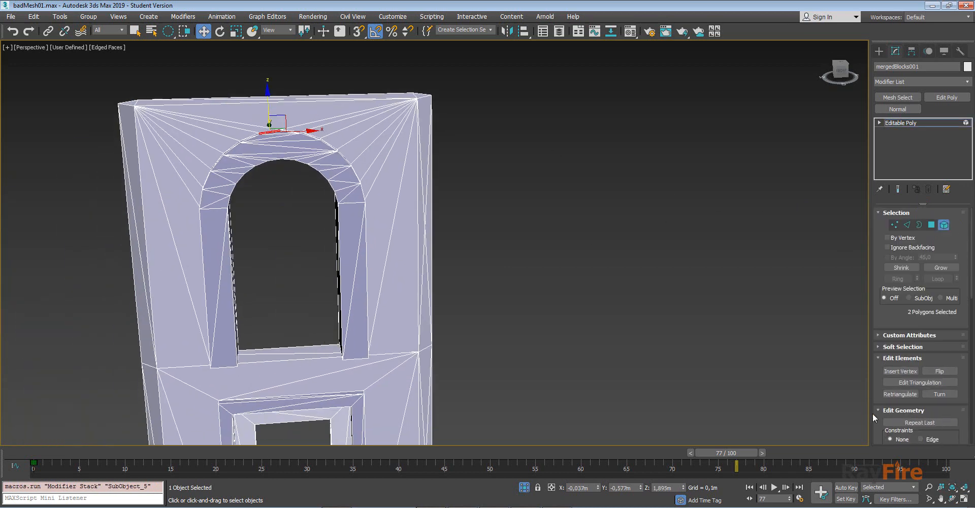
left_click(395, 180)
left_click_drag(425, 205, 516, 186)
left_click(417, 168)
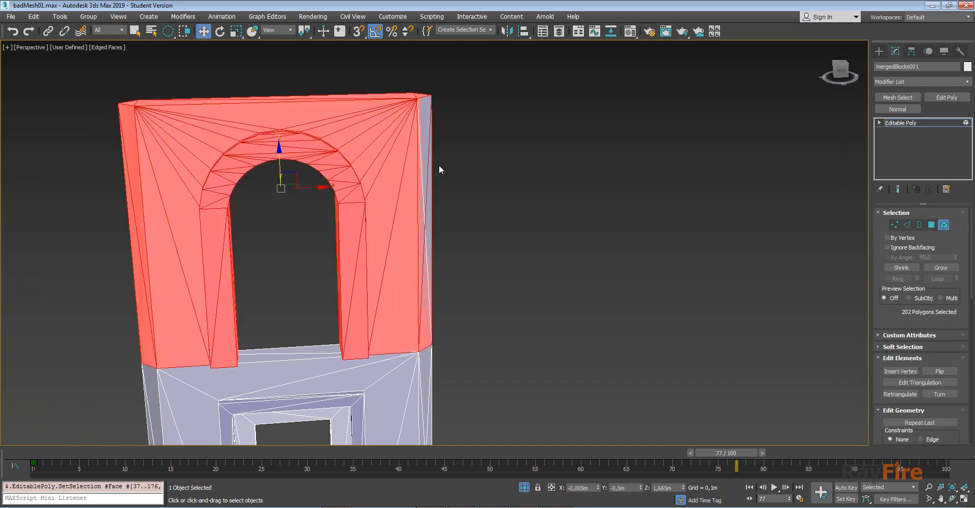
middle_click_drag(439, 165, 487, 194, "alt")
scroll(379, 200, "up", 5)
scroll(379, 200, "down", 5)
middle_click_drag(398, 196, 525, 196)
left_click(526, 196)
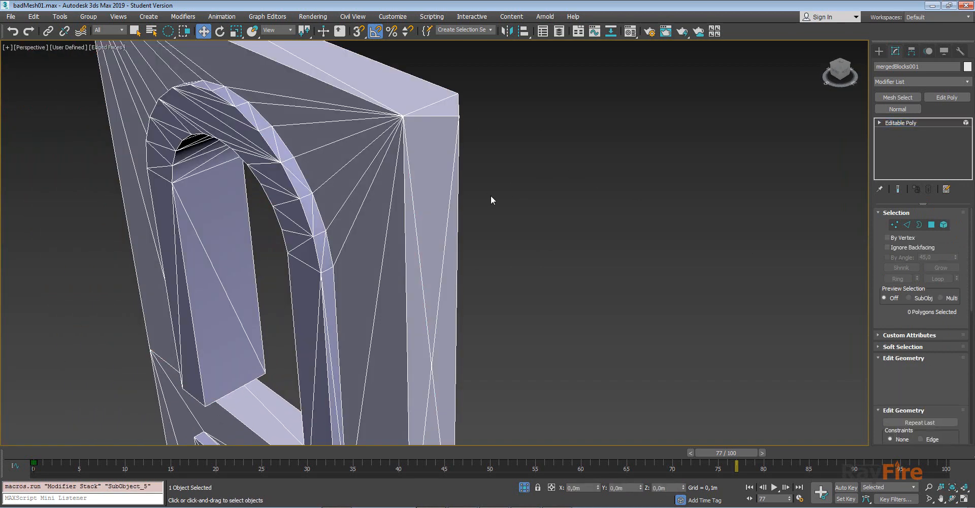
- Try moving the lower window block element, including its overlapping side faces, about 0.26 m along Y
left_click(447, 188)
left_click(447, 188)
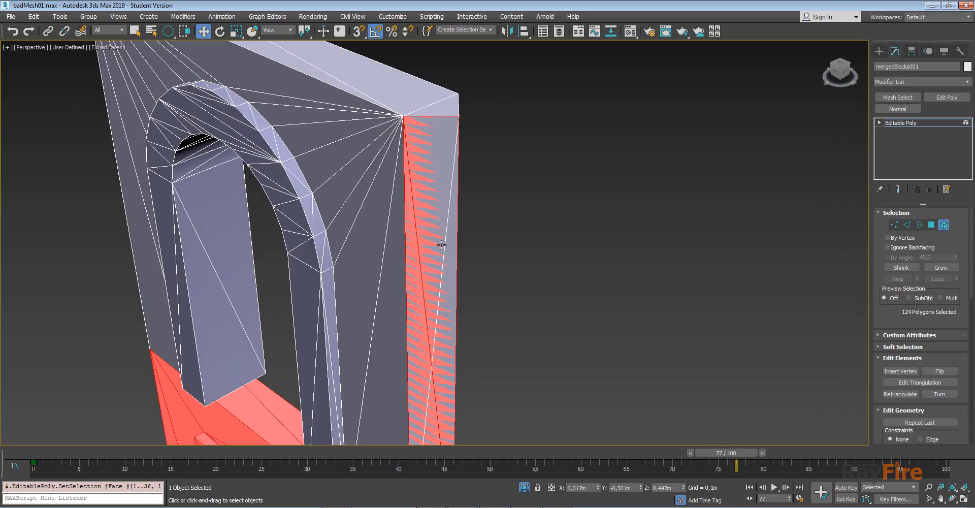
middle_click_drag(441, 244, 450, 152)
scroll(450, 152, "down", 4)
middle_click_drag(401, 327, 410, 267)
left_click_drag(407, 273, 364, 279)
middle_click_drag(417, 269, 537, 215, "alt")
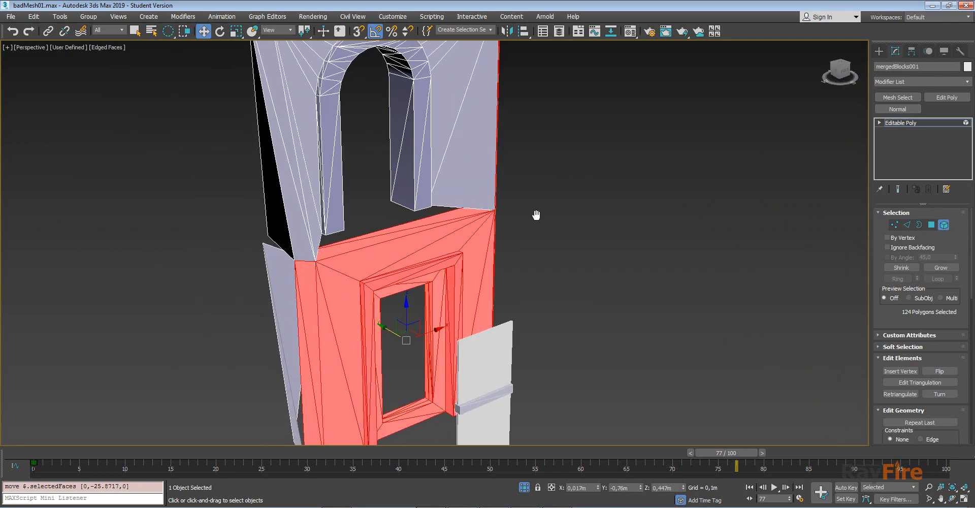
- Undo the lower block's move together with the vertex weld and the isolated vertex removal
key("ctrl+z")
key("ctrl+z")
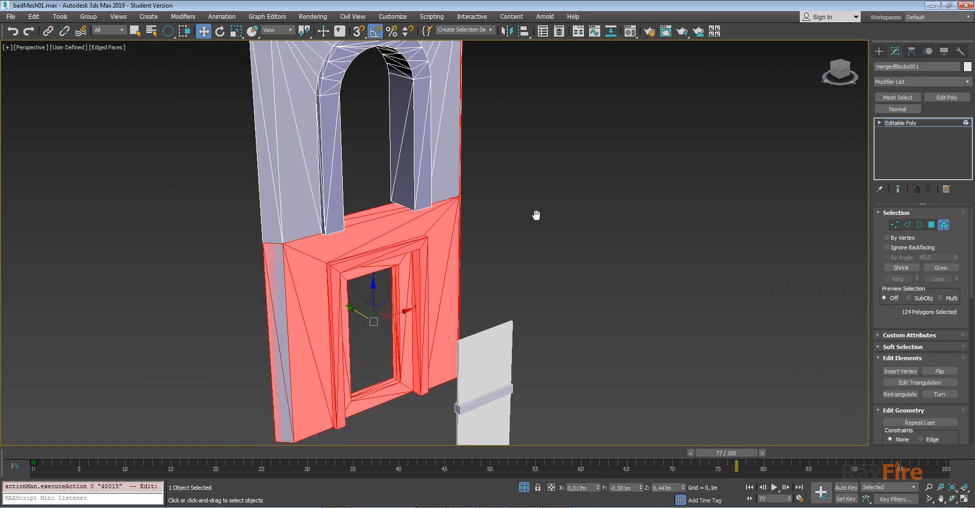
key("ctrl+z")
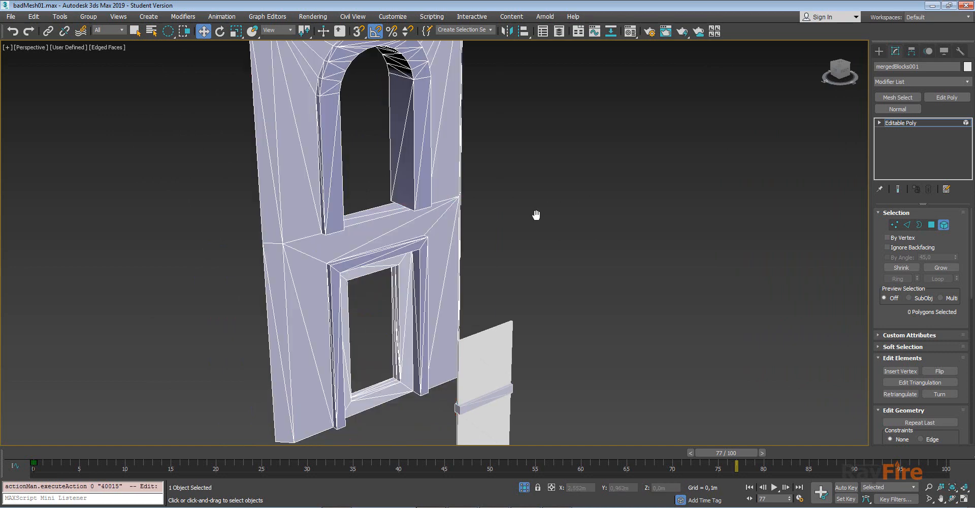
middle_click_drag(456, 176, 490, 201)
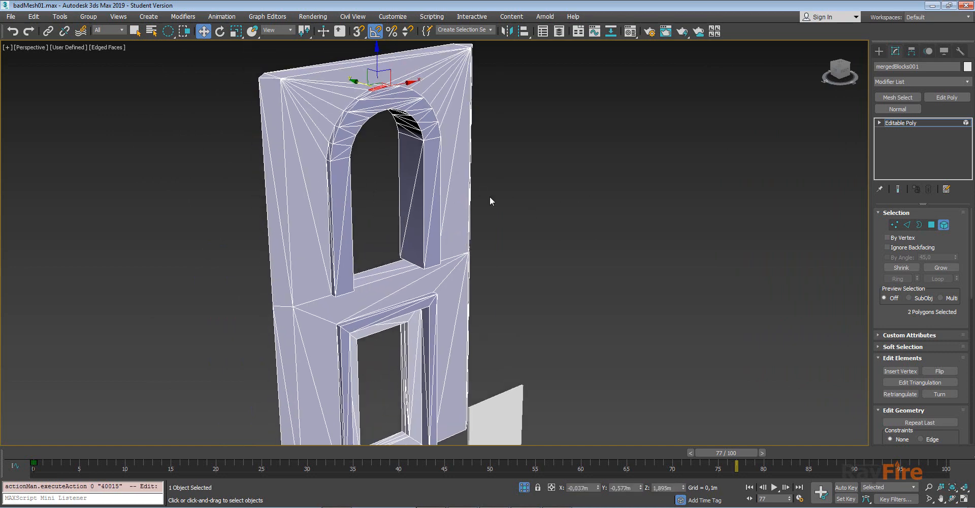
- Select the top cap of the upper arch block to check it as a separate element
left_click(459, 155)
left_click(437, 52)
middle_click_drag(447, 66, 561, 270, "alt")
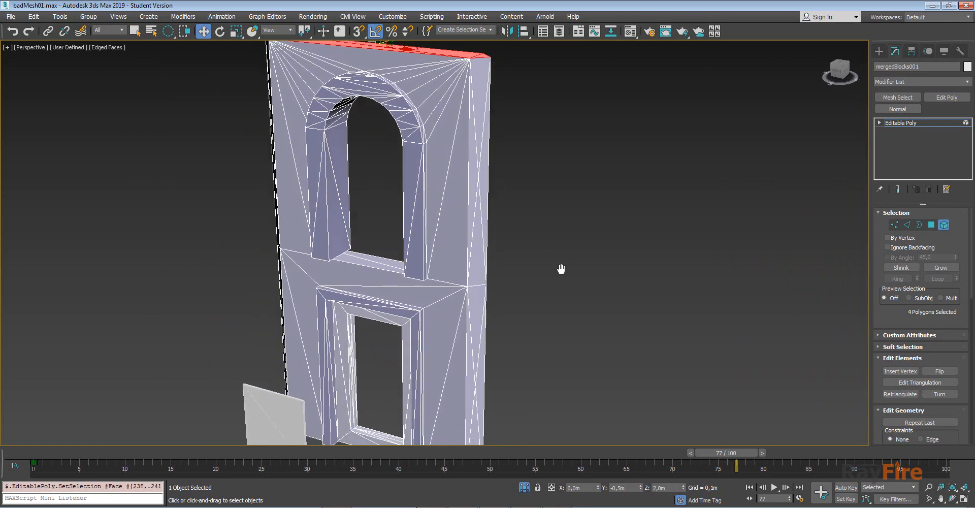
scroll(562, 269, "down", 3)
- Select the elements of the upper arch block by region and add the underside faces of the arch frame legs
left_click(356, 129)
left_click_drag(355, 129, 400, 165)
key("q")
key("q")
key("q")
left_click(364, 135)
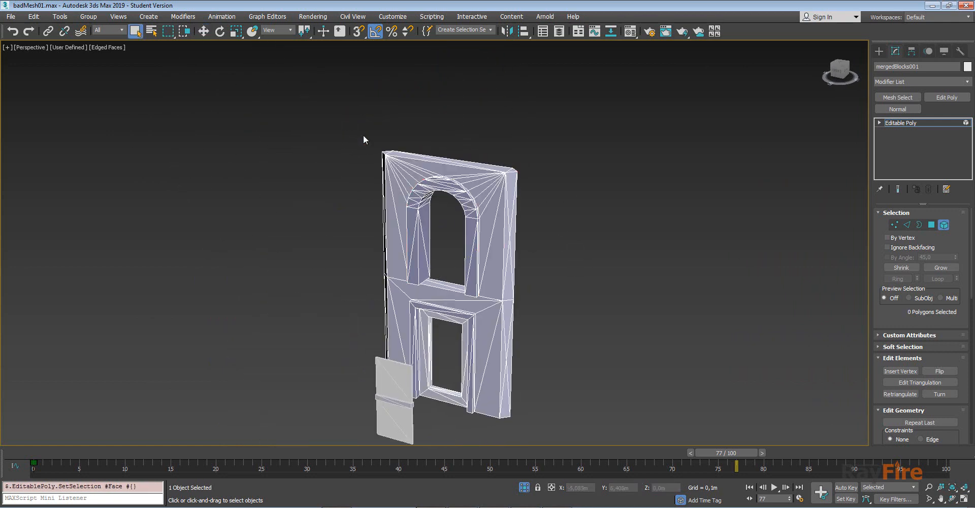
left_click_drag(364, 135, 566, 233)
middle_click_drag(565, 234, 360, 296, "alt")
scroll(421, 221, "up", 3)
scroll(421, 221, "up", 3)
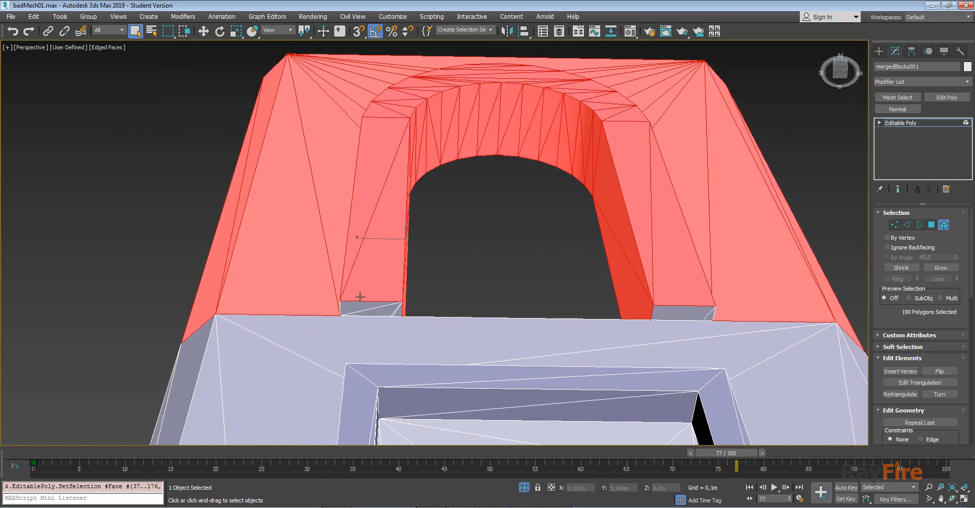
left_click(666, 311, "ctrl")
- Try raising the selected upper block elements about 0.33 m along Z, and undo the move
middle_click_drag(666, 311, 559, 290, "alt")
scroll(559, 289, "down", 3)
key("w")
left_click_drag(558, 280, 561, 235)
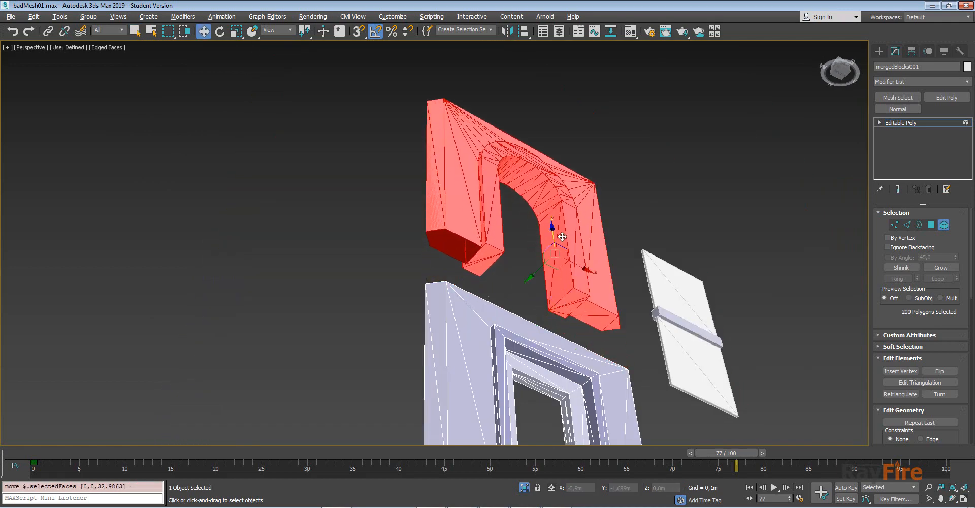
middle_click_drag(561, 235, 511, 183, "alt")
scroll(511, 270, "up", 4)
scroll(511, 183, "down", 2)
key("ctrl+z")
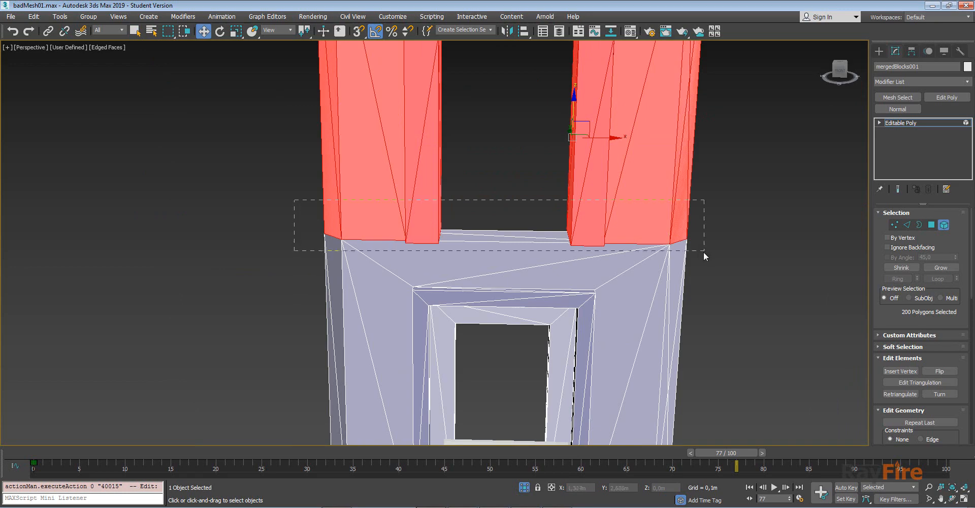
- Add the missed lower-edge elements to the upper block selection and raise it about 0.22 m along Z
left_click_drag(703, 252, 703, 253, "ctrl")
left_click(550, 273, "alt")
left_click_drag(268, 279, 738, 348, "alt")
left_click_drag(574, 107, 573, 35)
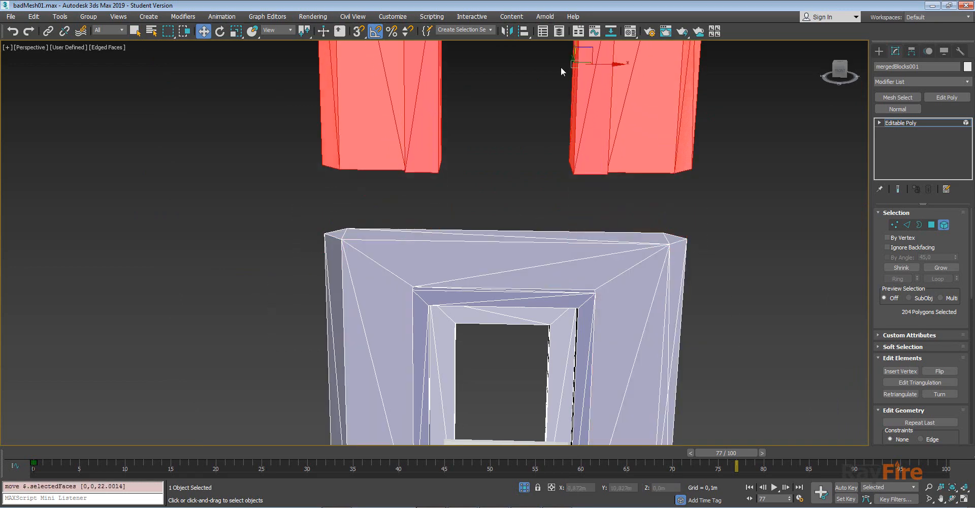
left_click(561, 67)
middle_click_drag(560, 67, 450, 240, "alt")
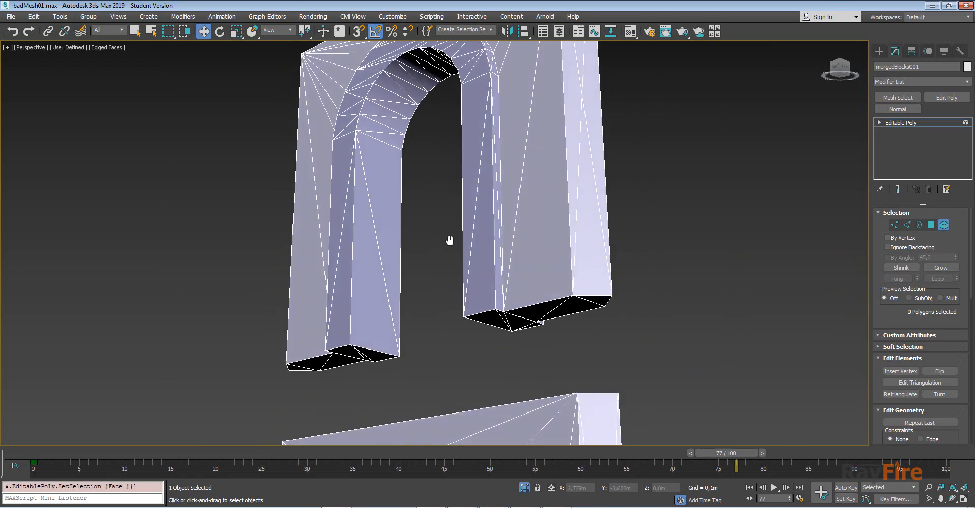
- Try moving a side face element of the upper block outward along X, and undo the move
middle_click_drag(705, 112, 653, 225)
left_click(931, 224)
left_click(531, 163)
left_click(944, 224)
left_click(601, 192)
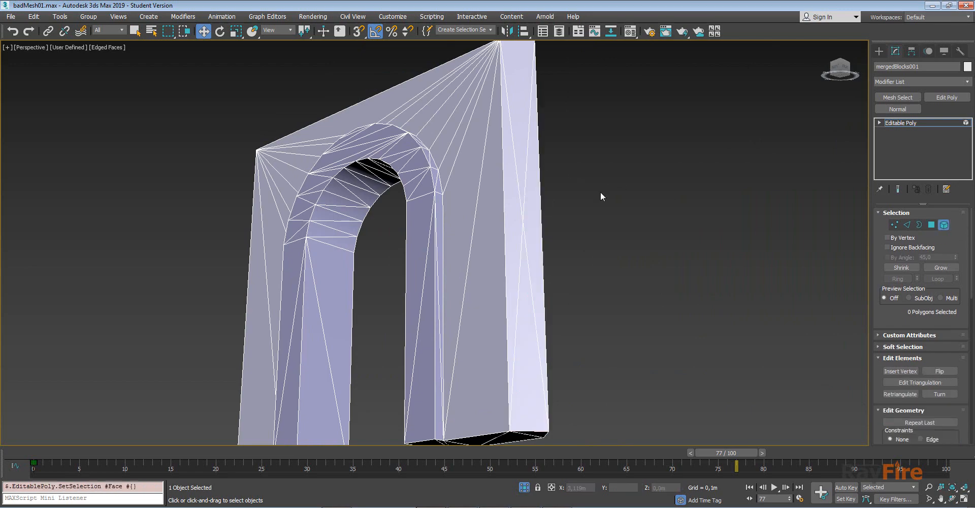
middle_click_drag(526, 164, 509, 196)
key("ctrl+z")
left_click(504, 211)
middle_click_drag(461, 218, 517, 246, "alt")
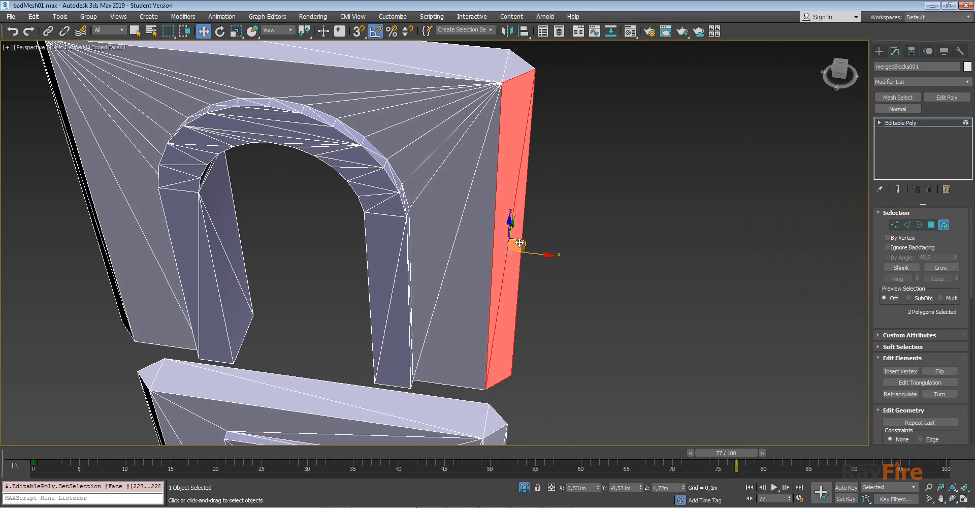
left_click_drag(529, 254, 571, 261)
key("ctrl+z")
- Pull the duplicate face element off the opposite side of the upper block and delete it
middle_click_drag(346, 261, 433, 241)
middle_click_drag(337, 238, 433, 220, "alt")
left_click(433, 220)
left_click_drag(450, 226, 396, 248)
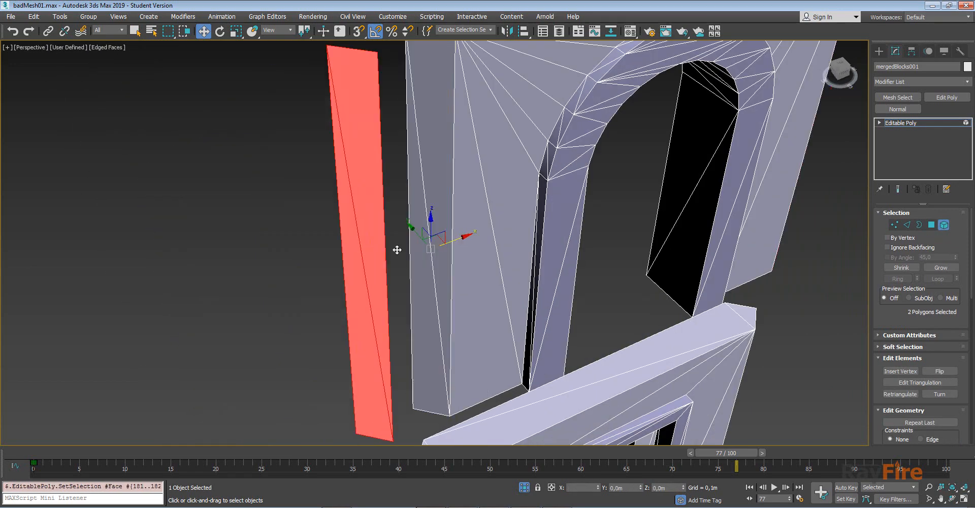
scroll(404, 254, "down", 2)
key("Delete")
- Pull the duplicate face element off the same side of the lower window block and delete it
middle_click_drag(414, 441, 409, 328)
left_click(415, 330)
scroll(416, 327, "down", 2)
scroll(427, 289, "up", 4)
left_click_drag(428, 310, 380, 331)
key("Delete")
- Move the duplicate face element away from the other side of the lower block and delete it
middle_click_drag(389, 322, 532, 278, "alt")
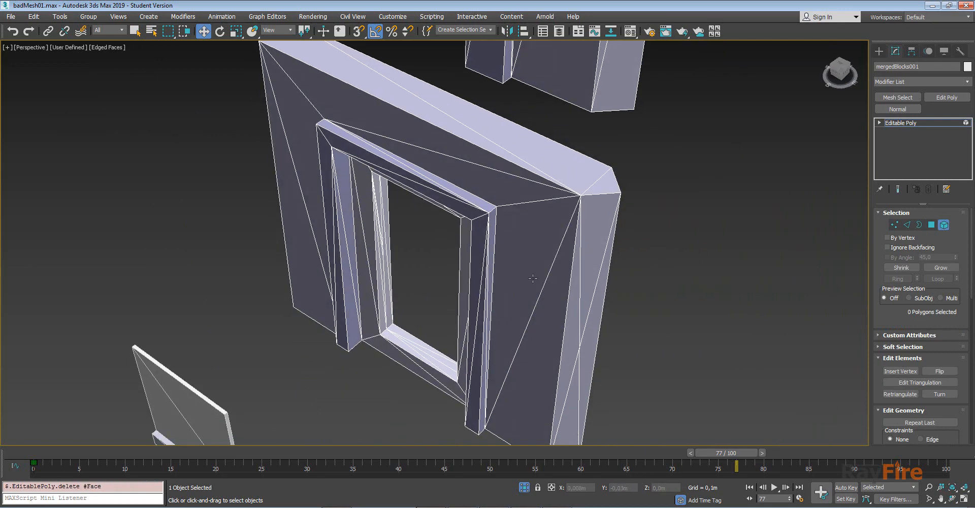
left_click(591, 264)
left_click_drag(607, 364, 639, 379)
key("Delete")
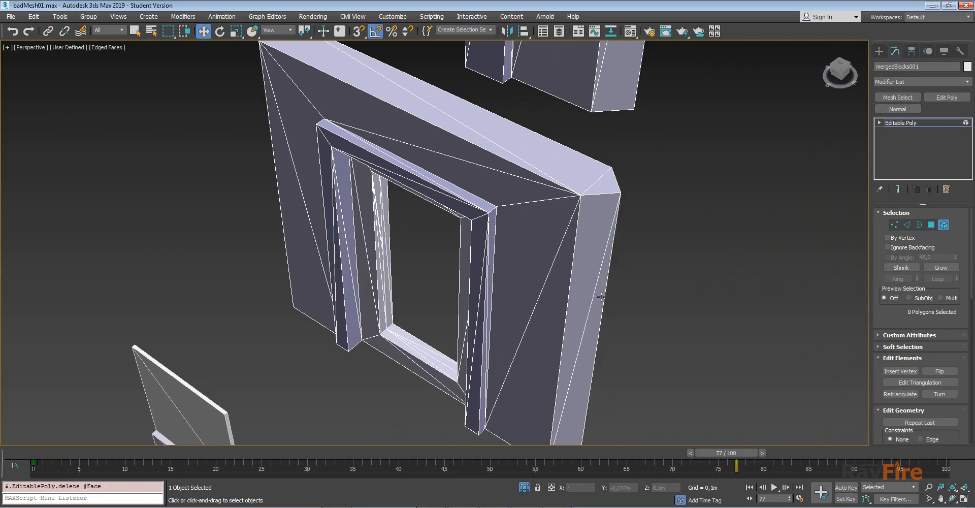
- Check the side faces and the underside caps of the upper block's legs for further duplicate elements
left_click(586, 227)
middle_click_drag(624, 231, 567, 246, "alt")
left_click(584, 224)
left_click(485, 267)
middle_click_drag(516, 178, 500, 321)
left_click(474, 216)
middle_click_drag(474, 216, 515, 179, "alt")
left_click(515, 180)
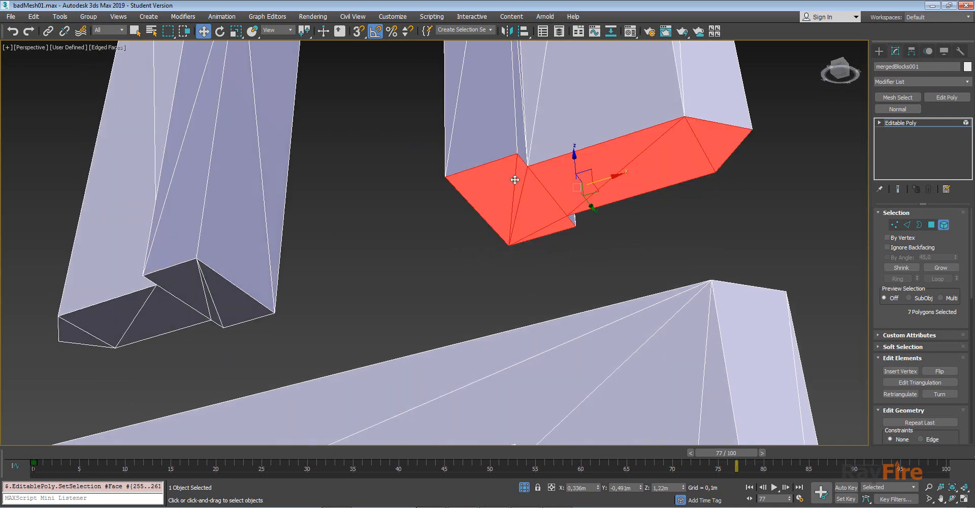
- Remove all isolated vertices left around the two wall blocks
scroll(390, 193, "down", 10)
middle_click_drag(390, 193, 384, 142, "alt")
key("1")
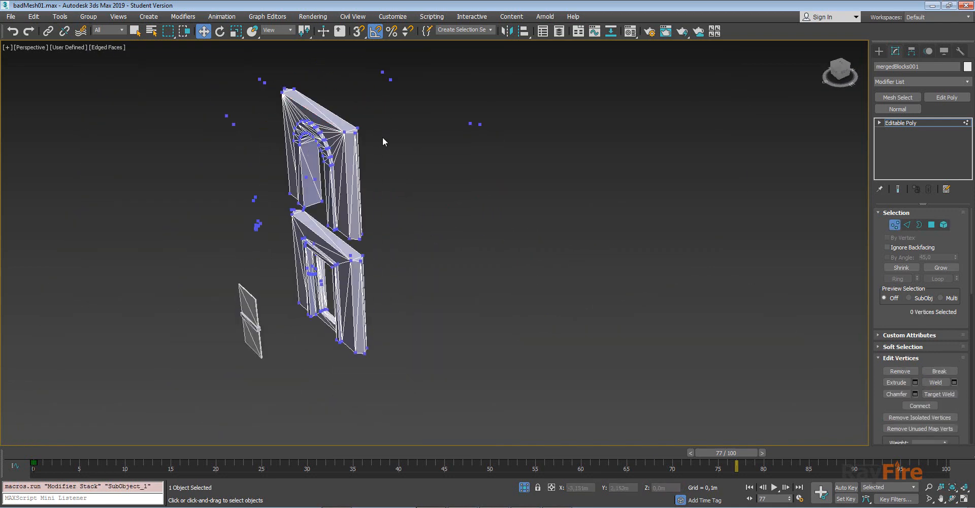
scroll(897, 301, "down", 5)
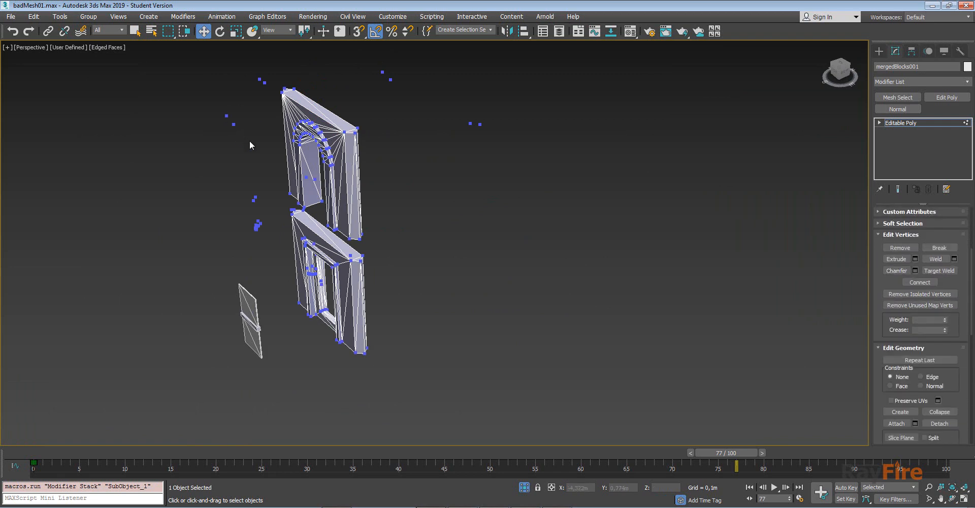
middle_click_drag(267, 132, 314, 190)
scroll(314, 189, "up", 5)
middle_click_drag(385, 234, 342, 176)
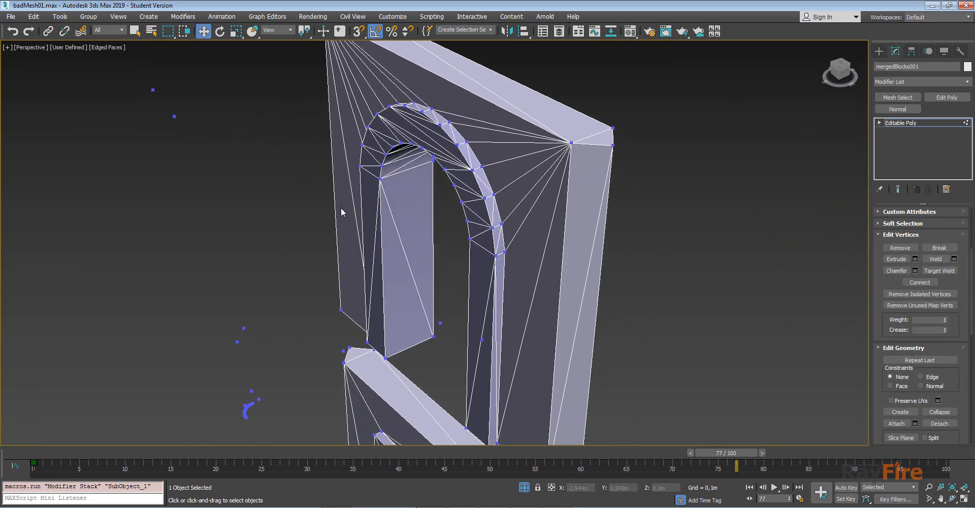
scroll(340, 207, "down", 5)
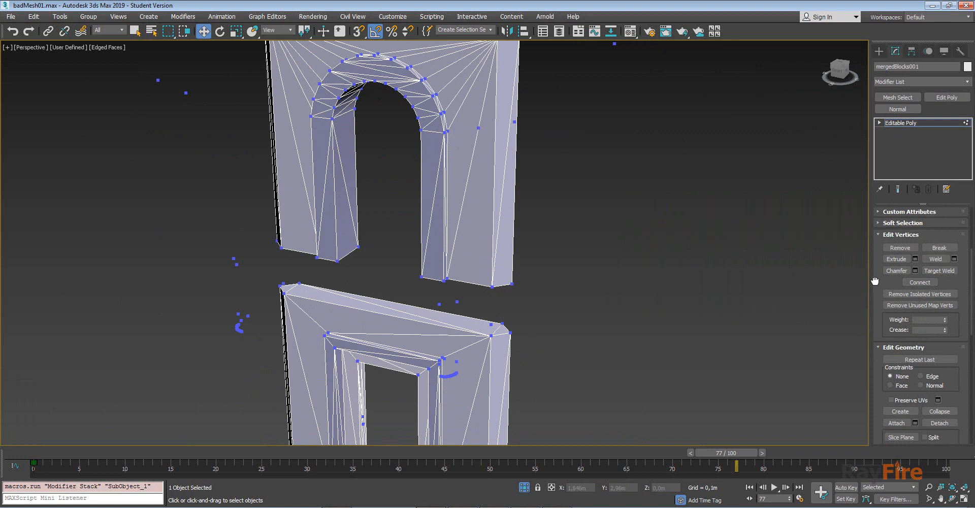
scroll(902, 243, "down", 4)
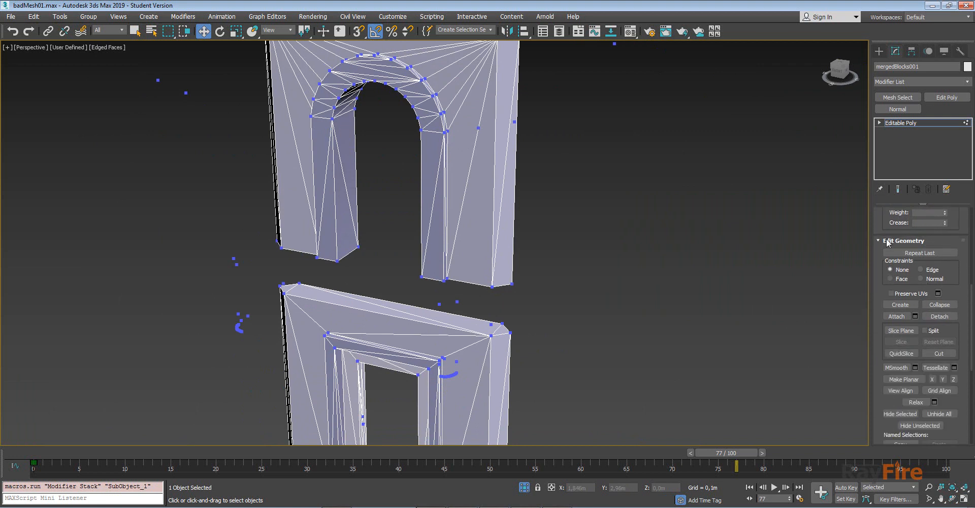
scroll(873, 364, "up", 6)
left_click(904, 352)
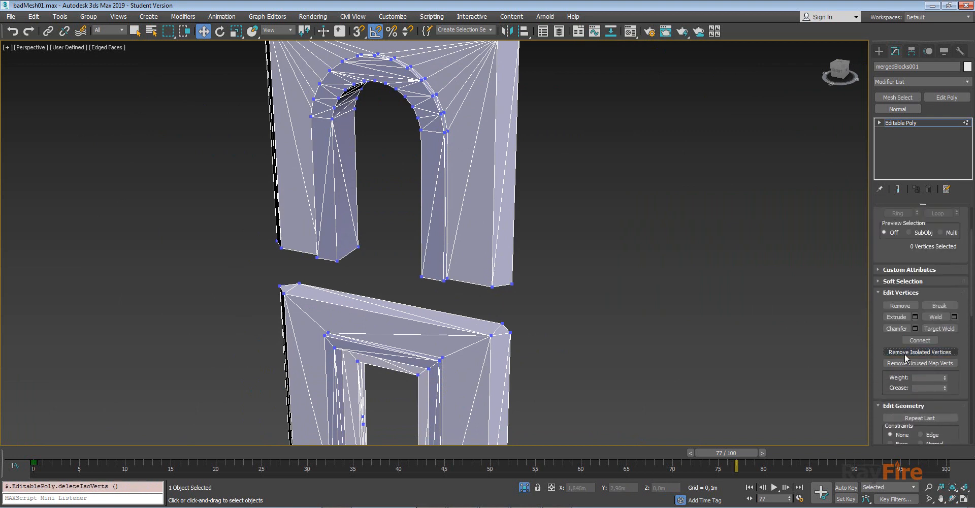
- Select every vertex of the mesh and weld them together
key("ctrl+a")
right_click(576, 188)
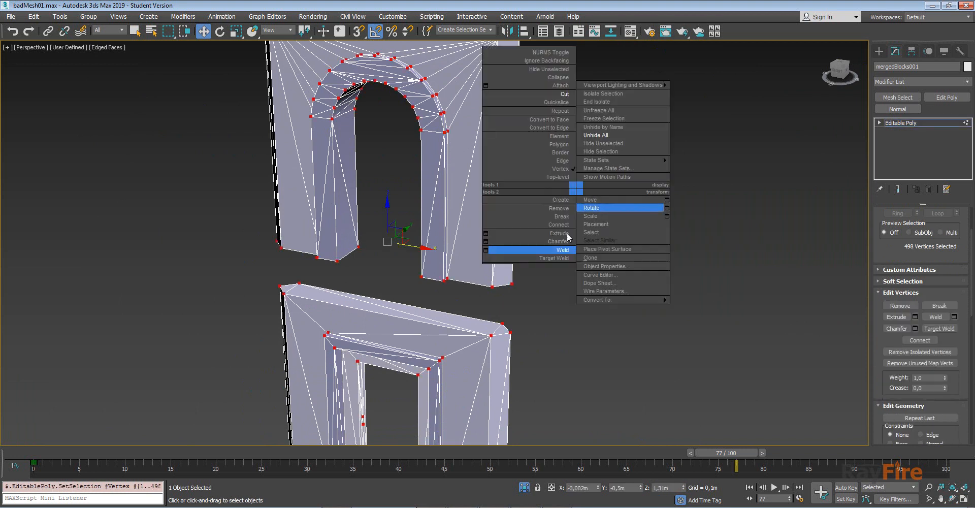
left_click(486, 250)
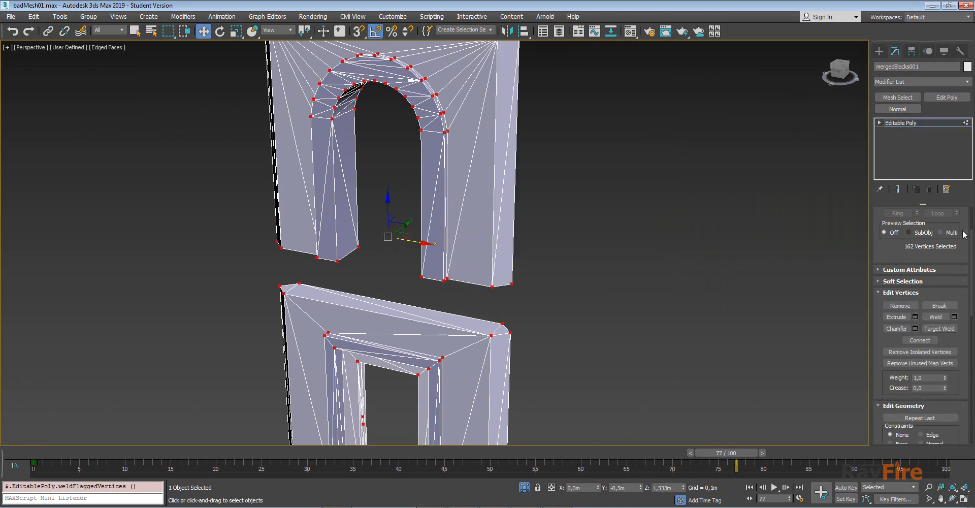
- Shift the upper arch block and the lower window block as elements to check that each is one solid piece
scroll(932, 387, "up", 3)
left_click(942, 226)
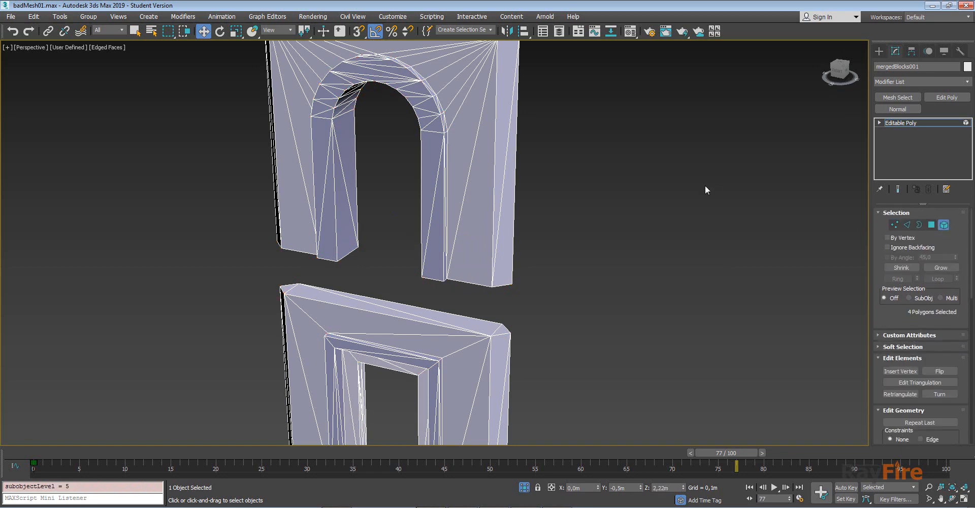
left_click(515, 170)
middle_click_drag(530, 165, 425, 227)
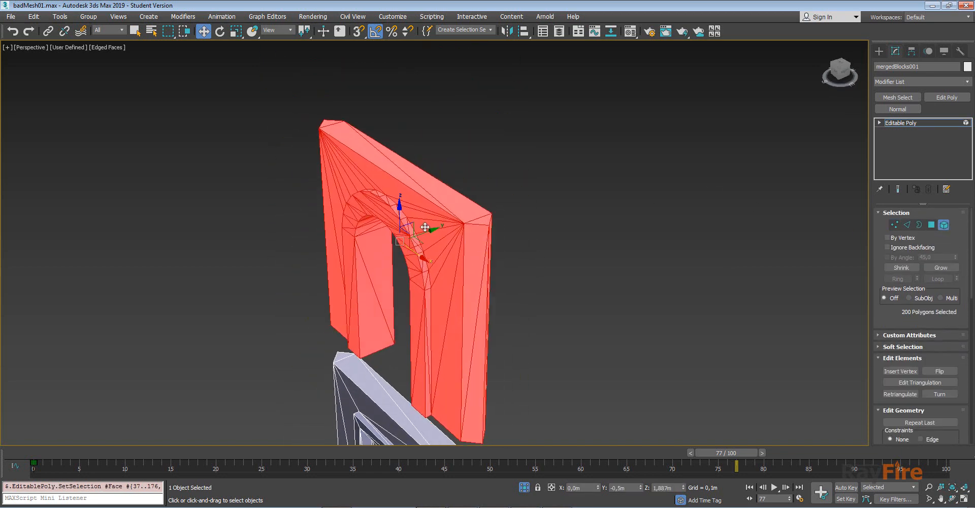
left_click_drag(431, 230, 387, 227)
key("ctrl+z")
middle_click_drag(485, 245, 476, 50)
left_click(457, 236)
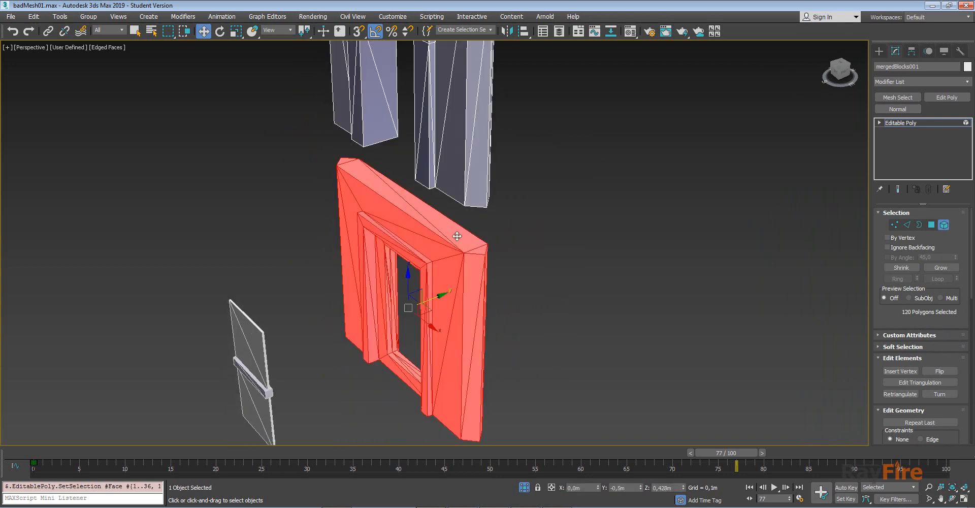
left_click_drag(487, 287, 440, 288)
key("1")
middle_click_drag(484, 273, 538, 212, "alt")
left_click(931, 121)
- Move the upper arch block element down onto the top of the lower window block
middle_click_drag(480, 159, 486, 66)
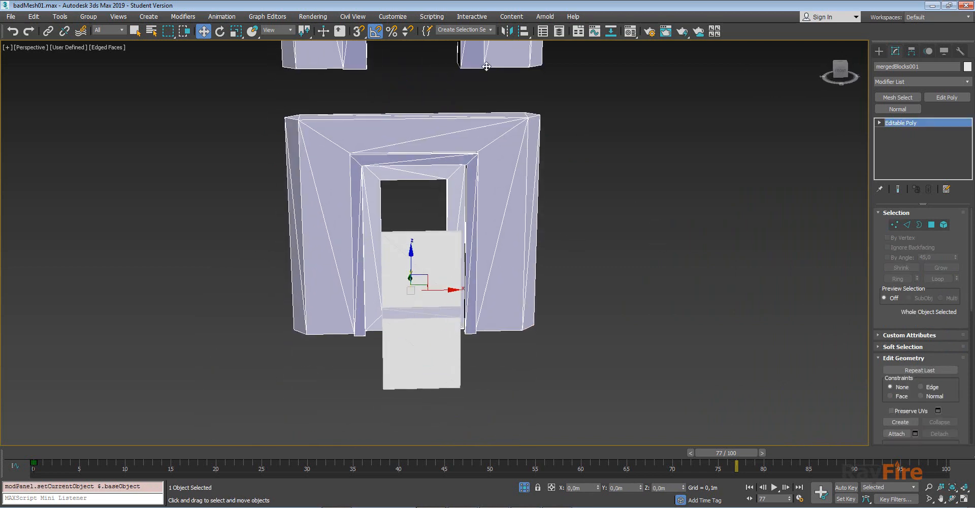
middle_click_drag(487, 99, 479, 246)
left_click(943, 224)
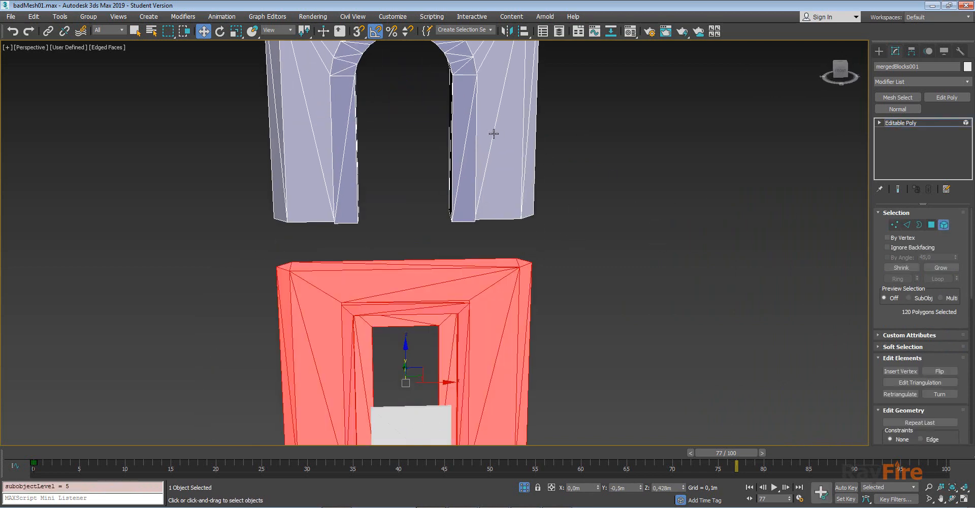
left_click(494, 133)
scroll(494, 133, "down", 4)
middle_click_drag(494, 133, 434, 166, "alt")
scroll(434, 165, "up", 4)
middle_click_drag(496, 207, 436, 180)
scroll(436, 179, "up", 3)
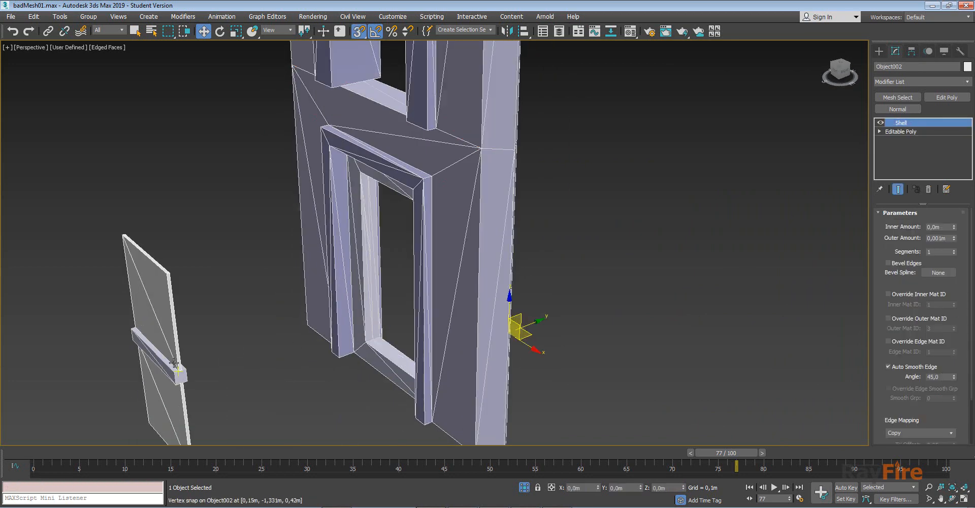
- Select the window glass and its crossbar and move them back into the lower block's window opening
middle_click_drag(214, 270, 214, 220)
left_click(164, 262, "ctrl")
left_click_drag(181, 238, 422, 202)
key("z")
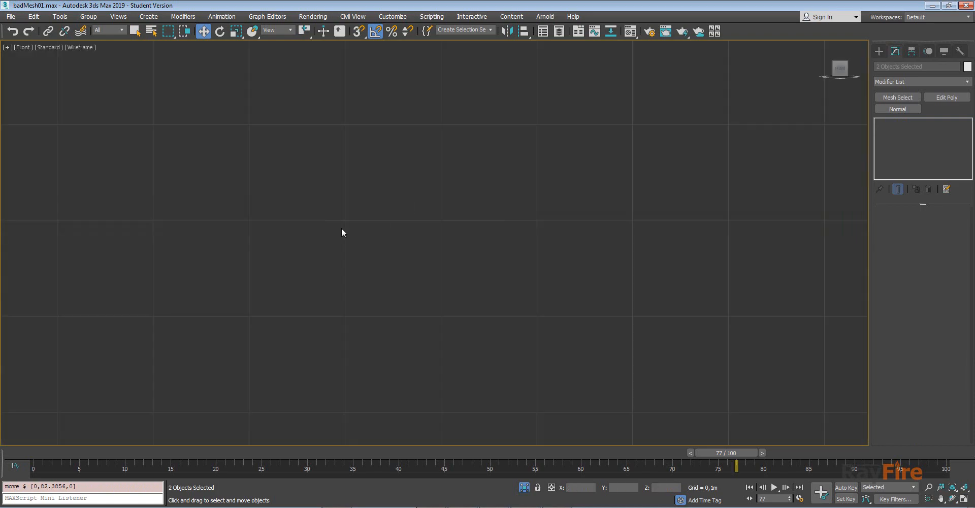
middle_click_drag(341, 233, 507, 188, "alt")
left_click_drag(396, 233, 371, 236)
middle_click_drag(457, 219, 532, 220, "alt")
- Attach the window glass and crossbar to the merged blocks mesh
left_click(532, 219)
left_click_drag(888, 319, 888, 279)
left_click(897, 394)
left_click(470, 235)
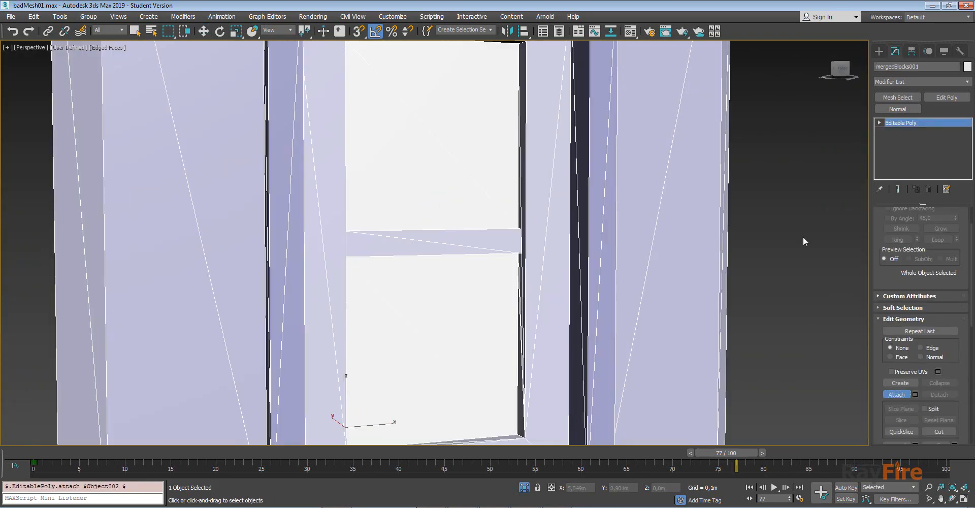
right_click(803, 238)
- Select the lower block, glass, crossbar and arch block in turn to check that they are separate elements
middle_click_drag(803, 238, 540, 216, "alt")
scroll(541, 215, "down", 3)
left_click(703, 285)
middle_click_drag(668, 285, 651, 410)
left_click(651, 409)
left_click(943, 225)
left_click(605, 264)
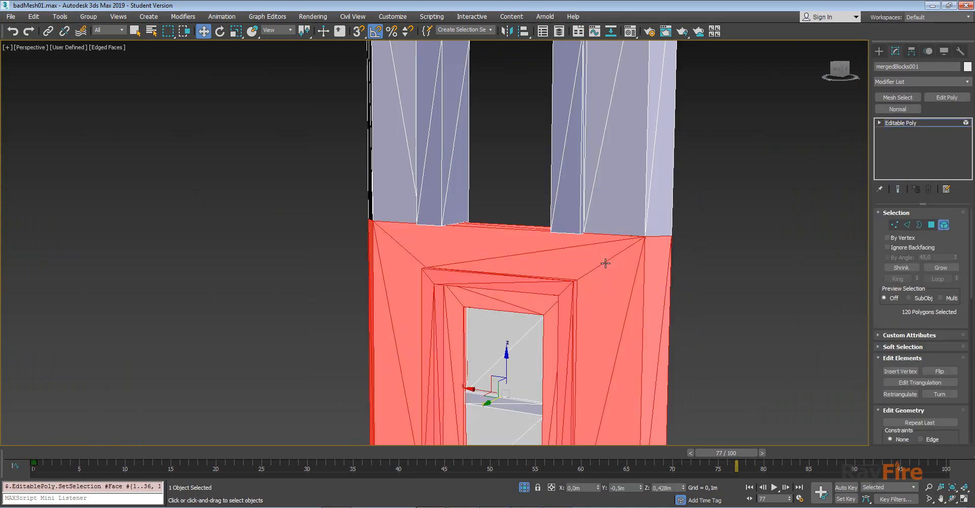
left_click(511, 350)
left_click(475, 396)
left_click(450, 382)
scroll(575, 318, "up", 2)
middle_click_drag(574, 318, 527, 291, "alt")
scroll(357, 246, "up", 3)
scroll(526, 291, "down", 2)
left_click(596, 214)
middle_click_drag(539, 207, 504, 251, "alt")
left_click(953, 122)
scroll(561, 162, "down", 5)
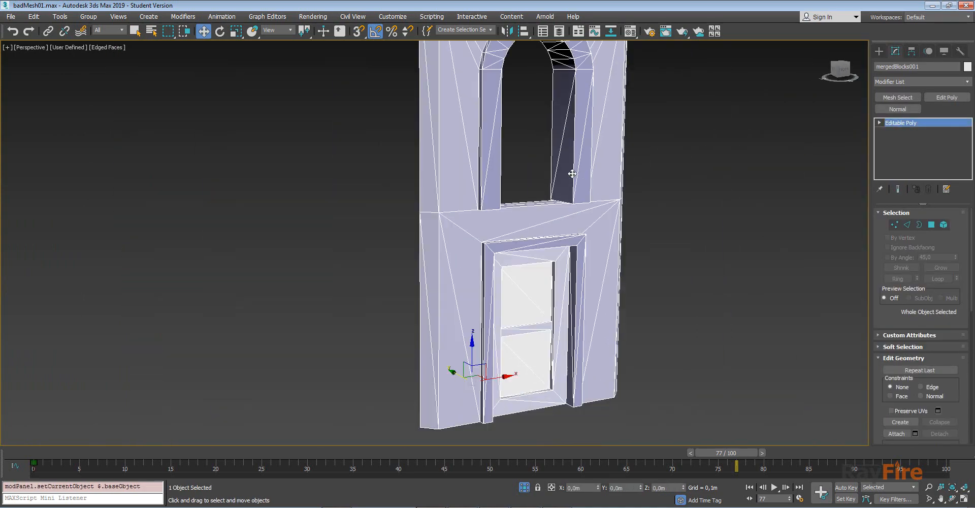
- Export the repaired wall block as an FBX file named block_2 with the existing export settings
middle_click_drag(570, 170, 543, 248)
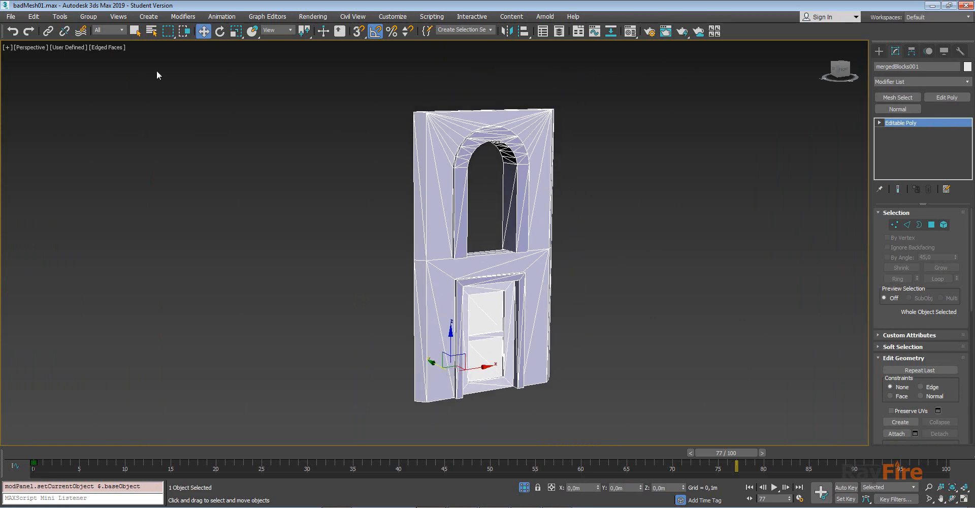
middle_click_drag(341, 147, 477, 218, "alt")
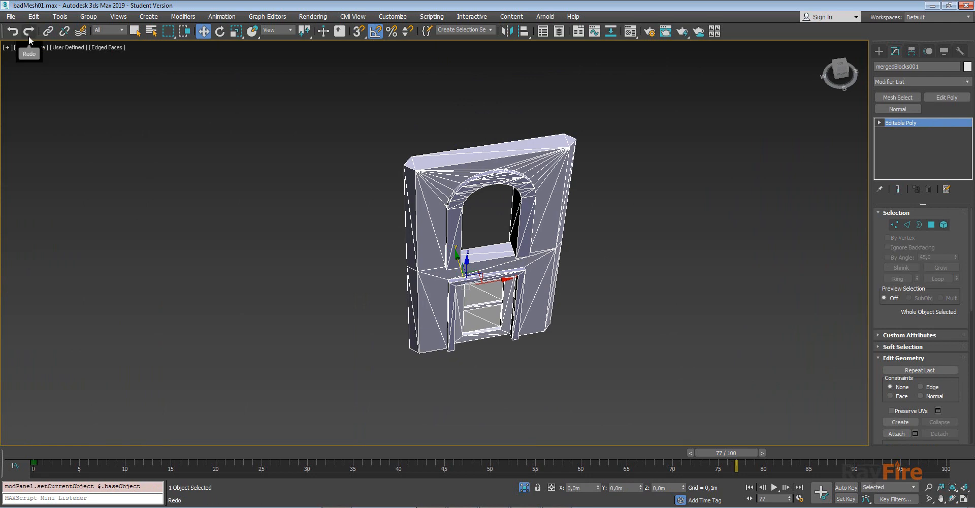
middle_click_drag(336, 184, 320, 153, "alt")
left_click(12, 18)
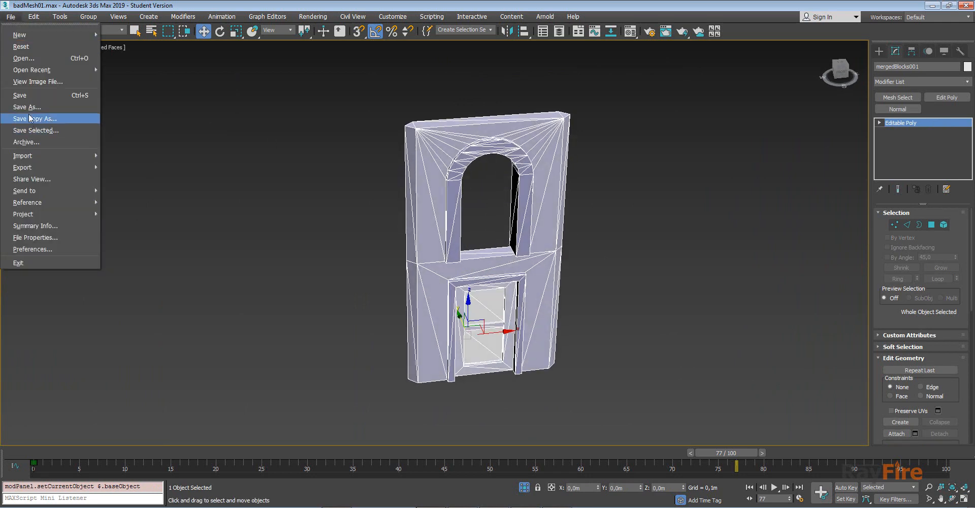
mouse_move(45, 166)
left_click(142, 184)
type("2")
key("Return")
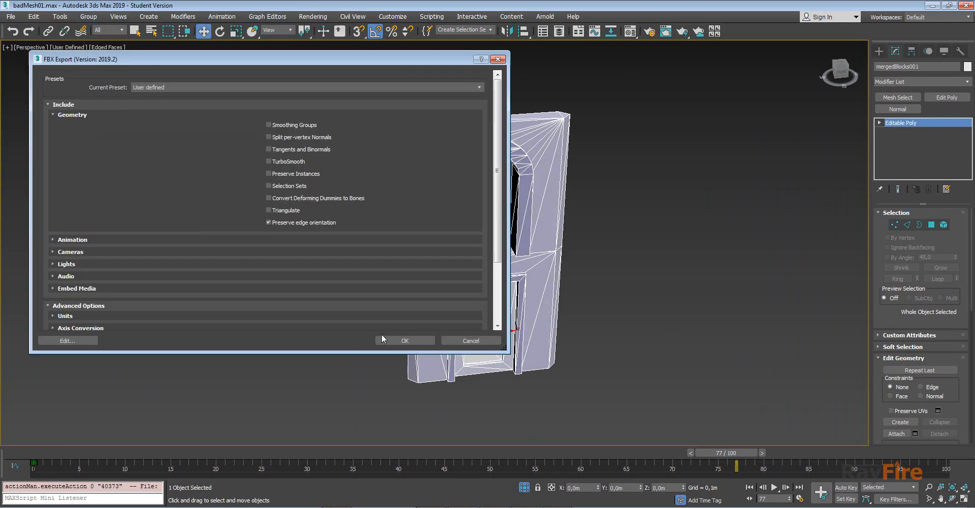
left_click(401, 339)
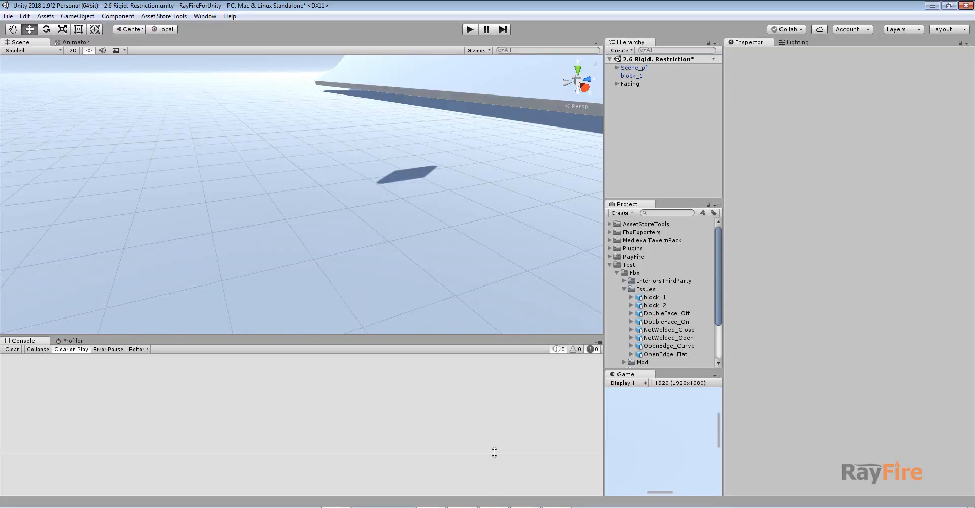
- In Unity, add the block_2 model to the scene and set its position to X 0, Y 0, Z 0
left_click(655, 305)
left_click_drag(658, 307, 635, 72)
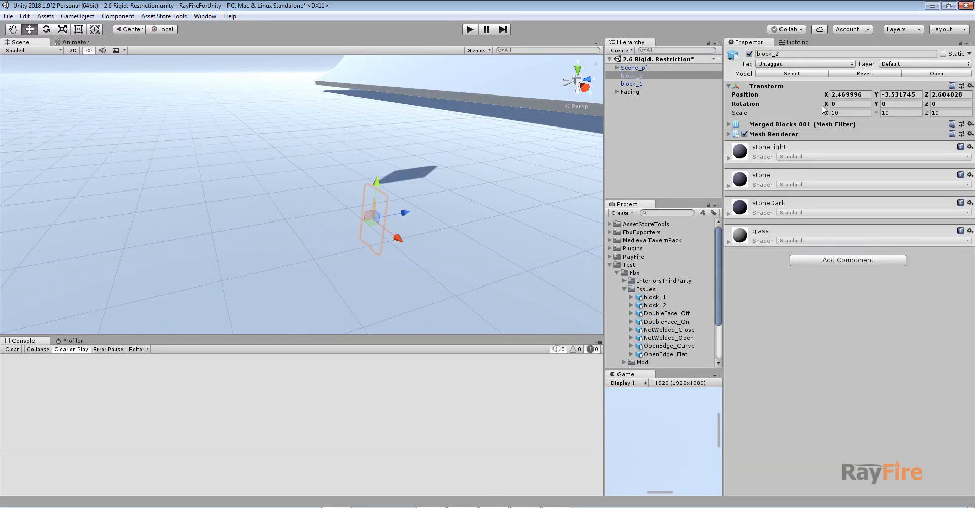
left_click(849, 94)
type("0")
key("Tab")
key("0")
key("Tab")
type("0")
key("Return")
- Undo the accidental shift of block_2 and add a RayFire Shatter component to it
key("f")
left_click_drag(392, 148, 360, 195, "alt")
scroll(431, 188, "down", 5)
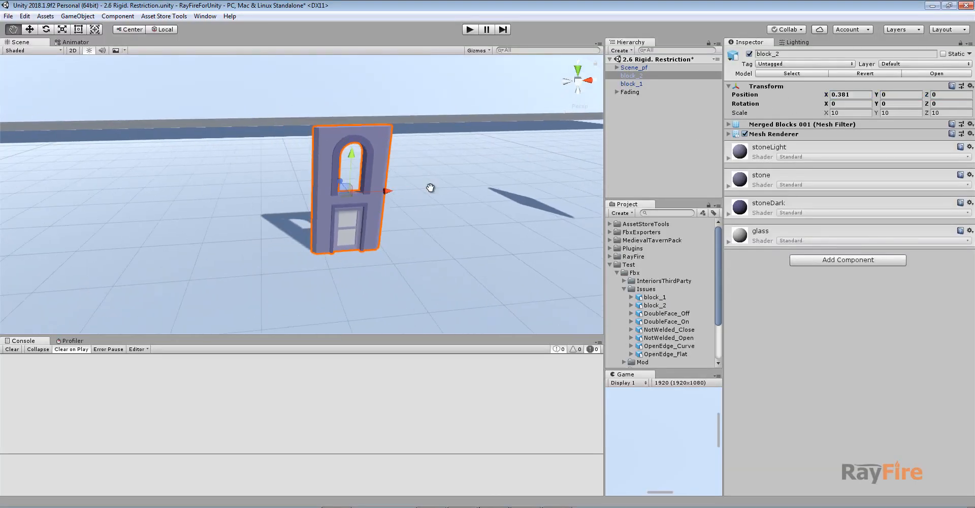
middle_click_drag(431, 188, 438, 196)
key("ctrl+z")
left_click(813, 260)
scroll(812, 349, "down", 1)
left_click(813, 401)
- Fragment block_2 using the Voronoi type with an amount of 30
middle_click_drag(359, 202, 336, 191)
key("z")
scroll(335, 191, "up", 5)
left_click_drag(301, 205, 409, 192, "alt")
left_click(822, 158)
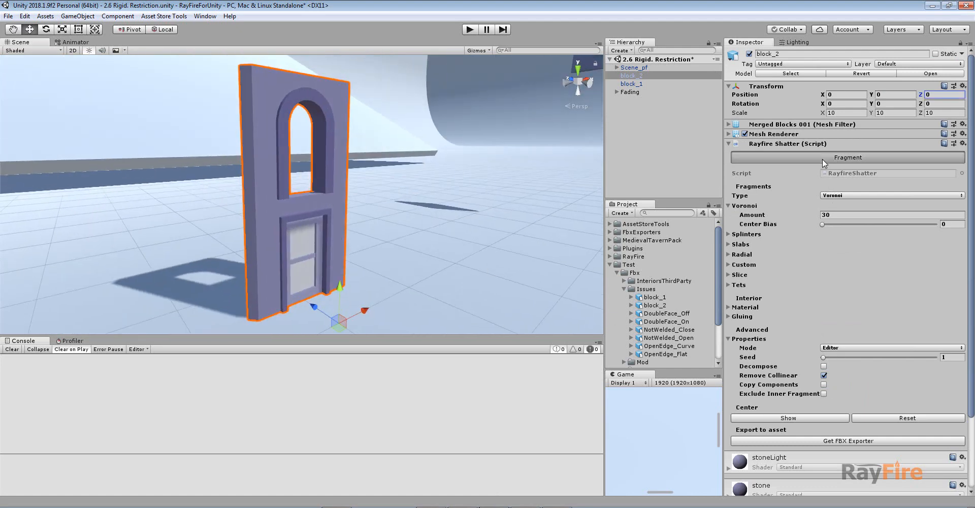
- Inspect the fragments of block_2 by spreading and closing them with the scale preview, and delete the last fragmentation
mouse_move(786, 206)
left_mouse_down()
mouse_move(809, 206)
mouse_move(782, 206)
left_mouse_up()
left_click_drag(327, 211, 602, 213, "alt")
left_click_drag(823, 207, 882, 207)
left_click_drag(391, 213, 432, 219, "alt")
scroll(299, 200, "up", 3)
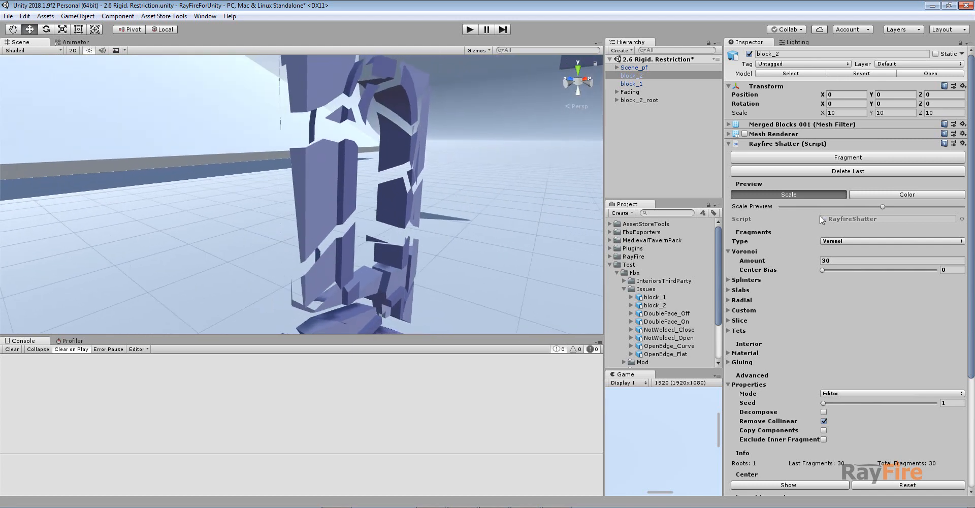
left_click_drag(788, 206, 785, 208)
middle_click_drag(301, 234, 361, 167)
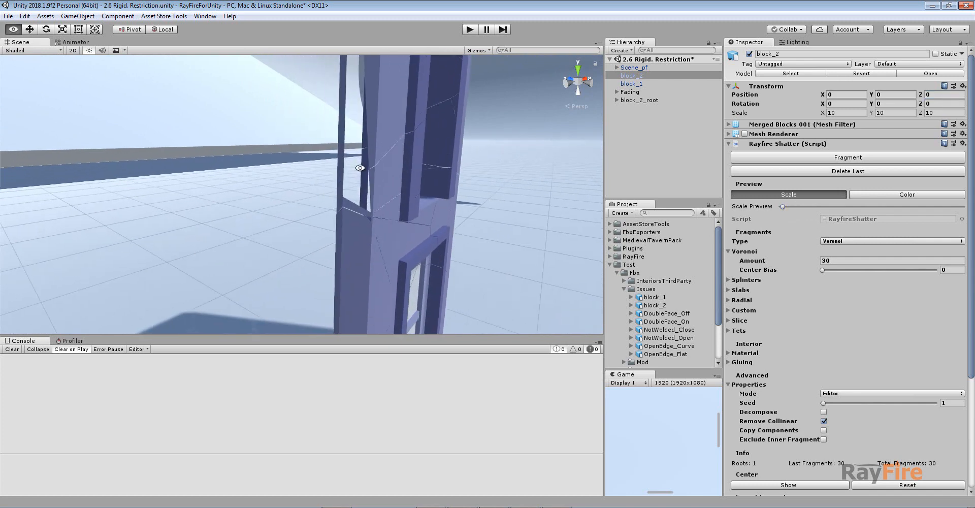
mouse_move(362, 167)
left_mouse_down("alt")
mouse_move(370, 174)
mouse_move(352, 182)
left_mouse_up("alt")
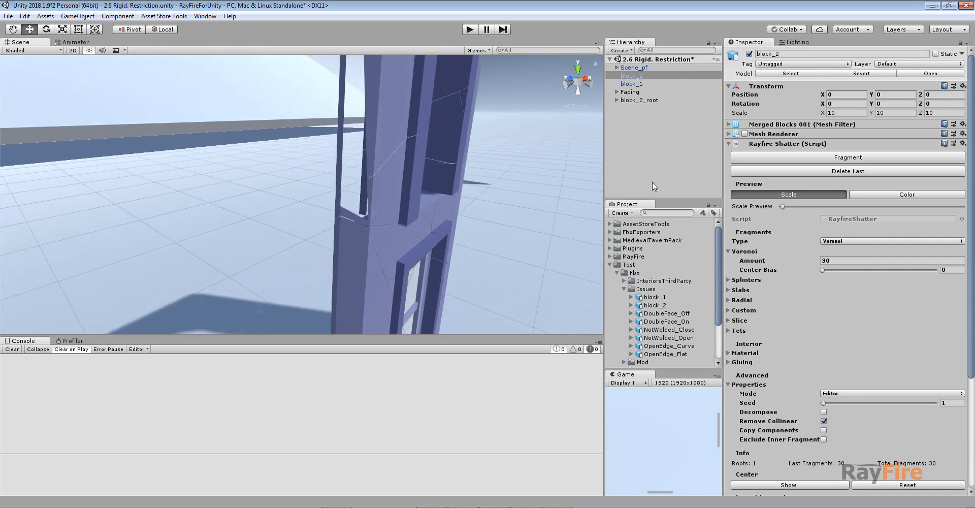
left_click(796, 173)
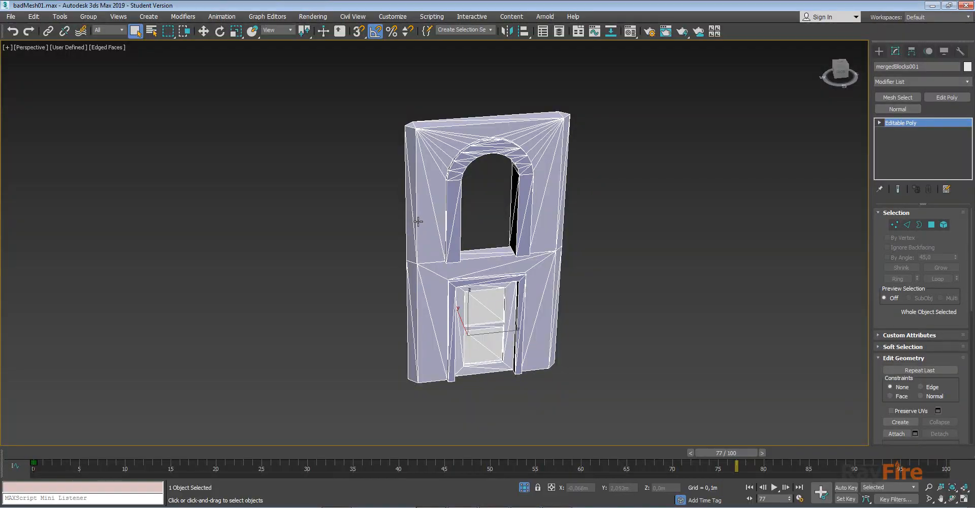
- In 3ds Max, select the upper arch block element and raise it clear of the lower window block
left_click(944, 224)
left_click(459, 150)
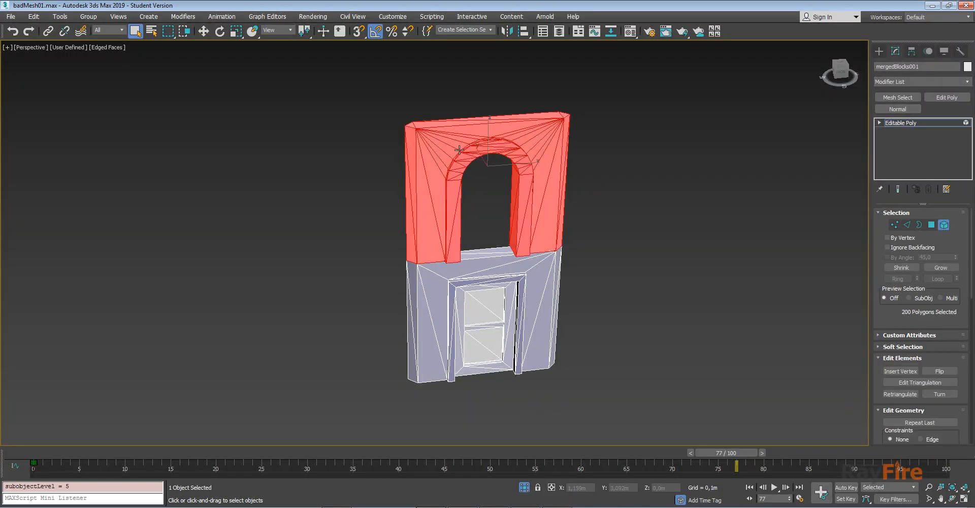
key("w")
left_click_drag(488, 132, 489, 95)
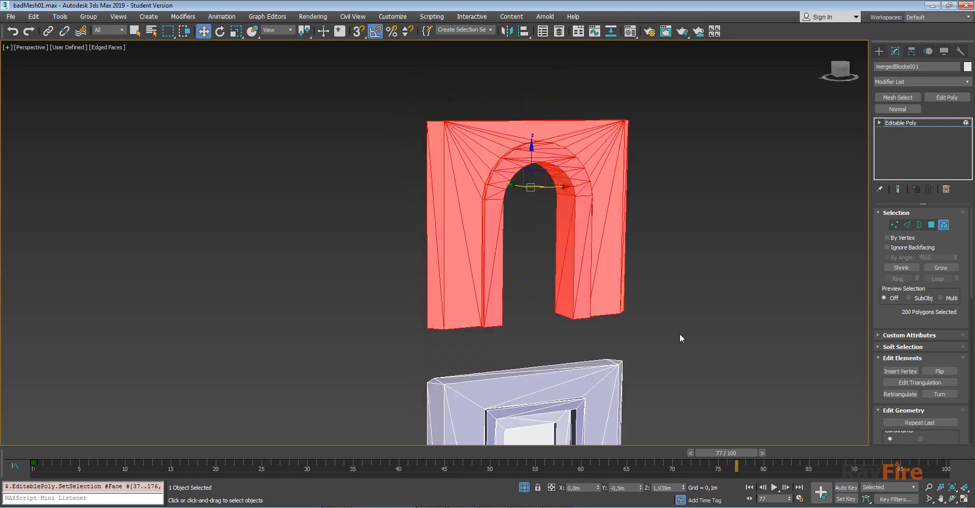
- Detach the arch element as a separate object with a block_ name and rename the remaining lower block block_2
left_click_drag(877, 308, 876, 199)
left_click(932, 378)
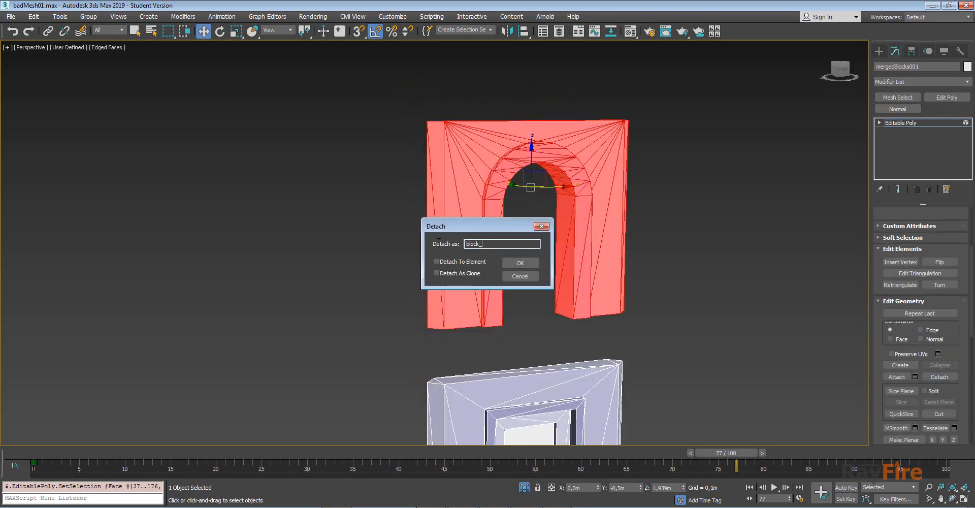
type("block_")
key("Return")
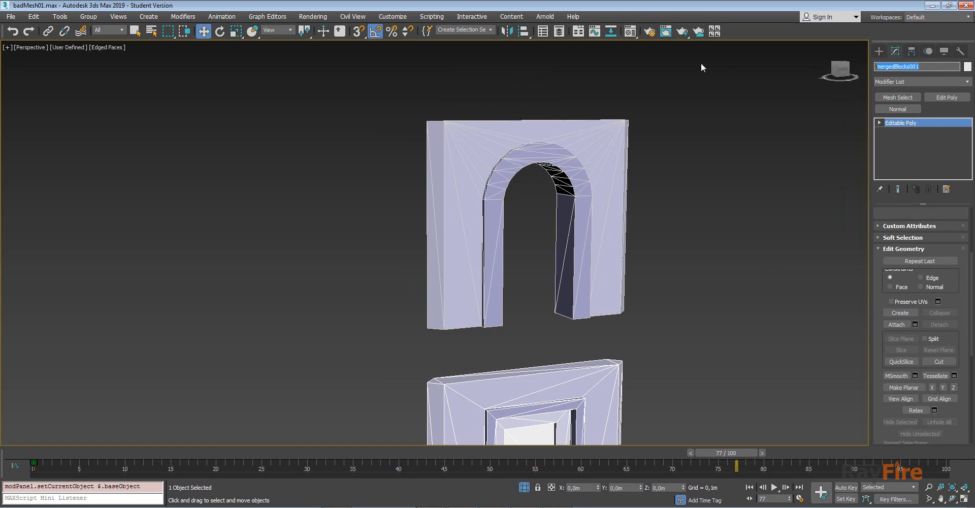
type("2")
key("Return")
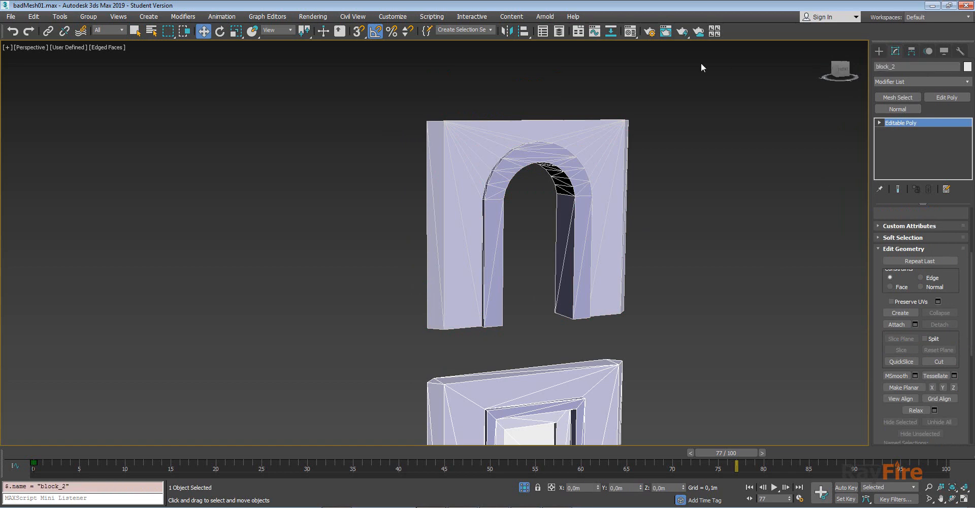
- Export only the lower window block as block_2.FBX to the Issues folder, replacing the existing file
left_click(605, 214)
left_click(564, 387)
left_click(3, 18)
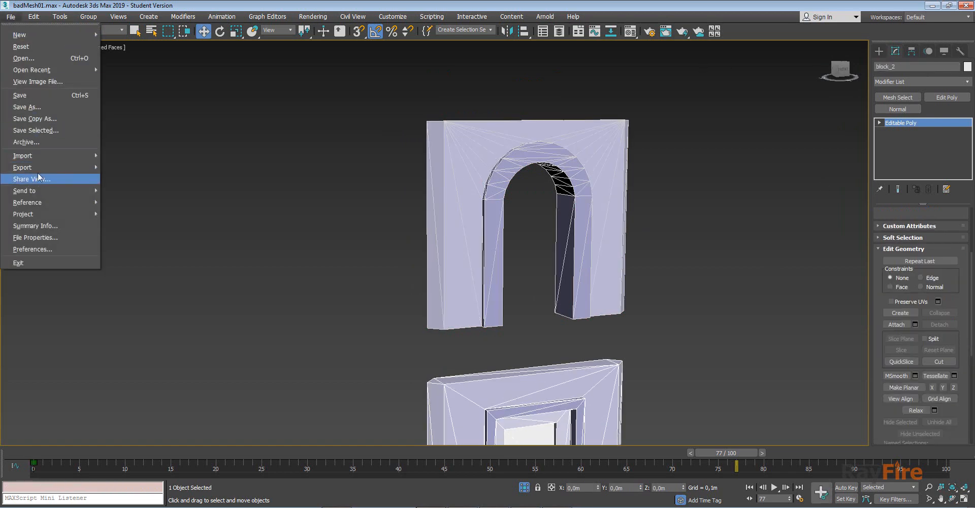
mouse_move(60, 177)
left_click(142, 185)
left_click(325, 217)
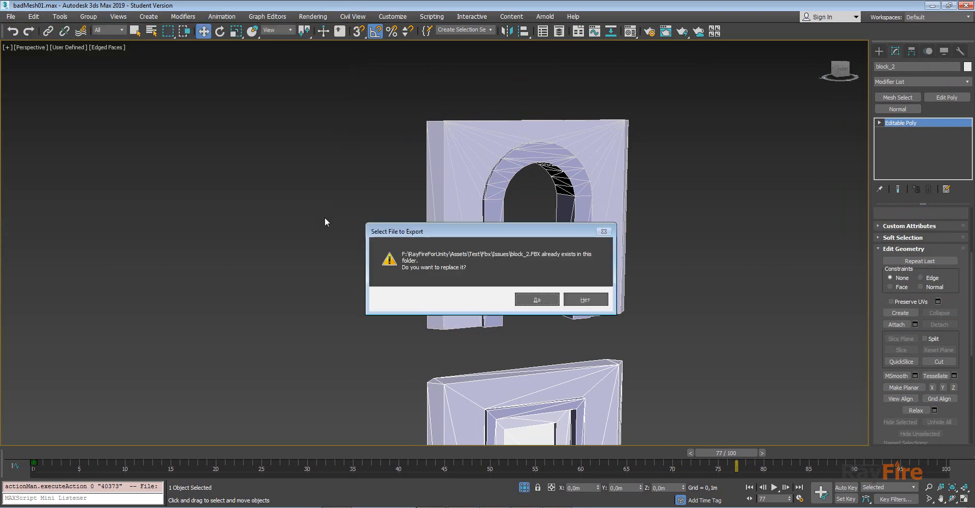
left_click(535, 299)
left_click(405, 341)
- Select the upper arch block and export only it as block_3.FBX to the Issues folder
left_click(605, 214)
left_click(10, 16)
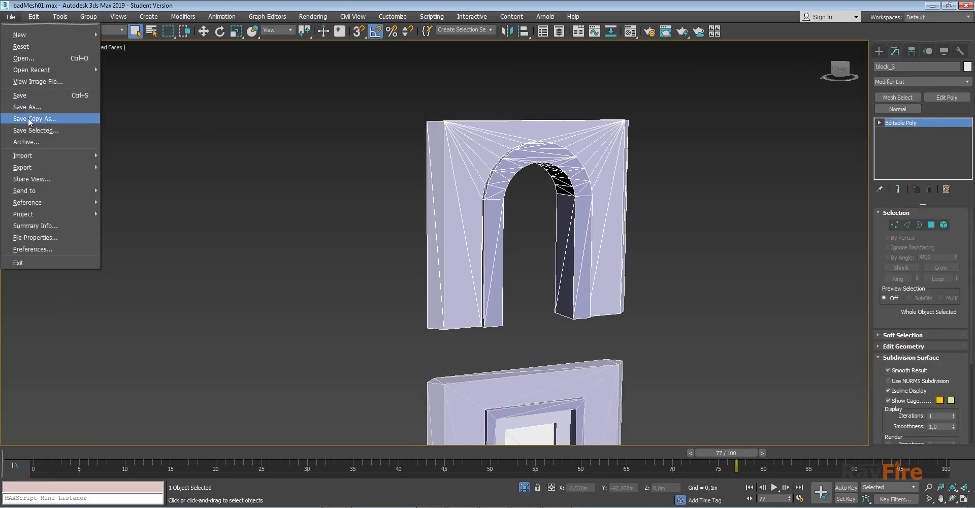
mouse_move(50, 167)
left_click(154, 185)
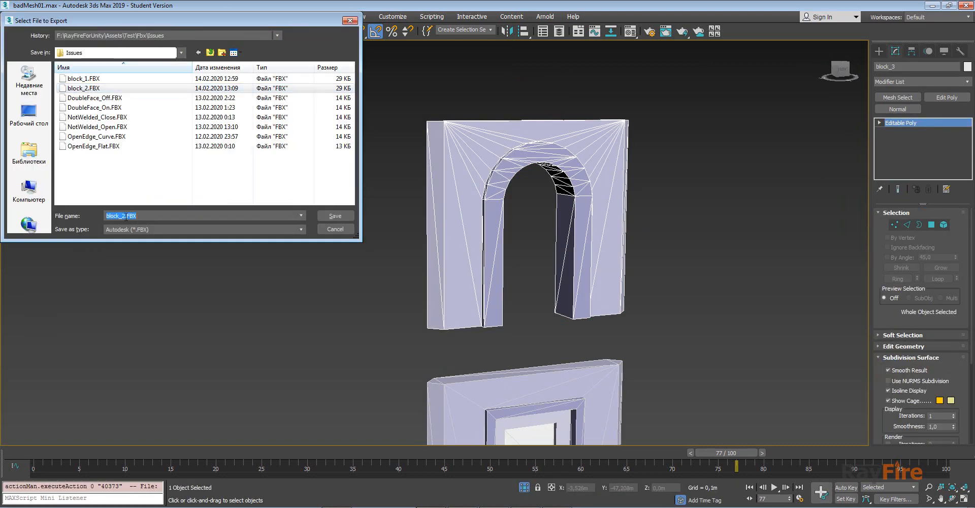
key("Return")
left_click(391, 348)
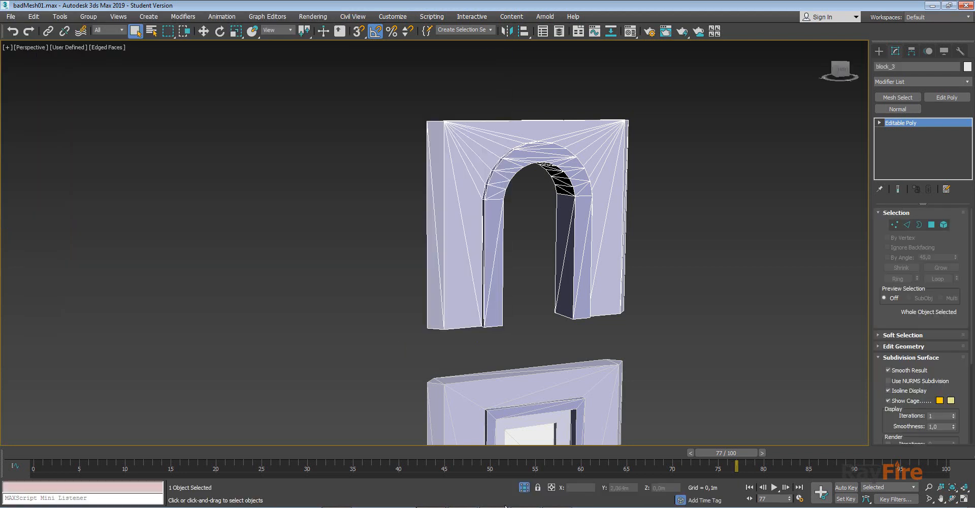
- Switch to Unity and fragment the reimported block_2 with the Voronoi type and an amount of 30
key("alt+Tab")
scroll(387, 202, "down", 3)
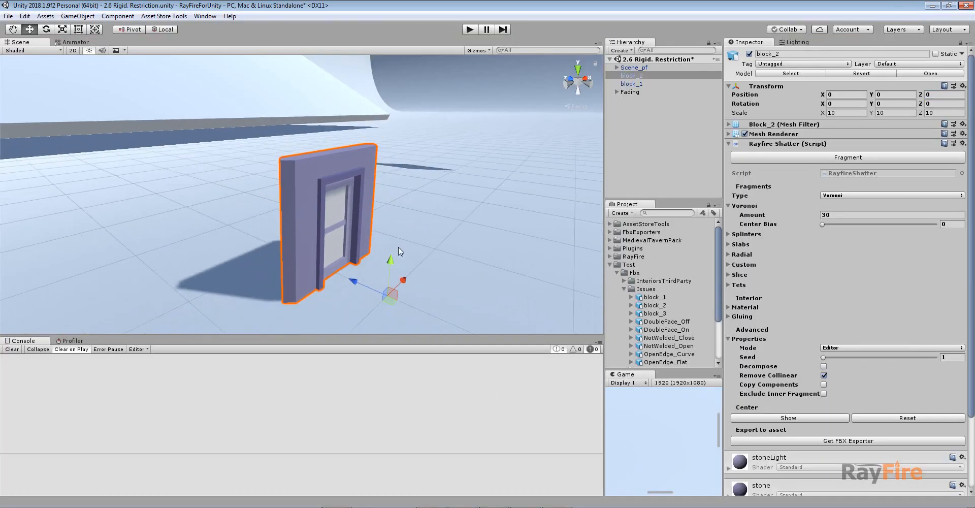
mouse_move(350, 239)
left_mouse_down("alt")
mouse_move(378, 239)
mouse_move(363, 239)
left_mouse_up("alt")
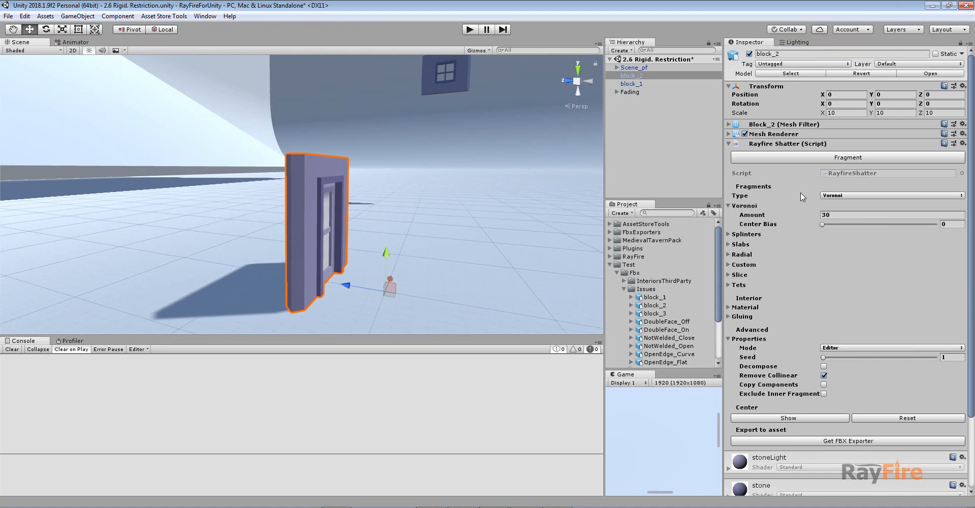
left_click(817, 157)
- Spread the fragments of block_2 apart with the scale preview and examine them from several angles
left_click_drag(437, 214, 516, 213, "alt")
left_click_drag(783, 207, 883, 206)
scroll(386, 218, "up", 3)
left_click_drag(386, 219, 305, 226, "alt")
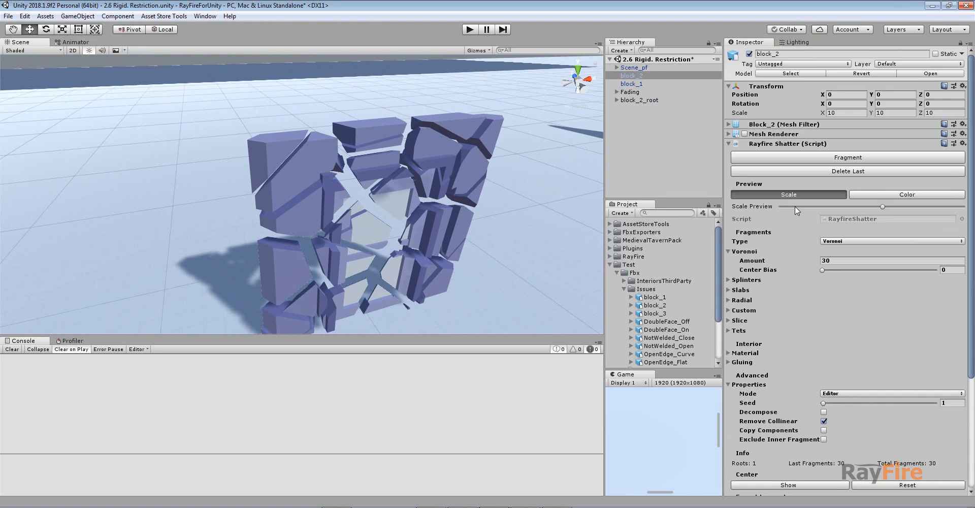
- Delete block_2's last fragments and place block_3 in the scene at position 0, 0, 0
left_click(811, 171)
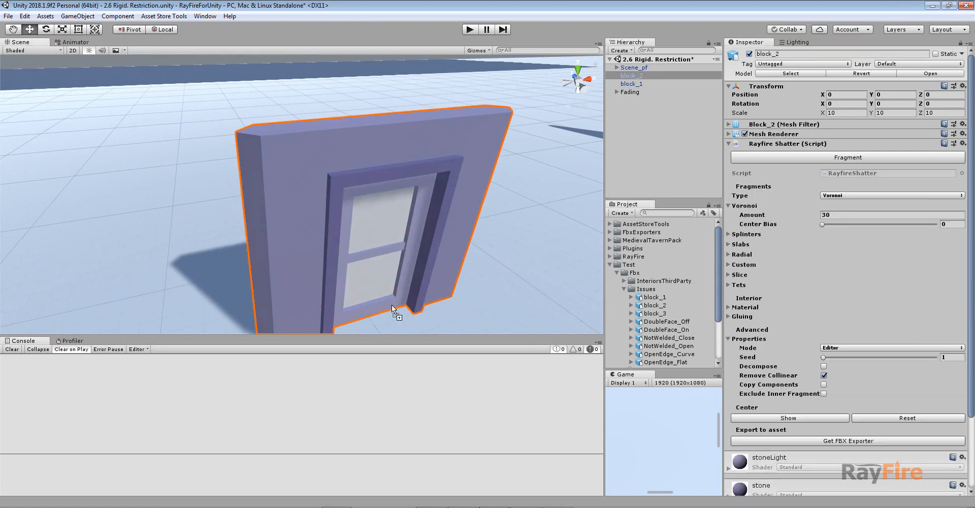
left_click_drag(392, 305, 109, 289)
type("0")
key("Tab")
type("0")
key("Tab")
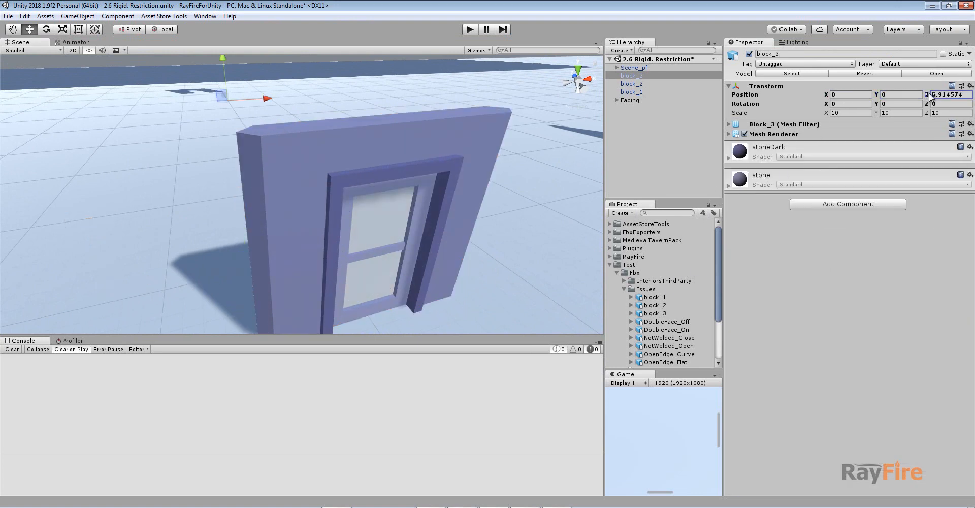
type("0")
key("Return")
key("f")
- Add a Rayfire Shatter component to block_3, fragment it into 30 Voronoi pieces and spread them with Scale Preview
left_click(843, 204)
scroll(856, 272, "down", 3)
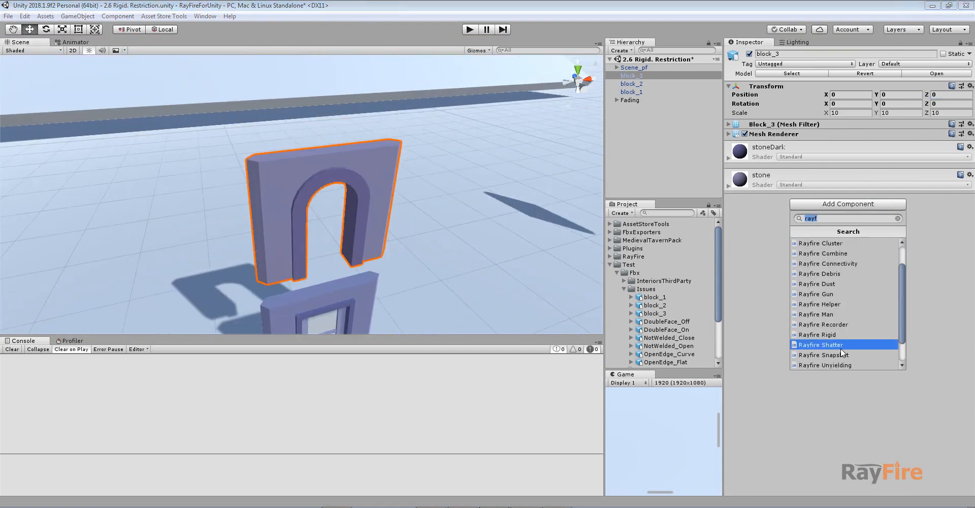
left_click(843, 338)
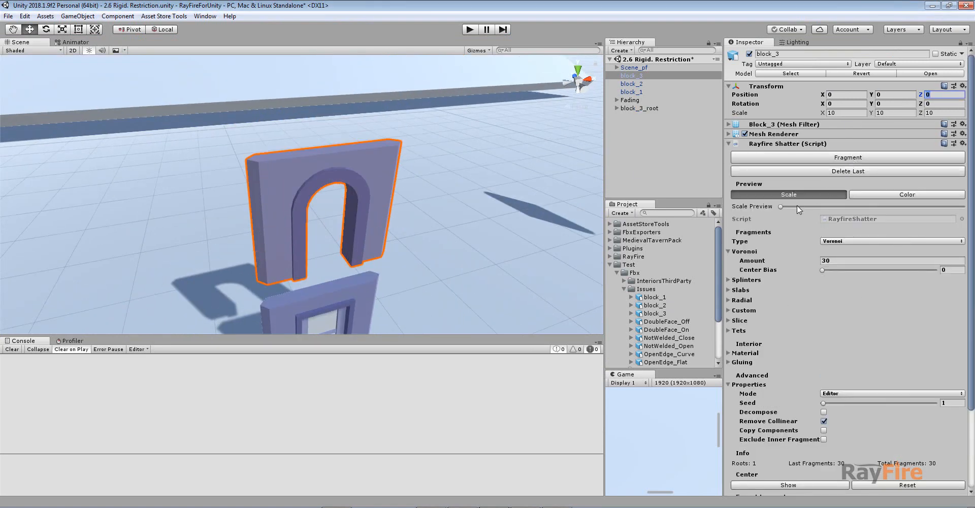
left_click_drag(797, 205, 837, 206)
- Examine the fragmented arch and its legs from several angles and reset its Scale Preview
middle_click_drag(519, 224, 382, 217)
left_click_drag(382, 217, 306, 185, "alt")
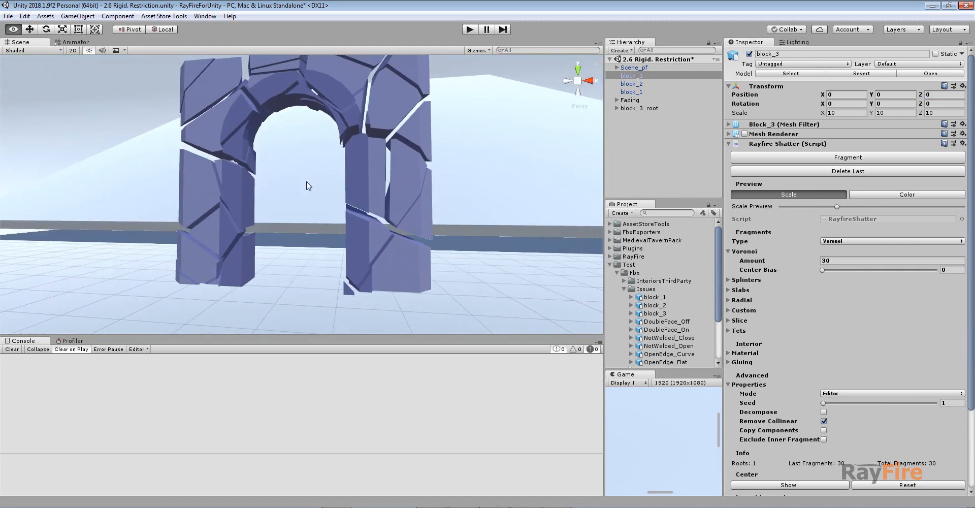
middle_click_drag(307, 185, 296, 127)
left_click_drag(285, 159, 382, 201, "alt")
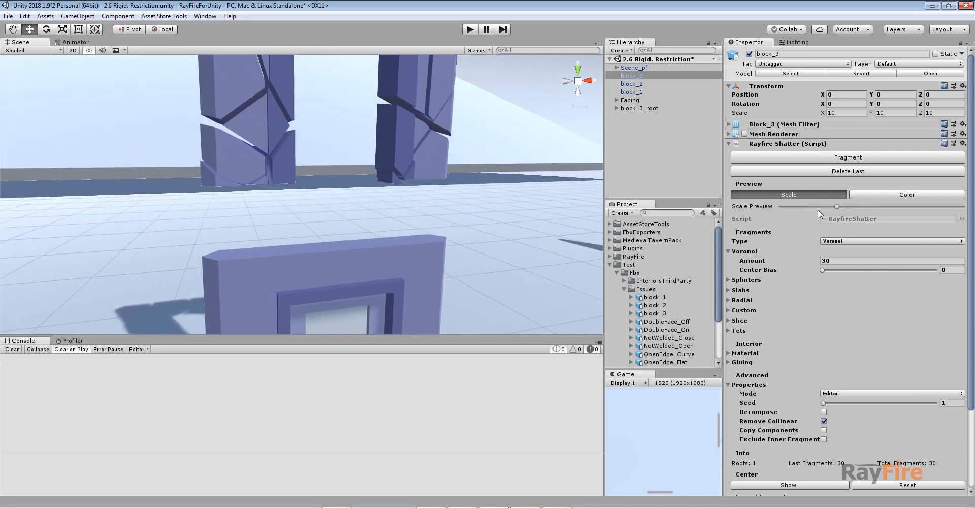
left_click_drag(816, 211, 764, 207)
- Select block_2 and examine its top face and the gap beneath the arch's legs
middle_click_drag(258, 175, 312, 167)
scroll(300, 156, "up", 2)
left_click(327, 213)
scroll(327, 212, "up", 3)
left_click_drag(311, 164, 327, 273, "alt")
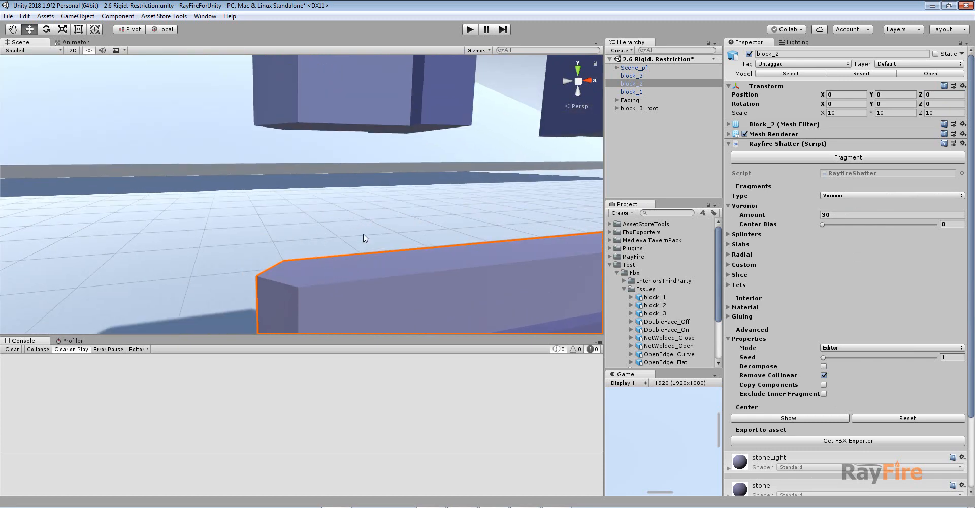
left_click_drag(455, 238, 401, 239, "alt")
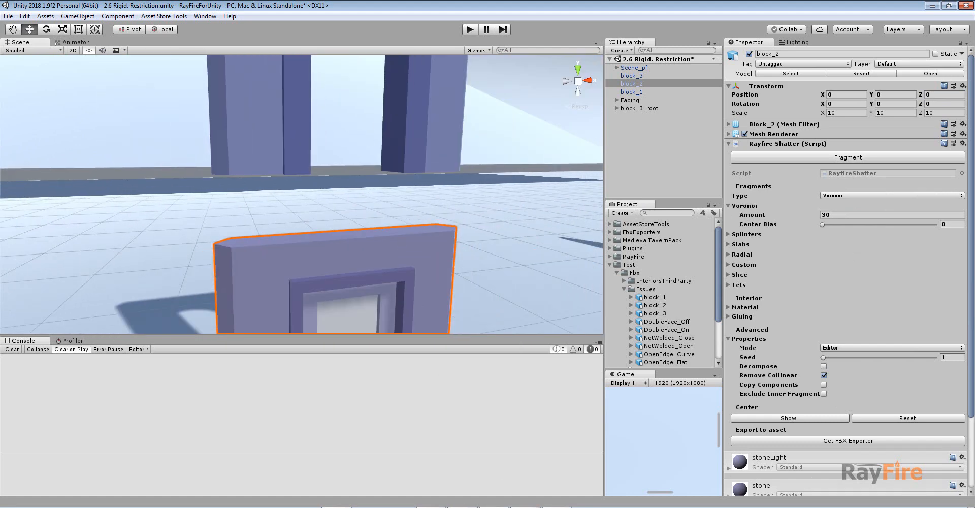
- Switch to 3ds Max and move the block_3 arch down with vertex snap onto block_2's top corner
key("alt+Tab")
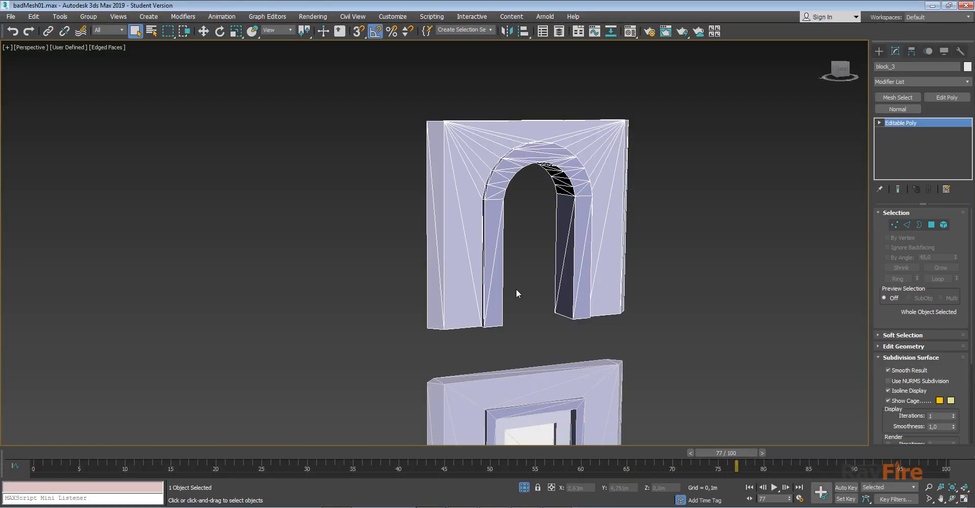
scroll(518, 293, "down", 2)
middle_click_drag(518, 293, 463, 240)
scroll(452, 231, "up", 5)
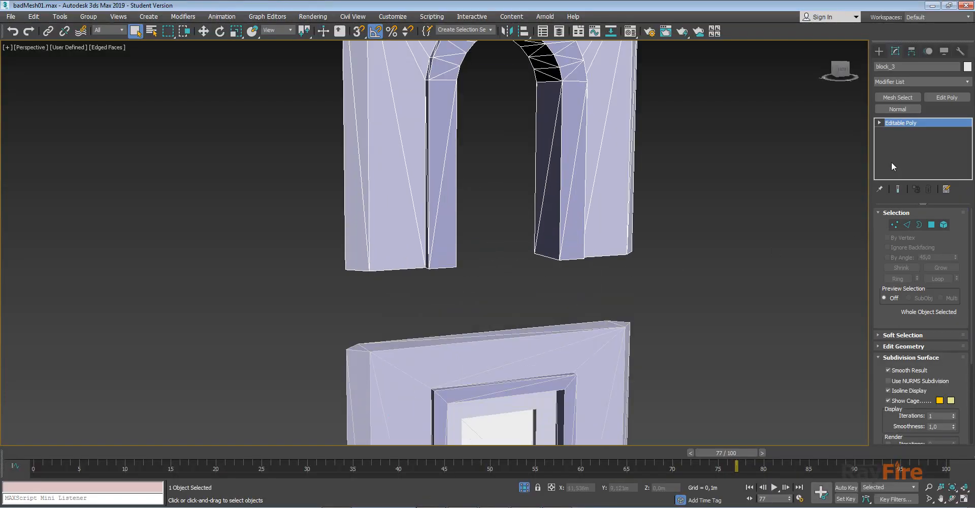
left_click(942, 225)
left_click(935, 125)
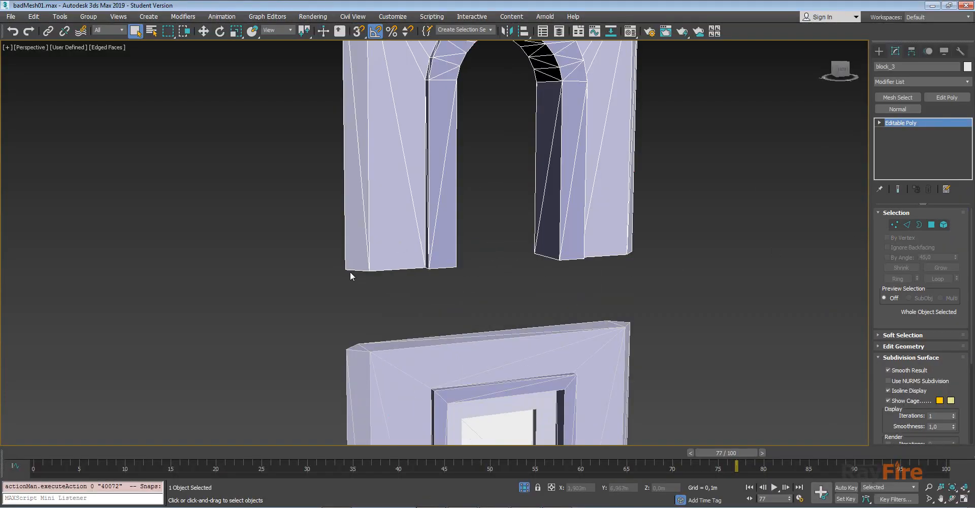
key("w")
key("s")
left_click_drag(347, 269, 347, 349)
scroll(350, 344, "up", 5)
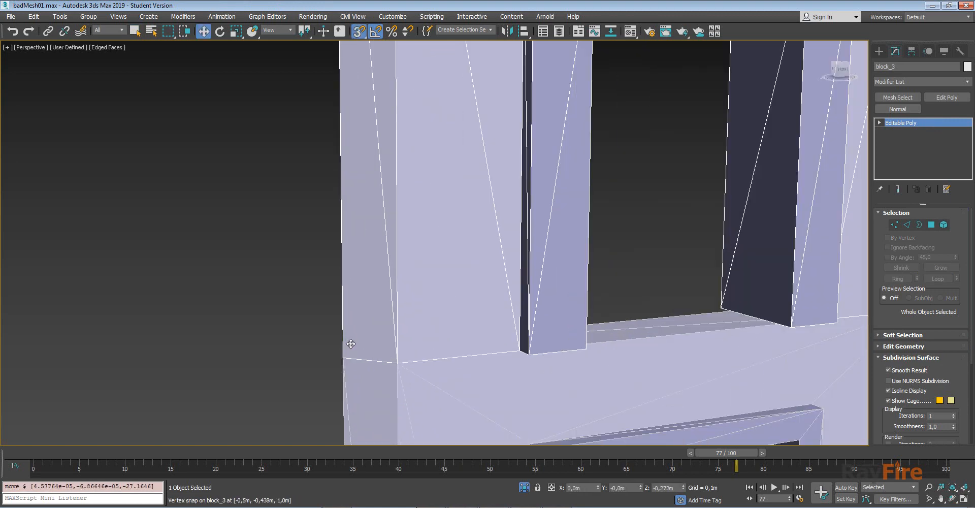
- Select the arch's bottom vertices and inspect where its legs meet block_2
middle_click_drag(433, 294, 434, 309, "alt")
key("1")
middle_click_drag(865, 152, 862, 162, "alt")
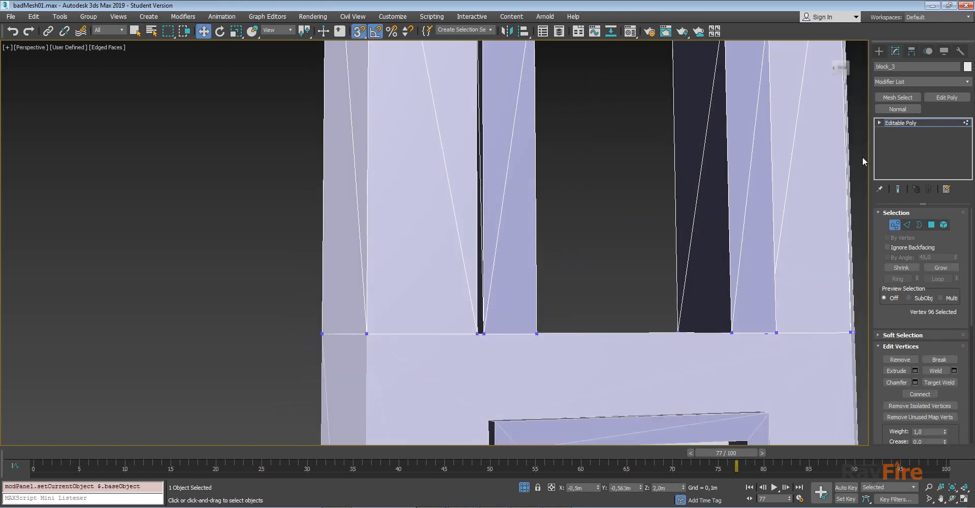
left_click_drag(248, 284, 862, 366)
middle_click_drag(689, 347, 612, 351, "alt")
left_click(900, 122)
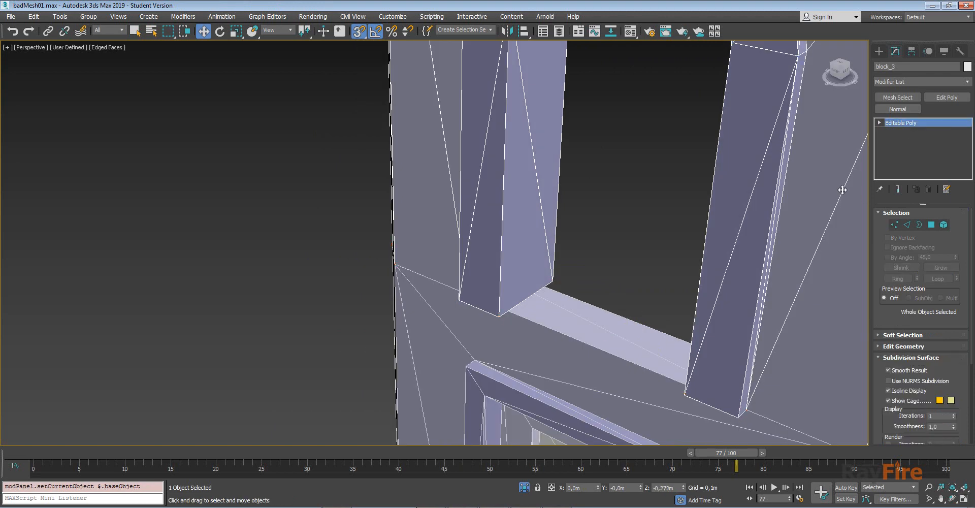
- Cut block_2's top face along the inner edges of both arch legs, snapping to vertices
left_click(590, 318)
scroll(590, 318, "up", 5)
right_click(895, 150)
right_click(630, 302)
left_click(623, 229)
scroll(424, 281, "up", 2)
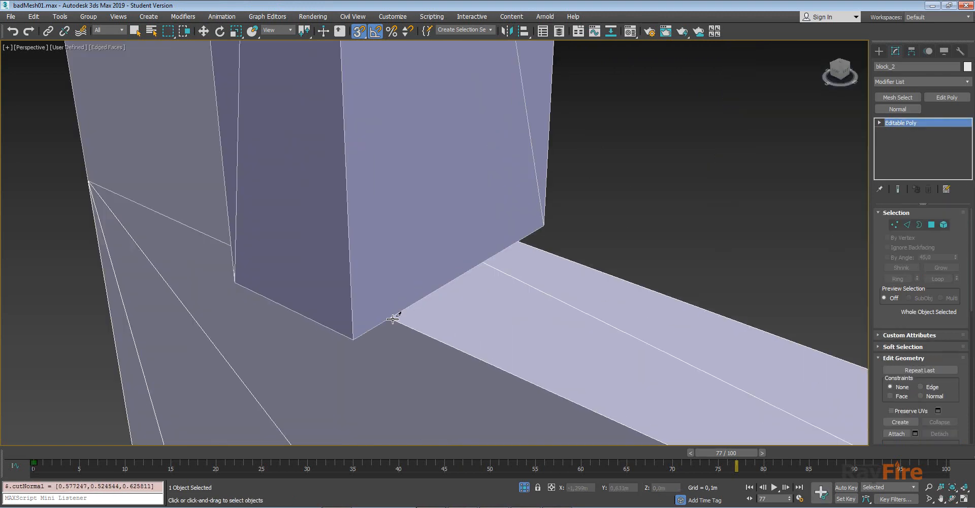
middle_click_drag(519, 241, 327, 220, "alt")
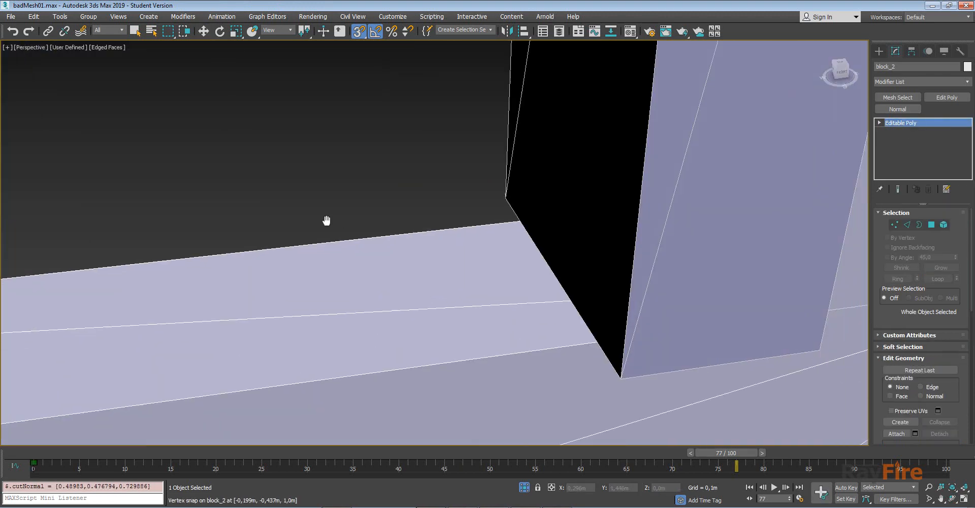
key("4")
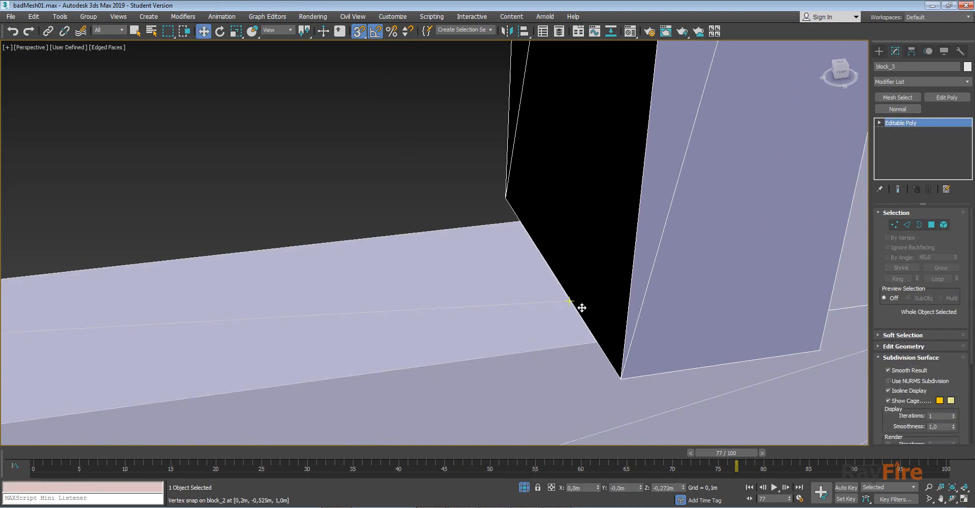
- Delete block_2's top polygons beneath both arch legs, keeping the middle strip between them
key("F3")
left_click(510, 396)
key("4")
left_click(773, 286)
left_click(579, 305, "ctrl")
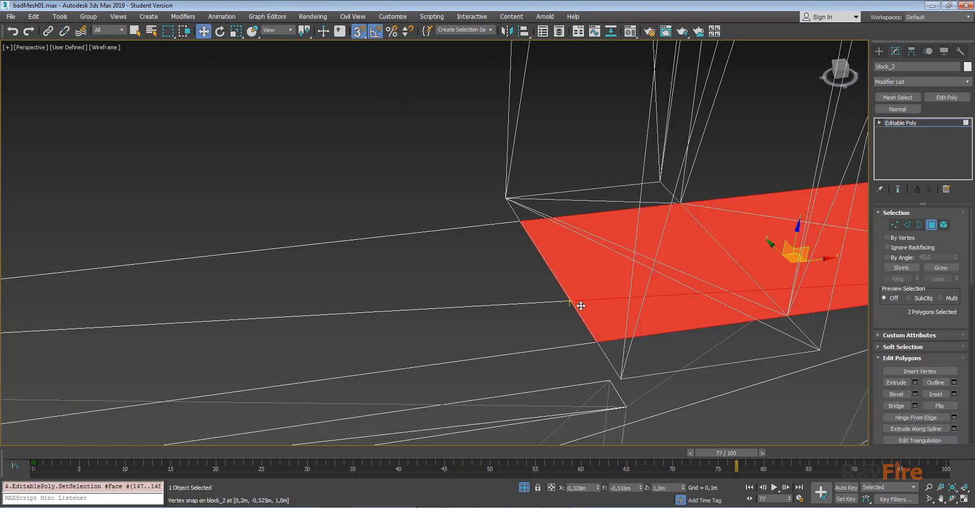
key("F3")
scroll(580, 305, "down", 2)
middle_click_drag(589, 305, 706, 270)
scroll(707, 269, "down", 2)
key("F3")
left_click(257, 300)
left_click(254, 288, "ctrl")
left_click(31, 336, "ctrl")
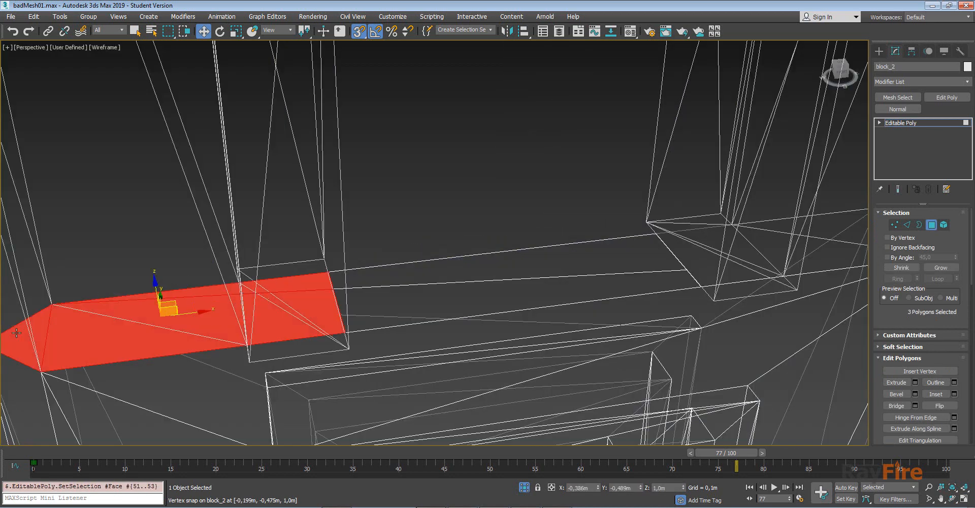
scroll(127, 325, "down", 3)
left_click(582, 269, "ctrl")
key("Delete")
- Check the edges and vertices around the two openings in block_2's top
key("3")
left_click(503, 296)
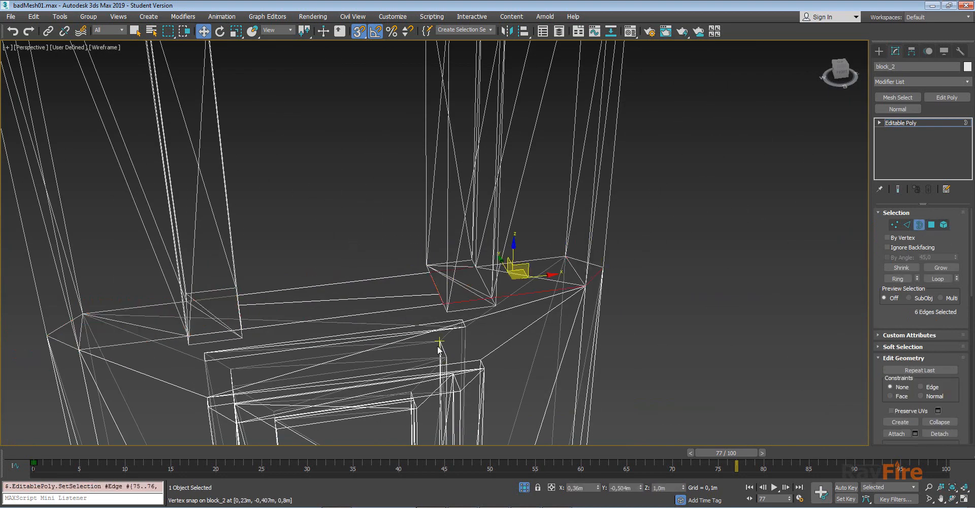
left_click(385, 305)
scroll(381, 304, "up", 3)
key("F3")
key("2")
left_click(376, 300)
right_click(372, 299)
left_click(349, 316)
key("1")
middle_click_drag(299, 310, 428, 244)
left_click(949, 124)
scroll(591, 287, "down", 2)
- Turn vertex snapping off and raise the arch about 0.195 m clear of block_2
left_click(267, 166)
scroll(318, 254, "down", 5)
key("s")
left_click_drag(344, 346, 339, 321)
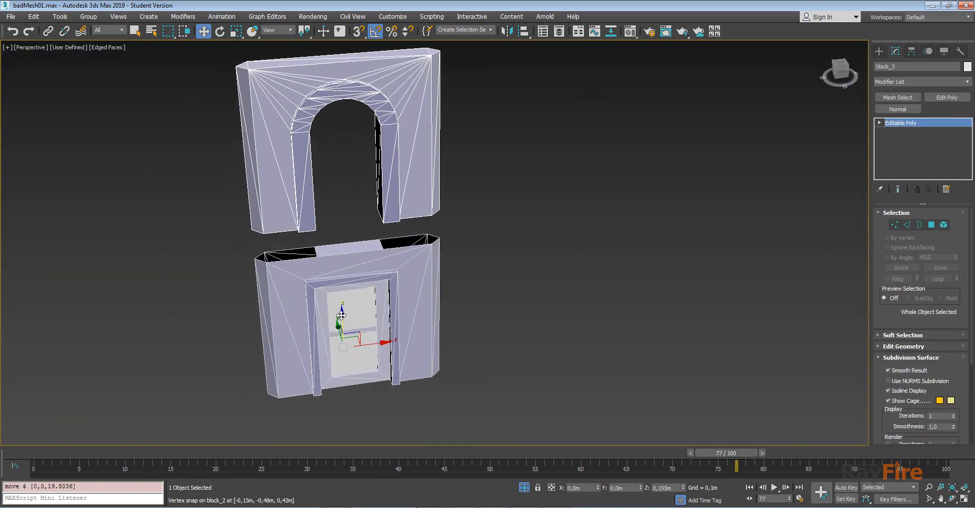
middle_click_drag(339, 321, 401, 224, "alt")
scroll(325, 203, "up", 5)
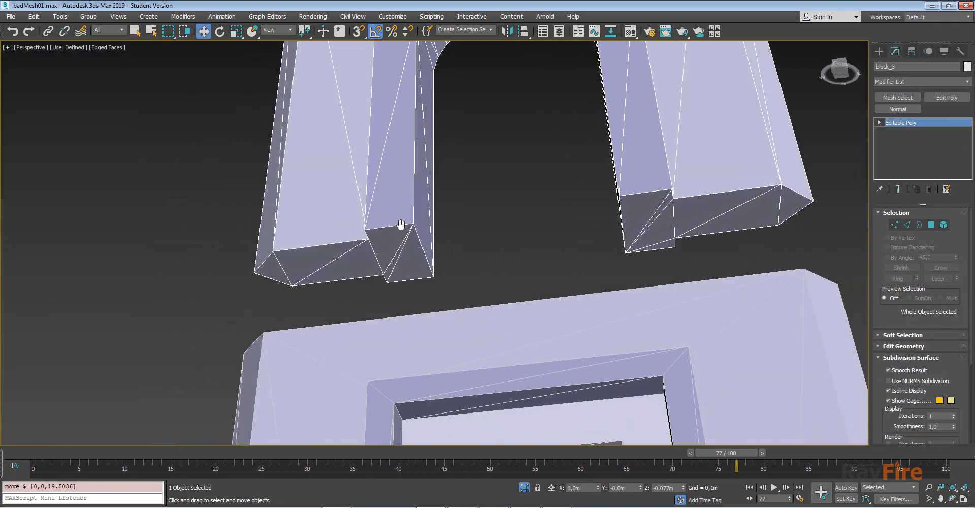
- Select the six underside polygons of one arch leg, including its inner trim
key("4")
key("ctrl+a")
left_click(274, 267)
left_click(309, 254, "ctrl")
left_click(345, 261, "ctrl")
left_click(386, 239, "ctrl")
left_click(389, 266, "ctrl")
left_click(418, 257, "ctrl")
scroll(622, 239, "up", 3)
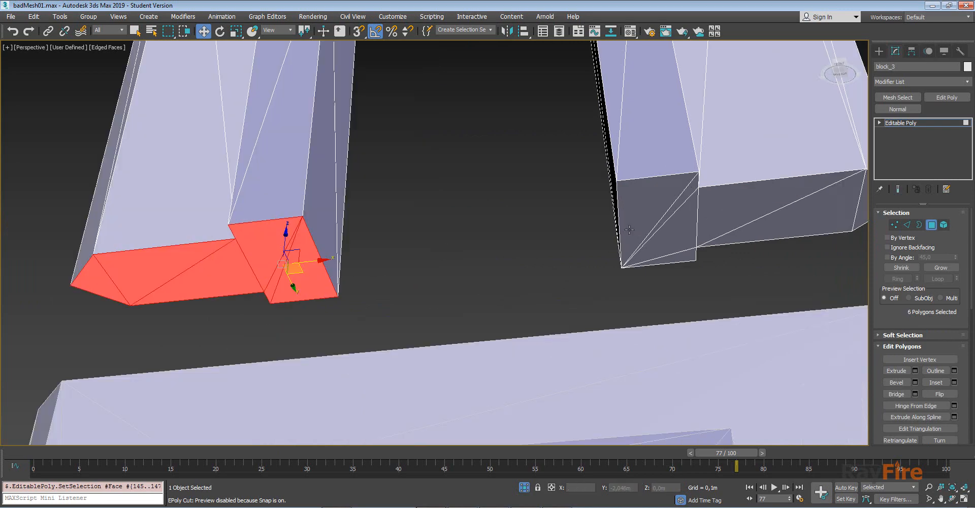
- Delete the underside polygons of the arch's outer leg sections, leaving those of the inner trim
middle_click_drag(622, 240, 533, 212, "alt")
right_click(518, 195)
left_click(503, 159)
middle_click_drag(421, 213, 506, 245, "alt")
right_click(507, 245)
scroll(507, 244, "down", 3)
mouse_move(177, 258)
middle_mouse_down("alt")
mouse_move(154, 280)
mouse_move(168, 266)
mouse_move(174, 300)
middle_mouse_up("alt")
left_click(126, 276)
left_click(81, 255, "ctrl")
left_click(47, 260, "ctrl")
left_click(675, 282, "ctrl")
key("Delete")
- Move the arch back down onto block_2's top corner with vertex snap on
left_click(935, 126)
key("s")
left_click_drag(177, 299, 175, 416)
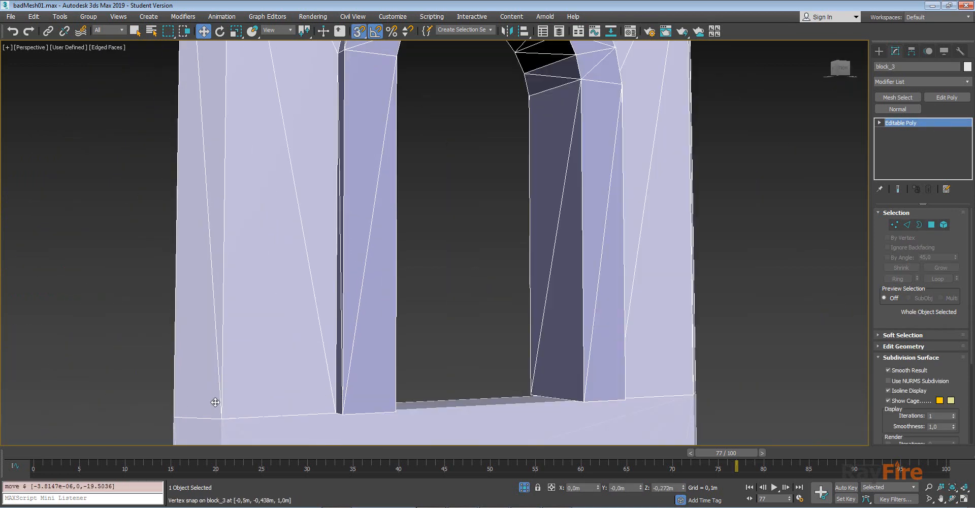
- Try to cut the underside of the arch leg's trim from the vertex where it meets block_2
scroll(364, 387, "up", 3)
middle_click_drag(364, 387, 380, 353)
right_click(382, 241)
left_click(371, 163)
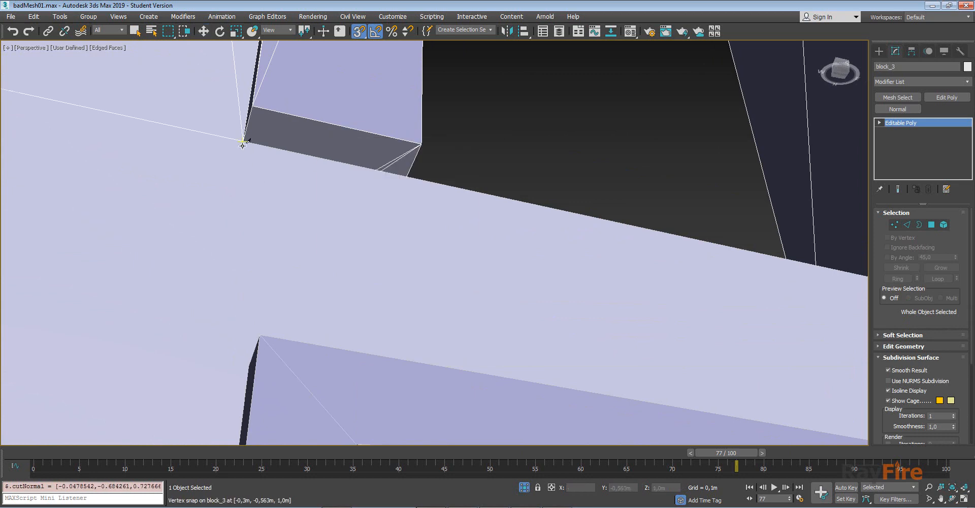
key("F3")
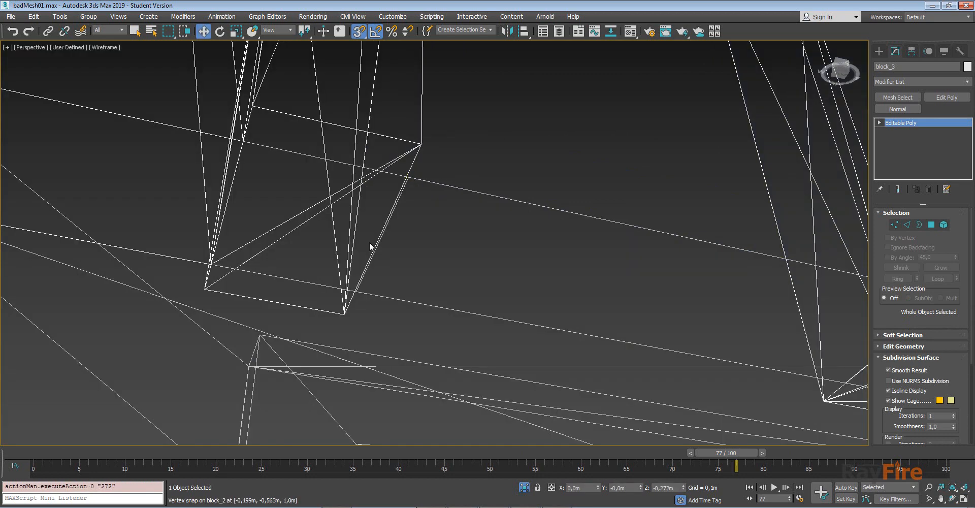
mouse_move(370, 242)
middle_mouse_down("alt")
mouse_move(162, 223)
mouse_move(337, 214)
middle_mouse_up("alt")
key("F3")
right_click(241, 204)
key("4")
key("4")
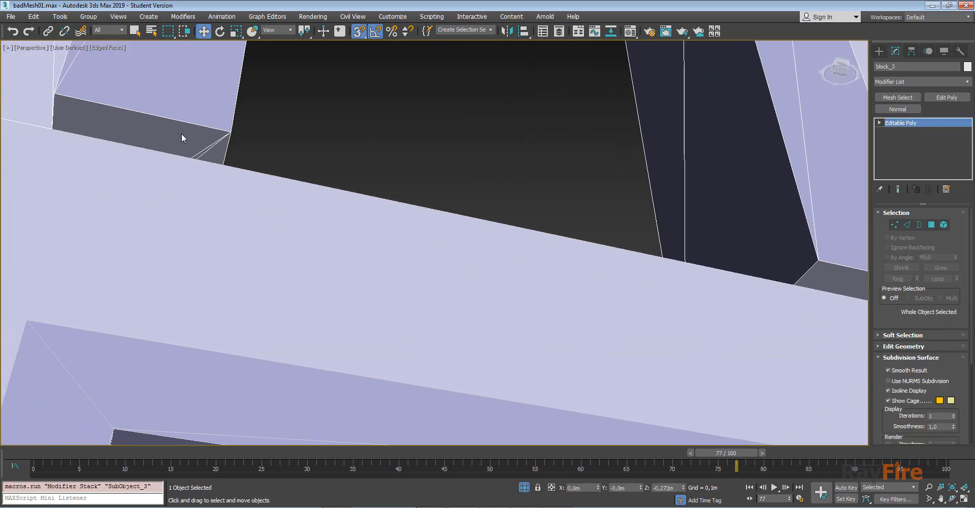
- Select the trim's front underside polygon and inspect its outline in wireframe
key("4")
left_click(181, 133)
key("F3")
scroll(330, 216, "up", 2)
middle_click_drag(177, 137, 482, 279)
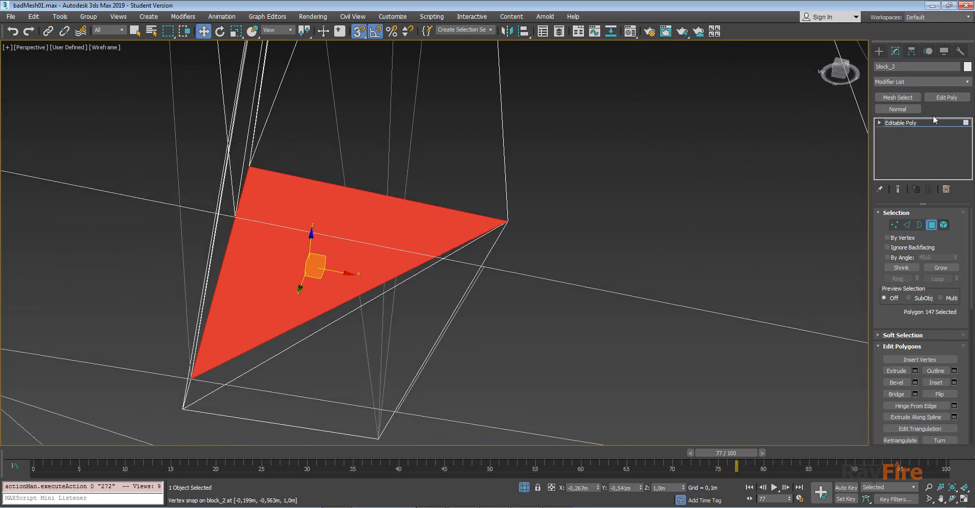
- Cut the trim's underside on the arch leg along block_2's top edge
left_click(933, 122)
key("F3")
middle_click_drag(391, 219, 421, 223, "alt")
right_click(421, 224)
left_click(410, 145)
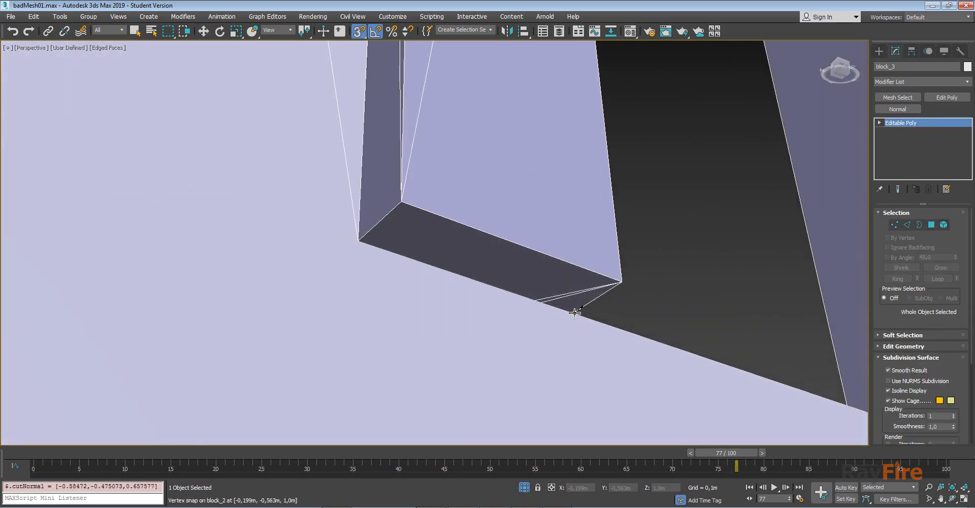
- Inspect the trim's underside polygons in shaded and wireframe display to check the cut
key("4")
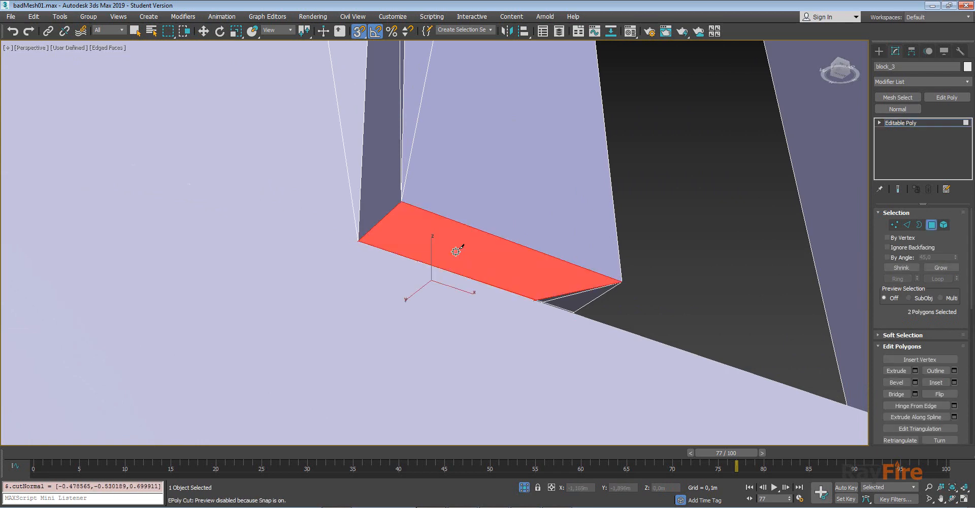
key("F3")
right_click(456, 251)
key("4")
left_click(455, 251)
key("F3")
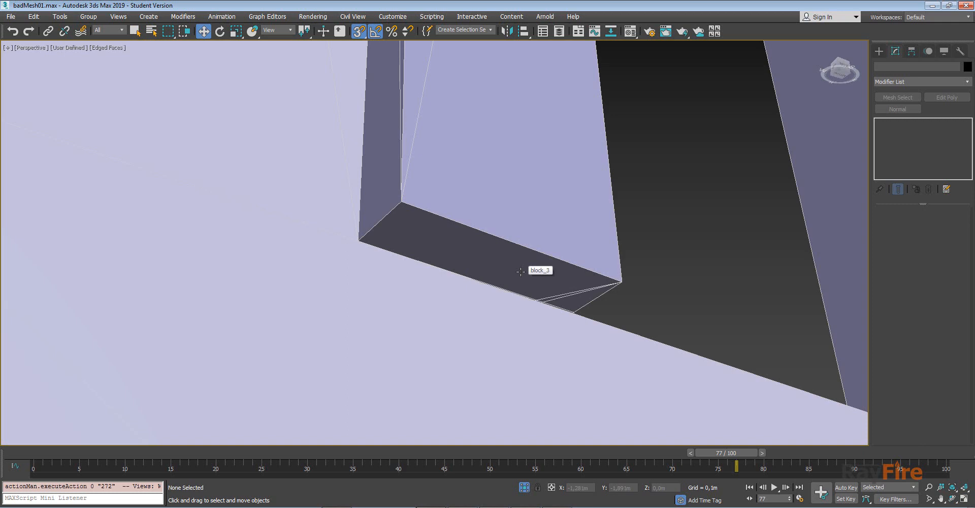
- Raise the arch about 0.12 m off block_2 to inspect its undersides and undo the move
scroll(508, 269, "down", 5)
left_click(503, 219)
key("4")
key("Delete")
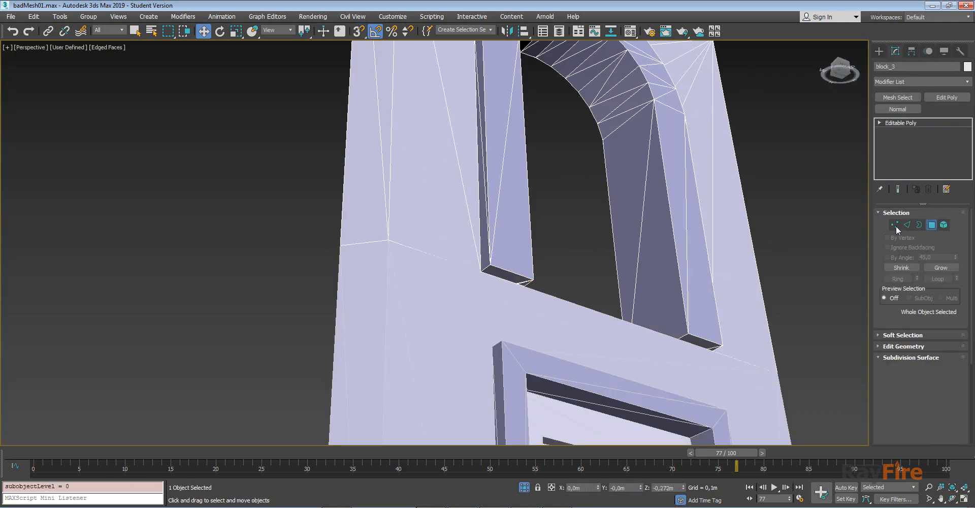
key("4")
left_click_drag(496, 214, 471, 138)
scroll(478, 203, "up", 2)
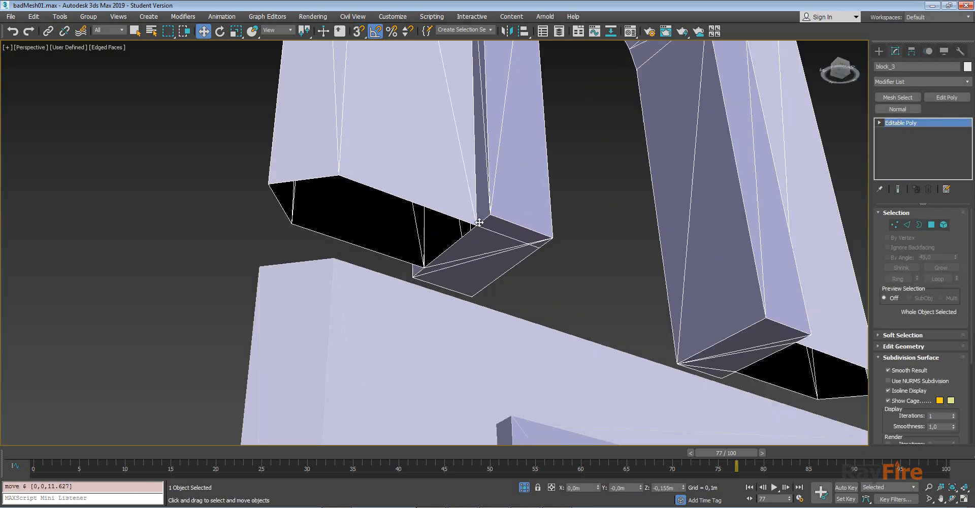
middle_click_drag(477, 203, 435, 327, "alt")
scroll(533, 228, "up", 4)
key("ctrl+z")
- Cut the remaining trim undersides on the arch legs along block_2's top edge, snapping to the corner vertices
right_click(533, 260)
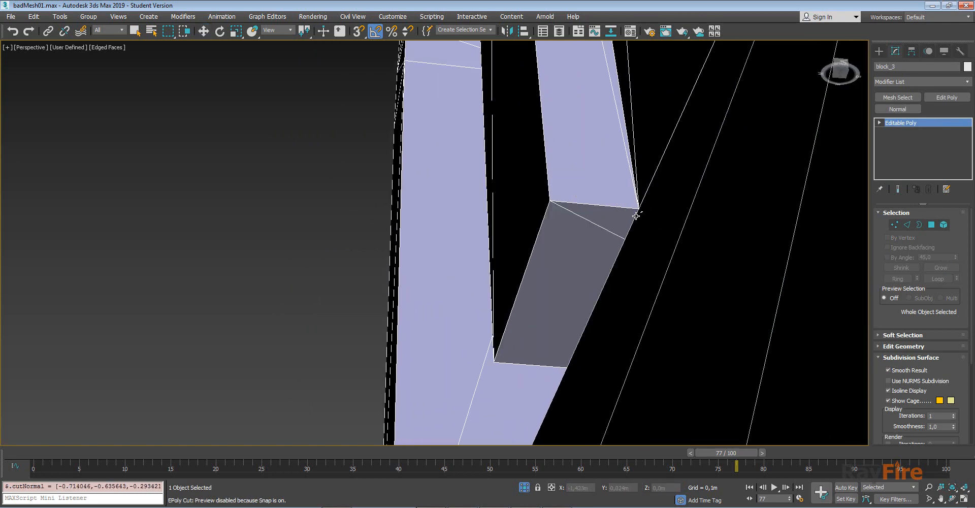
scroll(567, 369, "down", 4)
middle_click_drag(566, 368, 441, 293, "alt")
scroll(441, 293, "down", 3)
middle_click_drag(441, 241, 502, 320, "alt")
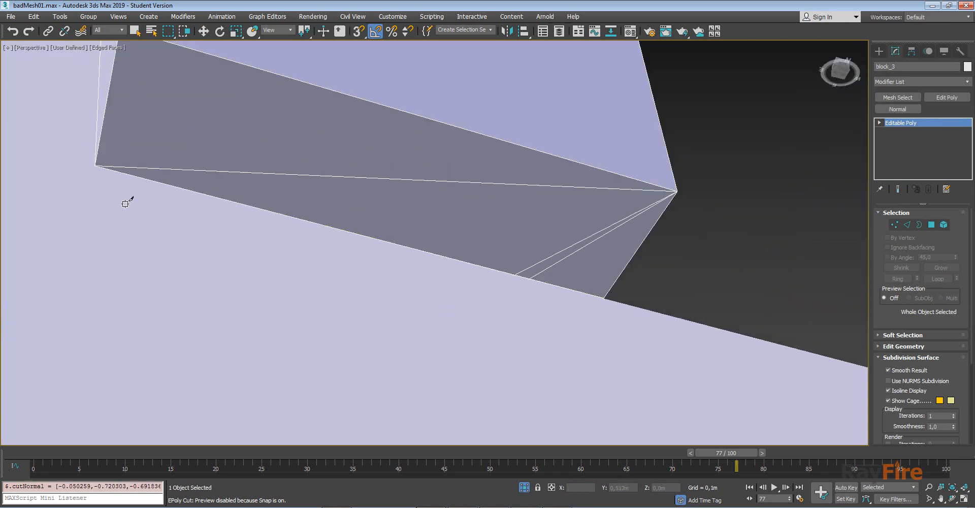
middle_click_drag(125, 203, 559, 174, "alt")
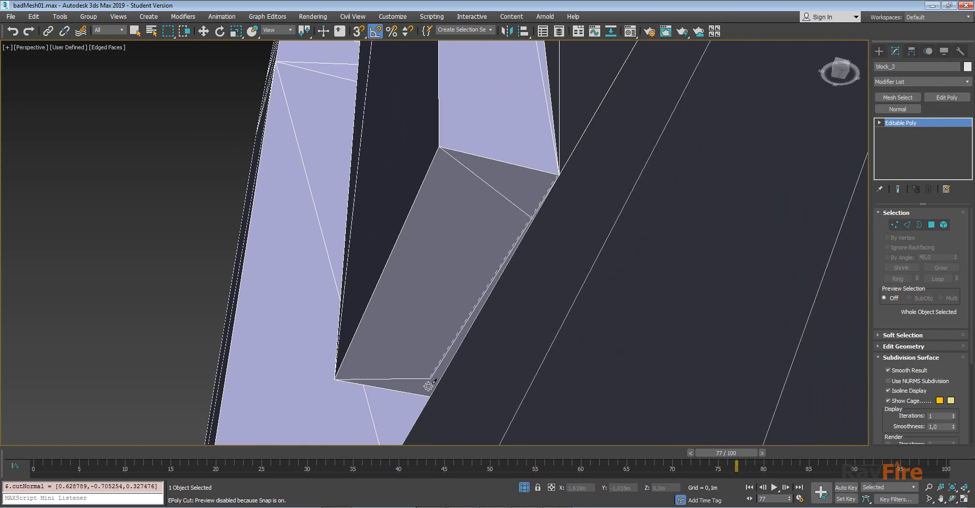
scroll(439, 385, "down", 4)
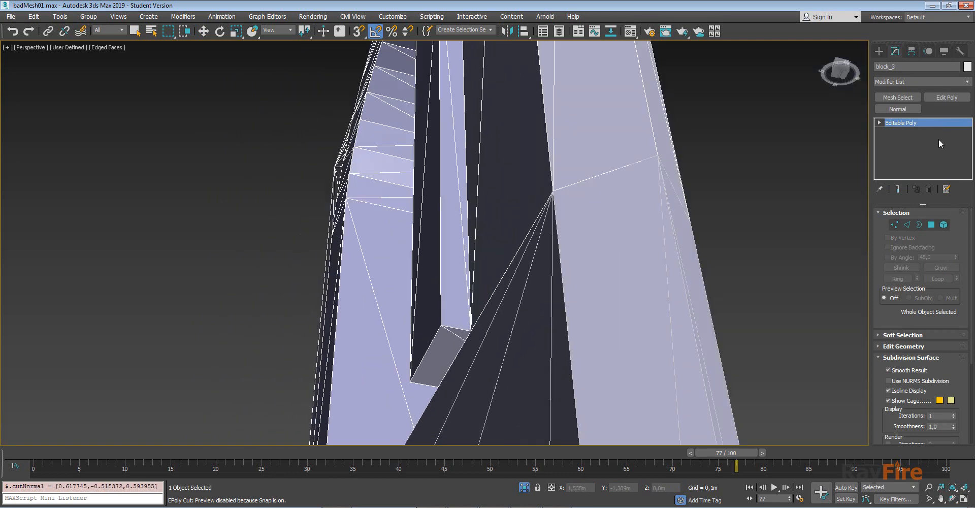
- Raise the whole arch block_3 about 0.14 m off block_2 to expose its leg undersides
left_click(931, 225)
scroll(452, 224, "down", 5)
key("w")
key("s")
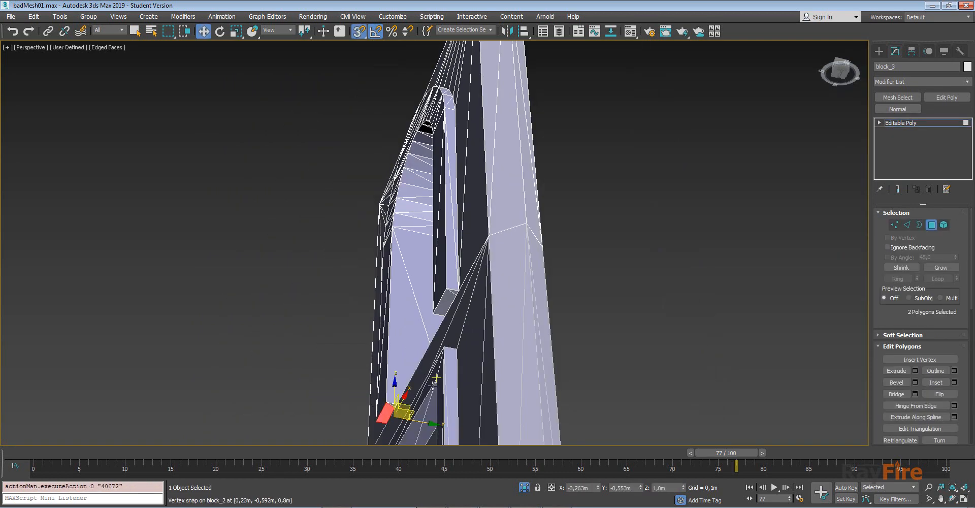
key("4")
left_click_drag(404, 387, 406, 267)
key("s")
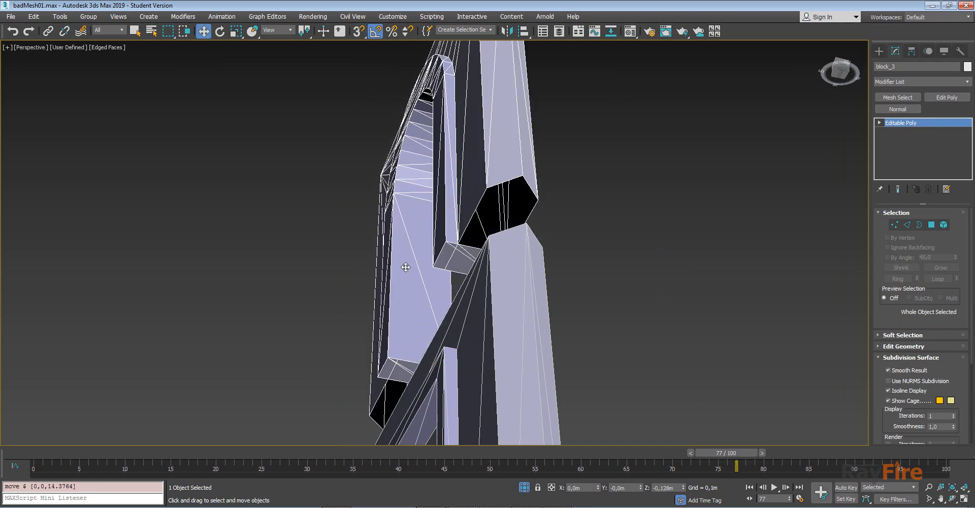
- Delete the three hidden contact polygons under the trim of one arch leg
key("4")
key("z")
scroll(400, 359, "down", 3)
middle_click_drag(400, 360, 409, 322, "alt")
left_click(431, 320, "ctrl")
left_click(479, 269, "ctrl")
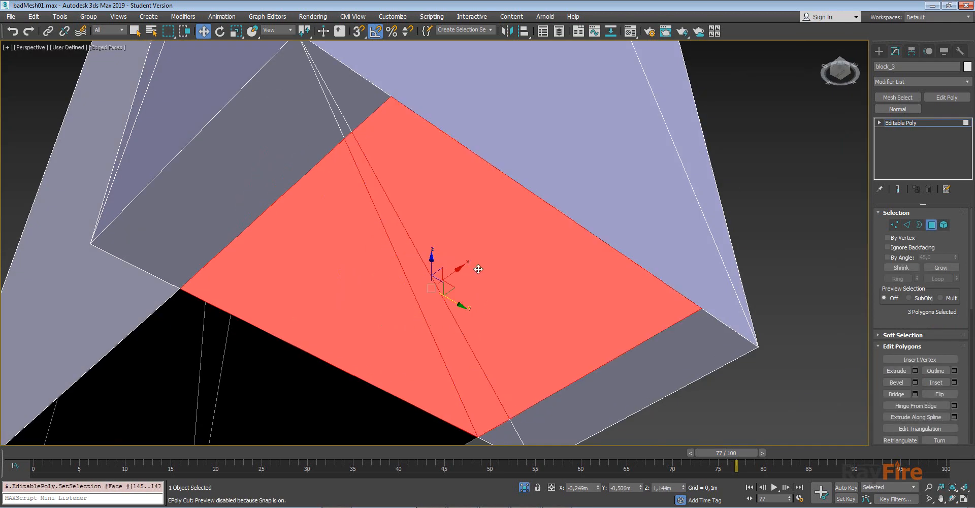
key("Delete")
- Delete the hidden contact polygon under the trim of the other arch leg
middle_click_drag(479, 269, 468, 305)
scroll(466, 304, "down", 3)
right_click(463, 303)
scroll(663, 262, "down", 4)
middle_click_drag(663, 262, 458, 305)
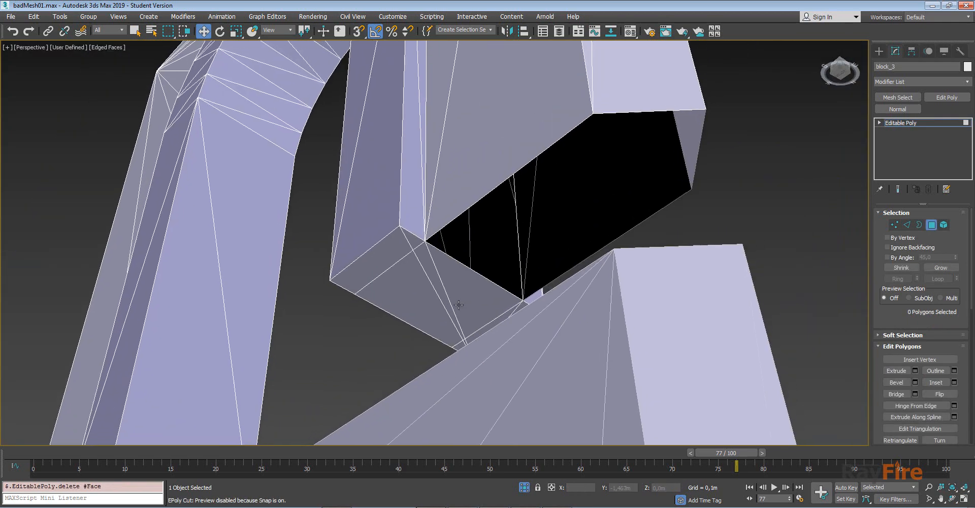
left_click(458, 304)
key("Delete")
- Target-weld the surplus cut vertices to the neighbouring corner vertices at the bottoms of the arch legs
right_click(412, 290)
left_click(375, 355)
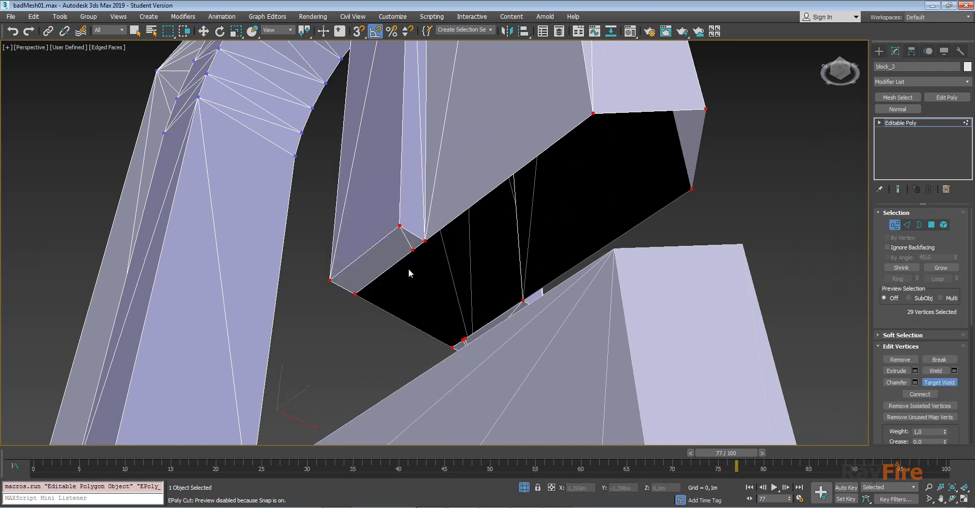
mouse_move(427, 264)
middle_mouse_down("alt")
mouse_move(504, 410)
mouse_move(400, 388)
mouse_move(417, 266)
middle_mouse_up("alt")
left_click(496, 411)
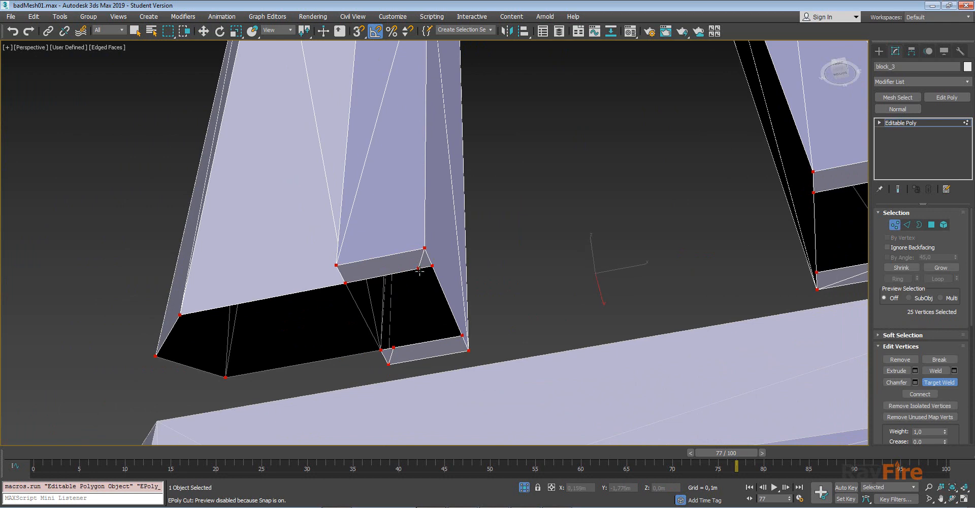
scroll(379, 350, "down", 5)
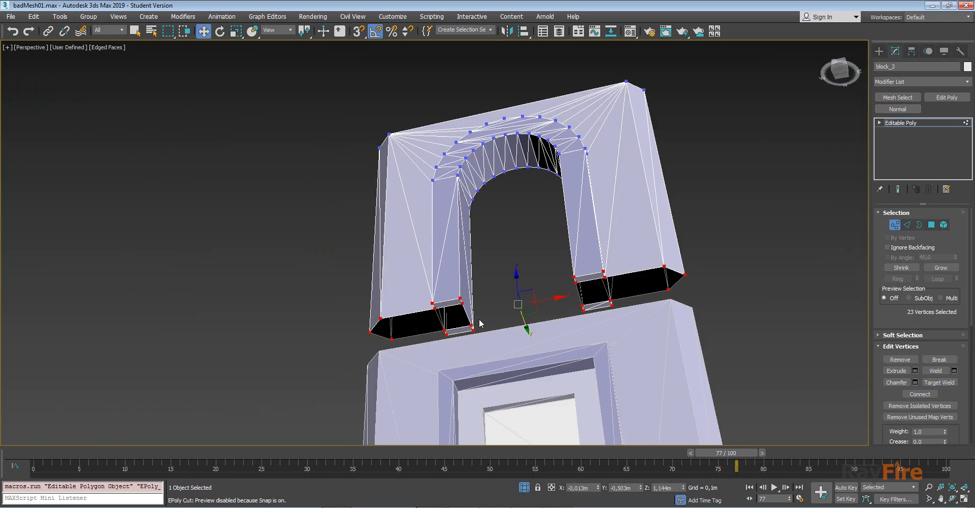
- Move the arch block_3 back down with vertex snapping so it rests on block_2's top edge
key("w")
left_click(901, 122)
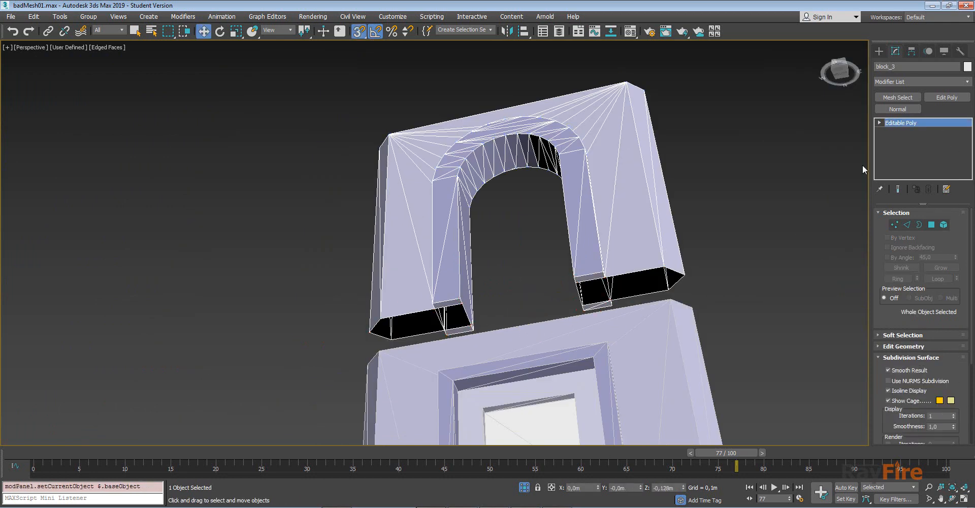
left_click_drag(375, 320, 379, 350)
middle_click_drag(426, 309, 445, 334, "alt")
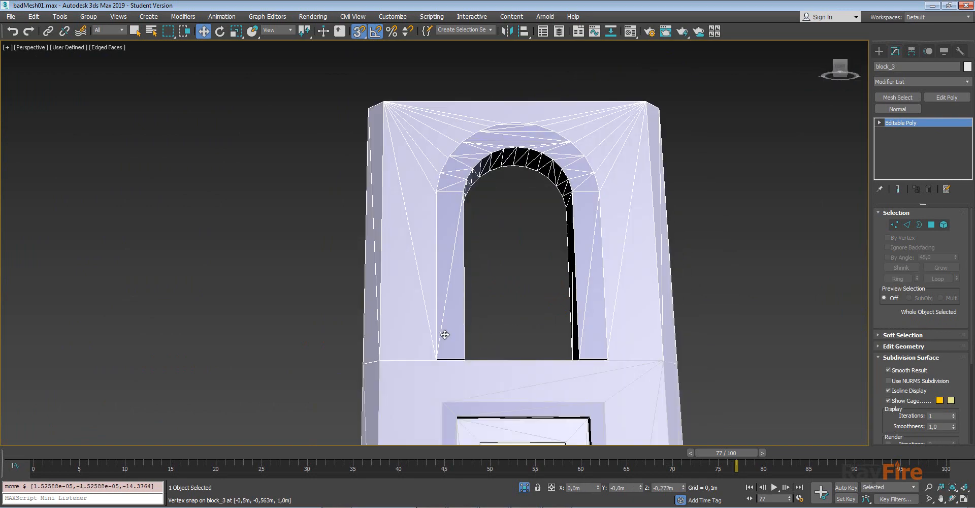
- Attach the arch block_3 to the window block block_2
left_click(613, 402)
left_click_drag(897, 283, 897, 208)
left_click(897, 359)
left_click(636, 282)
middle_click_drag(635, 290, 706, 304, "alt")
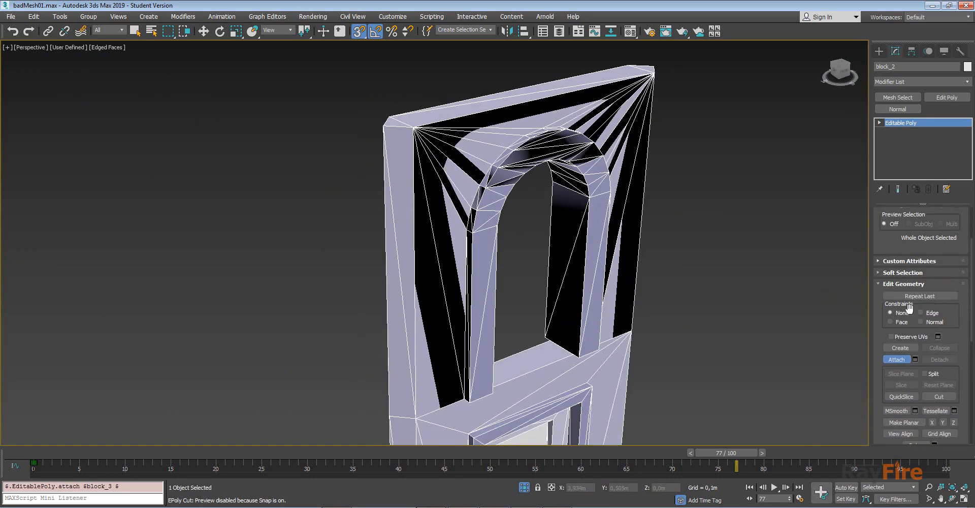
- Apply the Normal modifier twice to the combined block_2 and collapse the stack to an editable poly
left_click(898, 109)
left_click(897, 109)
middle_click_drag(737, 102, 647, 112, "alt")
right_click(894, 157)
left_click(873, 263)
left_click(508, 285)
middle_click_drag(536, 233, 550, 264)
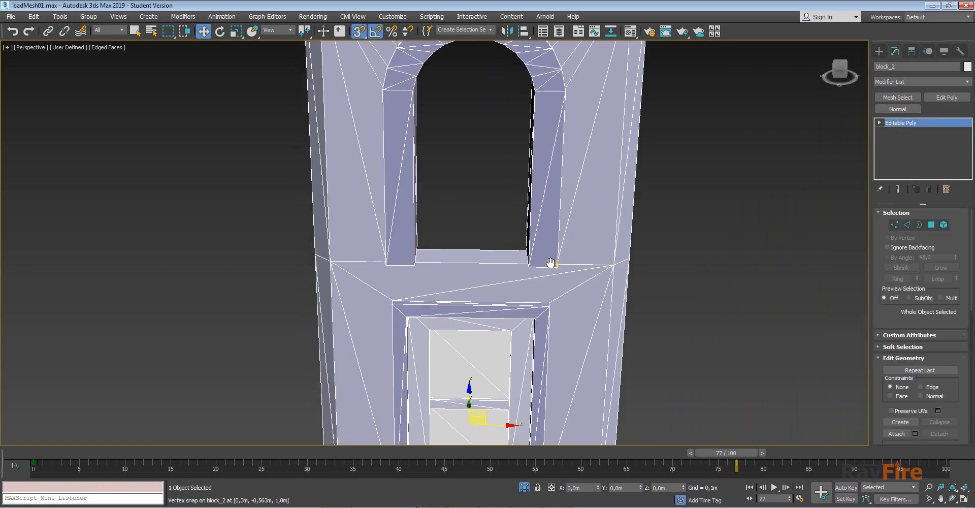
- Weld all vertices of the combined block_2 to join the arch and window sections
key("1")
key("ctrl+a")
right_click(592, 248)
left_click(502, 306)
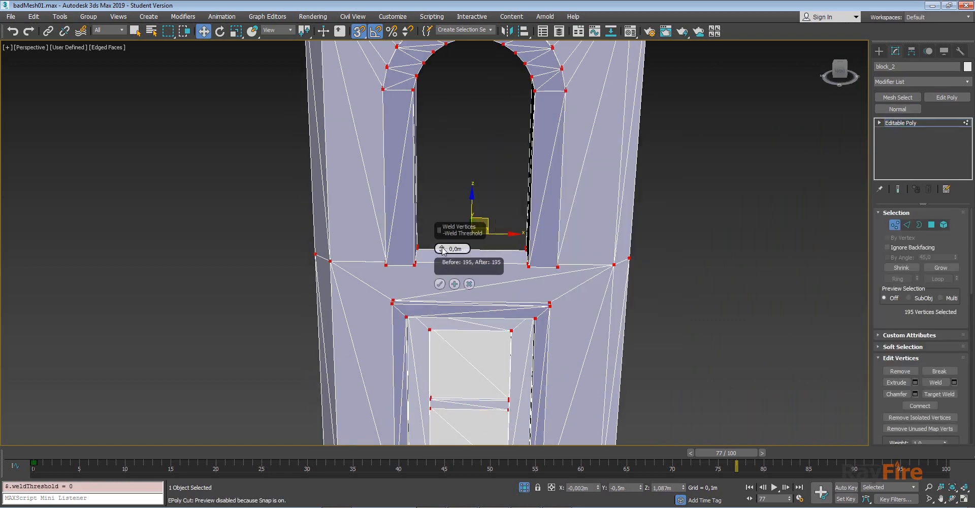
left_click(439, 284)
- Select the wall element of block_2, move it sideways as a connection test and undo the move
left_click(944, 224)
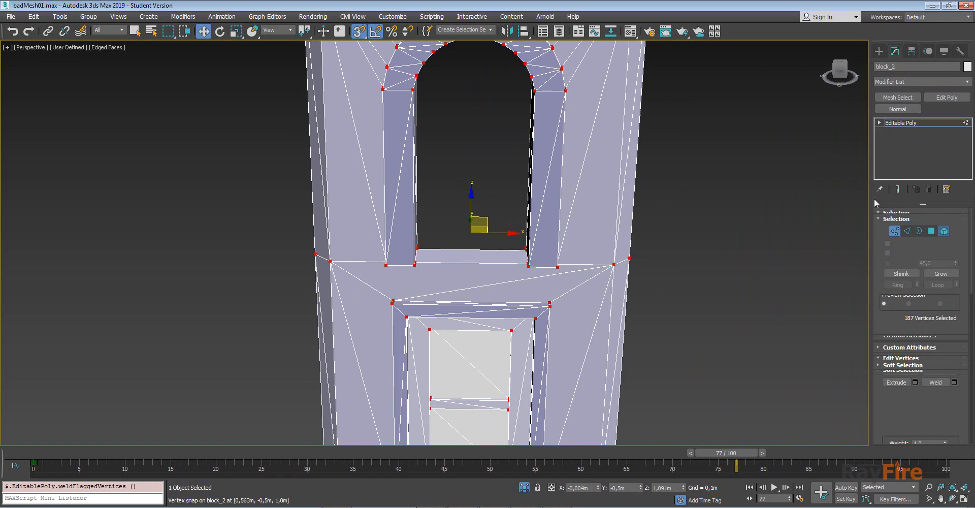
left_click(582, 189)
middle_click_drag(612, 228, 445, 201, "alt")
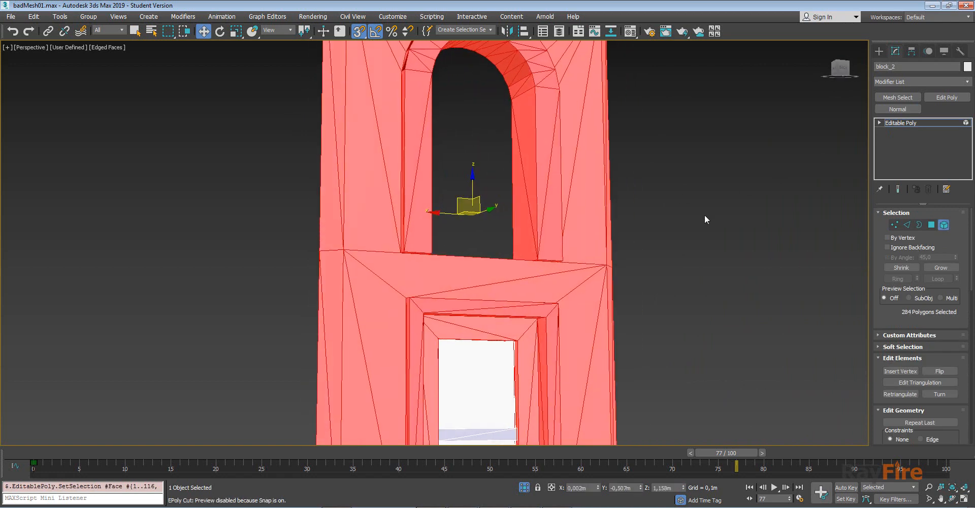
scroll(641, 222, "down", 4)
left_click_drag(549, 217, 375, 218)
key("ctrl+z")
middle_click_drag(514, 222, 769, 220, "alt")
left_click(937, 122)
- Examine the joined wall element and the seam between arch and window section from several sides
middle_click_drag(721, 161, 633, 196)
scroll(632, 196, "up", 4)
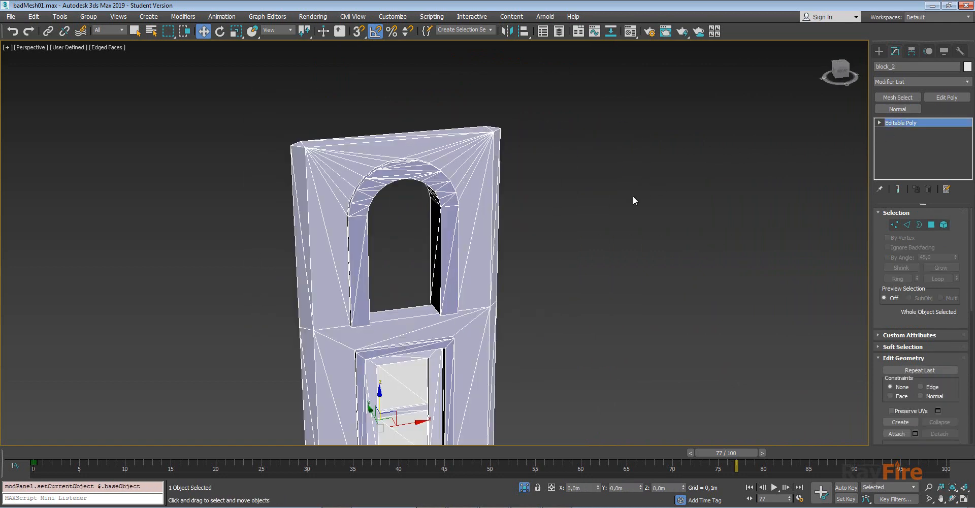
middle_click_drag(424, 234, 516, 190)
scroll(467, 213, "down", 2)
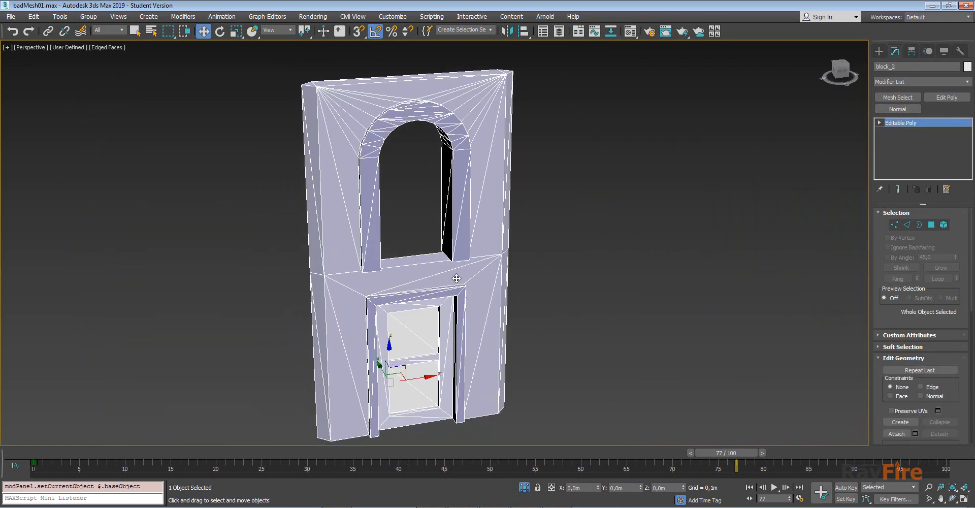
middle_click_drag(456, 278, 446, 256, "alt")
left_click(942, 225)
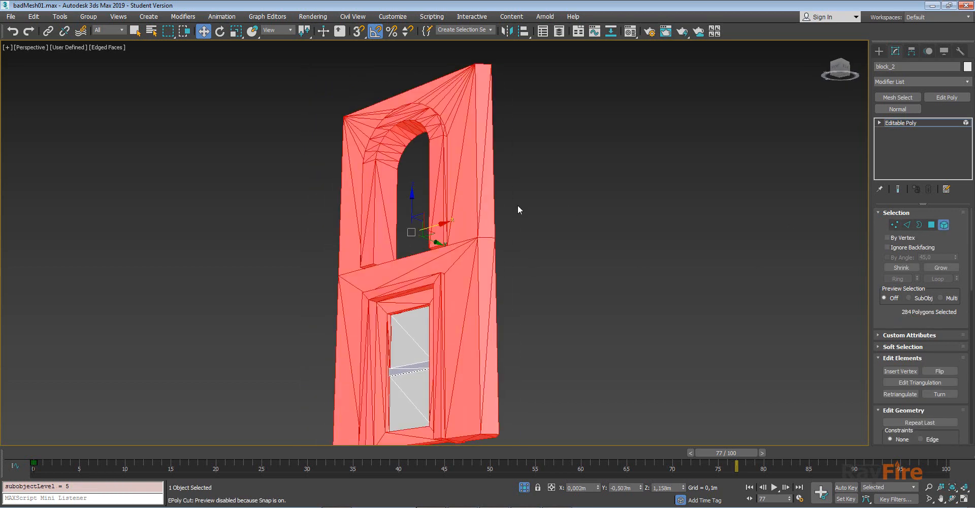
middle_click_drag(470, 211, 483, 245, "alt")
scroll(483, 245, "up", 4)
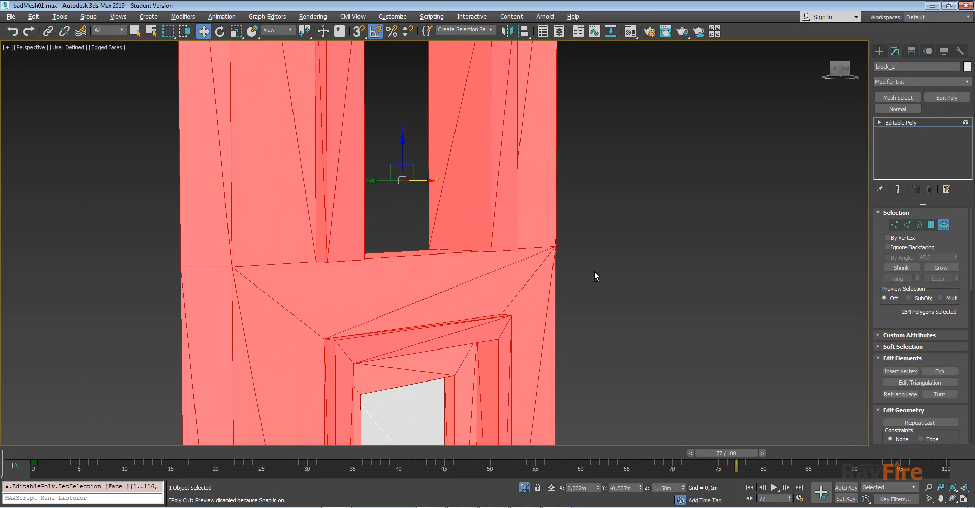
middle_click_drag(595, 276, 498, 278, "alt")
scroll(363, 250, "down", 8)
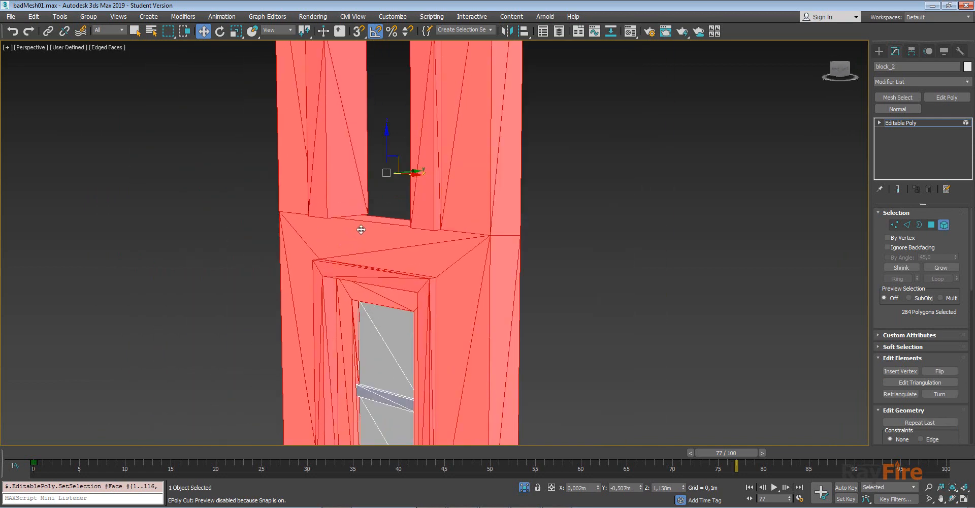
middle_click_drag(385, 245, 633, 244, "alt")
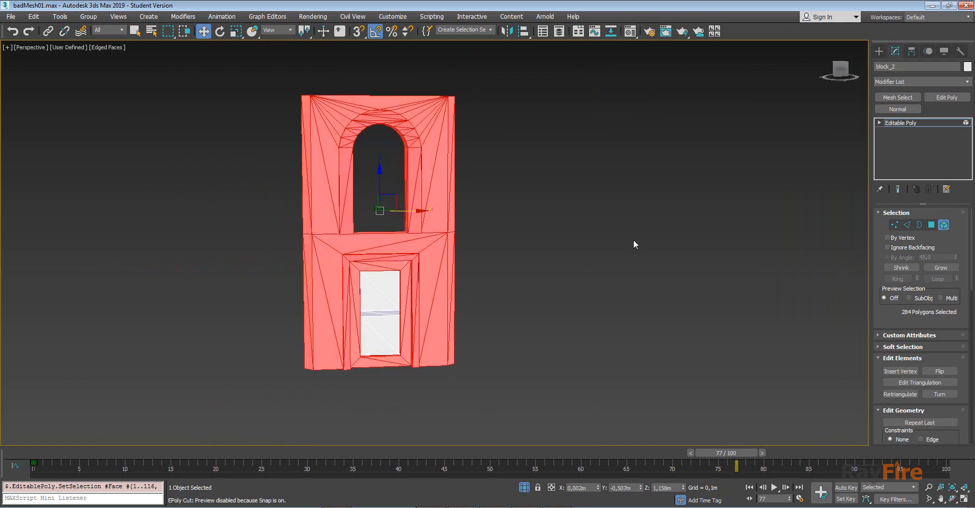
left_click(937, 122)
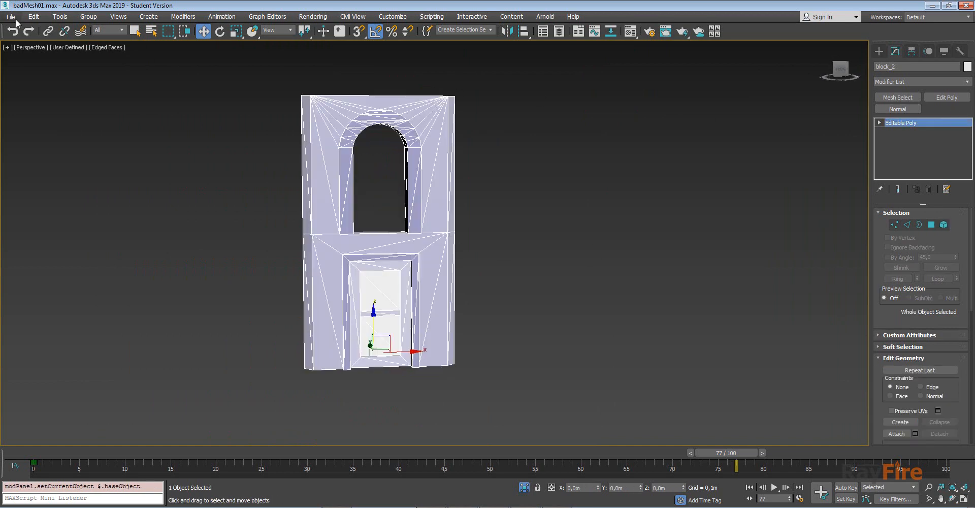
- Export the selected block_2 as FBX over the existing file with the current export settings
left_click(11, 16)
mouse_move(29, 167)
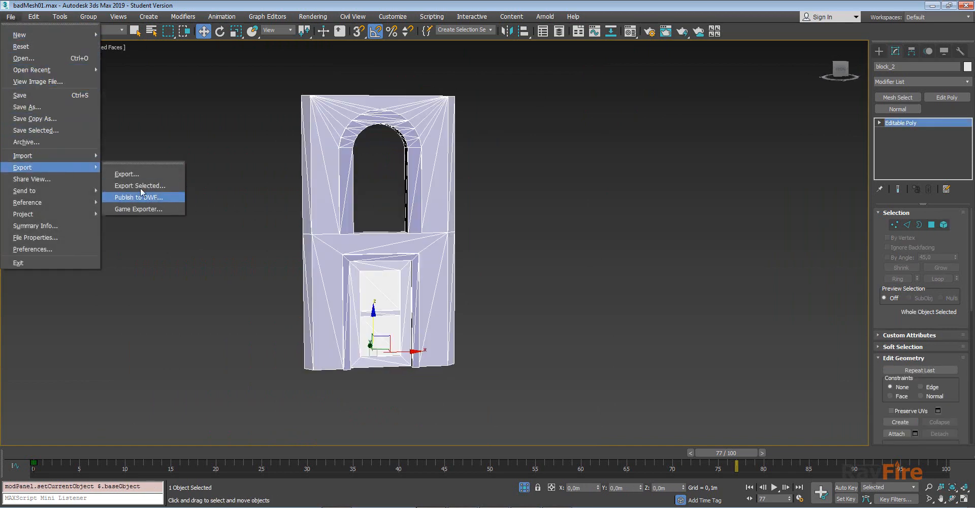
left_click(140, 187)
double_click(89, 92)
left_click(535, 298)
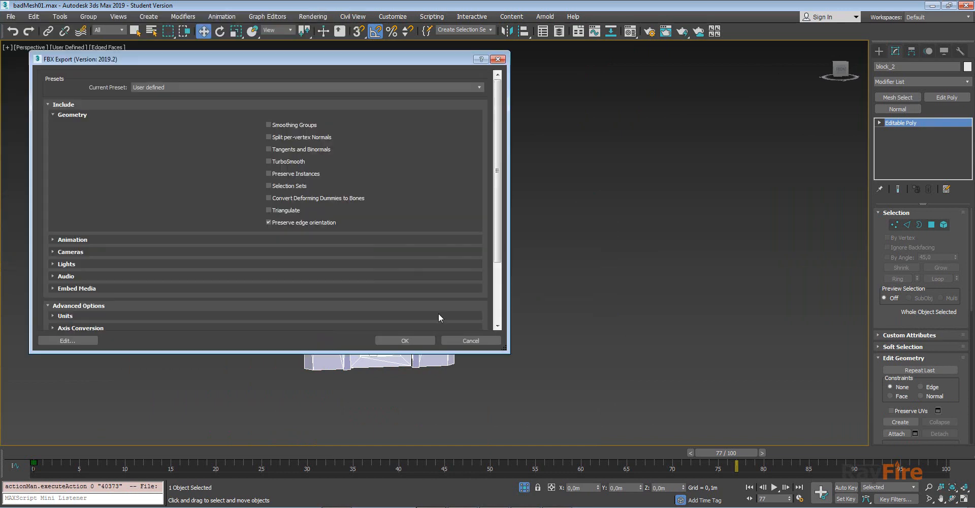
left_click(406, 340)
- Switch to Unity and enlarge the Scene view to inspect the updated block_2 in full
key("alt+Tab")
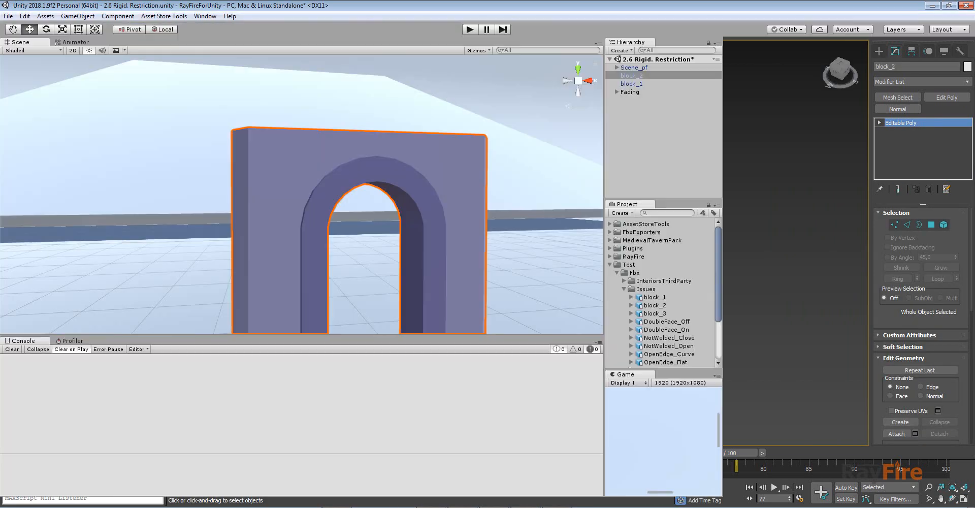
left_click_drag(354, 198, 417, 256, "alt")
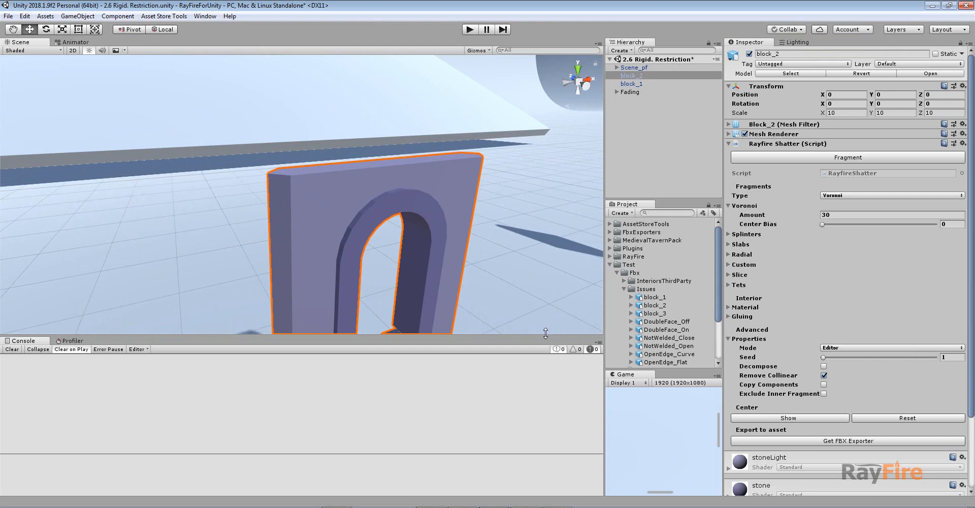
left_click_drag(546, 334, 546, 446)
left_click_drag(482, 335, 447, 277, "alt")
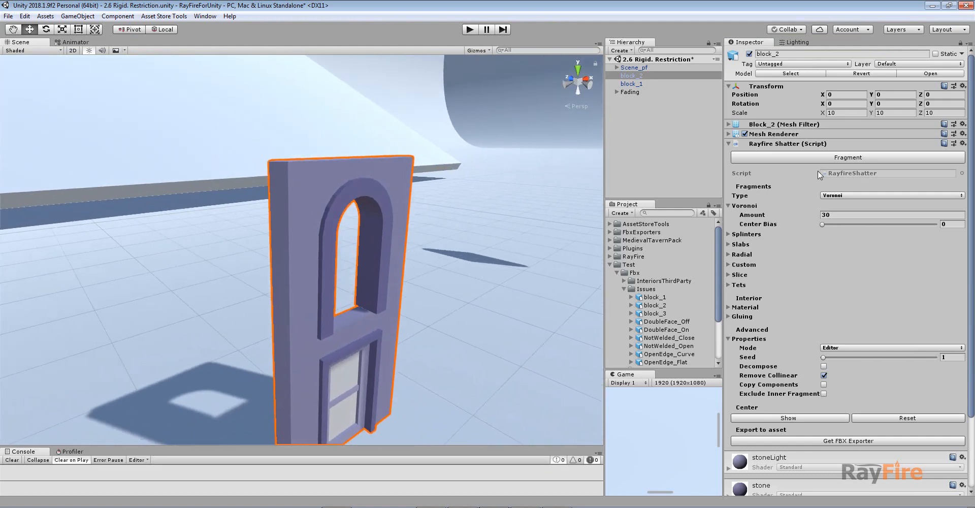
- Test-fragment block_2 with the Voronoi type, reduce the preview gaps between the pieces, and delete the last fragments
left_click(820, 158)
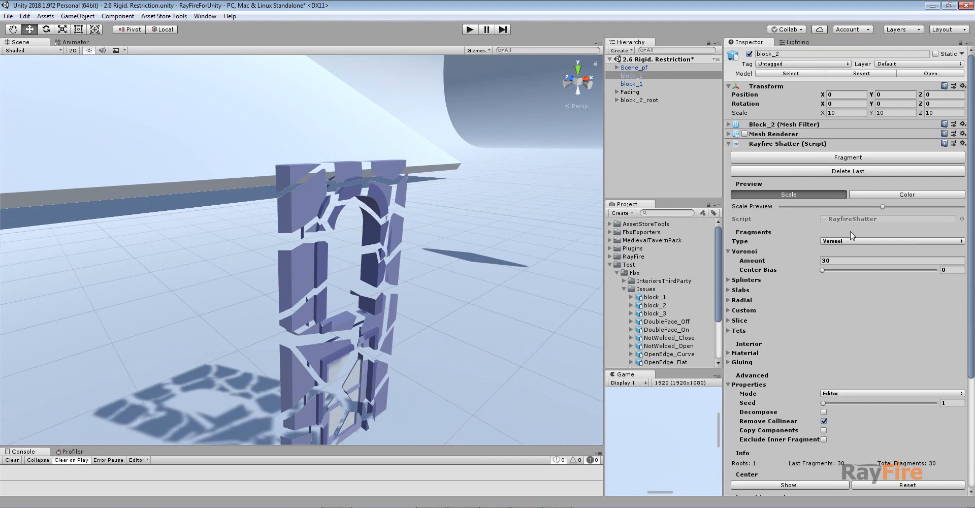
left_click_drag(882, 206, 848, 207)
left_click_drag(456, 210, 393, 235, "alt")
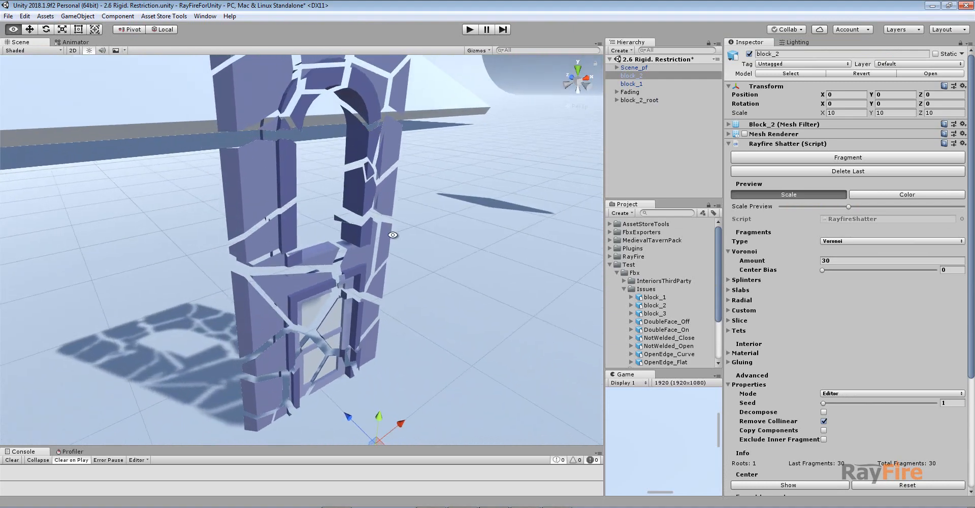
left_click(790, 173)
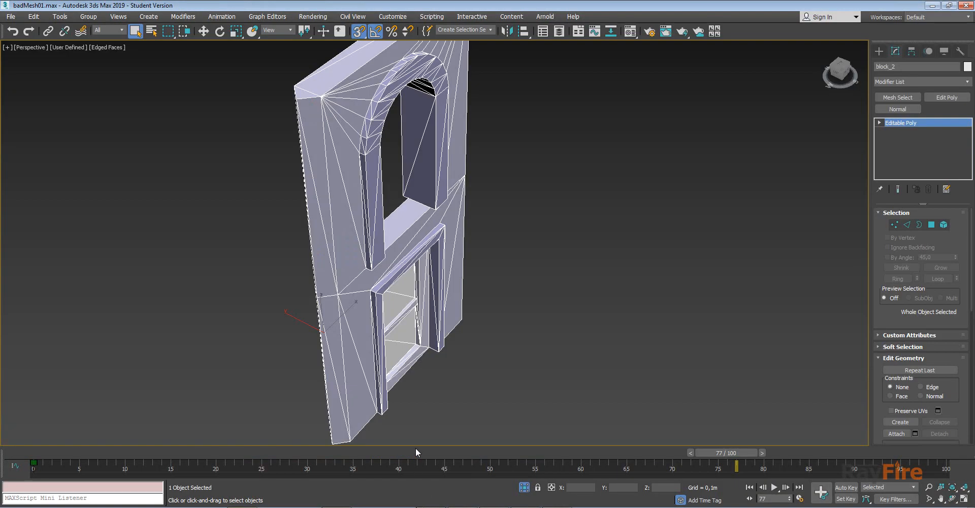
- Try moving the triangular wall face between the arch opening and the window frame, then undo the move
scroll(513, 281, "up", 5)
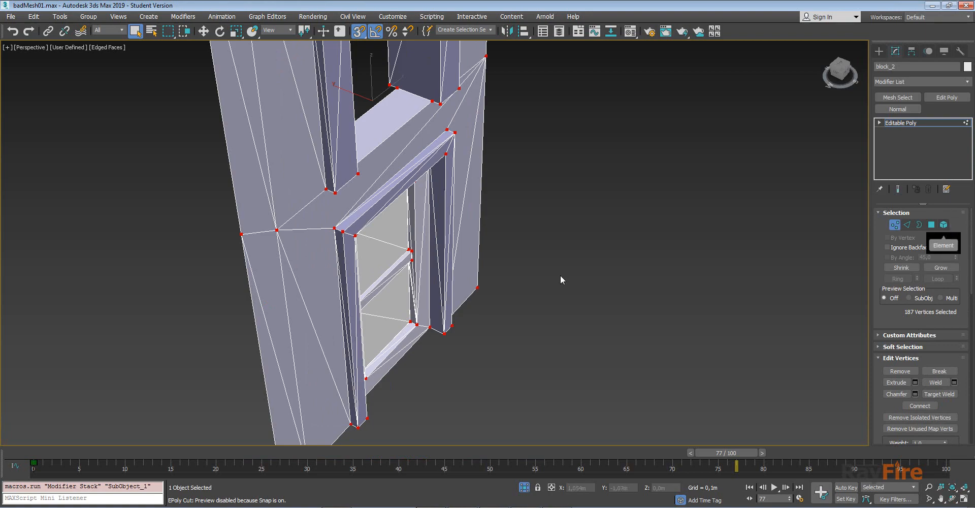
middle_click_drag(560, 276, 593, 153, "alt")
key("4")
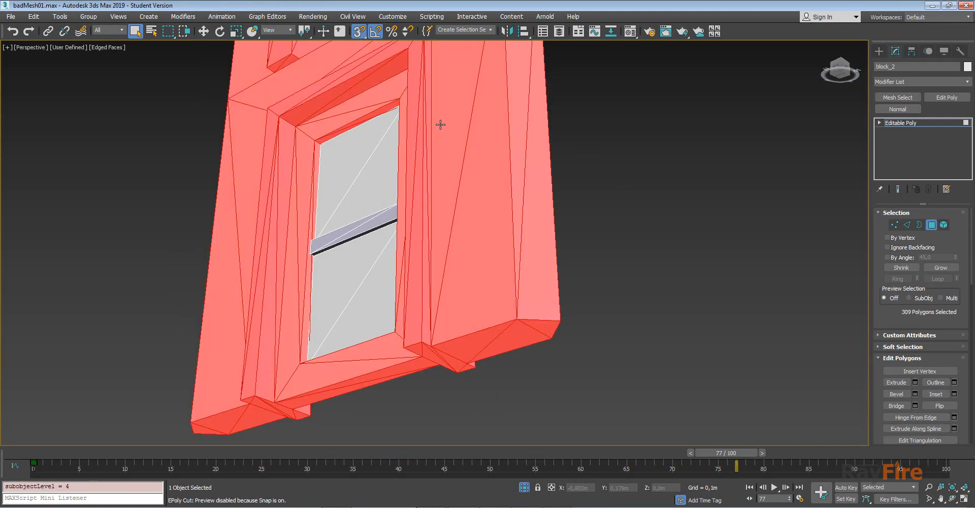
middle_click_drag(440, 124, 466, 235)
left_click(335, 175)
left_click(304, 161)
left_click(309, 170)
scroll(309, 168, "up", 3)
left_click(354, 168)
middle_click_drag(354, 152, 356, 185, "alt")
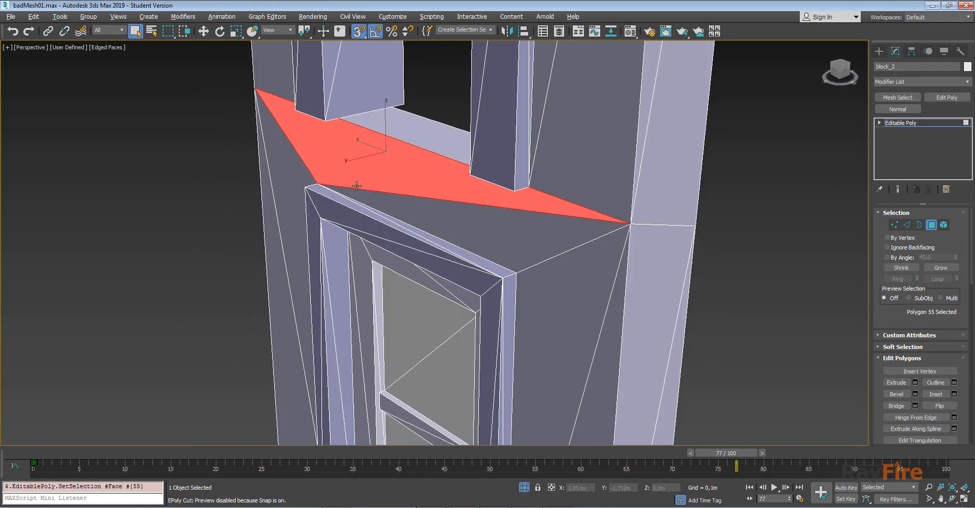
key("w")
left_click_drag(355, 159, 293, 181)
middle_click_drag(294, 182, 319, 177, "alt")
key("ctrl+z")
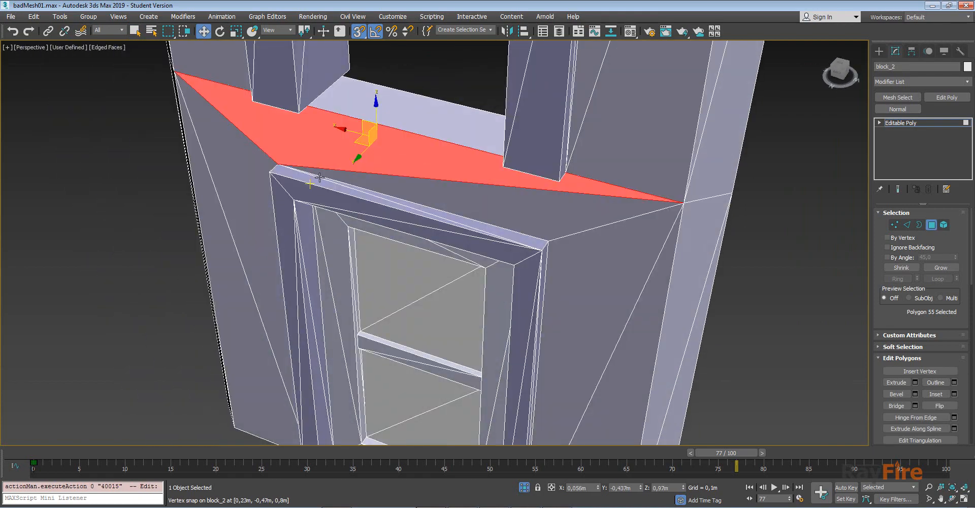
- Select the arch opening's sill face with the help of wireframe display and try scaling it slightly
key("F3")
scroll(281, 136, "up", 3)
middle_click_drag(281, 135, 313, 193)
left_click(370, 118)
left_click(359, 128)
middle_click_drag(359, 151, 502, 156, "alt")
left_click(501, 157)
key("r")
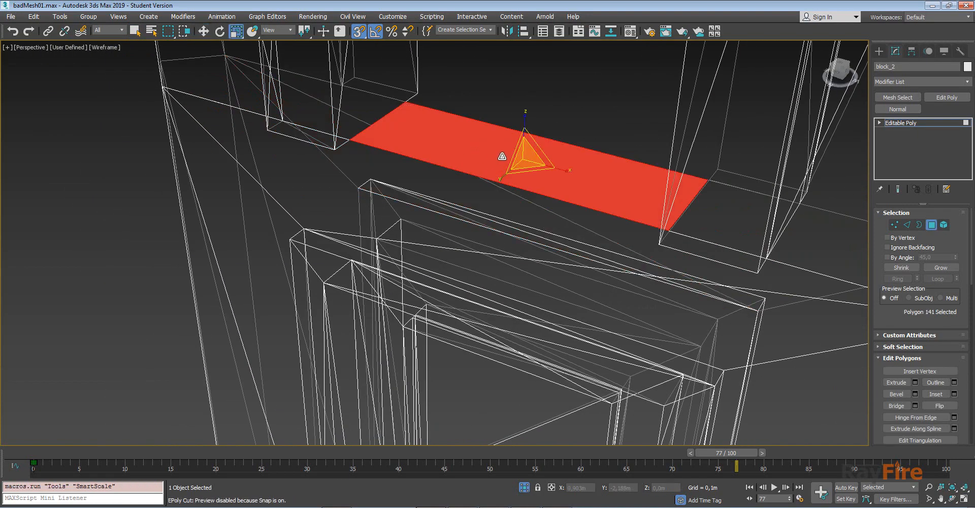
key("F3")
mouse_move(561, 171)
left_mouse_down()
mouse_move(528, 163)
mouse_move(554, 169)
left_mouse_up()
scroll(486, 117, "down", 3)
mouse_move(486, 117)
middle_mouse_down("alt")
mouse_move(464, 181)
mouse_move(459, 249)
middle_mouse_up("alt")
- Cut edges on one inner jamb of the arch opening from its upper corner down to the sill's corner vertices
key("1")
scroll(458, 248, "up", 5)
scroll(410, 189, "down", 2)
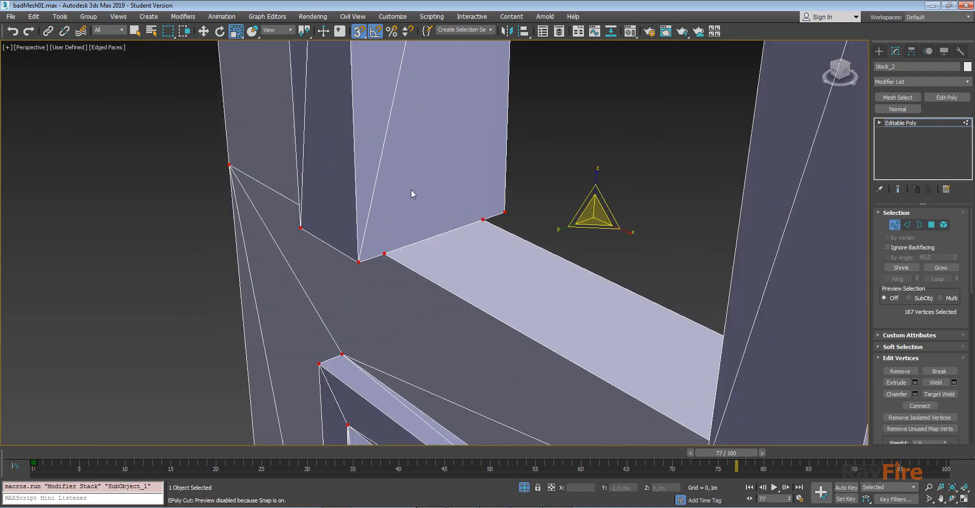
scroll(410, 189, "down", 3)
middle_click_drag(410, 189, 418, 247)
right_click(417, 246)
left_click(409, 162)
scroll(436, 184, "down", 2)
middle_click_drag(435, 184, 438, 208)
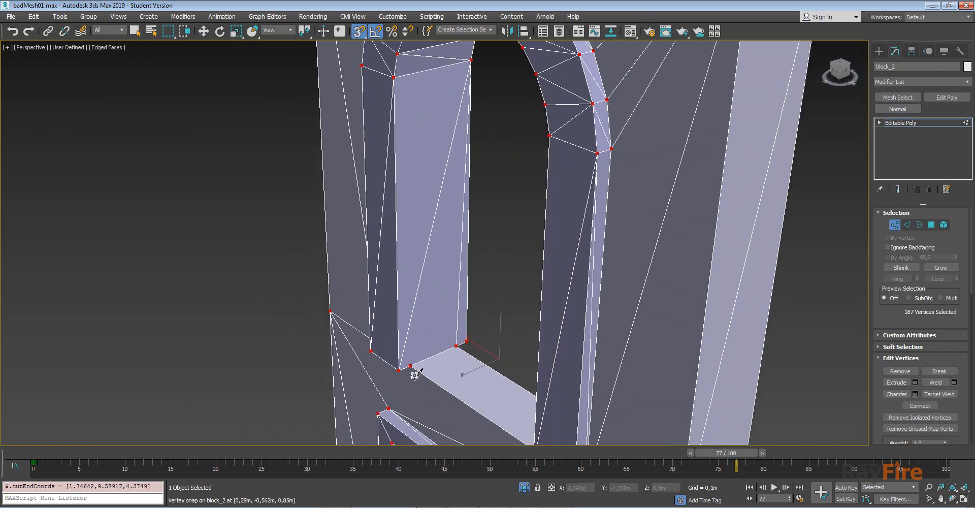
- Cut the opposite inner jamb from its upper corner down to the two adjoining sill corner vertices
middle_click_drag(432, 359, 557, 349, "alt")
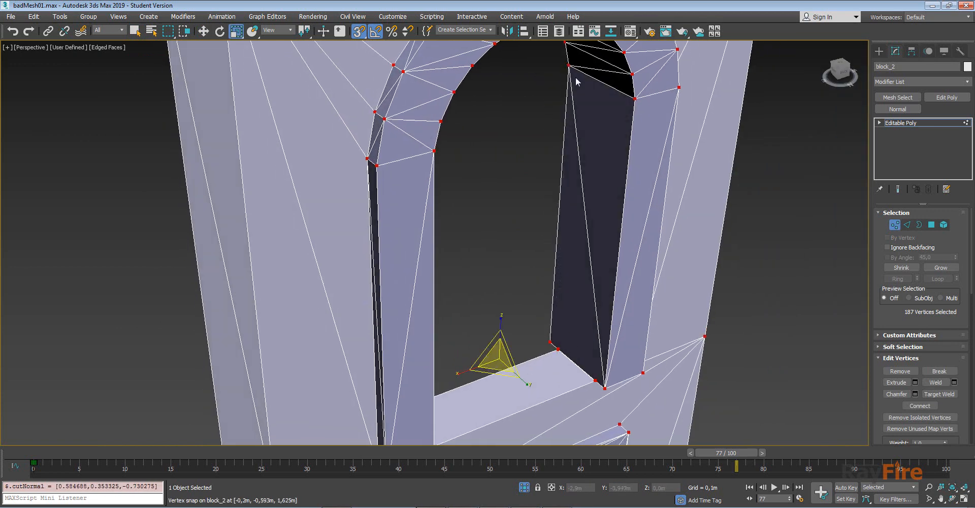
right_click(604, 356)
left_click(589, 261)
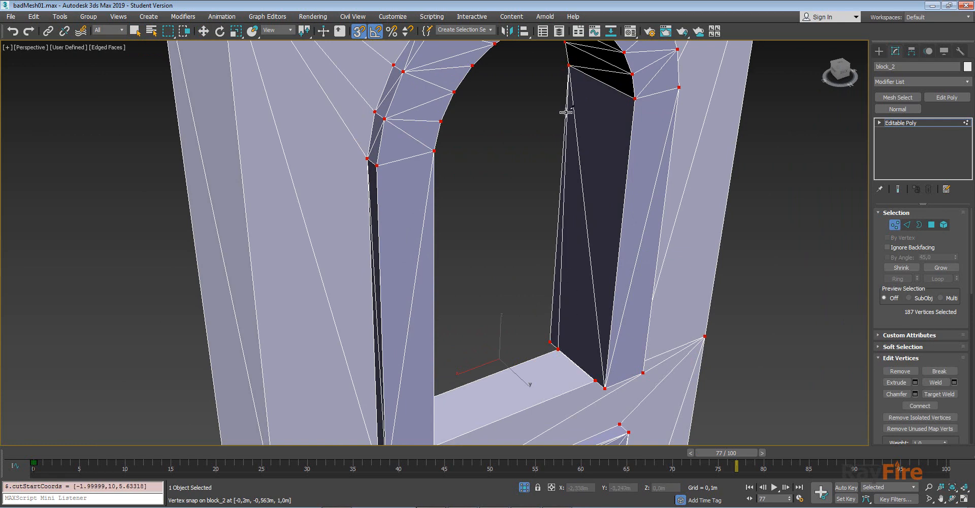
right_click(595, 379)
middle_click_drag(558, 386, 557, 380)
- Try scaling the arch opening's sill face again to test its connection to the jambs, and undo it
key("4")
left_click(485, 395)
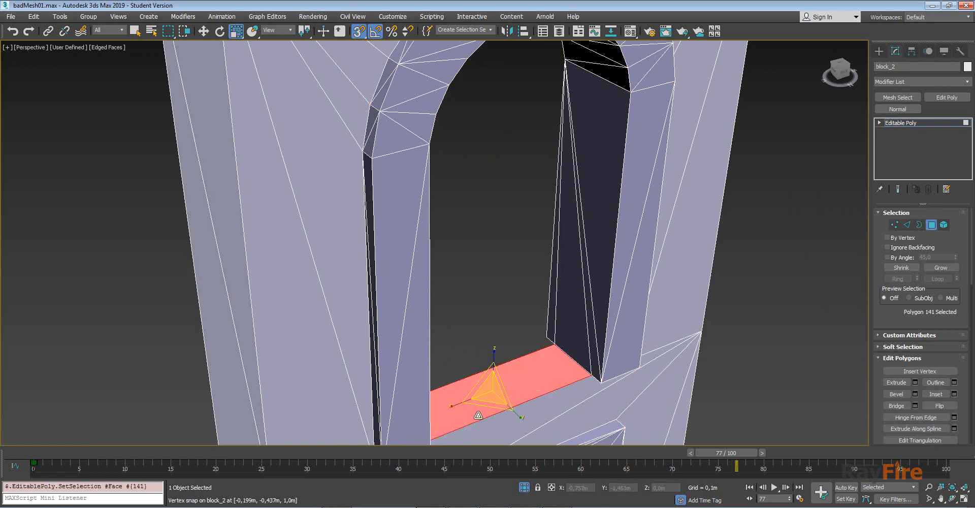
left_click_drag(465, 397, 462, 412)
scroll(463, 389, "down", 3)
middle_click_drag(462, 413, 444, 355, "alt")
key("ctrl+z")
- Try welding all vertices of block_2 with a threshold of 0,0m
key("1")
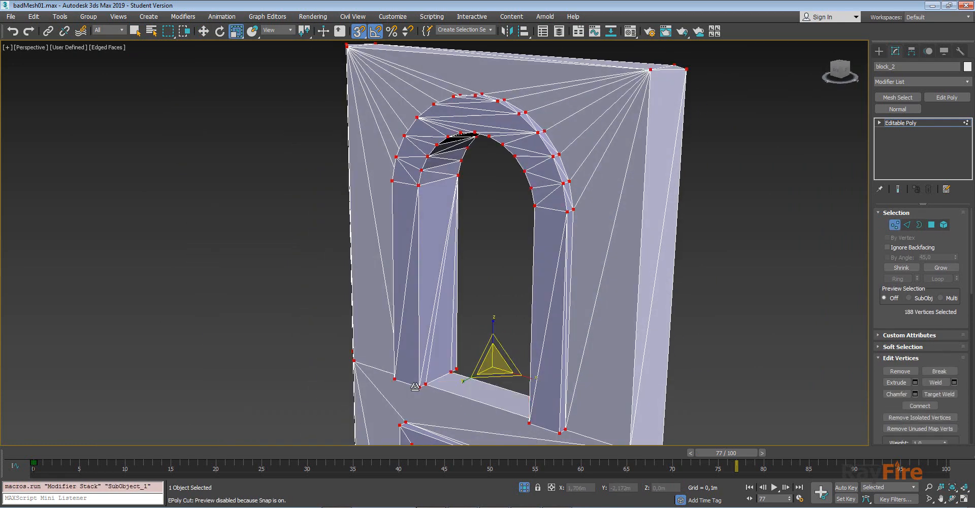
key("ctrl+a")
right_click(443, 355)
left_click(354, 418)
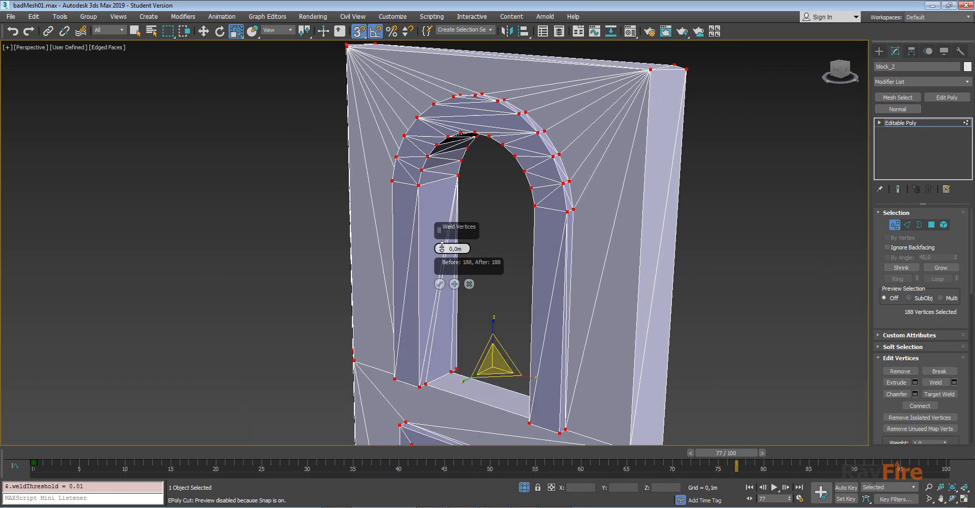
left_click(468, 296)
- Try moving the sill corner vertex at the first jamb away from its place, and undo the move
middle_click_drag(467, 296, 468, 363, "alt")
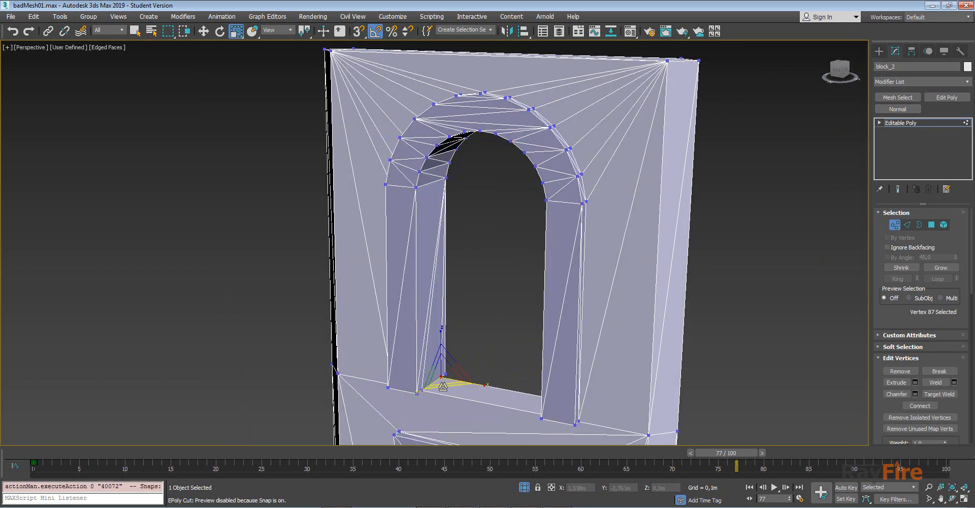
key("w")
key("z")
scroll(450, 339, "down", 5)
left_click_drag(433, 326, 458, 337)
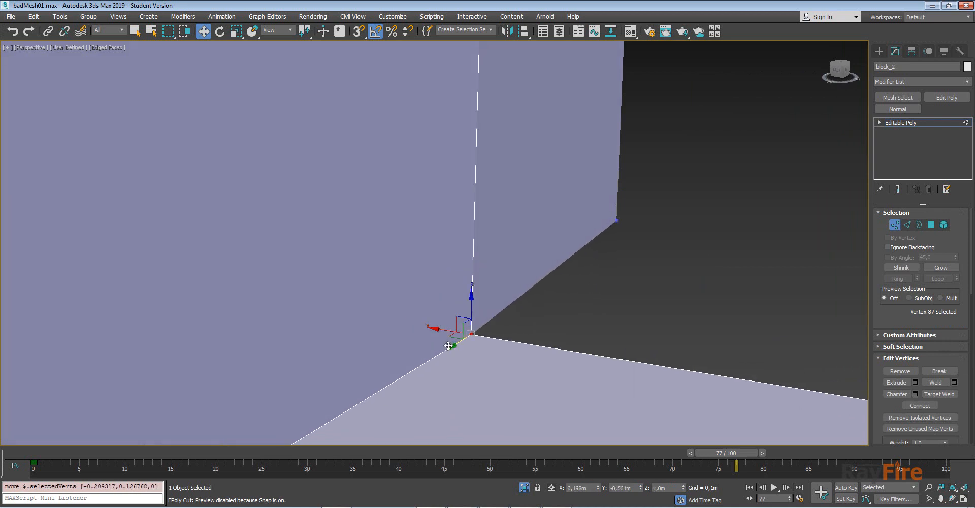
key("ctrl+z")
- Try moving the sill corner vertex at the opposite jamb, and undo the move
scroll(438, 317, "down", 4)
middle_click_drag(246, 388, 598, 333, "alt")
left_click(601, 277)
left_click_drag(602, 282, 575, 295)
key("ctrl+z")
- Lift the loose vertex at the jamb's lower corner and target-weld it onto the sill corner vertex beneath it
middle_click_drag(574, 296, 614, 313, "alt")
scroll(615, 312, "up", 2)
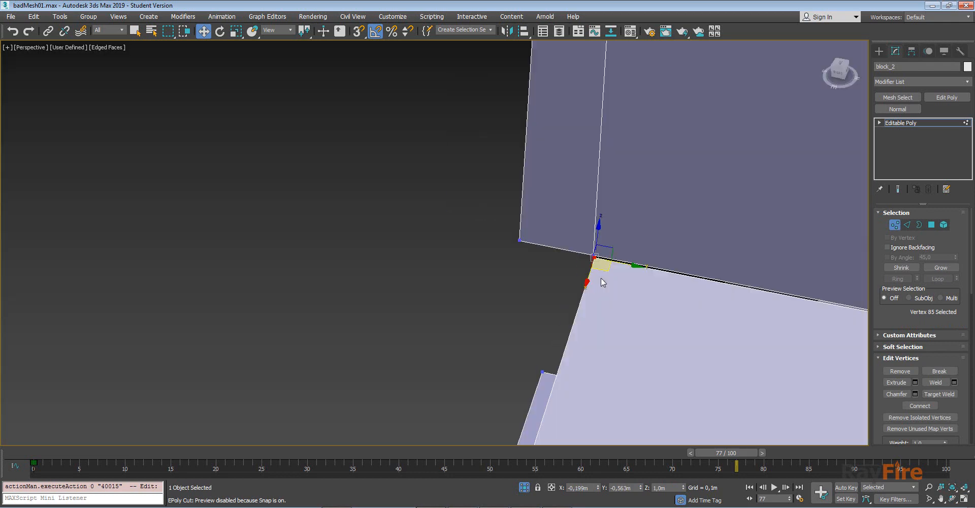
middle_click_drag(601, 279, 576, 237, "alt")
left_click_drag(603, 235, 605, 193)
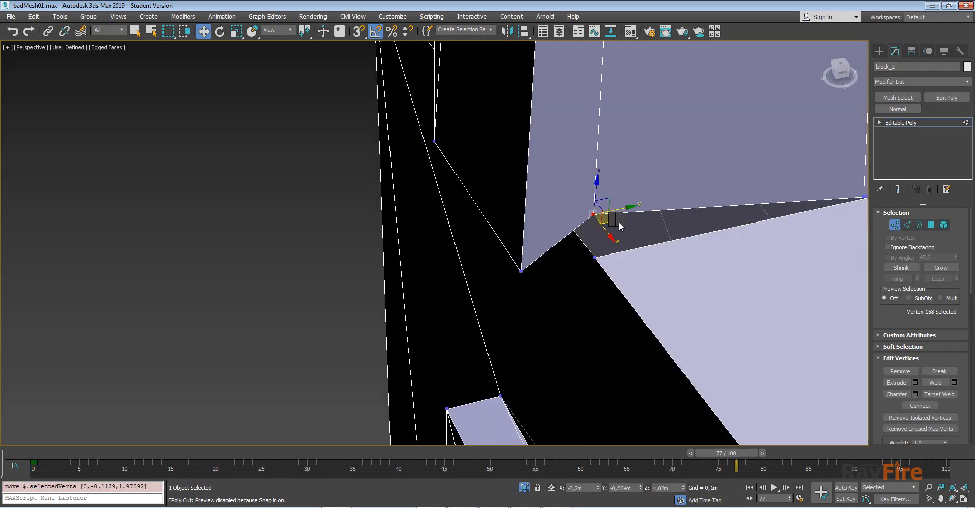
right_click(618, 226)
left_click(597, 208)
left_click(596, 258)
middle_click_drag(595, 258, 575, 268, "alt")
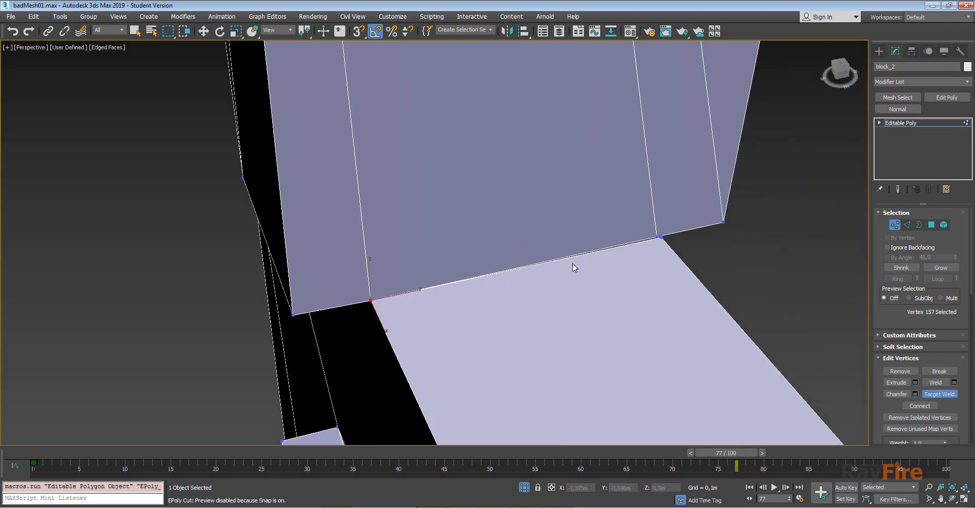
scroll(653, 237, "up", 3)
right_click(666, 241)
- Try moving the vertex at the jamb's other sill corner, and undo the move
left_click_drag(666, 238, 629, 240)
key("ctrl+z")
scroll(623, 295, "down", 5)
scroll(624, 295, "down", 5)
middle_click_drag(624, 295, 576, 240, "alt")
- Select all open borders of block_2 and examine the gaps along the seam between arch and window section
key("3")
left_click(636, 289)
key("ctrl+a")
scroll(638, 265, "up", 3)
left_click_drag(642, 239, 642, 237)
key("ctrl+z")
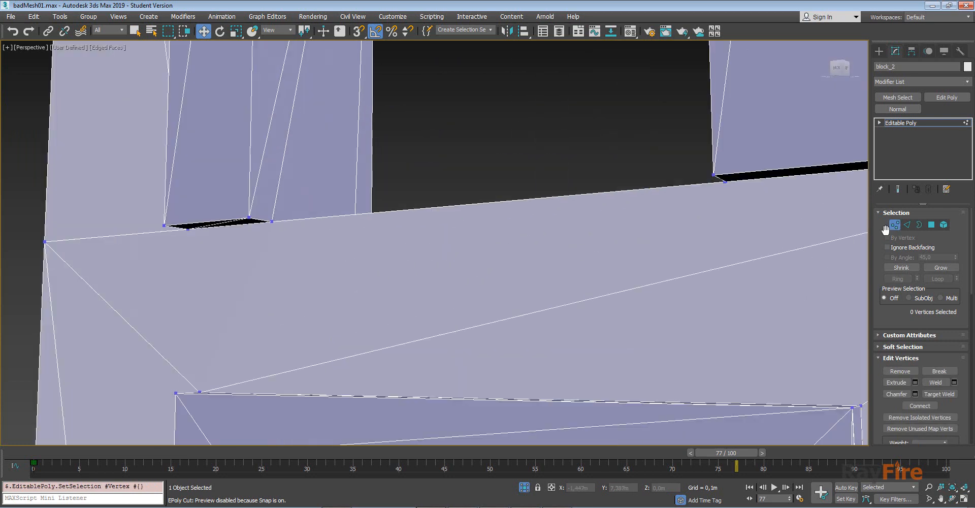
key("3")
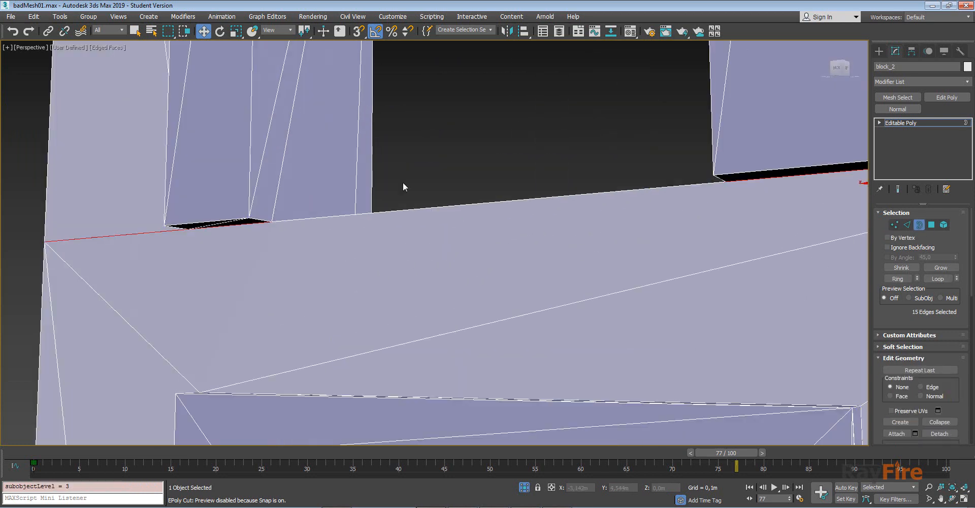
left_click_drag(163, 200, 161, 219)
middle_click_drag(167, 220, 264, 226, "alt")
middle_click_drag(264, 226, 238, 260)
key("ctrl+z")
key("1")
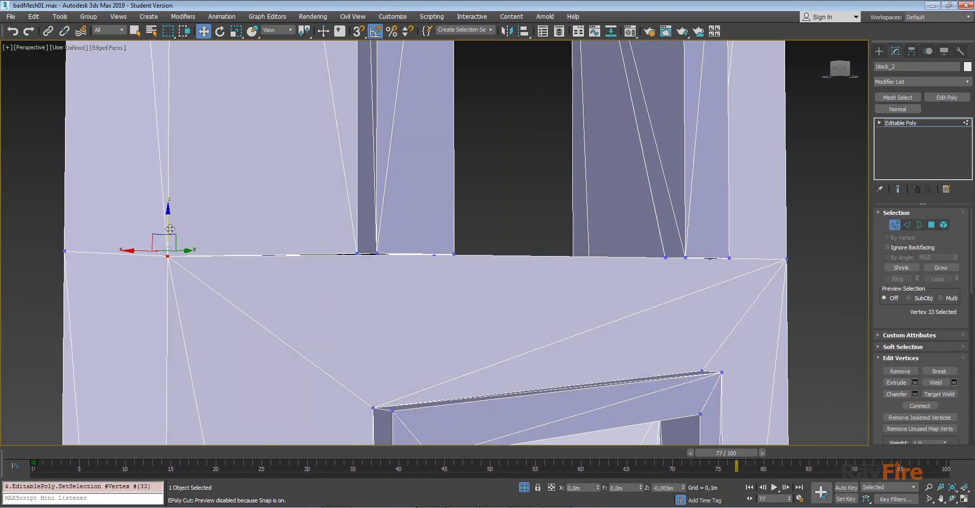
- Try lowering the seam vertex at the outer corner of the wall face, and undo the moves
left_click_drag(171, 229, 169, 247)
middle_click_drag(169, 247, 332, 297, "alt")
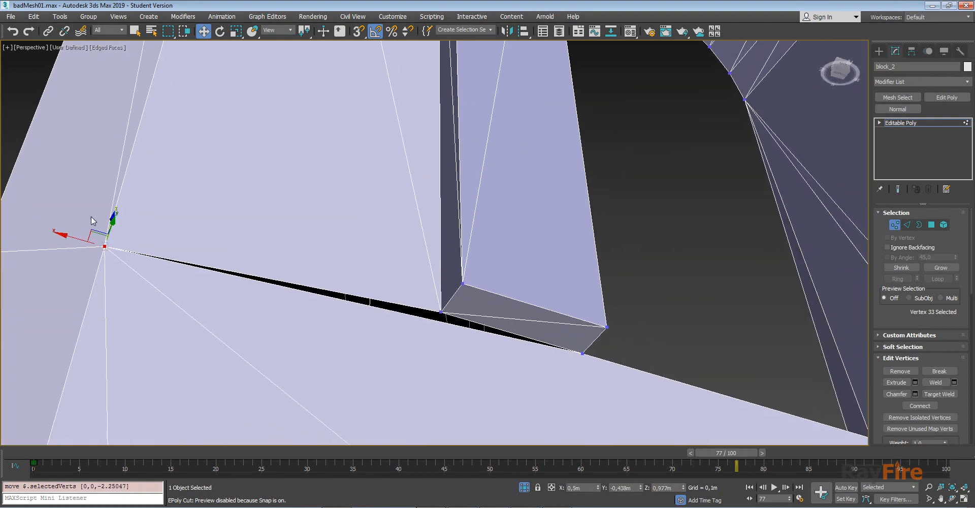
middle_click_drag(90, 216, 110, 222, "alt")
left_click_drag(109, 222, 85, 351)
key("ctrl+z")
middle_click_drag(365, 327, 350, 307)
key("ctrl+z")
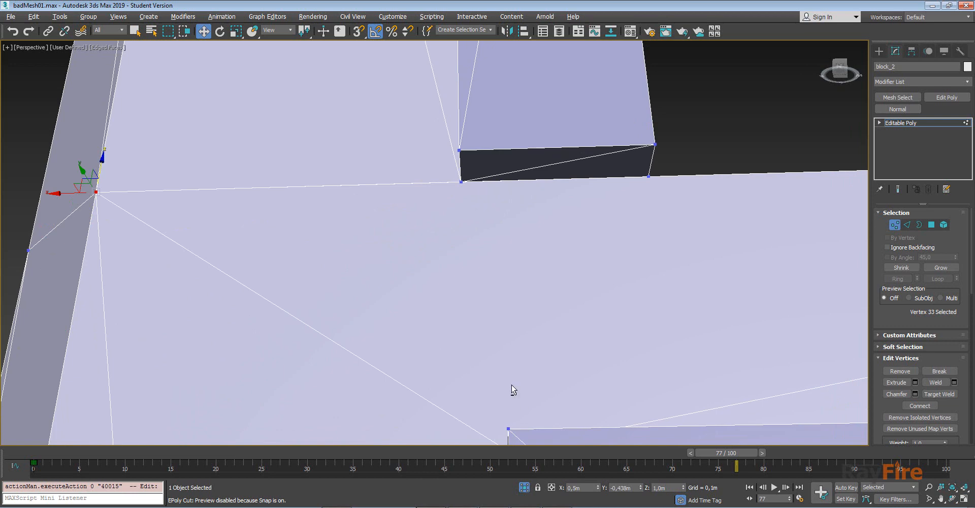
- Cut an edge across the wall face between the window frame's upper corner and the arch trim's outer base corner
middle_click_drag(512, 390, 507, 342, "alt")
scroll(507, 343, "down", 3)
right_click(507, 342)
left_click(500, 252)
middle_click_drag(496, 264, 467, 269, "alt")
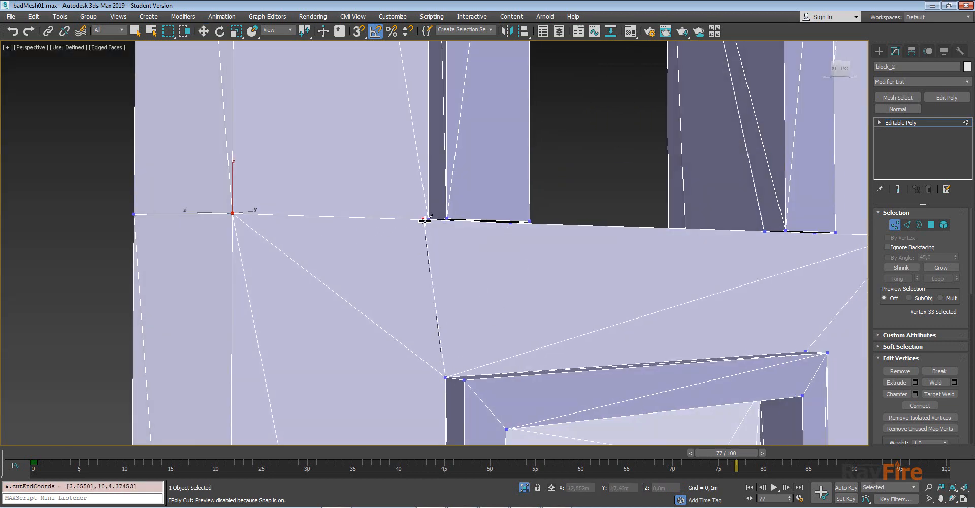
middle_click_drag(576, 265, 258, 363, "alt")
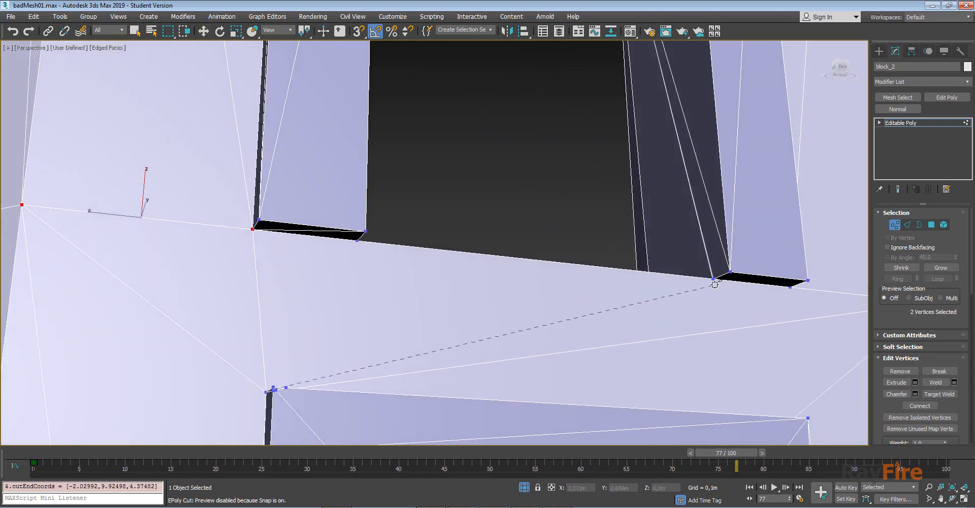
- Target-weld the two nearly coincident vertices at the inner base corner of the opposite arch trim
middle_click_drag(714, 278, 592, 299, "alt")
scroll(577, 285, "up", 5)
middle_click_drag(699, 314, 569, 291)
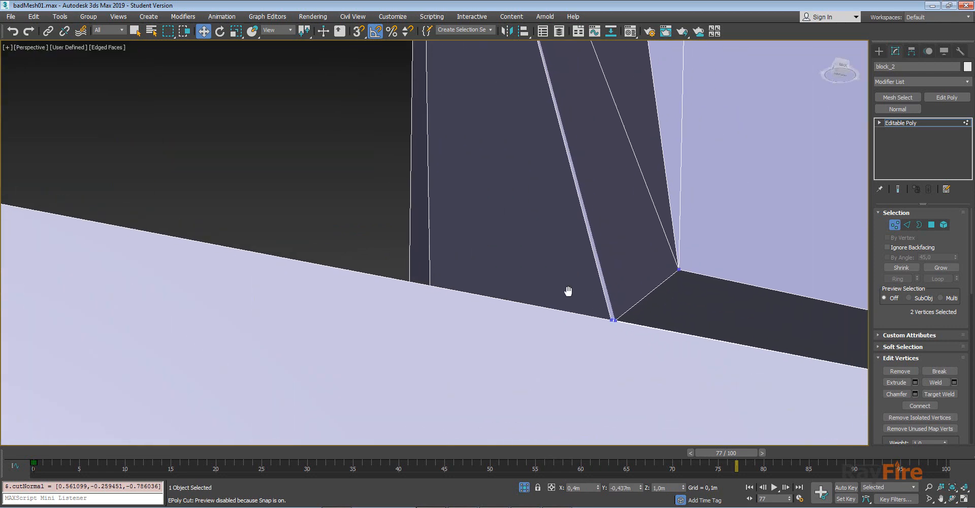
key("1")
key("1")
right_click(606, 311)
left_click(581, 364)
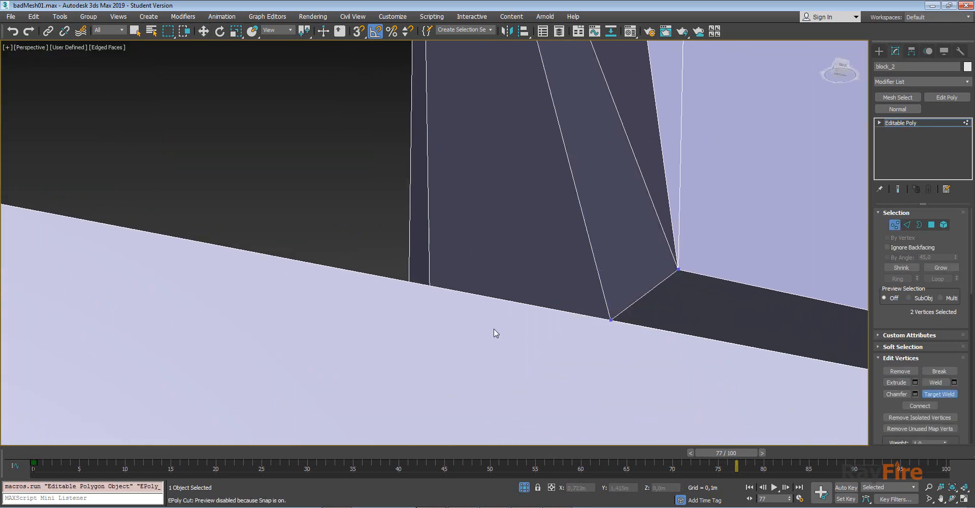
scroll(494, 333, "down", 3)
middle_click_drag(432, 330, 470, 314)
scroll(470, 314, "down", 2)
- Cut further edges across the wall face from the window frame's upper corners to the base corners of the arch trim
right_click(353, 304)
right_click(344, 225)
left_click(330, 129)
scroll(337, 230, "down", 3)
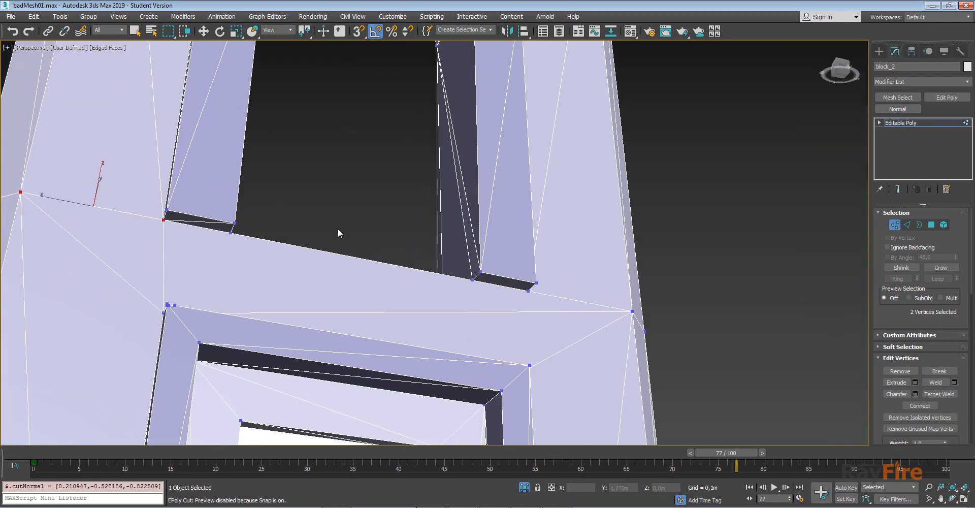
middle_click_drag(163, 316, 174, 315, "alt")
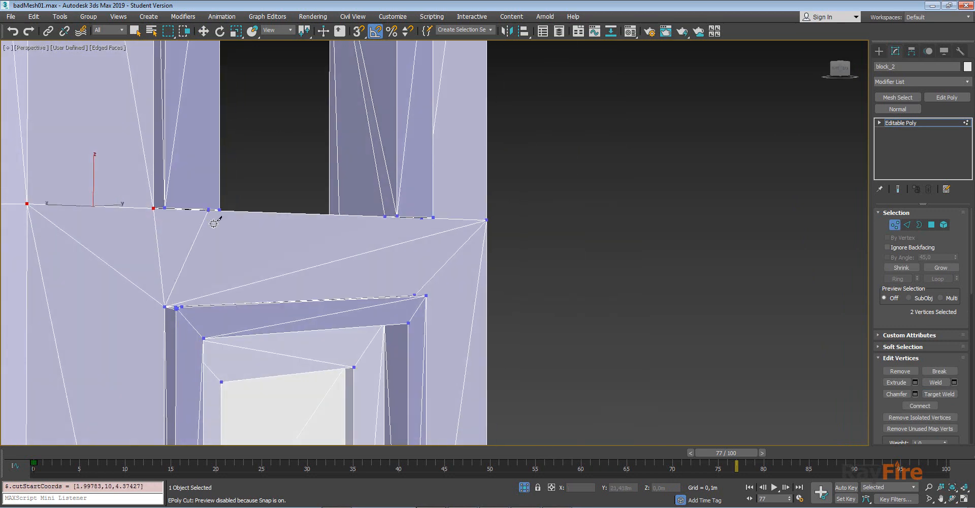
middle_click_drag(322, 293, 563, 323, "alt")
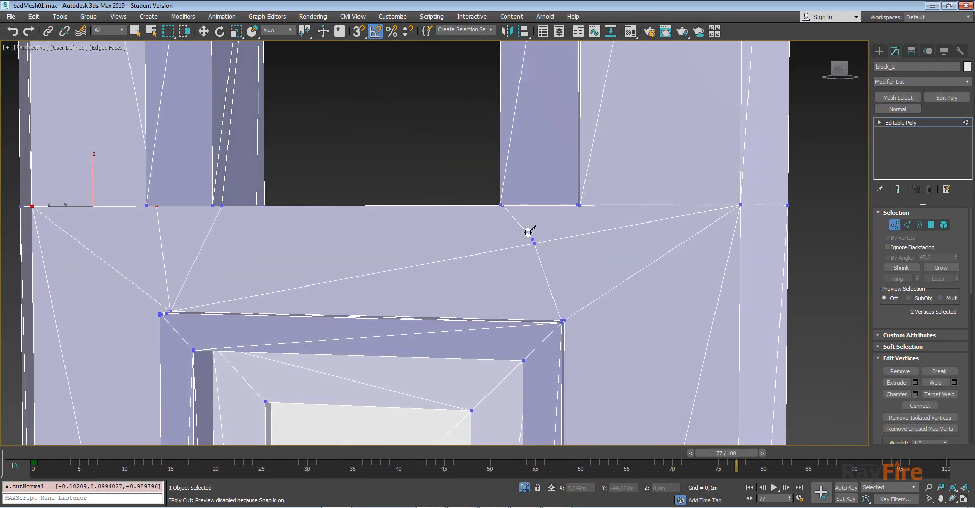
middle_click_drag(503, 203, 535, 247, "alt")
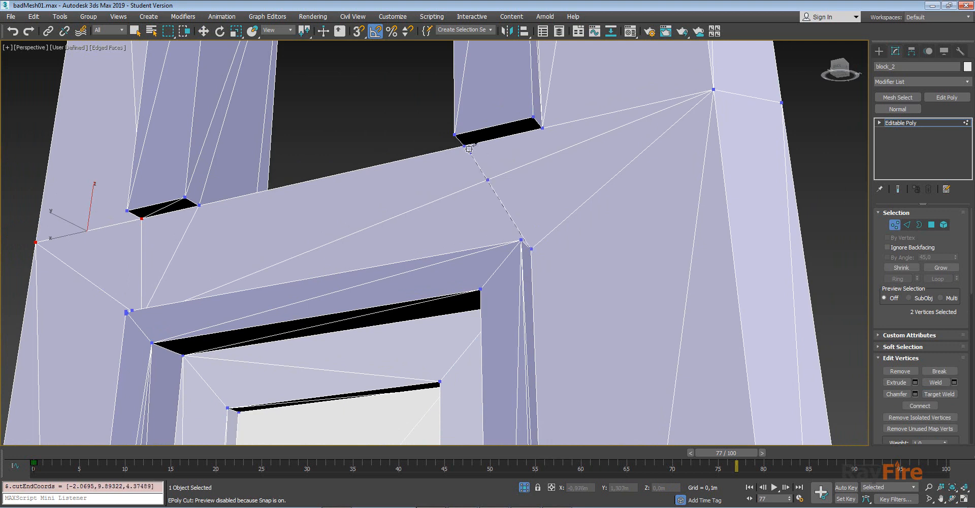
left_click(543, 129)
- Remove the two leftover diagonal edge segments crossing the wall face between the new cuts
key("2")
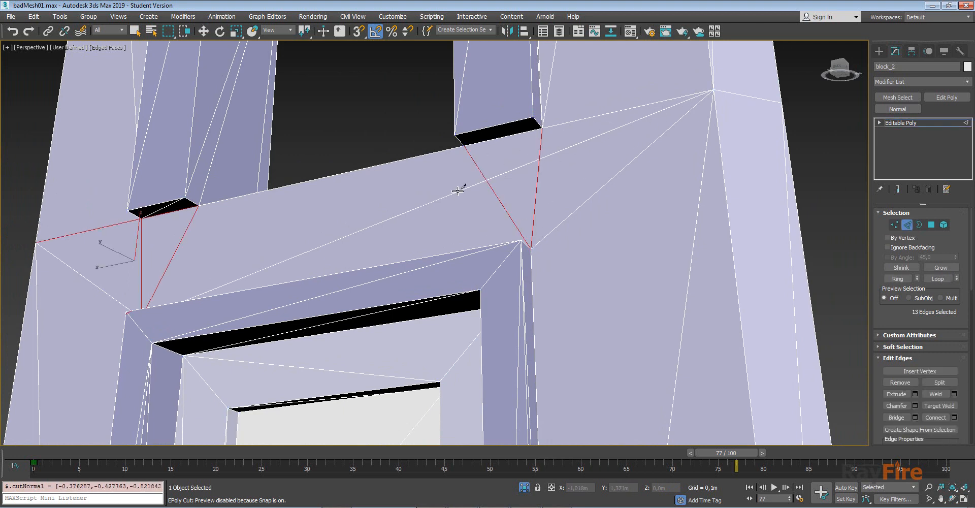
right_click(457, 190)
left_click(458, 190)
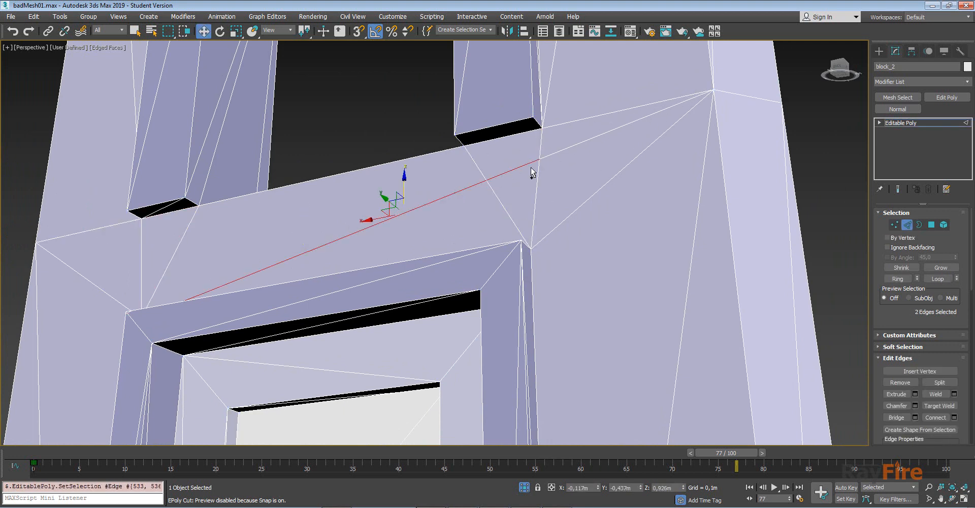
right_click(544, 196)
left_click(522, 203)
- Remove the long diagonal edge between arch and window frame on the opposite side of the wall
middle_click_drag(501, 203, 338, 255, "alt")
key("2")
left_click(337, 256)
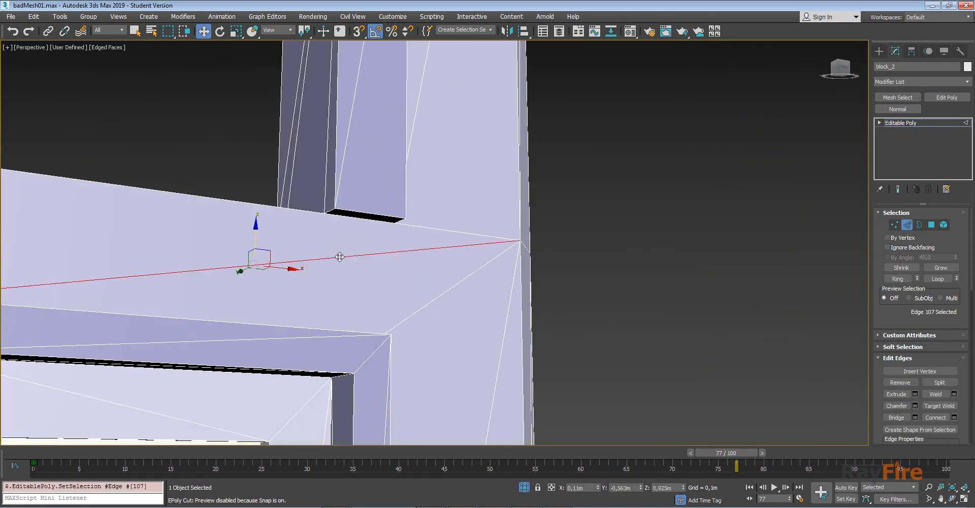
right_click(336, 254)
left_click(319, 275)
- Cut an edge on this wall side from the arch trim's outer base corner to the window frame's upper corner
middle_click_drag(198, 257, 285, 265)
middle_click_drag(284, 266, 308, 274, "alt")
right_click(307, 273)
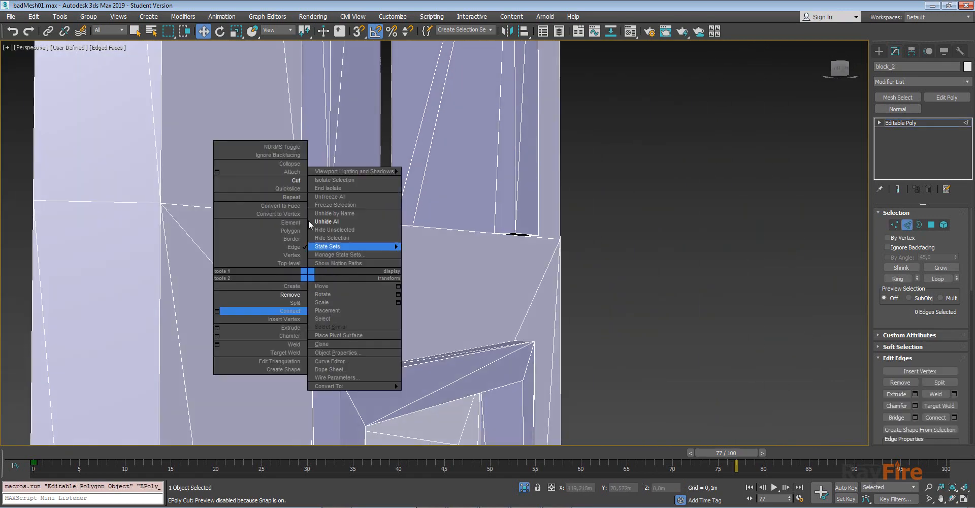
left_click(298, 180)
left_click(314, 376)
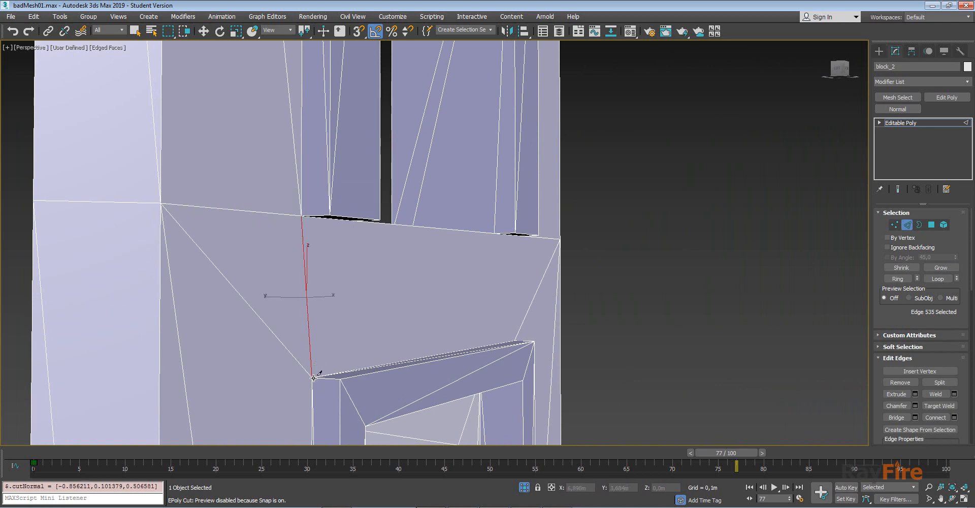
- Cut edges on the opposite side of the wall from the arch trim's base corners to the window frame's upper corner
right_click(355, 220)
middle_click_drag(355, 219, 470, 252, "alt")
middle_click_drag(470, 251, 342, 291)
middle_click_drag(478, 365, 466, 345, "alt")
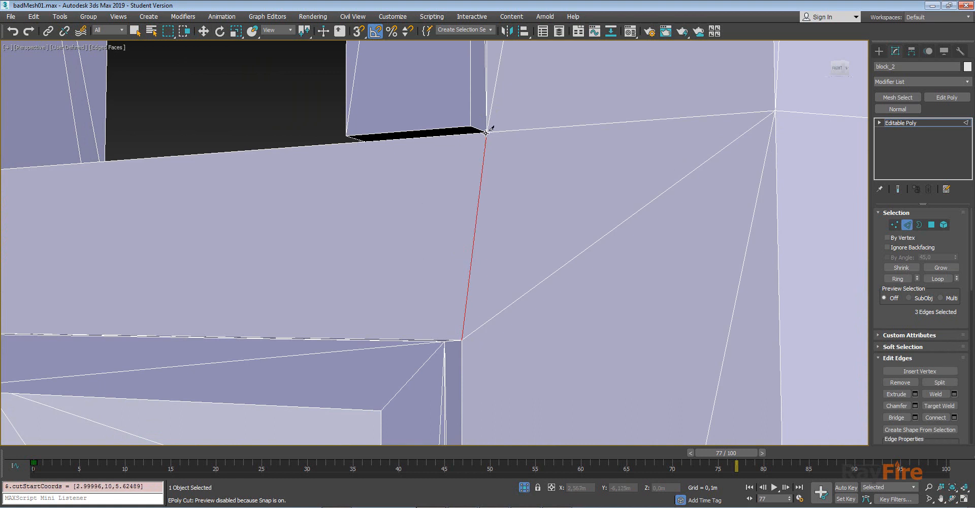
scroll(388, 188, "down", 2)
- Weld all vertices of block_2 with a weld threshold of 0,0 m
key("1")
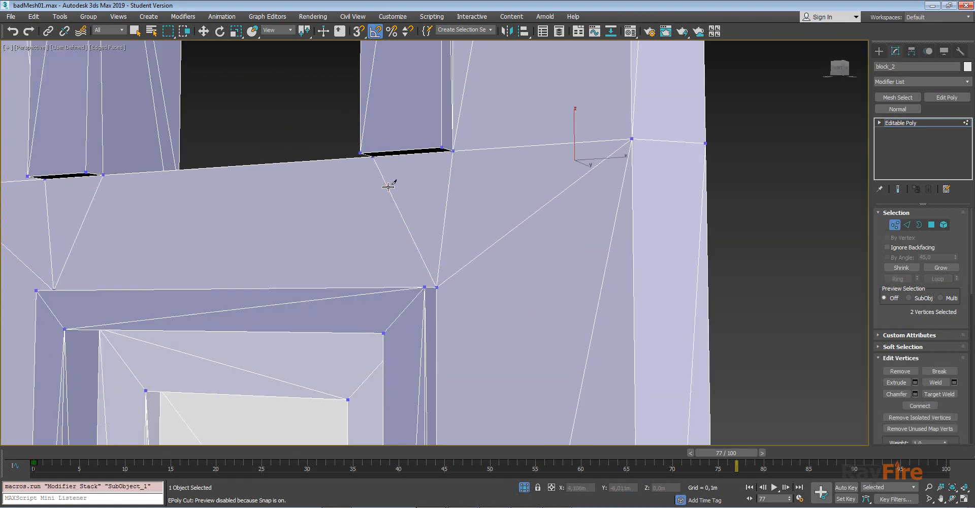
right_click(287, 293)
left_click(199, 347)
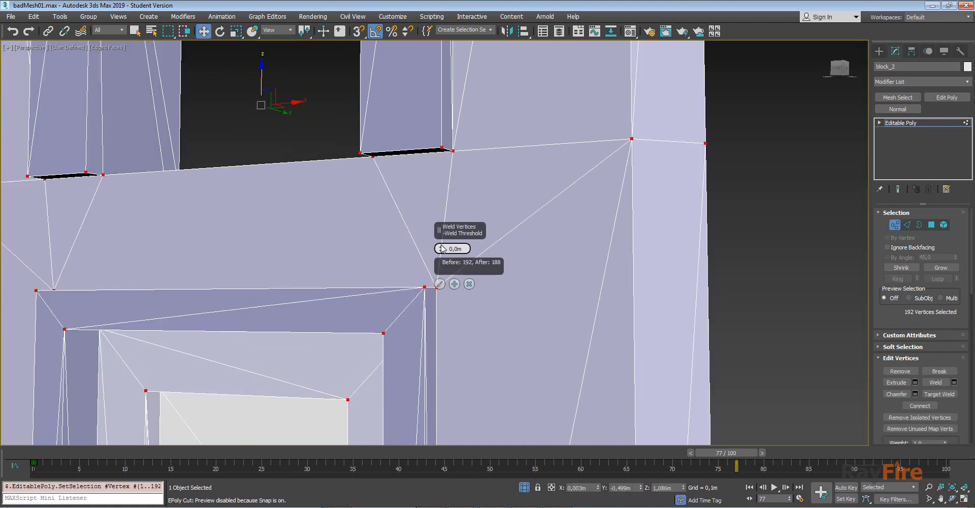
left_click(440, 284)
key("2")
key("z")
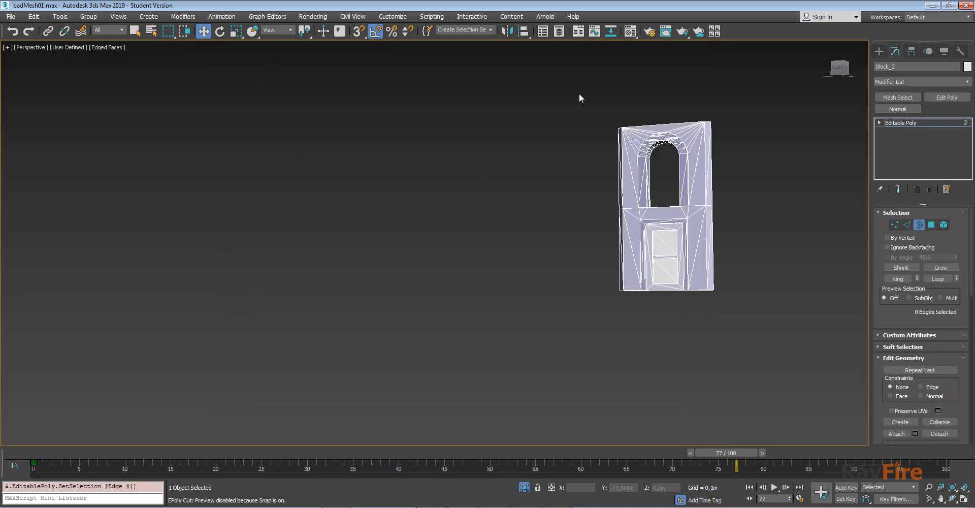
- Move the vertex at the arch trim's lower corner away from the wall vertex it overlaps to expose the gap
middle_click_drag(673, 312, 638, 242, "alt")
key("1")
left_click(637, 242)
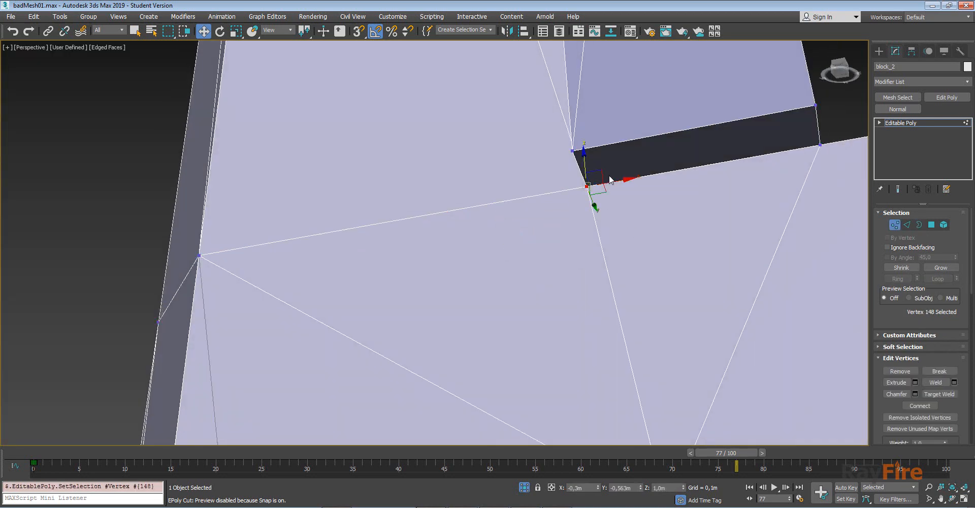
left_click_drag(604, 176, 579, 174)
middle_click_drag(579, 173, 636, 199, "alt")
right_click(634, 199)
left_click(609, 261)
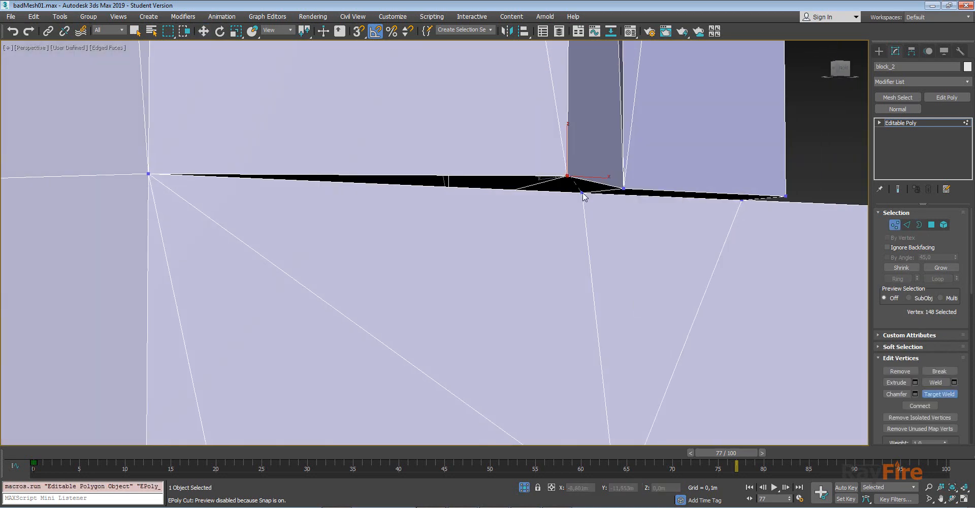
right_click(582, 193)
- Delete the sliver polygon inside the gap between the displaced corner vertex and the wall vertex
mouse_move(578, 188)
middle_mouse_down("alt")
mouse_move(577, 203)
mouse_move(578, 173)
middle_mouse_up("alt")
scroll(584, 190, "up", 3)
key("4")
left_click(582, 189)
key("Delete")
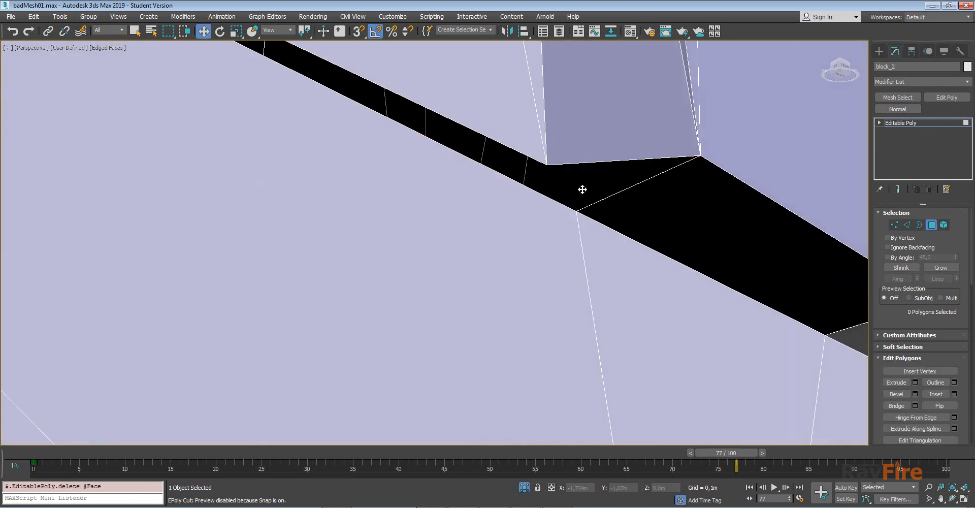
- Target-weld the displaced corner vertex onto the wall vertex at the arch trim's base
right_click(583, 189)
left_click(513, 222)
left_click(577, 210)
right_click(589, 224)
scroll(590, 224, "down", 3)
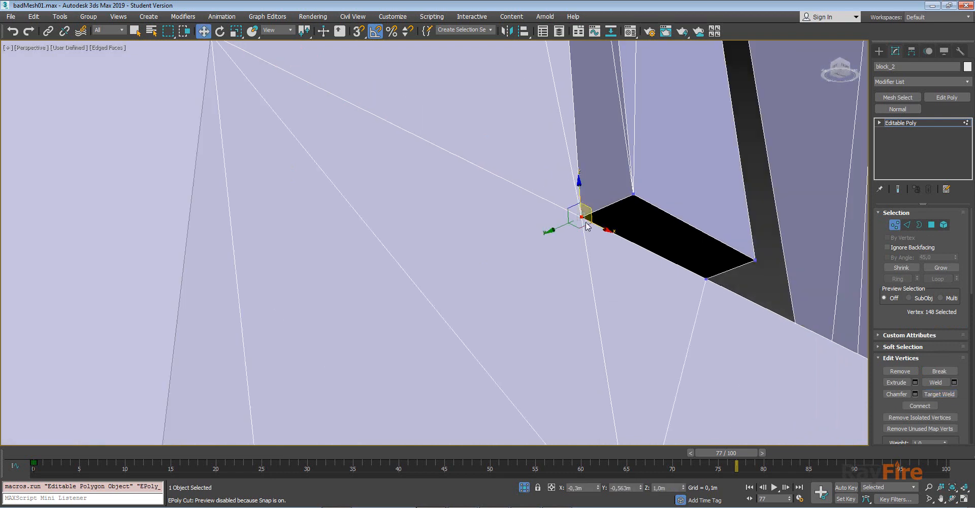
- Check the base of the arch trim for remaining open borders and return to the whole-object level
key("3")
scroll(592, 235, "down", 4)
left_click(717, 268)
scroll(595, 214, "down", 5)
middle_click_drag(578, 222, 684, 306)
key("1")
left_click(923, 121)
- Export the repaired block_2 over its existing FBX file
left_click(10, 16)
mouse_move(54, 192)
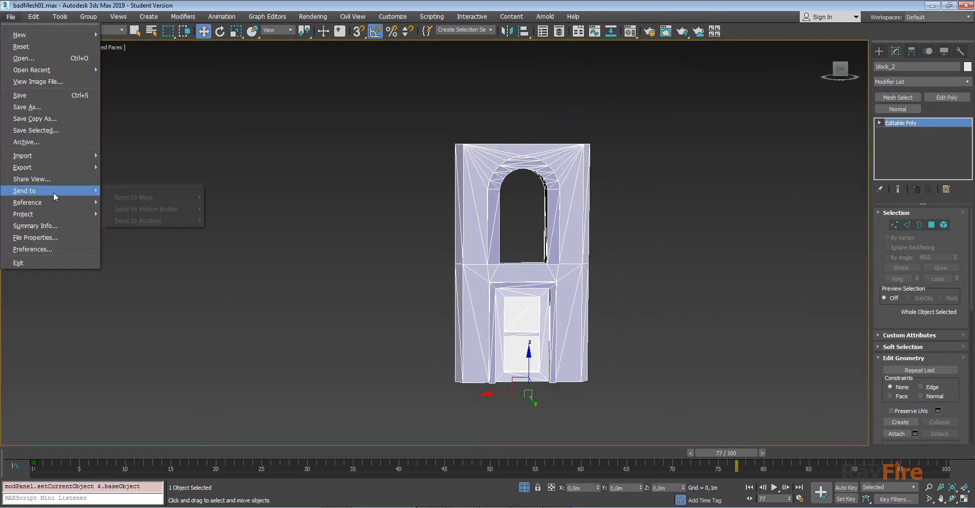
left_click(127, 192)
left_click(95, 88)
double_click(95, 91)
left_click(522, 303)
left_click(395, 341)
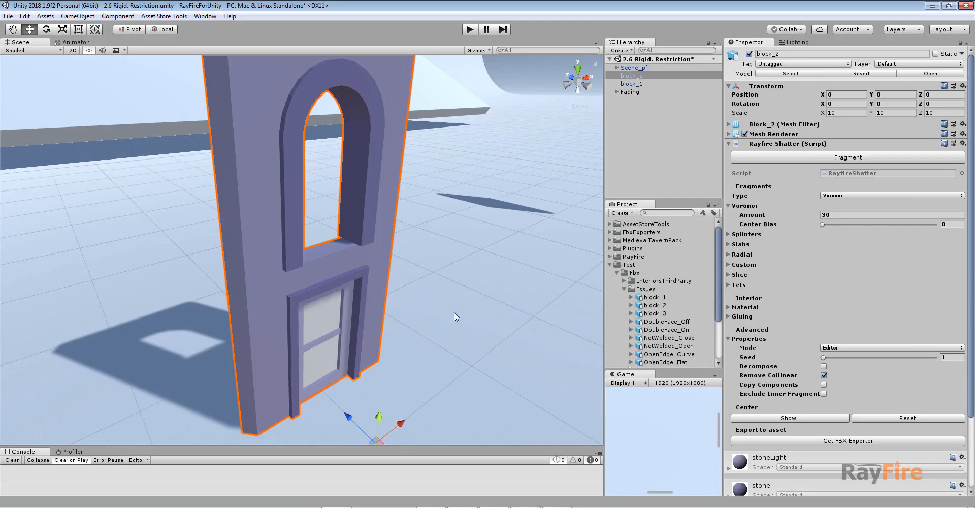
- Switch to Unity and test-shatter block_2 into 30 Voronoi fragments, deleting them after inspecting the enlarged scale preview
mouse_move(454, 313)
left_mouse_down("alt")
mouse_move(584, 315)
mouse_move(457, 315)
left_mouse_up("alt")
left_click(909, 158)
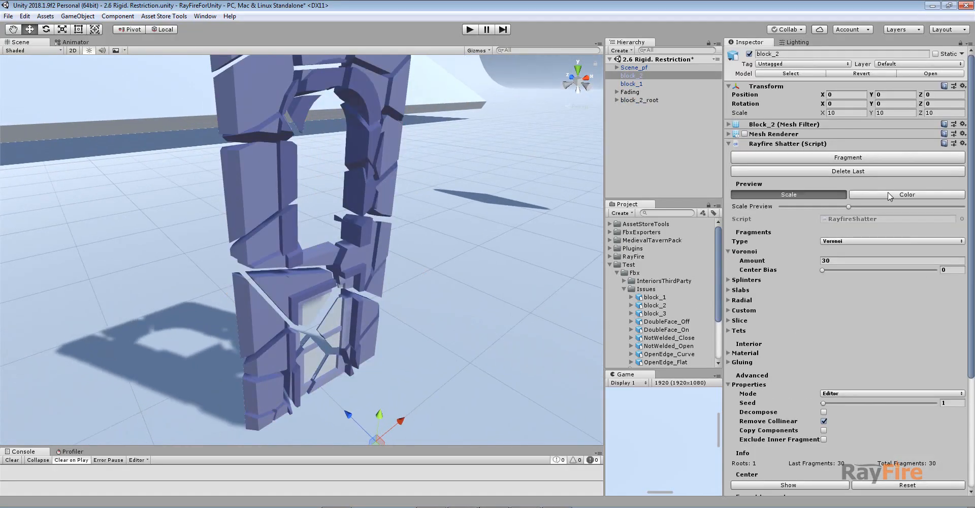
left_click_drag(460, 219, 662, 285, "alt")
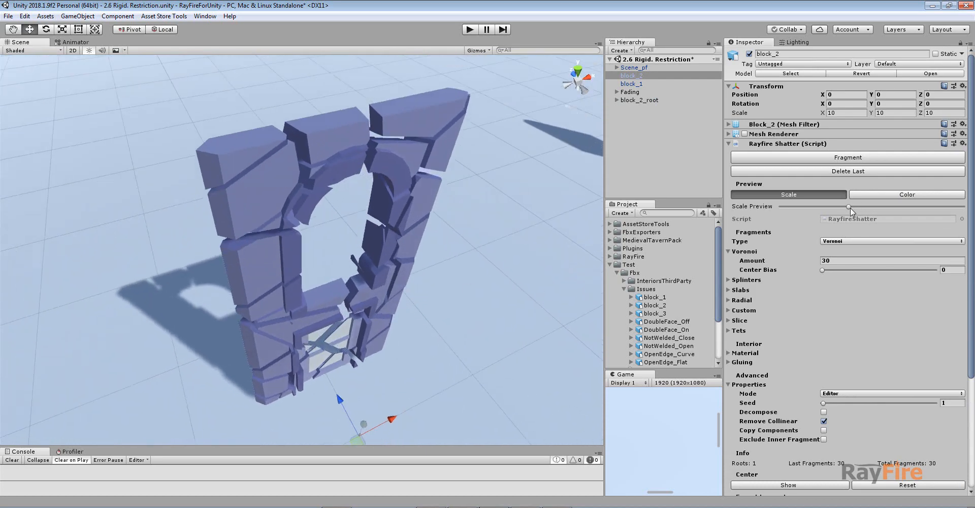
left_click_drag(849, 207, 963, 206)
left_click_drag(523, 233, 513, 202, "alt")
left_click(811, 173)
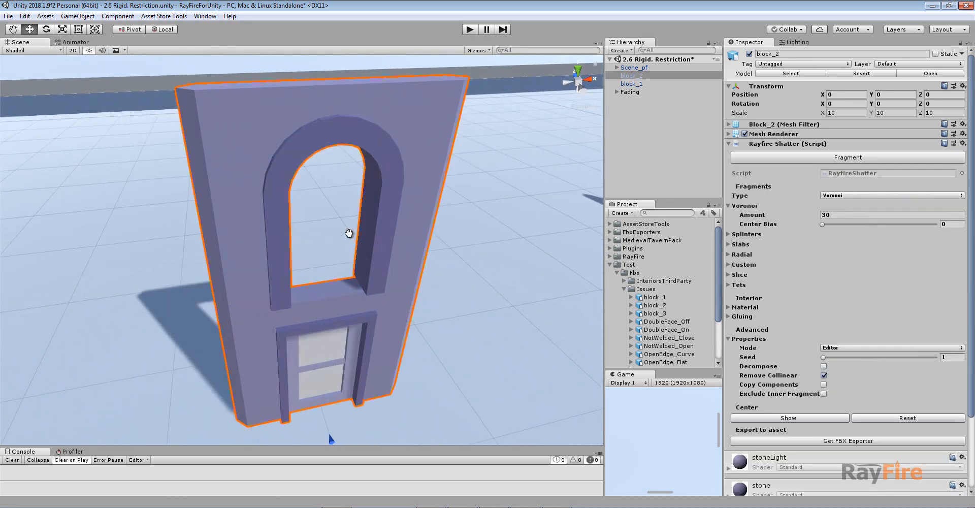
- Set the Rayfire Shatter mode of block_2 to Runtime in its advanced properties
scroll(348, 231, "down", 2)
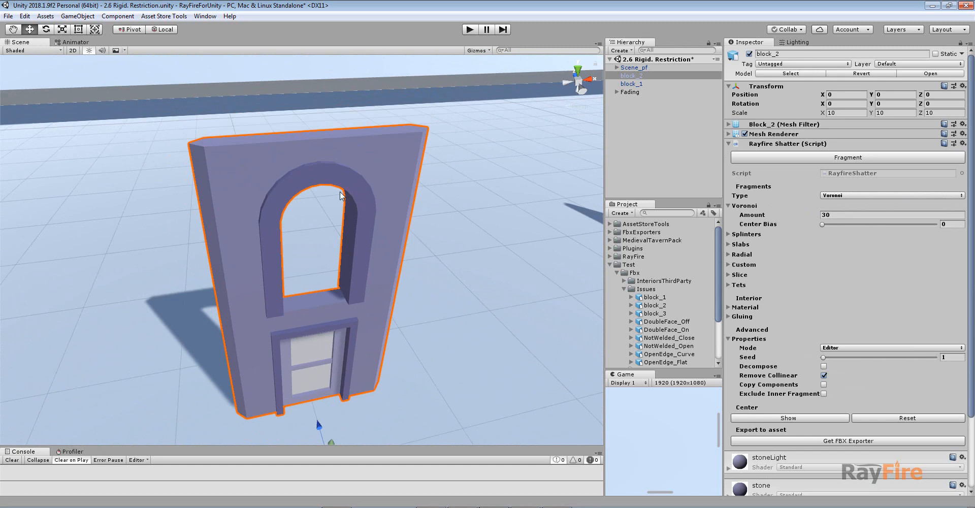
left_click(749, 206)
left_click(962, 145)
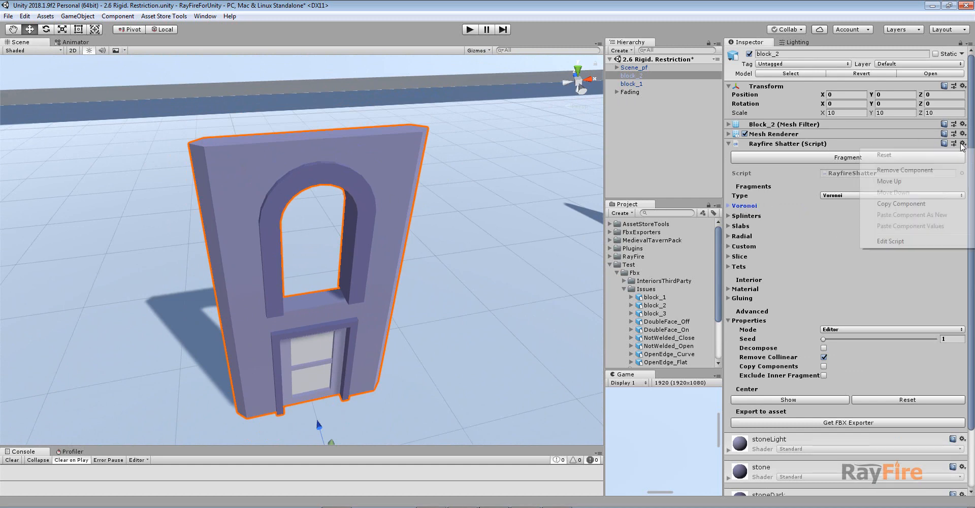
left_click(848, 321)
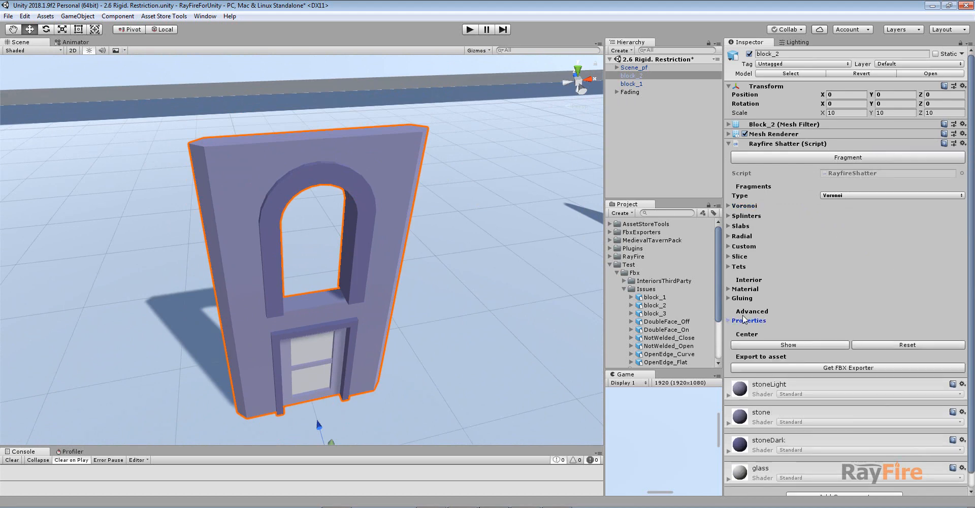
left_click(744, 320)
left_click(850, 341)
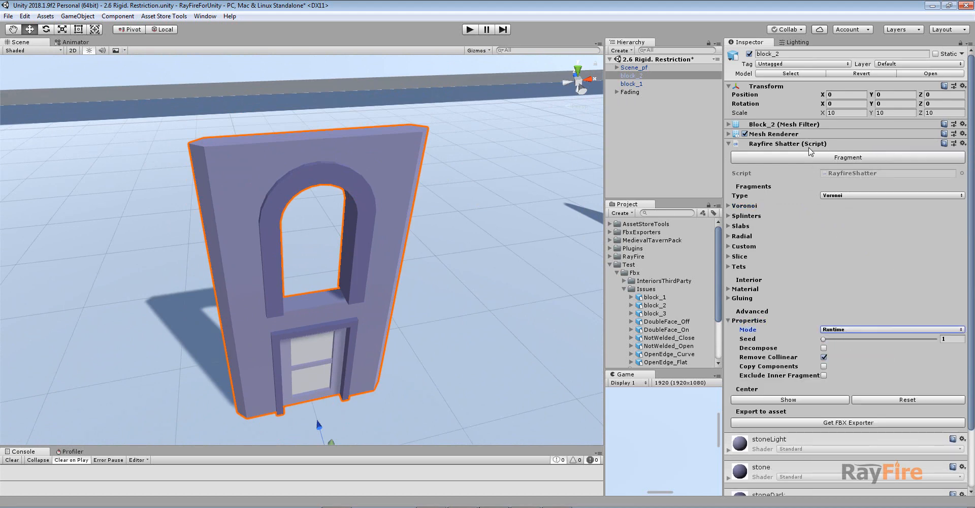
- Fragment block_2 in Runtime mode, spread the pieces with the scale preview to inspect them, and delete the fragments
left_click(805, 159)
left_click_drag(809, 206, 911, 212)
left_click_drag(534, 214, 571, 173, "alt")
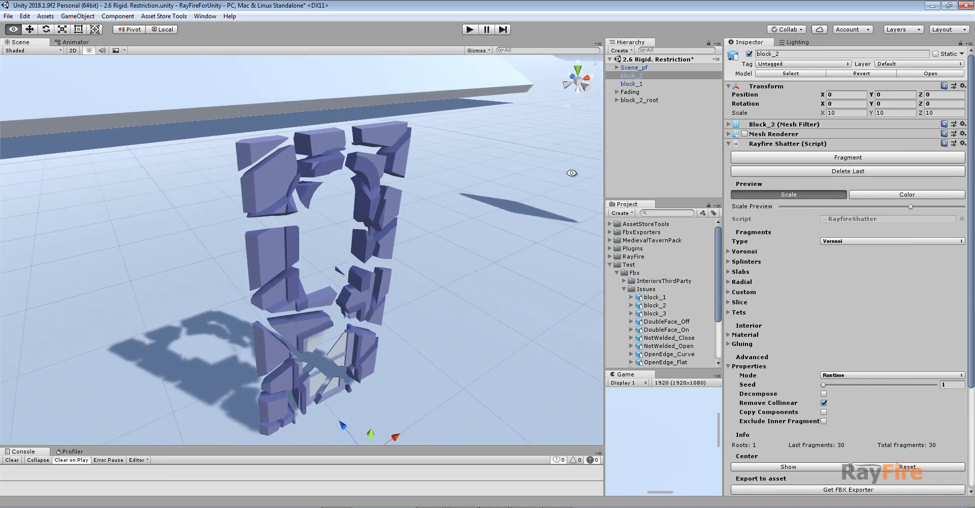
left_click(847, 170)
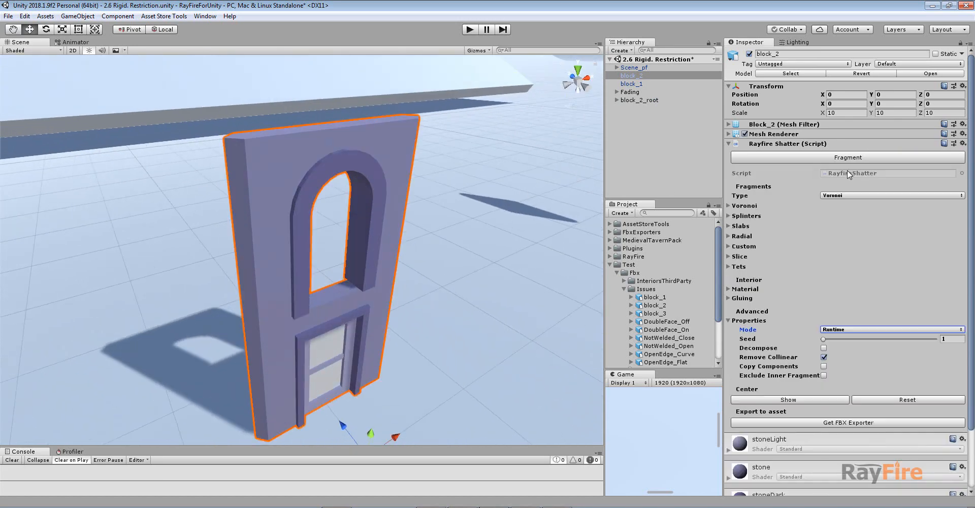
- Replace block_2's Rayfire Shatter component with a Rayfire Rigid component initialized At Start
left_click(962, 144)
left_click(886, 165)
left_click(853, 259)
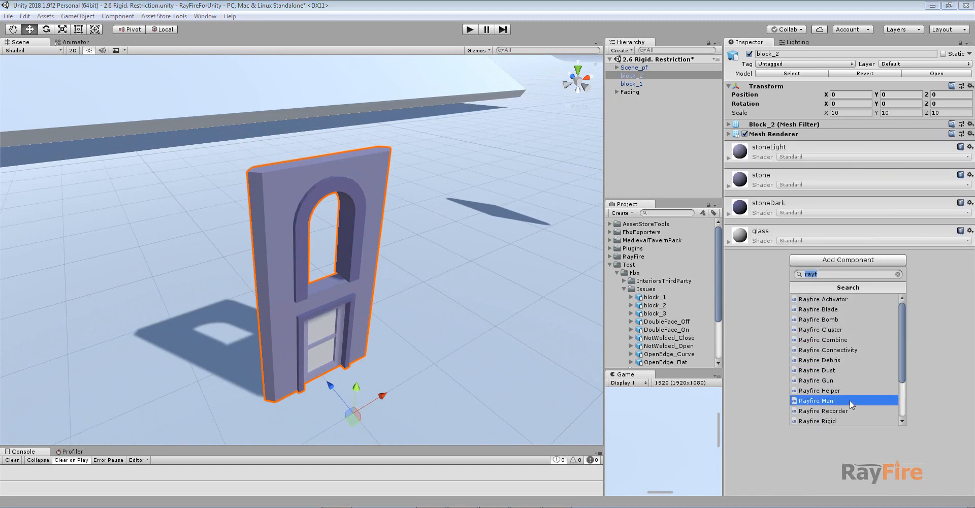
left_click(836, 420)
left_click(828, 213)
left_click(840, 170)
left_click(841, 191)
scroll(305, 341, "down", 4)
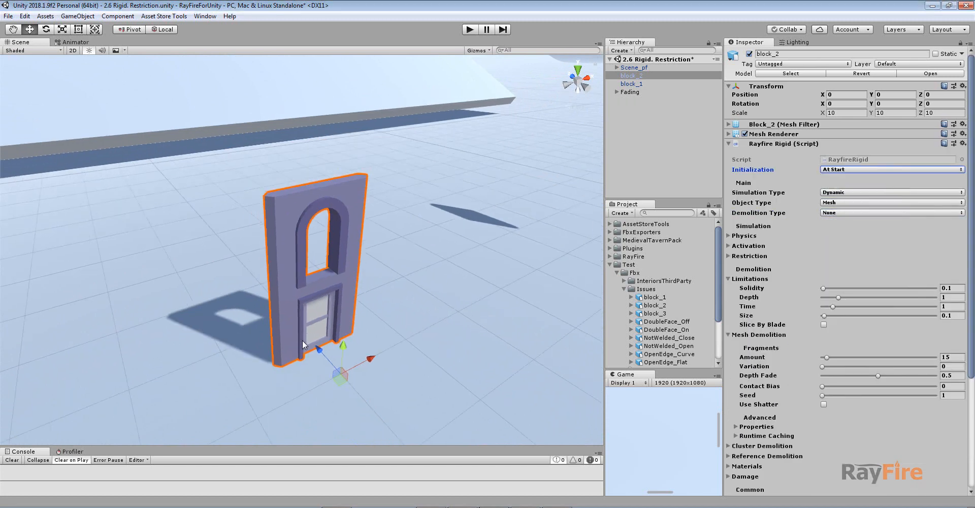
- Raise block_2 to a Y position of about 5.2 and tilt it about 26.5 degrees around Z
left_click_drag(345, 350, 357, 214)
scroll(363, 228, "down", 4)
middle_click_drag(368, 219, 376, 343)
key("e")
left_click_drag(360, 277, 442, 182)
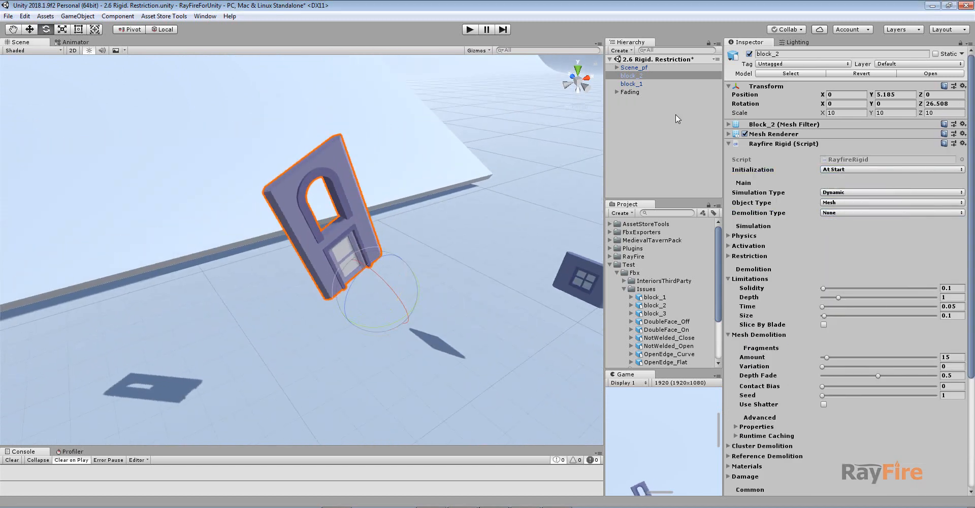
- Stop the brief simulation run and set block_2's demolition type to Runtime
key("ctrl+p")
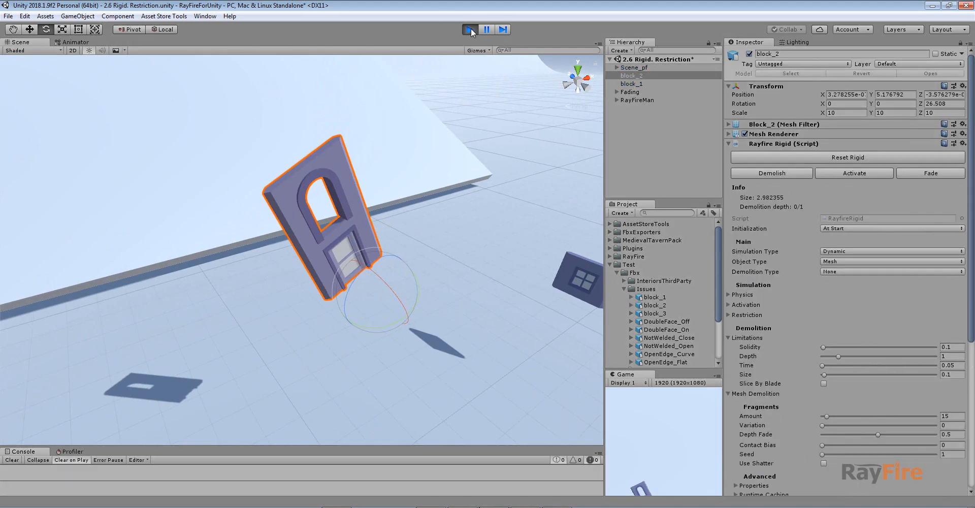
left_click(471, 29)
left_click(821, 215)
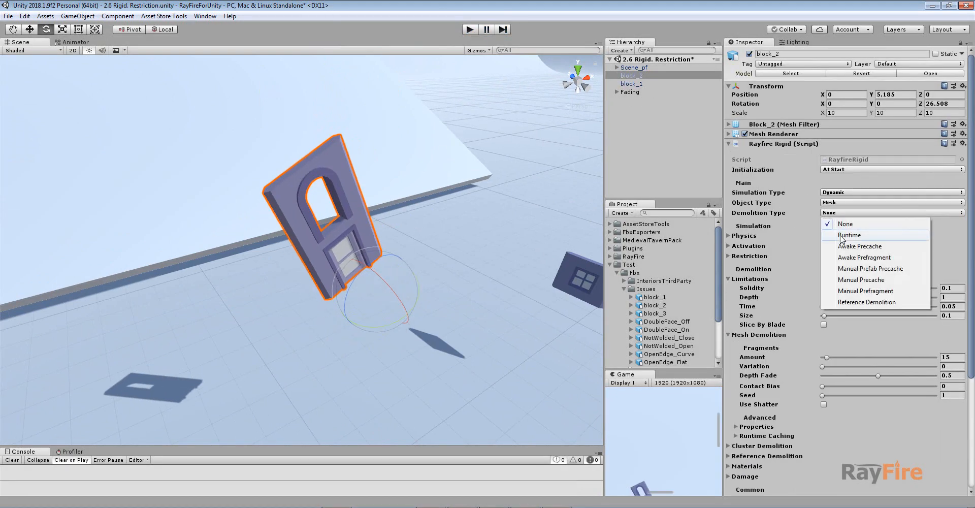
left_click(844, 235)
- Run the simulation to watch block_2 fall and break on the ground, and stop it
left_click(477, 33)
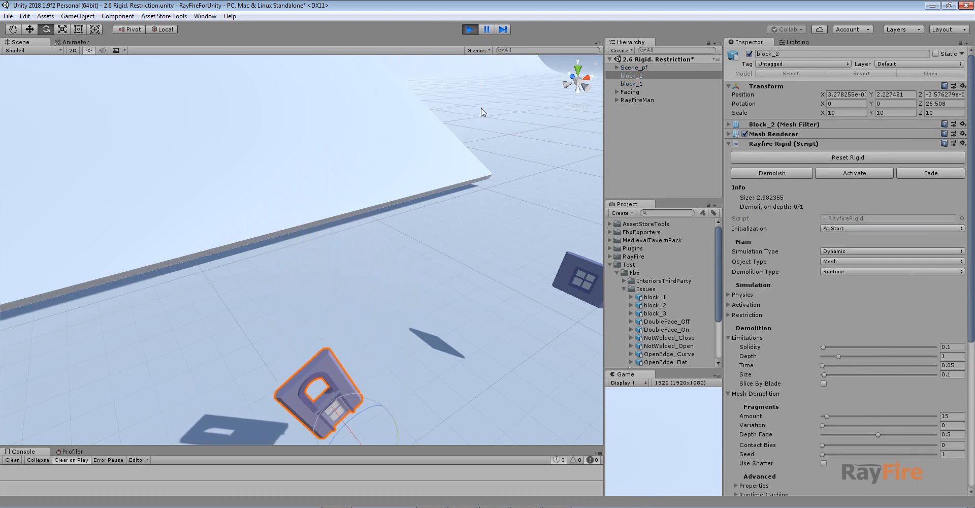
scroll(463, 200, "down", 2)
right_click_drag(464, 200, 417, 241)
scroll(376, 243, "up", 2)
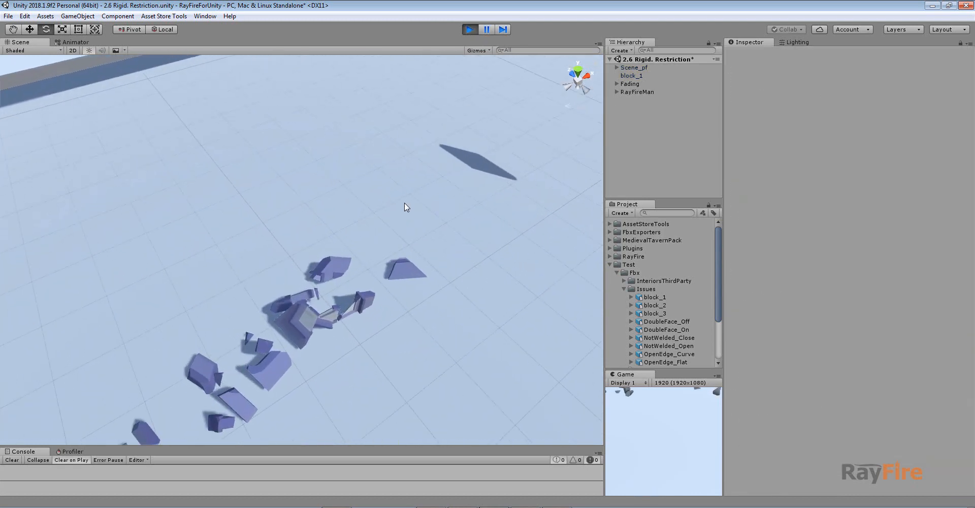
left_click(470, 29)
scroll(319, 128, "down", 2)
middle_click_drag(319, 127, 347, 294)
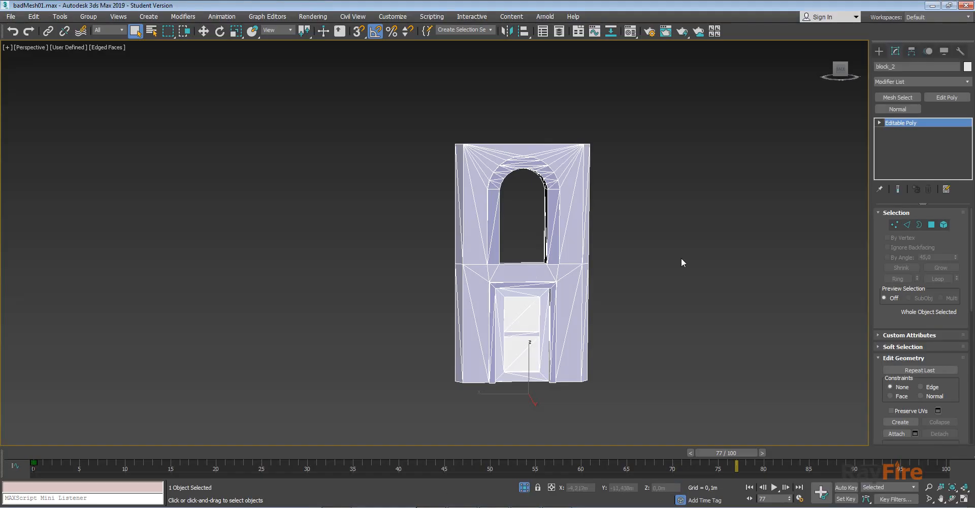
- Switch to 3ds Max and unhide all objects in the scene
right_click(681, 258)
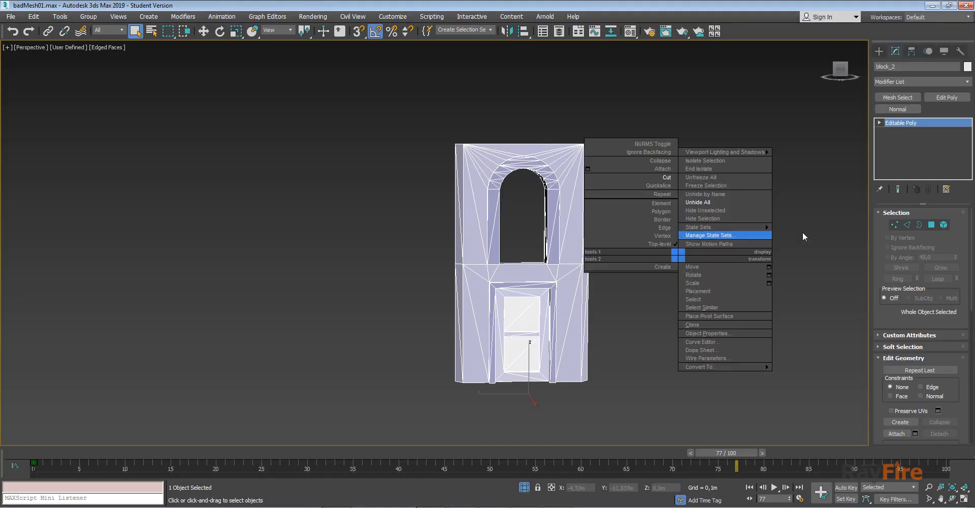
middle_click_drag(665, 216, 518, 276, "alt")
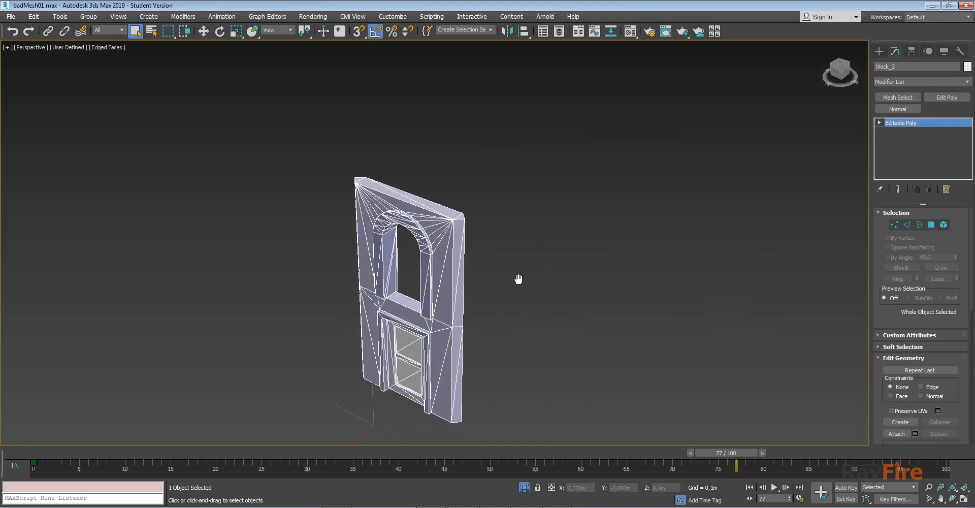
right_click(546, 274)
left_click(566, 220)
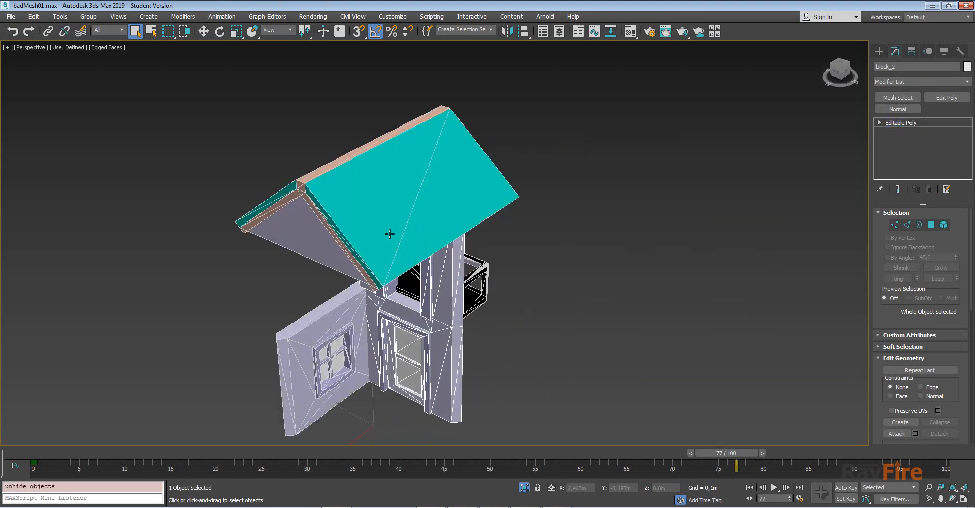
- Hide the piece at the tower's arch opening and the black box-shaped block beside it
left_click(411, 292)
middle_click_drag(471, 290, 396, 269, "alt")
left_click(477, 327, "ctrl")
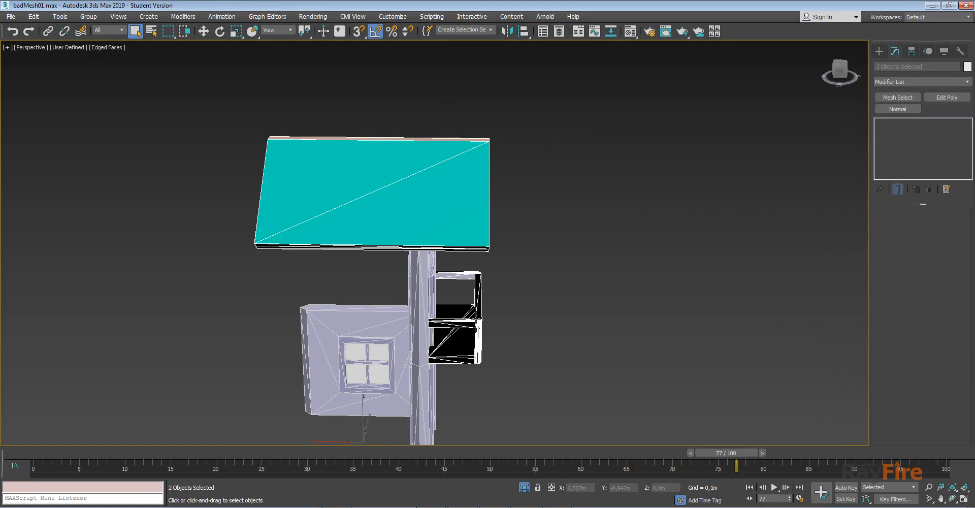
key("Delete")
key("ctrl+z")
right_click(441, 318)
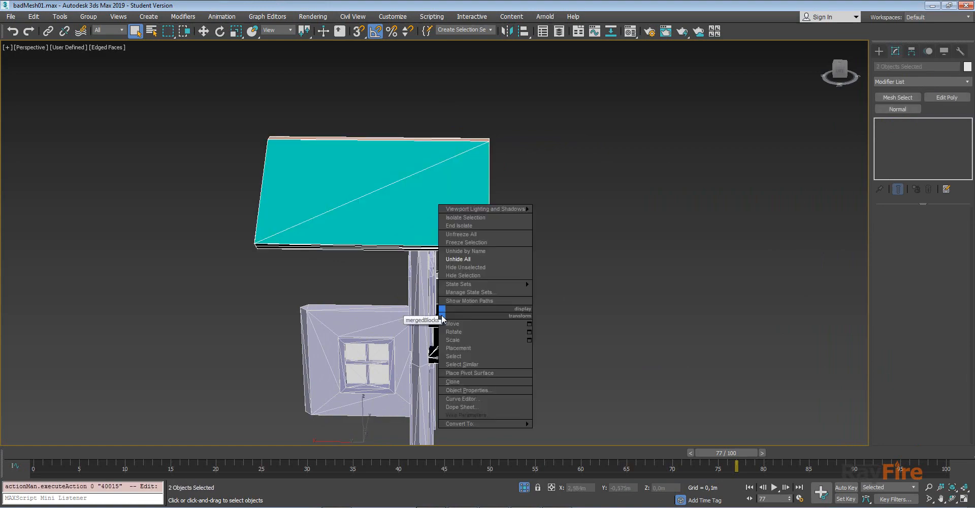
left_click(465, 276)
- Select mergedBlocks and examine its window wall and the junction with the tower from both sides
left_click(373, 321)
key("z")
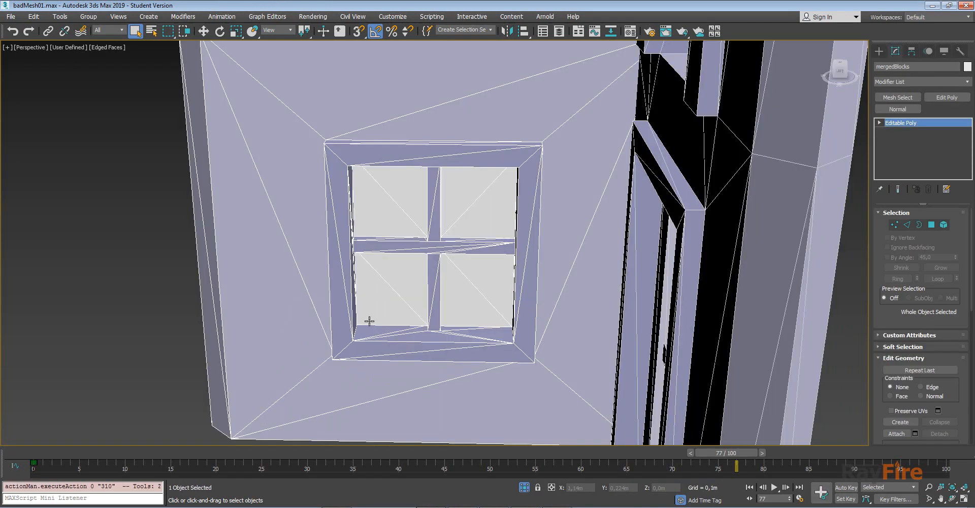
middle_click_drag(372, 321, 467, 206, "alt")
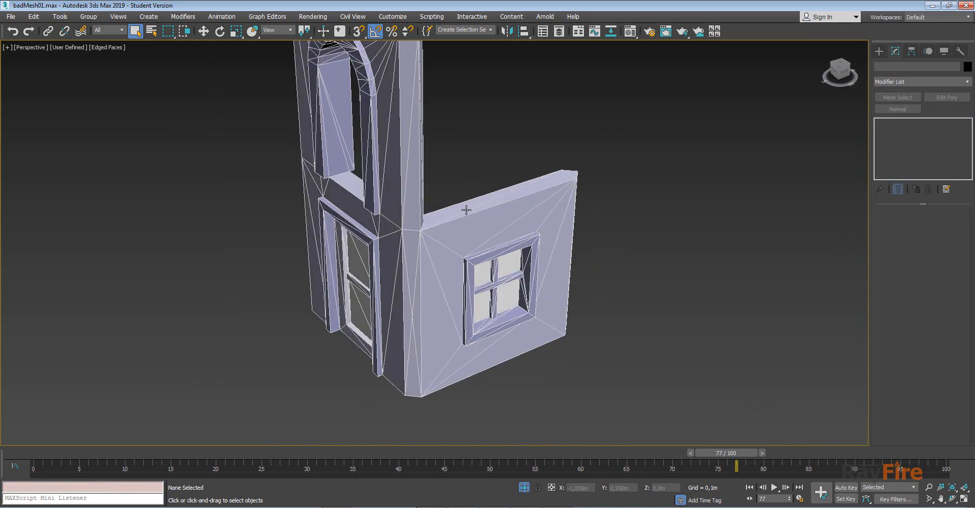
scroll(464, 263, "up", 3)
middle_click_drag(465, 263, 463, 318)
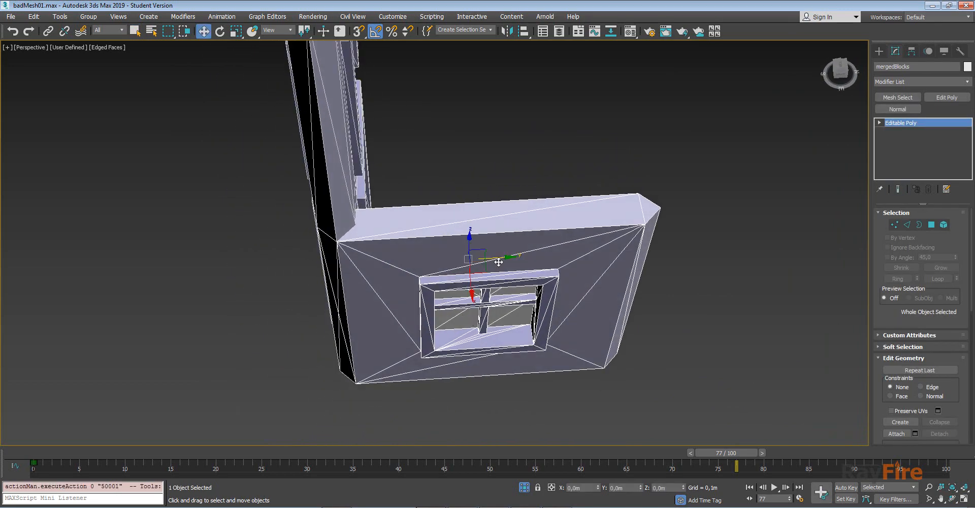
- Move the mergedBlocks window wall so its upper corner vertex snaps onto the matching corner vertex of block_2
left_click_drag(498, 262, 479, 249)
scroll(489, 276, "up", 4)
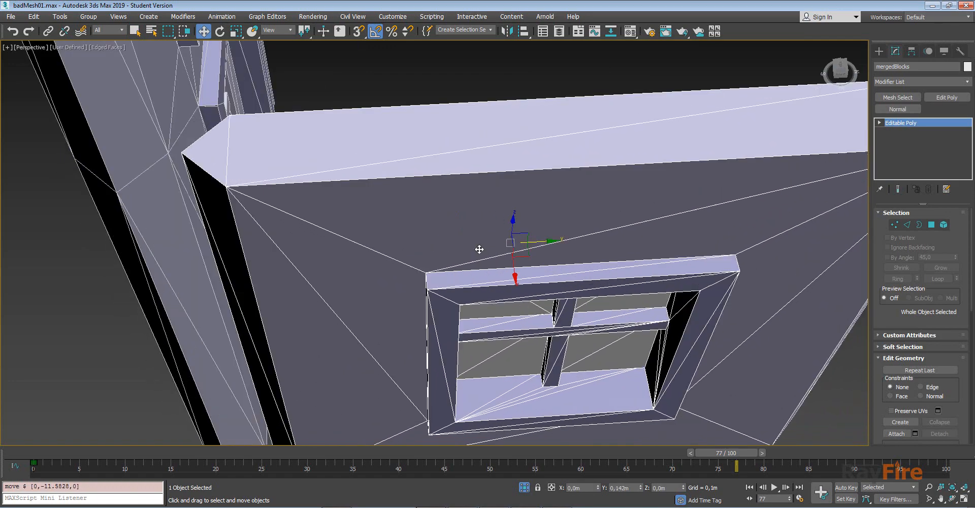
middle_click_drag(284, 229, 285, 257, "alt")
scroll(300, 225, "down", 5)
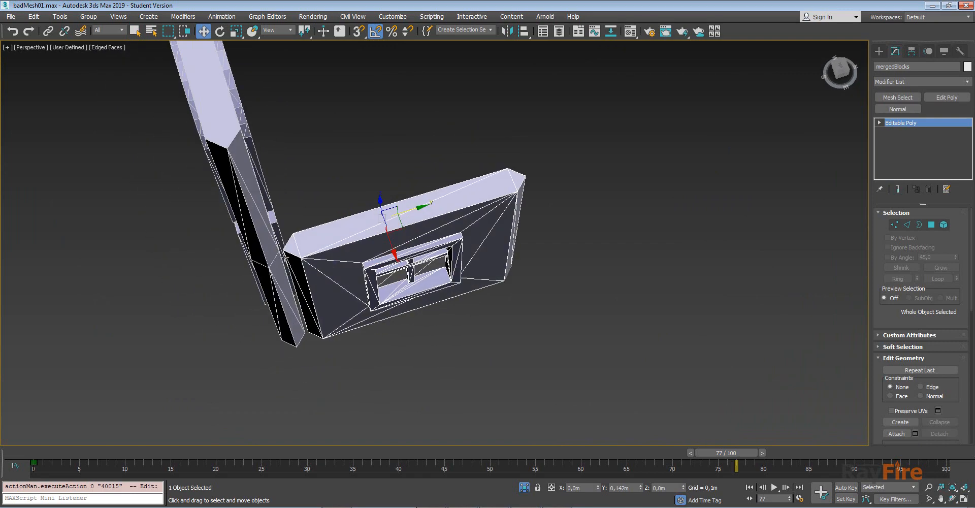
left_click_drag(284, 255, 271, 269)
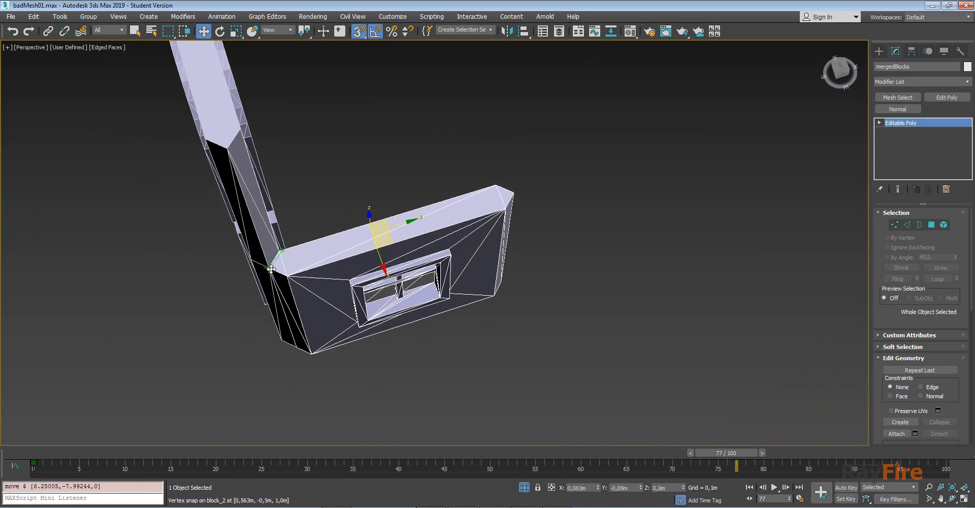
middle_click_drag(268, 263, 286, 237, "alt")
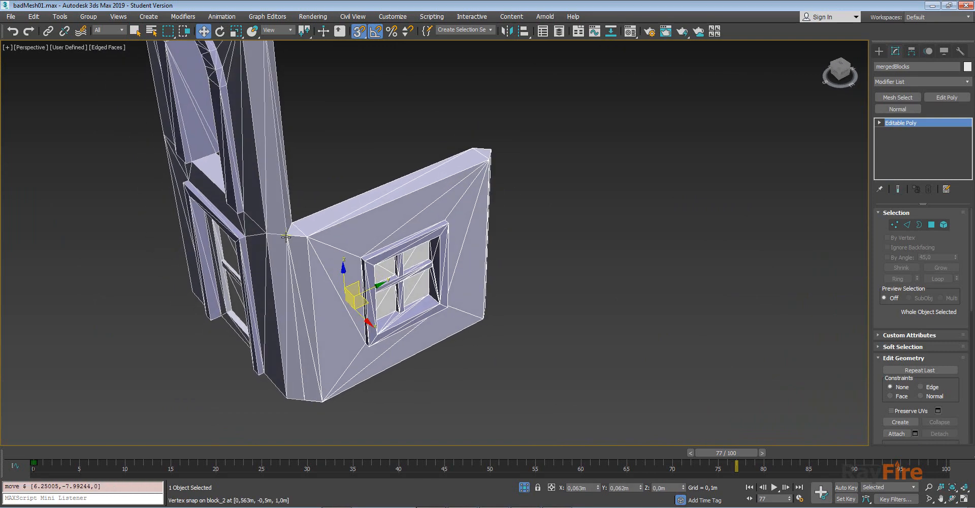
- Make one copy of the window wall above the original and snap it flush onto the lower wall's top
scroll(346, 240, "down", 3)
middle_click_drag(345, 240, 360, 304)
left_click_drag(358, 314, 347, 172, "shift")
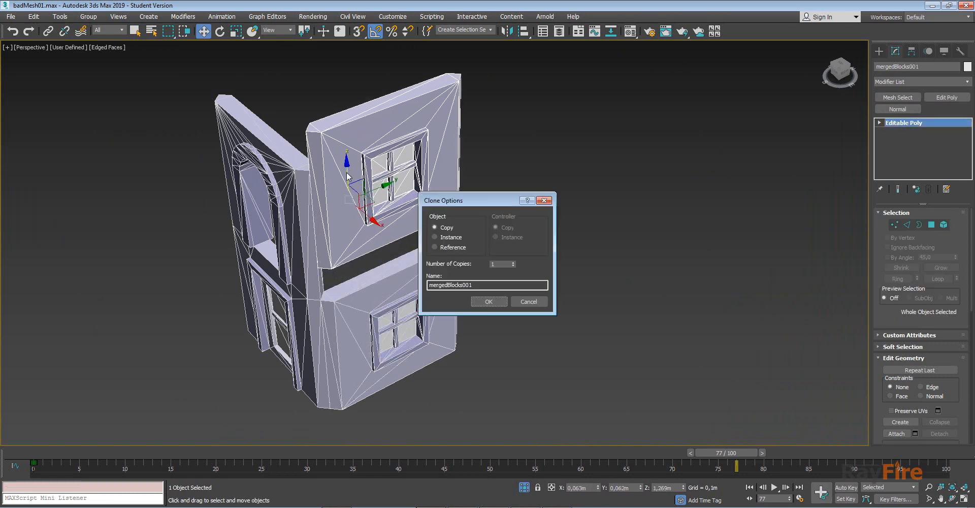
left_click(489, 302)
key("s")
left_click_drag(319, 268, 321, 298)
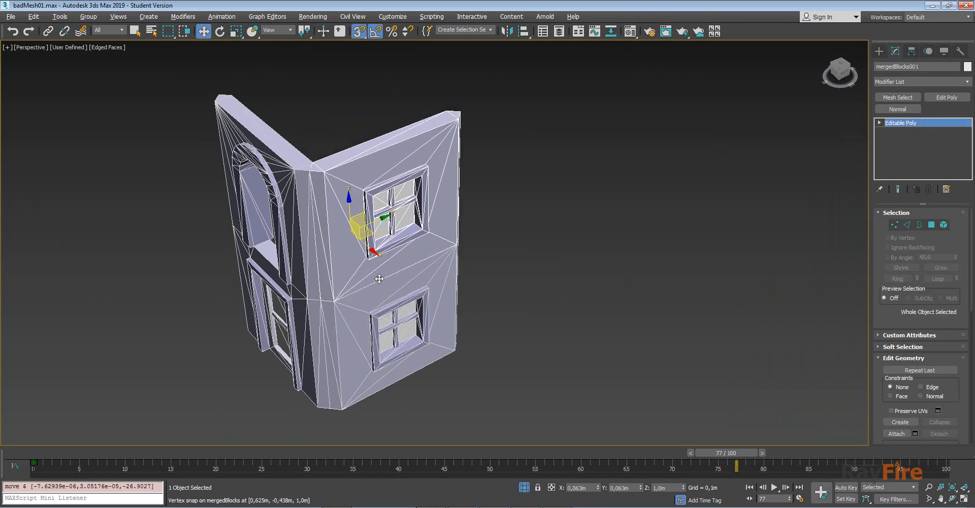
- Copy both stacked window walls as the perpendicular third side and snap the copies to the free corner
middle_click_drag(379, 279, 350, 284, "alt")
left_click(435, 304, "ctrl")
middle_click_drag(435, 305, 416, 301, "alt")
key("s")
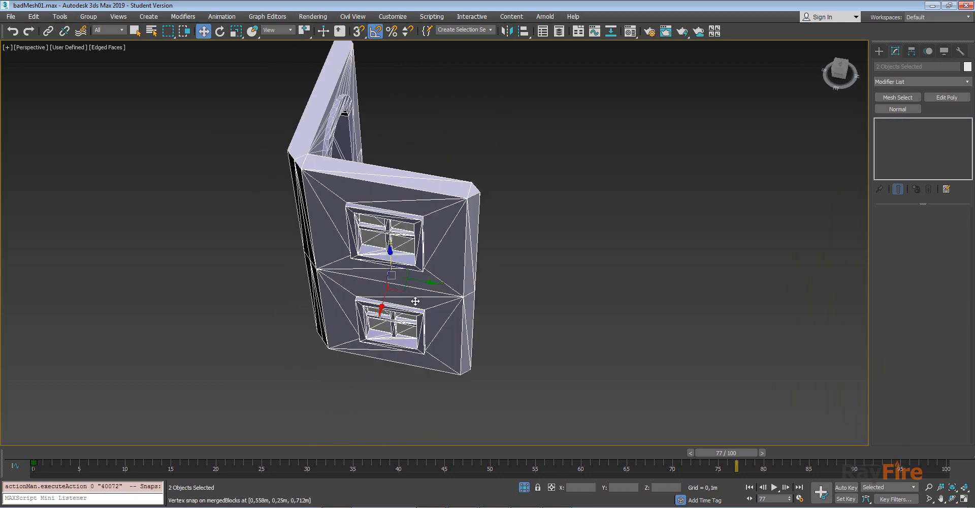
mouse_move(407, 306)
left_mouse_down("shift")
mouse_move(453, 297)
mouse_move(512, 219)
left_mouse_up("shift")
left_click(485, 304)
scroll(459, 225, "up", 5)
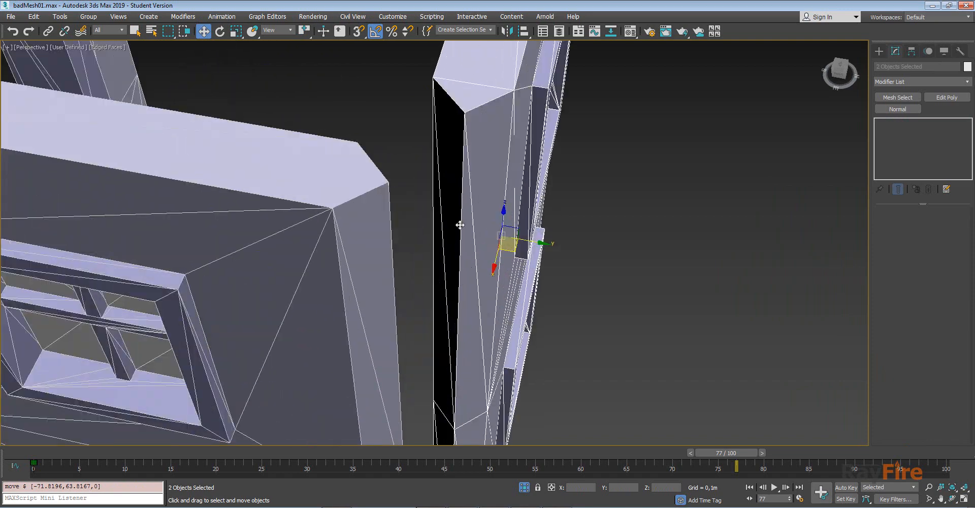
left_click_drag(465, 112, 390, 184)
- Make a rotated copy of the third side's two window walls and snap it into place to close the tower's fourth side
scroll(554, 221, "down", 5)
middle_click_drag(554, 221, 400, 274, "alt")
key("e")
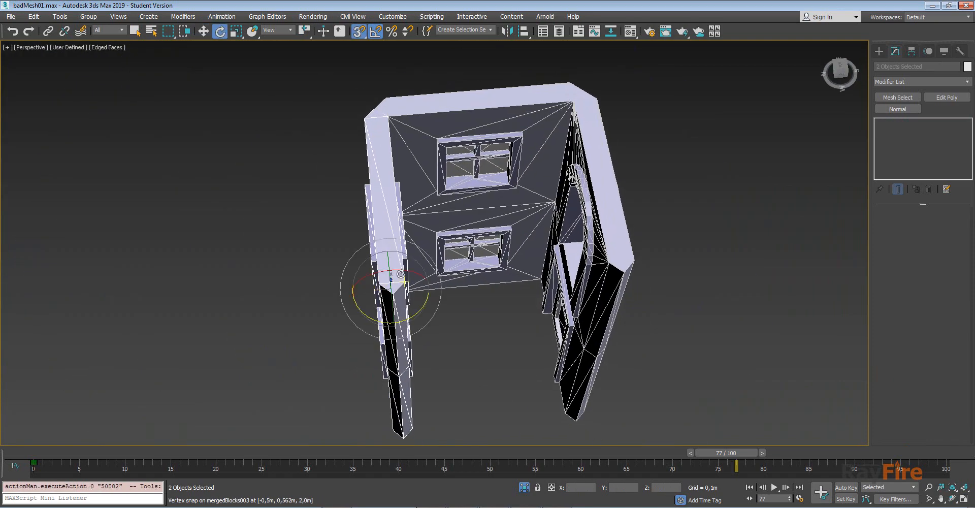
left_click_drag(409, 318, 455, 299, "shift")
left_click(481, 303)
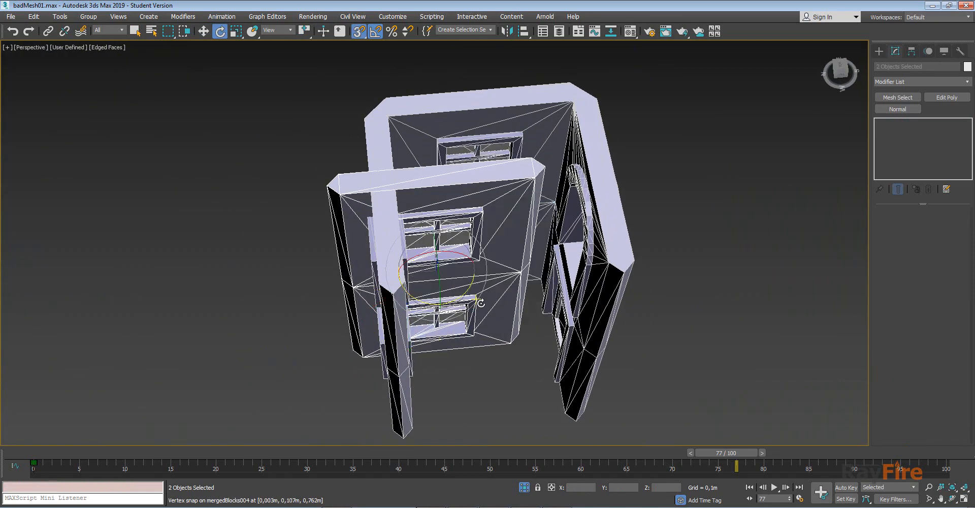
key("s")
left_click_drag(425, 271, 500, 392)
key("s")
left_click_drag(409, 320, 395, 294)
middle_click_drag(564, 340, 508, 309, "alt")
- Select block_2 and attach the adjoining upper window wall mergedBlocks005 to it
left_click(626, 233)
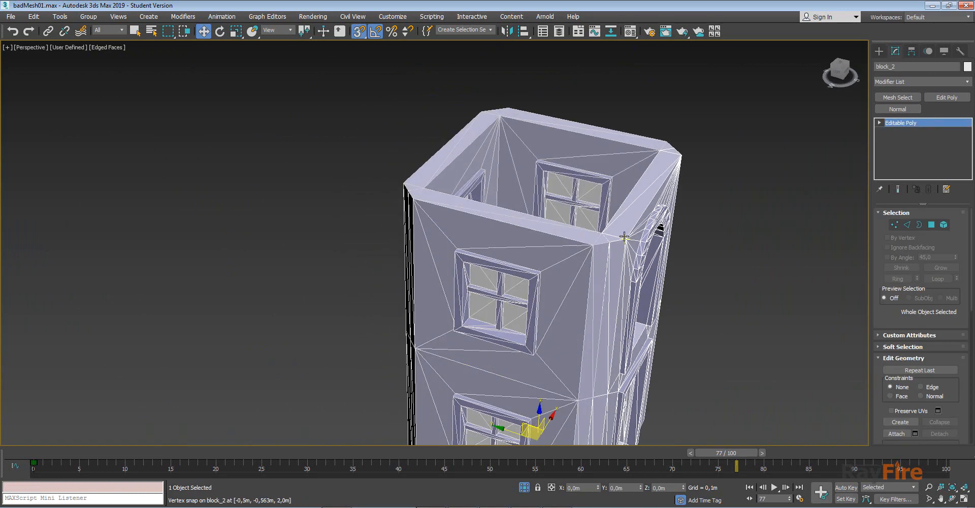
scroll(627, 235, "up", 3)
scroll(659, 257, "down", 5)
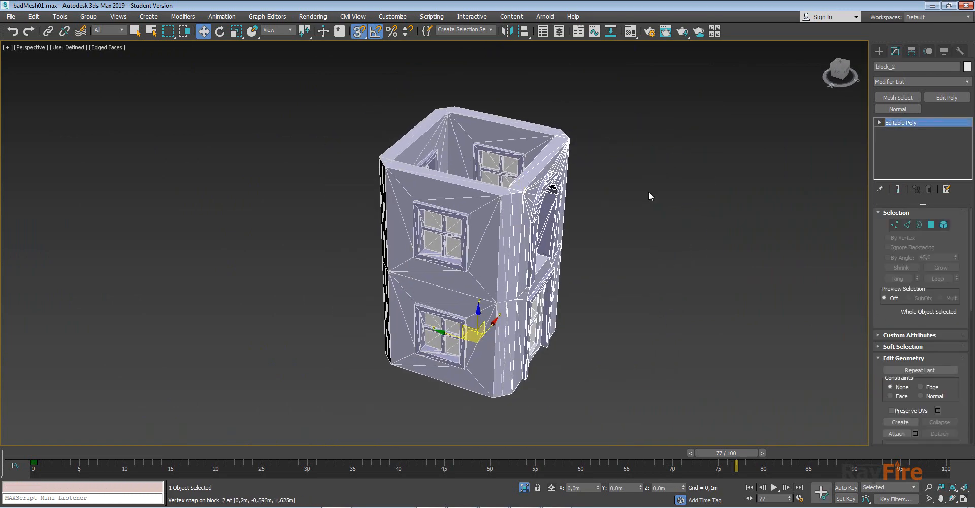
scroll(533, 188, "up", 3)
scroll(526, 206, "down", 1)
scroll(513, 260, "up", 4)
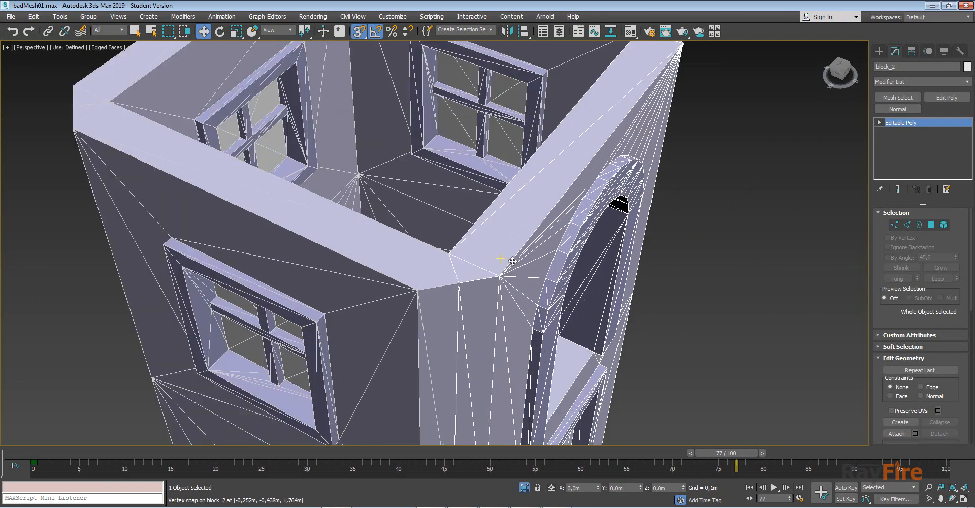
left_click(432, 267)
left_click(440, 262)
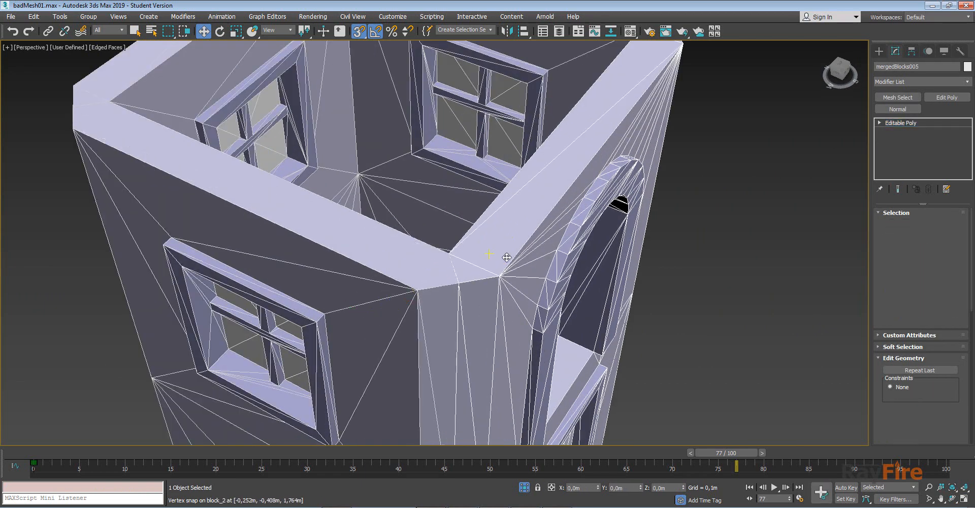
left_click(416, 269)
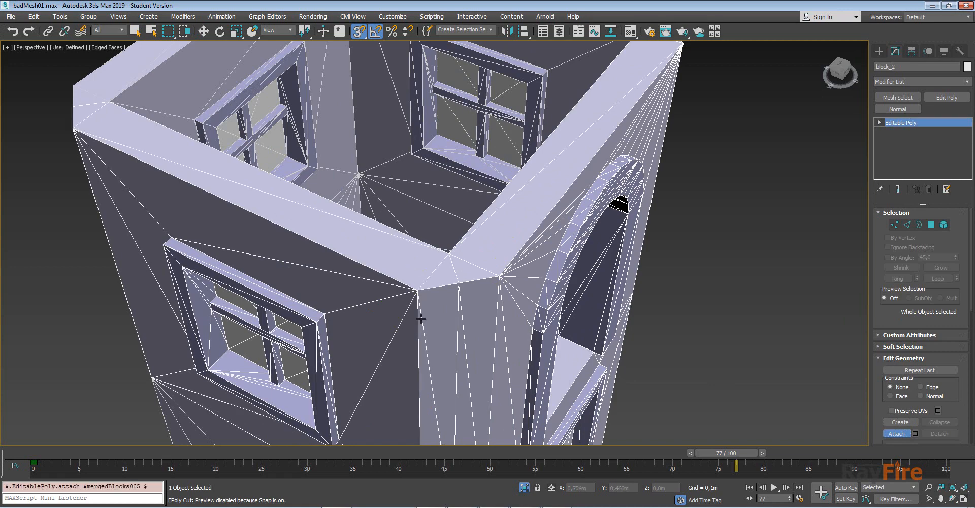
- Attach the remaining window walls around the tower to block_2
scroll(379, 348, "down", 2)
left_click(365, 365)
scroll(310, 282, "down", 4)
middle_click_drag(309, 282, 354, 313, "alt")
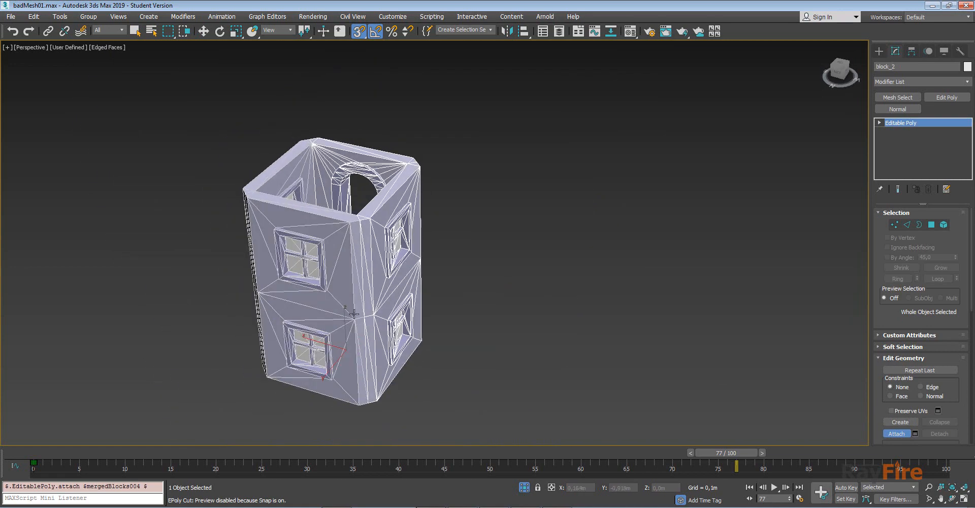
left_click(347, 321)
left_click(309, 291)
middle_click_drag(308, 291, 343, 315, "alt")
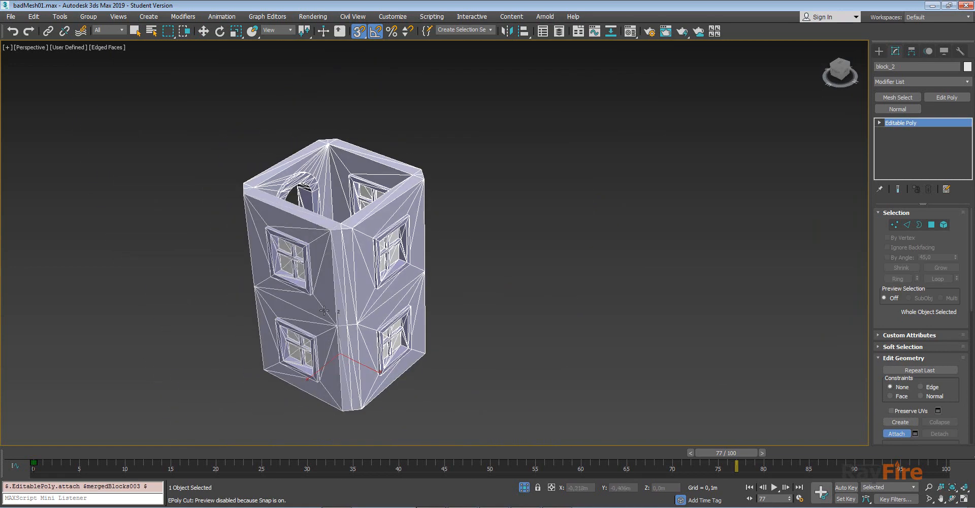
- Select the narrow outer polygon at block_2's corner at polygon level and display the model in wireframe
scroll(333, 283, "up", 4)
middle_click_drag(383, 252, 386, 259)
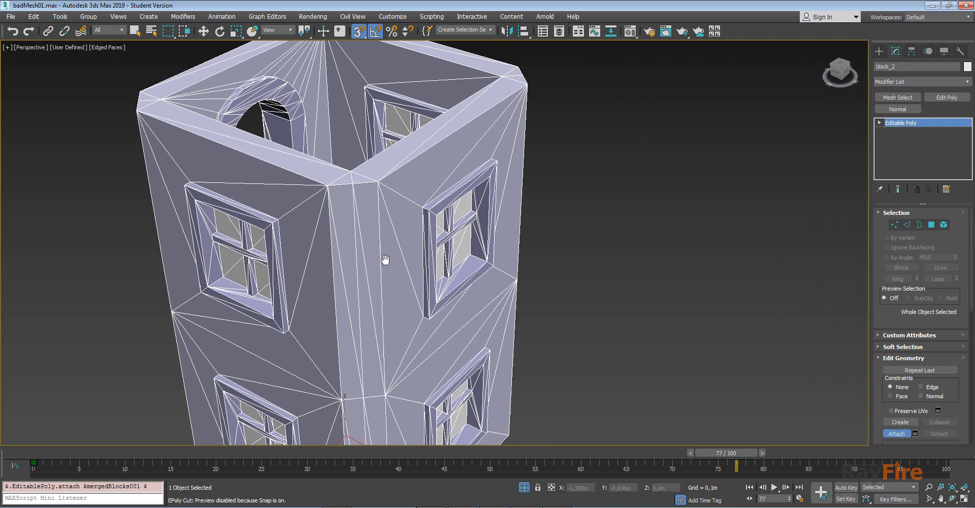
key("3")
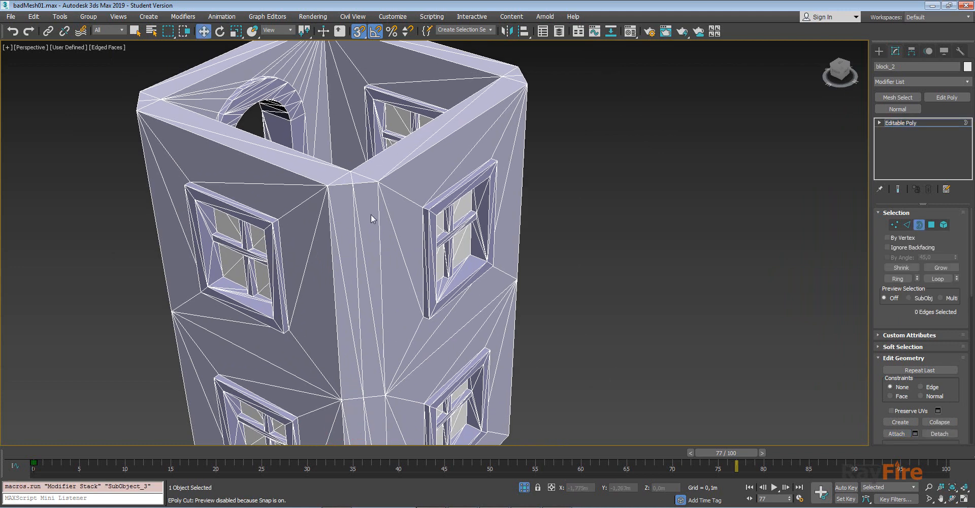
key("4")
left_click(348, 215)
middle_click_drag(348, 214, 365, 218, "alt")
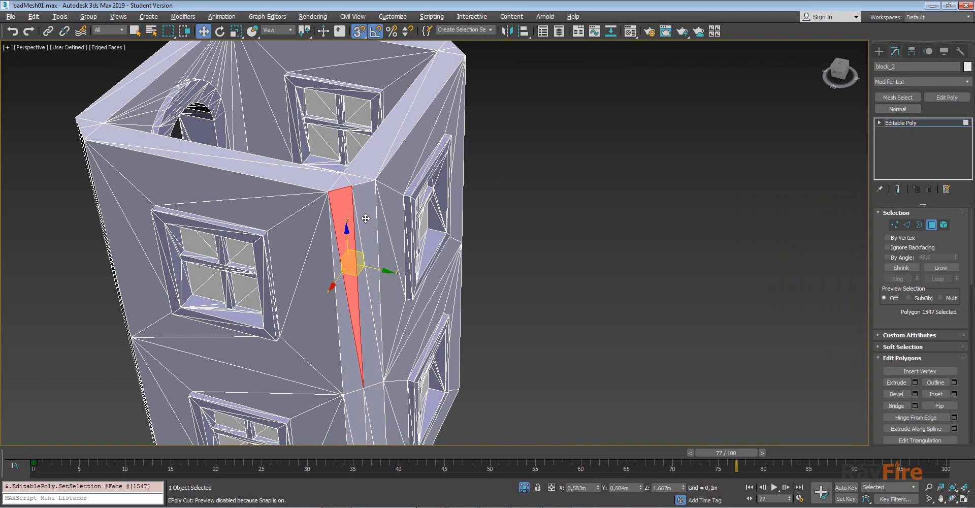
scroll(366, 218, "up", 1)
key("F4")
key("F3")
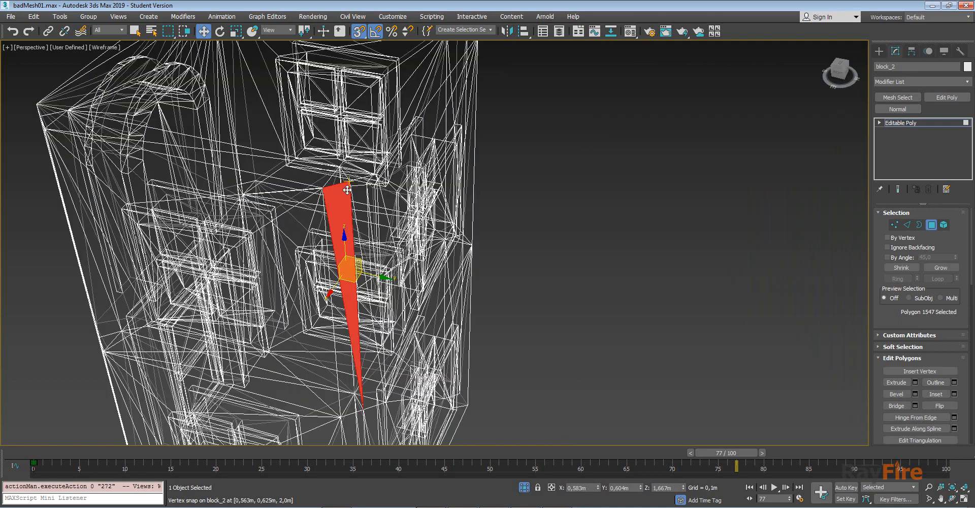
- Select the polygon hidden inside the wall corner and examine its position from above
left_click(346, 185)
left_click(345, 182)
middle_click_drag(345, 183, 412, 270, "alt")
scroll(364, 193, "up", 3)
key("F3")
key("F3")
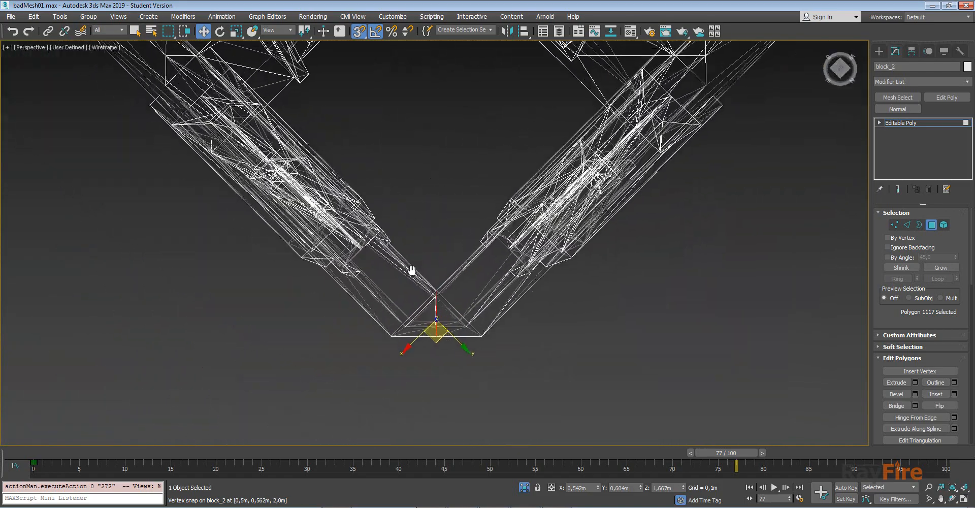
- Select the hidden internal polygons between the joined walls at all four corners of block_2 and delete them
left_click(435, 237)
left_click_drag(451, 343, 450, 343)
middle_click_drag(450, 342, 477, 319)
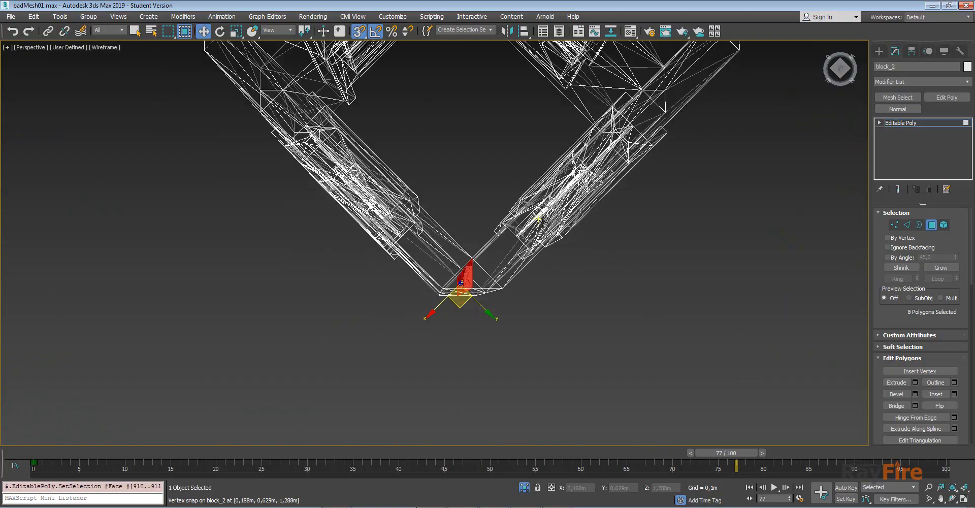
scroll(495, 246, "down", 5)
middle_click_drag(495, 247, 429, 188, "alt")
scroll(384, 184, "up", 3)
left_click_drag(437, 256, 437, 255, "ctrl")
scroll(452, 209, "down", 5)
middle_click_drag(452, 209, 452, 254)
middle_click_drag(452, 254, 437, 280, "alt")
middle_click_drag(437, 279, 405, 225)
middle_click_drag(436, 366, 379, 208, "alt")
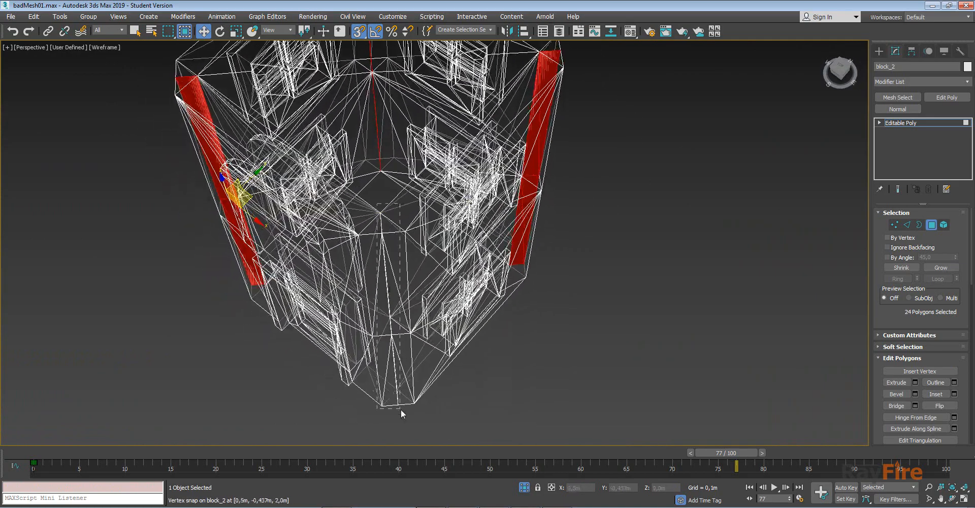
left_click_drag(401, 409, 400, 410, "ctrl")
middle_click_drag(391, 253, 424, 251, "alt")
scroll(386, 315, "down", 3)
scroll(431, 227, "up", 3)
middle_click_drag(425, 251, 425, 248)
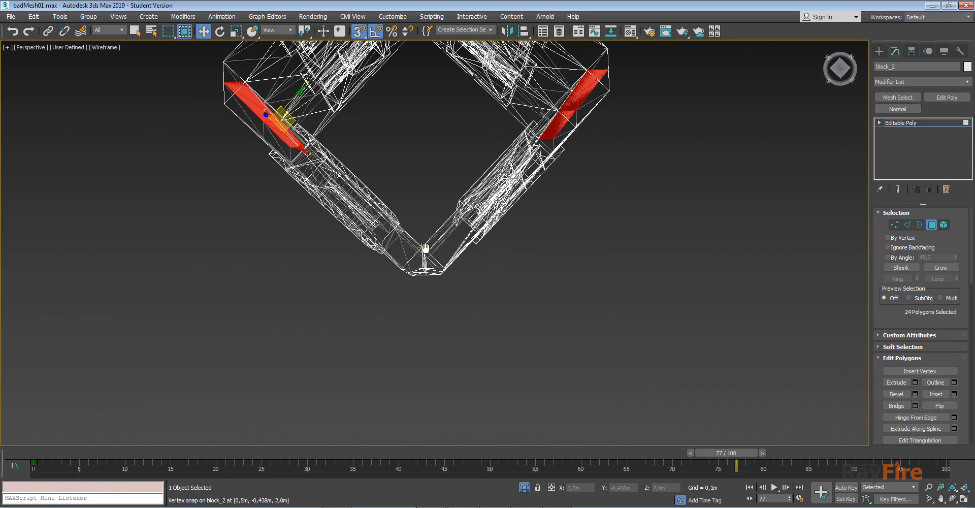
left_click_drag(435, 279, 435, 279, "ctrl")
scroll(428, 219, "down", 4)
middle_click_drag(428, 219, 430, 294)
- Select all vertices of block_2 and weld them with the 0,0m threshold
key("1")
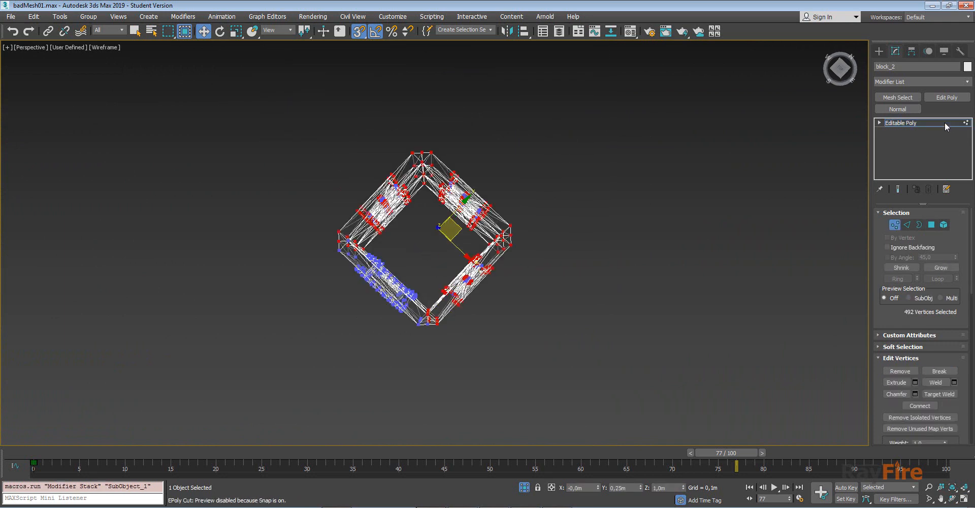
key("ctrl+a")
right_click(486, 126)
left_click(397, 204)
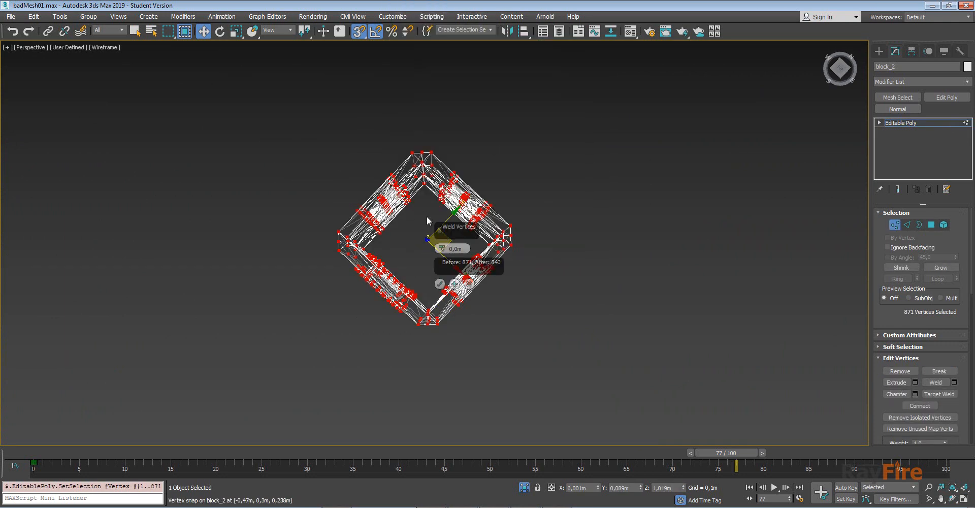
left_click(439, 284)
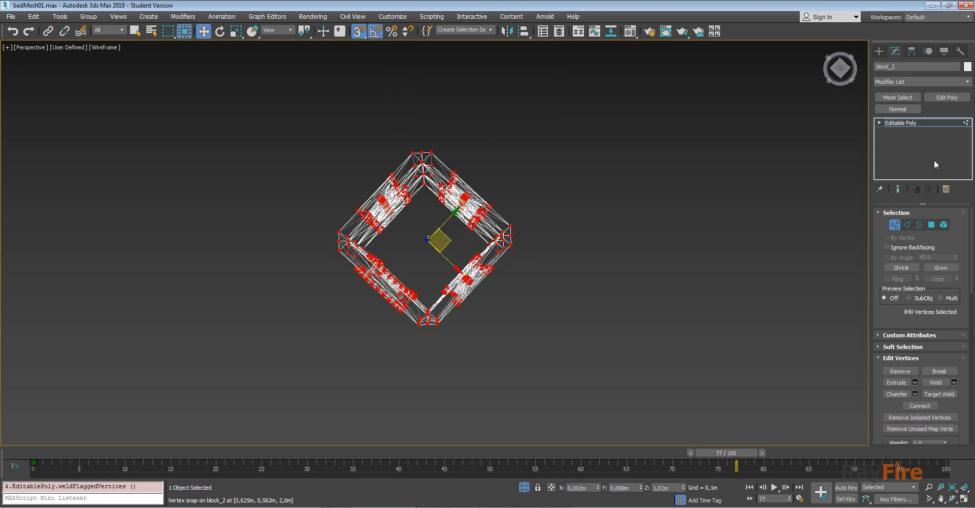
- Select the edges running down the inner corner between two window walls to check for an open seam
left_click(914, 123)
left_click(943, 225)
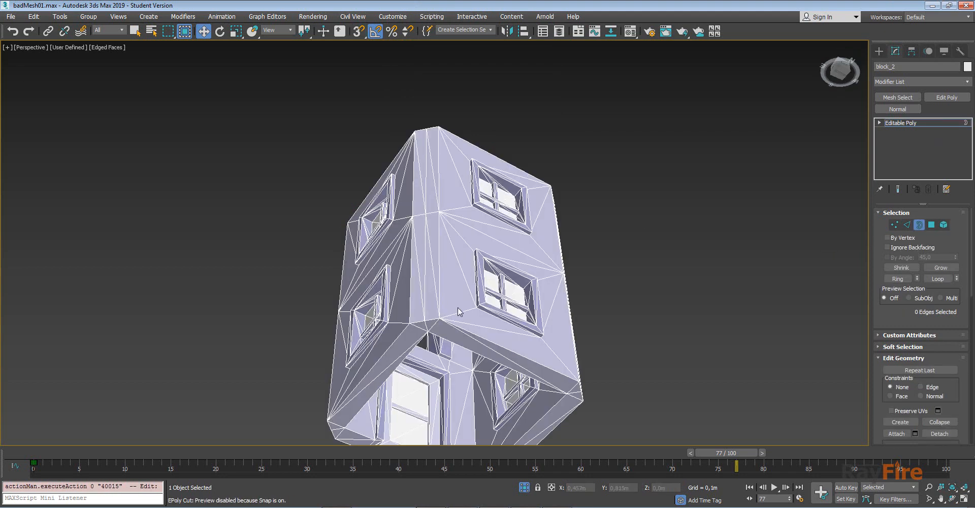
middle_click_drag(458, 307, 553, 364)
scroll(553, 364, "up", 8)
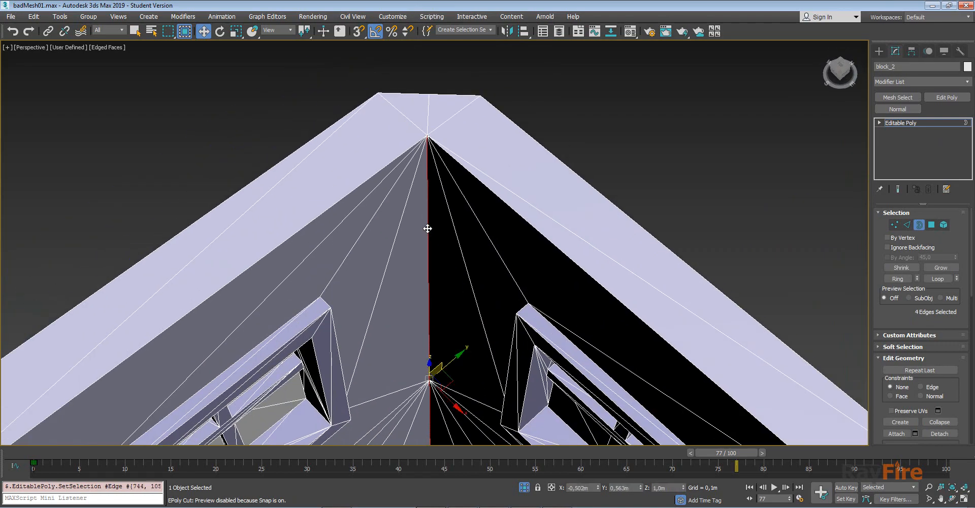
- Move the top vertex of the inner corner slightly to test its weld, and undo the move
key("1")
left_click(429, 137)
scroll(437, 152, "up", 3)
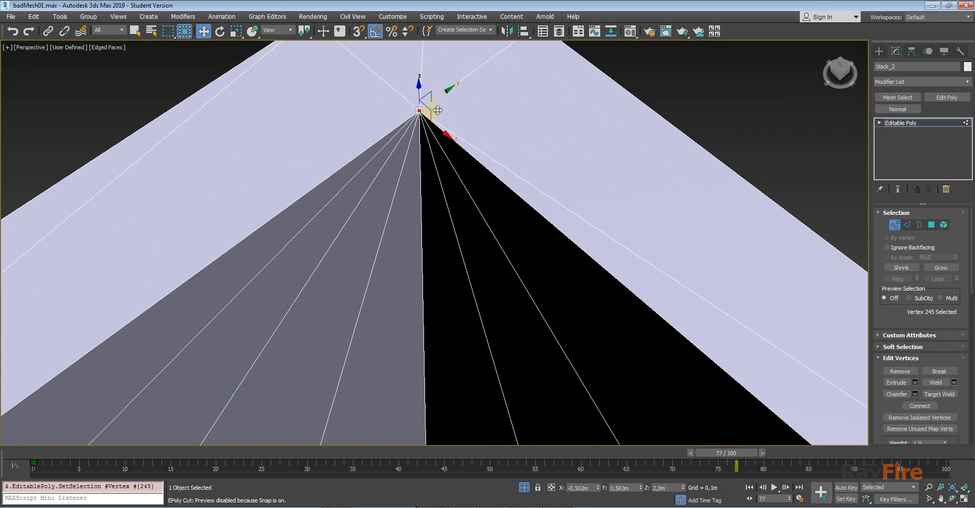
mouse_move(437, 111)
left_mouse_down()
mouse_move(406, 123)
mouse_move(434, 111)
left_mouse_up()
key("ctrl+z")
- Move the inner corner's vertex at the storey joint aside to test its weld, examine the seam, and undo the move
middle_click_drag(380, 391, 418, 171)
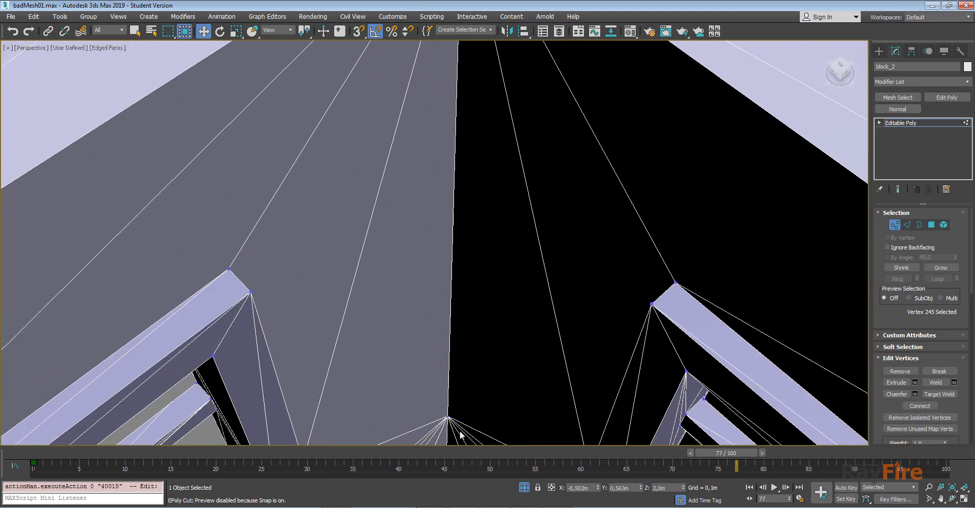
key("z")
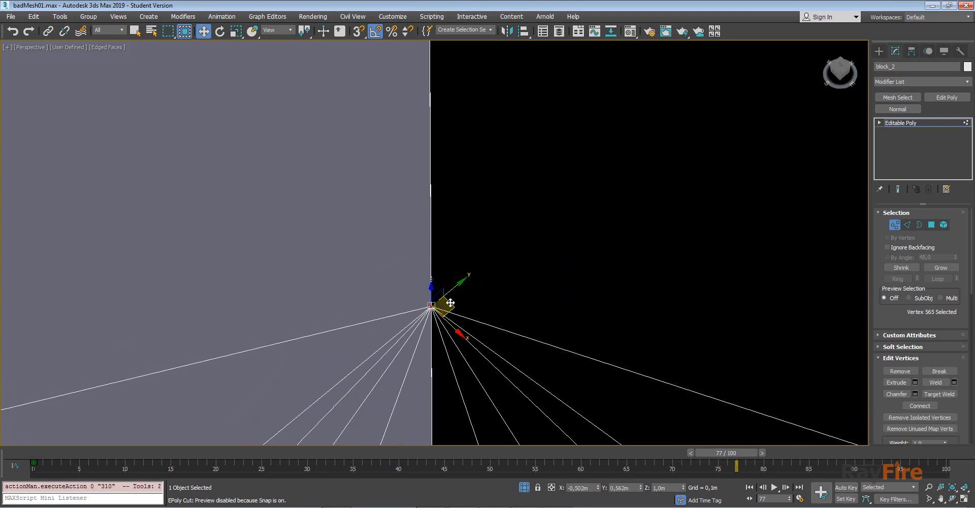
left_click_drag(450, 303, 498, 303)
middle_click_drag(498, 303, 481, 366, "alt")
left_click_drag(493, 279, 531, 300)
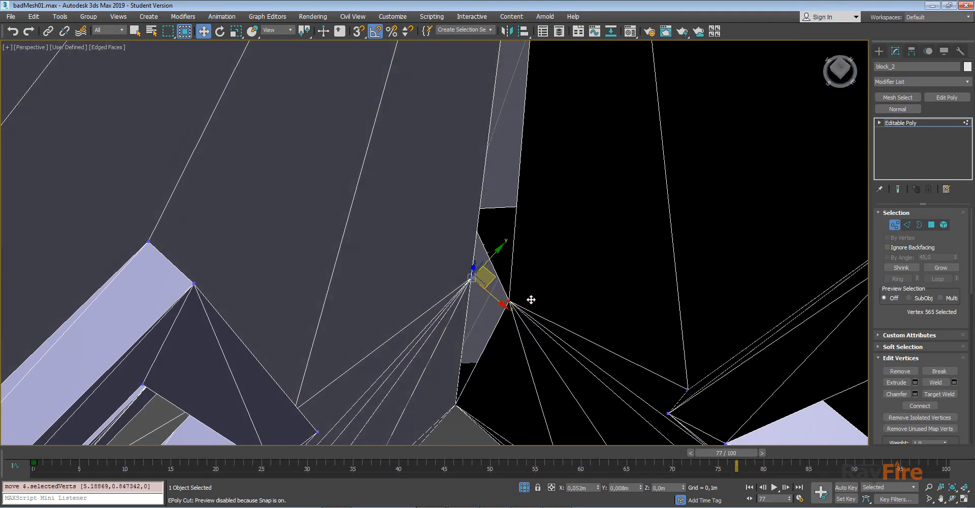
middle_click_drag(531, 300, 718, 263, "alt")
key("F3")
mouse_move(581, 337)
middle_mouse_down()
mouse_move(565, 310)
mouse_move(520, 323)
middle_mouse_up()
scroll(565, 311, "down", 2)
key("F3")
key("ctrl+z")
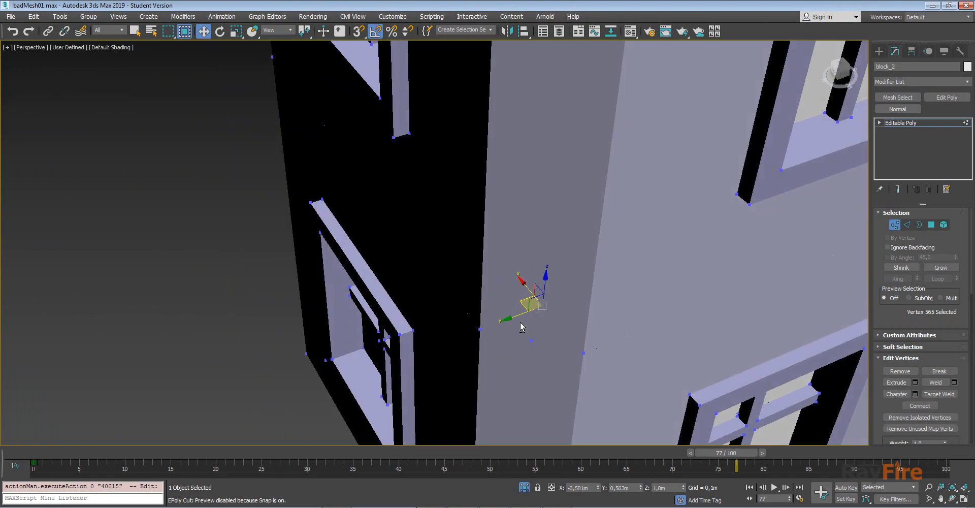
- Examine the polygons meeting at the inner corner's storey joint in wireframe to locate hidden internal faces
middle_click_drag(595, 310, 434, 312, "alt")
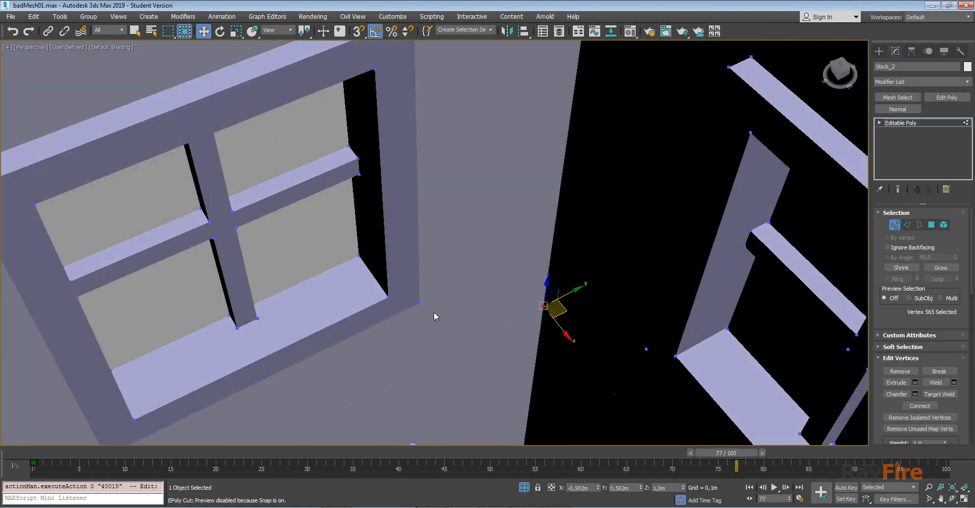
key("F3")
key("4")
left_click(535, 294)
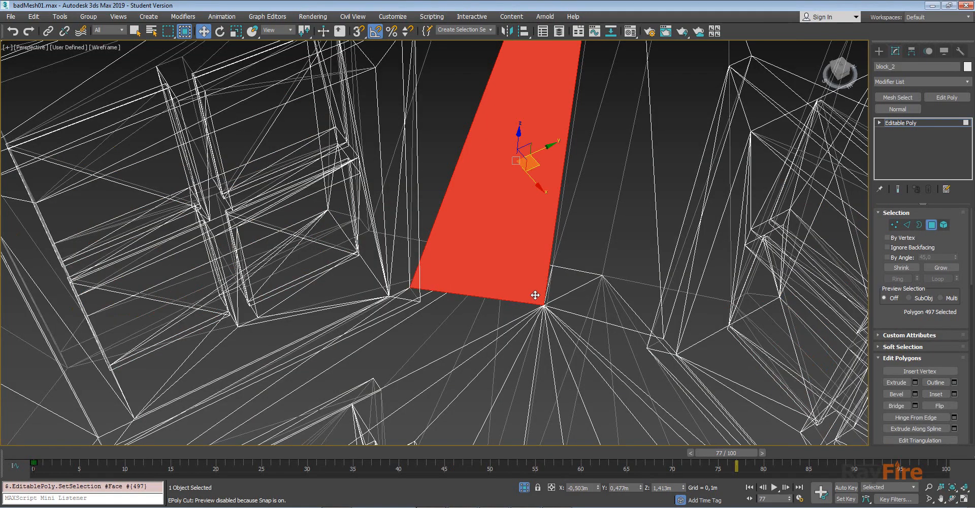
key("ctrl+z")
left_click(567, 288)
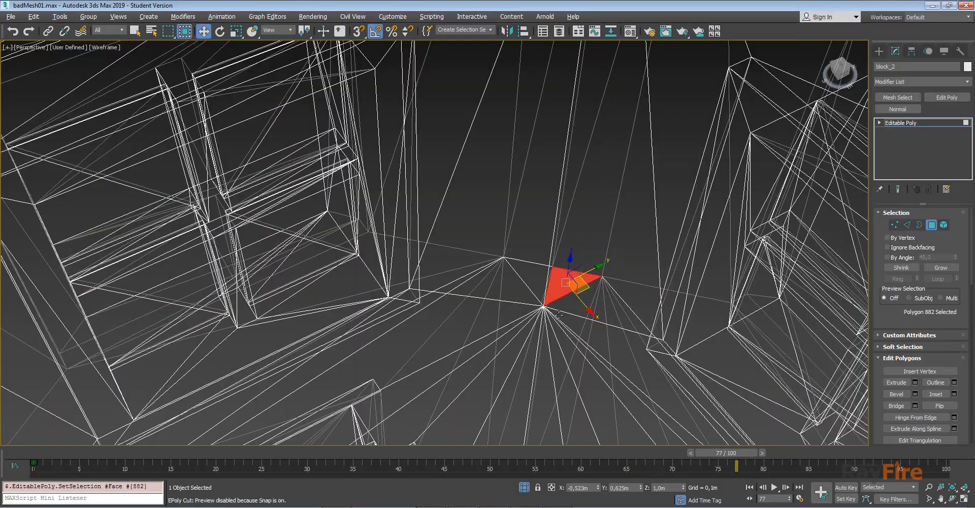
mouse_move(558, 313)
middle_mouse_down("alt")
mouse_move(584, 304)
mouse_move(568, 325)
mouse_move(542, 318)
middle_mouse_up("alt")
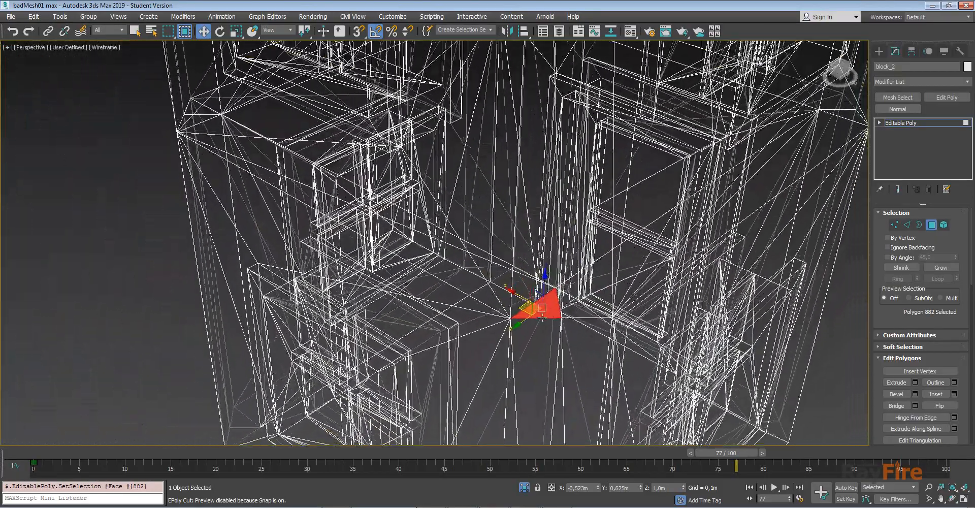
left_click(584, 314, "ctrl")
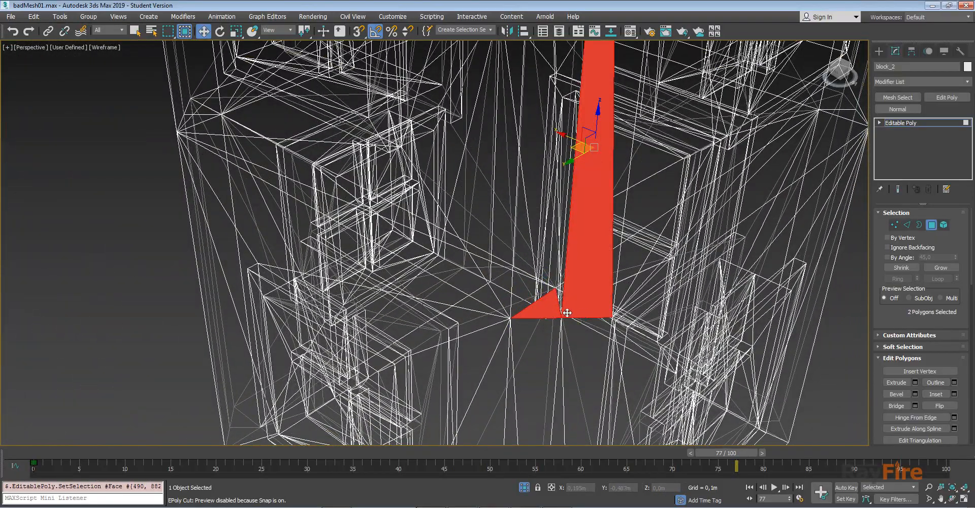
- Delete the small triangular internal polygons closing off the inner corner at the storey joint
left_click(563, 309)
left_click(561, 304)
left_click(567, 303)
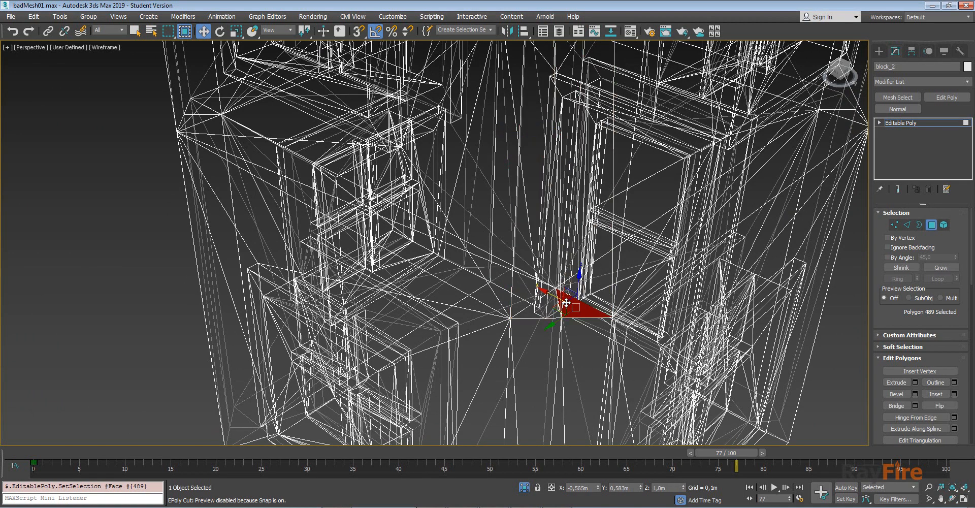
left_click(569, 303)
left_click(564, 305)
left_click(551, 305)
left_click(543, 304)
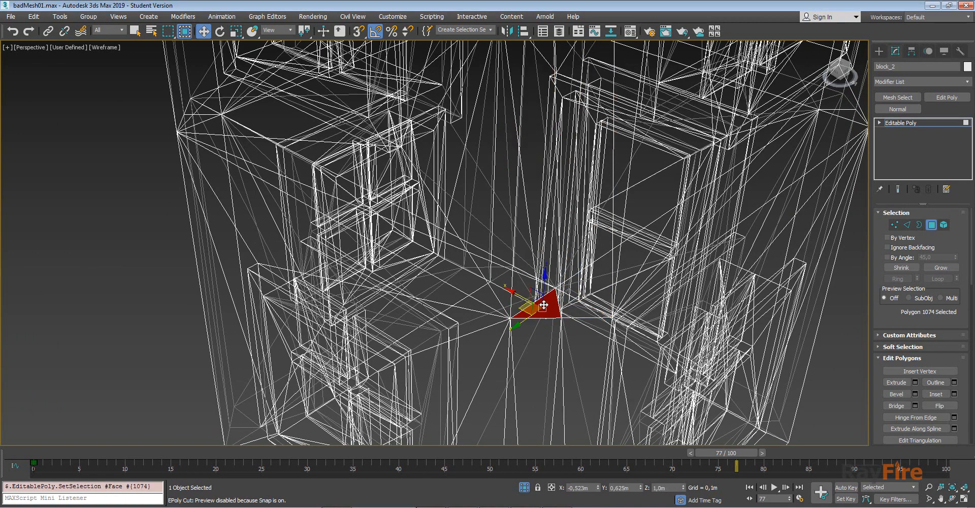
left_click(543, 305)
left_click(543, 304)
scroll(543, 305, "down", 5)
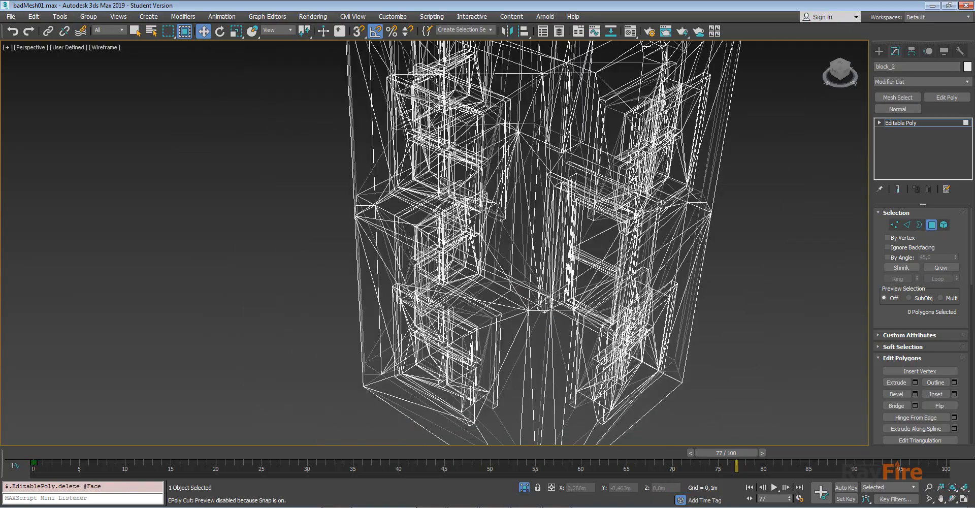
- Delete the internal horizontal polygons spanning the storey joint at the next corner and along the adjacent wall
middle_click_drag(543, 304, 394, 358, "alt")
left_click(463, 365)
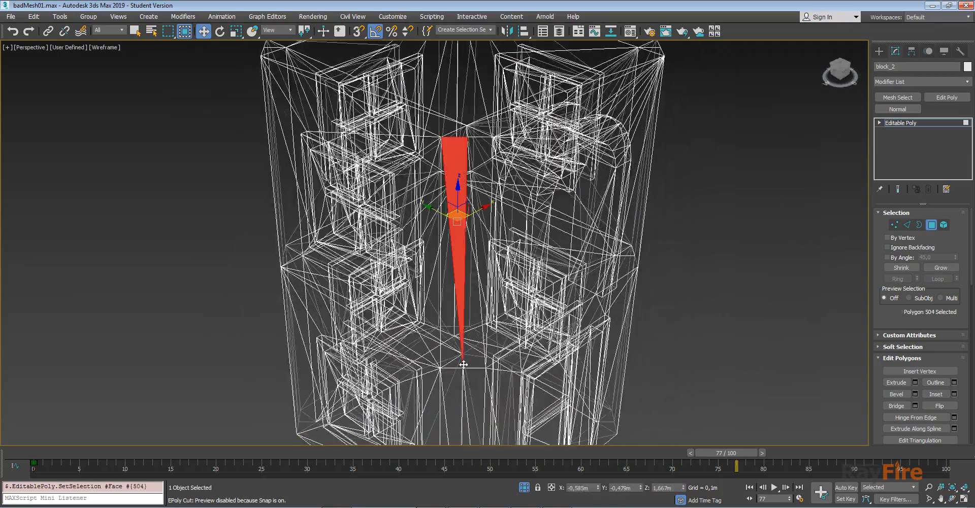
scroll(463, 364, "up", 3)
left_click(441, 354)
key("F3")
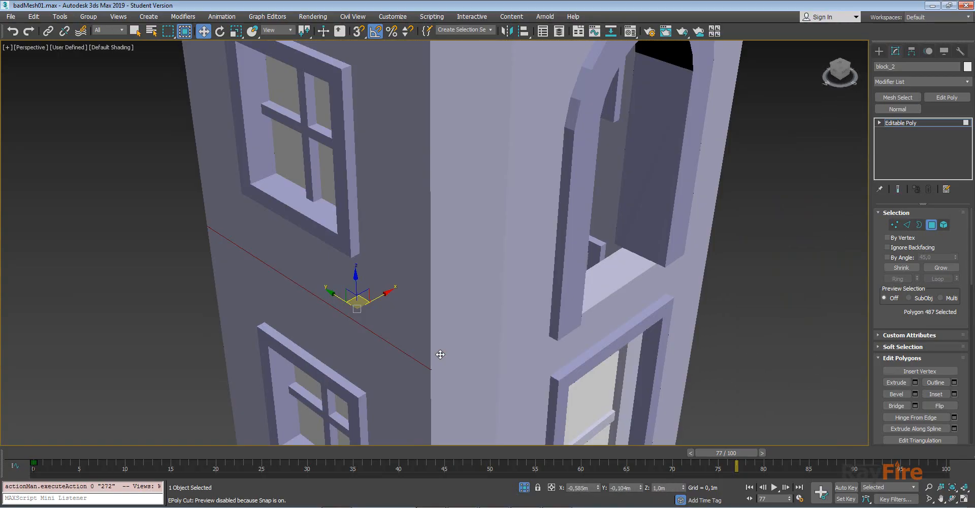
key("F3")
left_click(431, 341)
left_click(408, 333)
key("Delete")
middle_click_drag(389, 329, 439, 334, "alt")
left_click(440, 334)
left_click(441, 335)
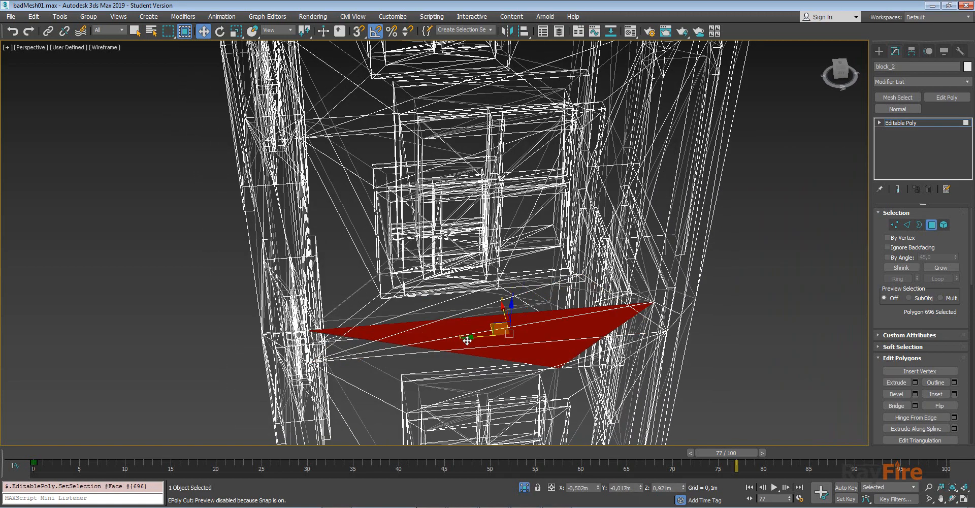
- Select all polygons lying within the storey joint band and exclude the visible wall polygons near the arched opening from the selection
scroll(467, 341, "down", 8)
middle_click_drag(380, 355, 329, 330, "alt")
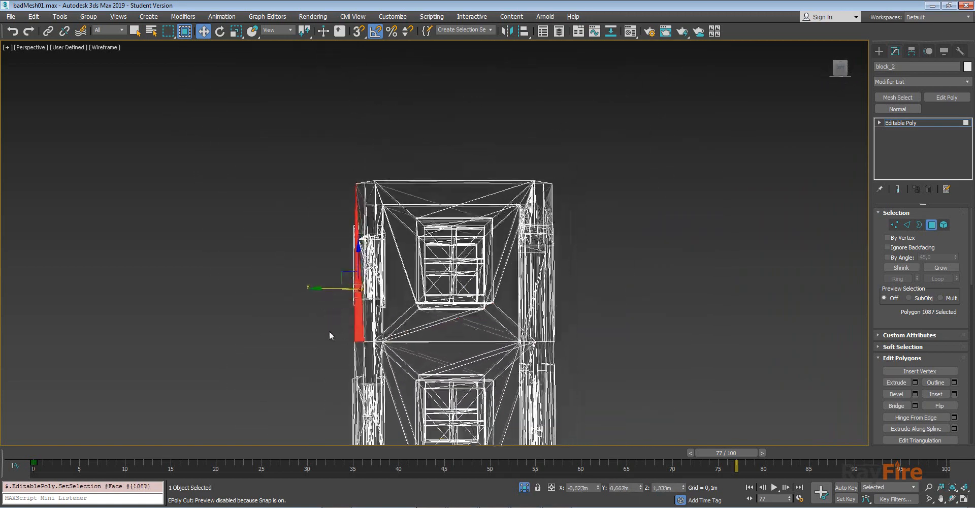
left_click_drag(345, 334, 558, 361)
mouse_move(574, 345)
middle_mouse_down("alt")
mouse_move(526, 373)
mouse_move(485, 351)
middle_mouse_up("alt")
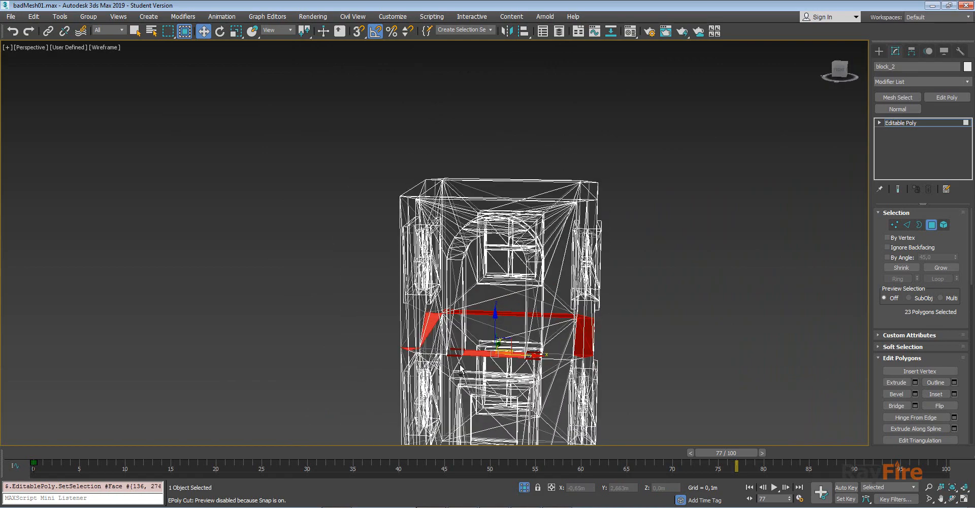
key("F3")
scroll(485, 350, "up", 5)
left_click(510, 349, "alt")
scroll(507, 317, "up", 4)
key("4")
middle_click_drag(507, 317, 311, 231, "alt")
left_click(311, 228, "alt")
left_click(703, 229, "alt")
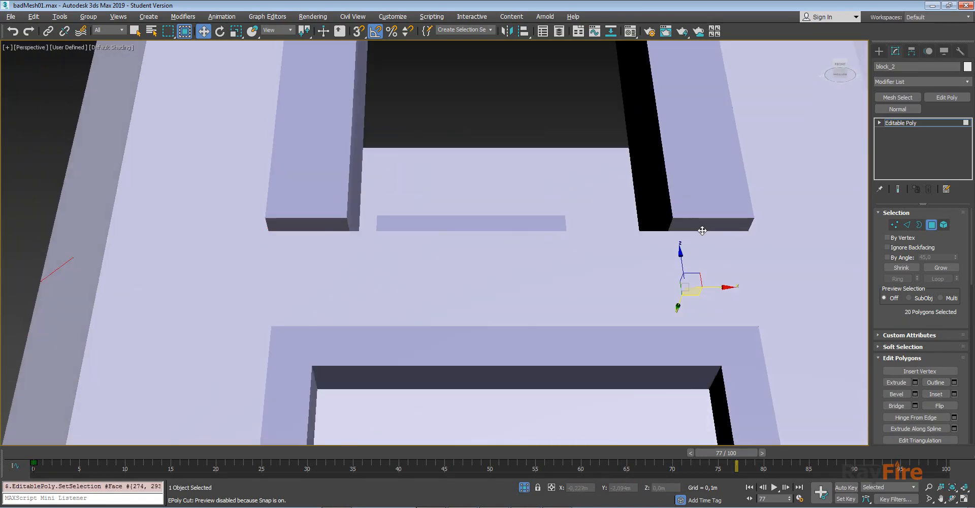
- Exclude the remaining visible wall polygons by the arch from the selection and delete the internal faces at the storey joint
scroll(629, 264, "down", 4)
middle_click_drag(629, 263, 545, 231, "alt")
left_click(516, 302, "alt")
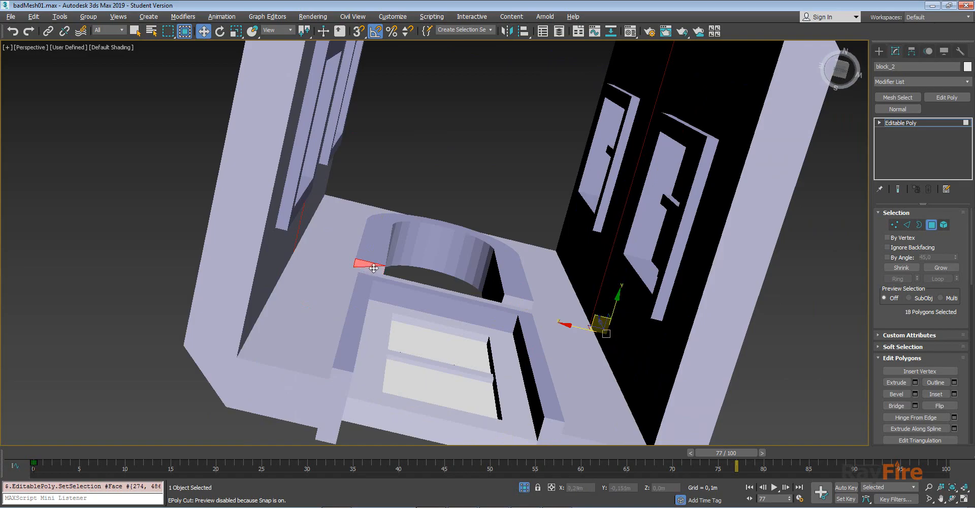
middle_click_drag(374, 268, 546, 209, "alt")
left_click(392, 286, "alt")
key("F3")
key("Delete")
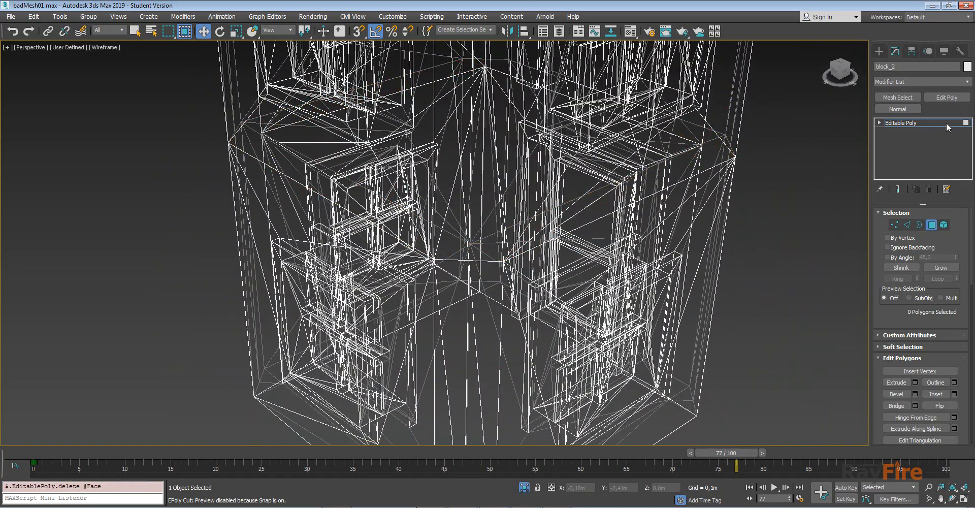
- Select all vertices of block_2 and weld them again with the 0,0m threshold
key("1")
key("ctrl+a")
right_click(769, 170)
left_click(751, 239)
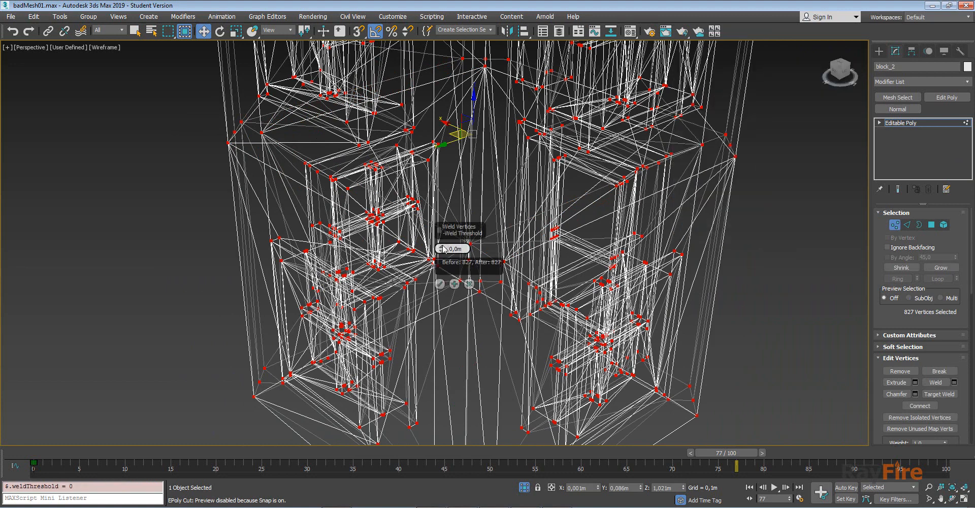
left_click(440, 284)
key("1")
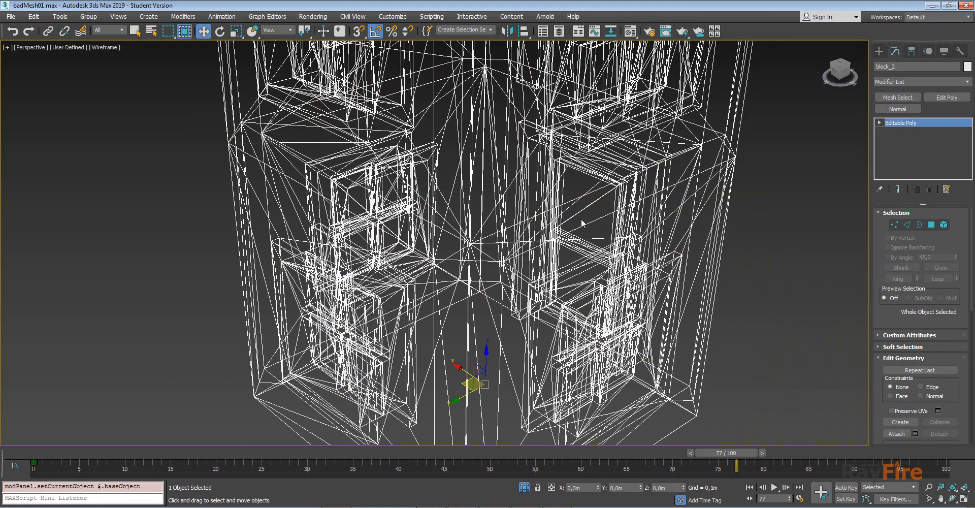
- Select all elements of block_2 in shaded view and try moving them to check the welded mesh
key("F3")
key("5")
key("ctrl+a")
scroll(505, 166, "up", 4)
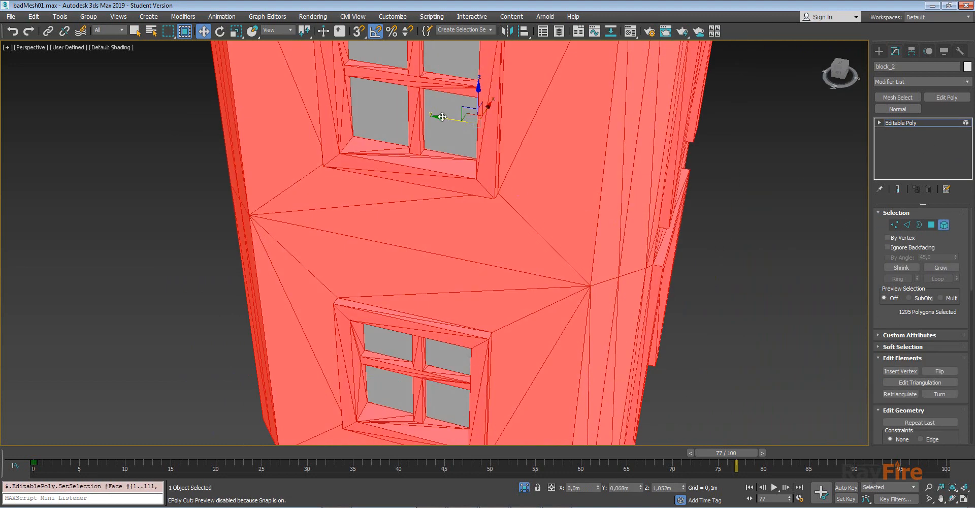
left_click_drag(442, 117, 161, 59)
right_click(161, 59)
- Check block_2 for open borders at border level, and return to the whole object
scroll(440, 195, "down", 4)
middle_click_drag(437, 198, 443, 246)
left_click(918, 226)
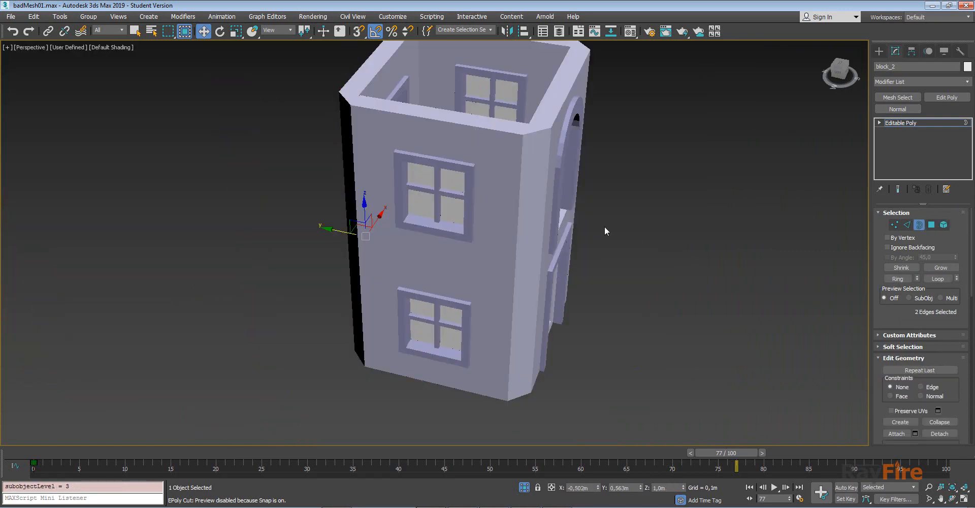
scroll(604, 226, "down", 3)
left_click(700, 419)
key("3")
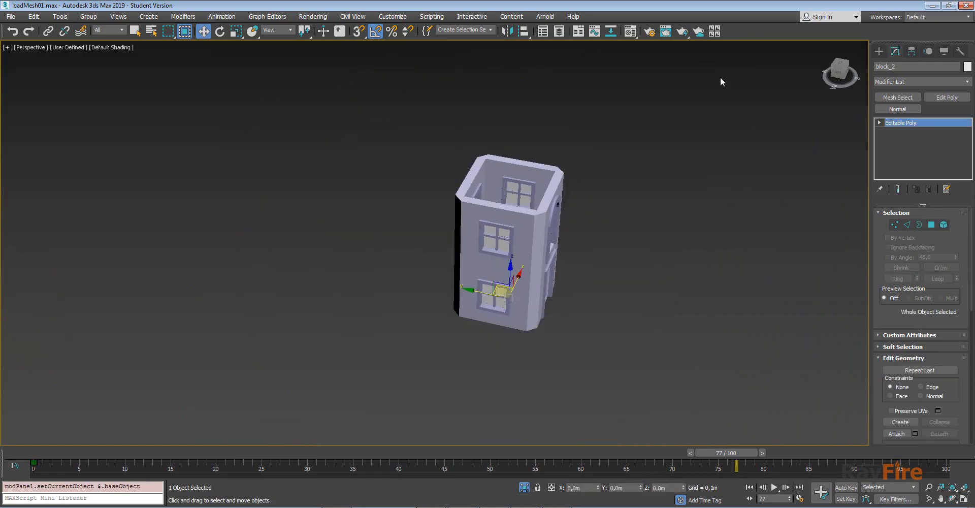
- Export the repaired block_2 as FBX, overwriting block_3.FBX in the Issues folder
left_click(10, 17)
mouse_move(76, 168)
left_click(159, 184)
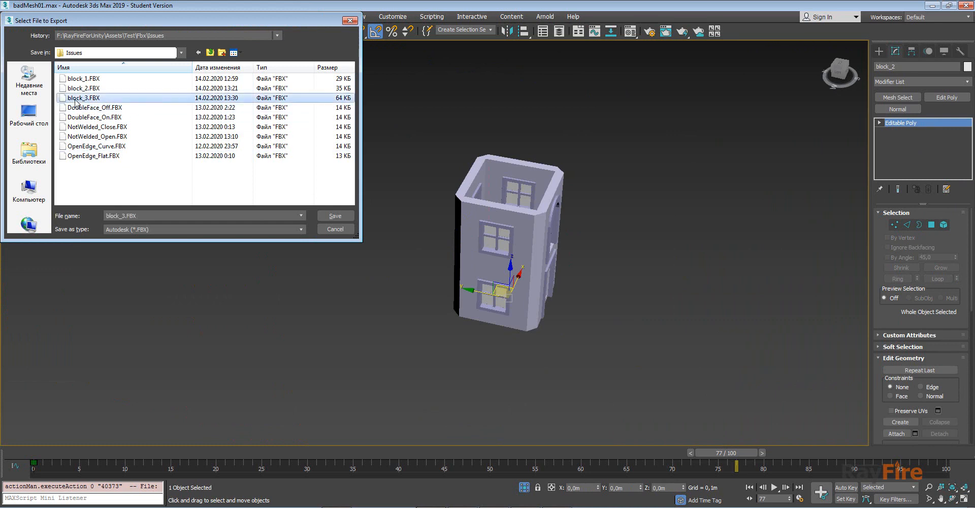
double_click(83, 98)
left_click(533, 300)
left_click(395, 334)
- Switch to Unity and fragment block_3 with Rayfire Shatter using the Voronoi type
key("z")
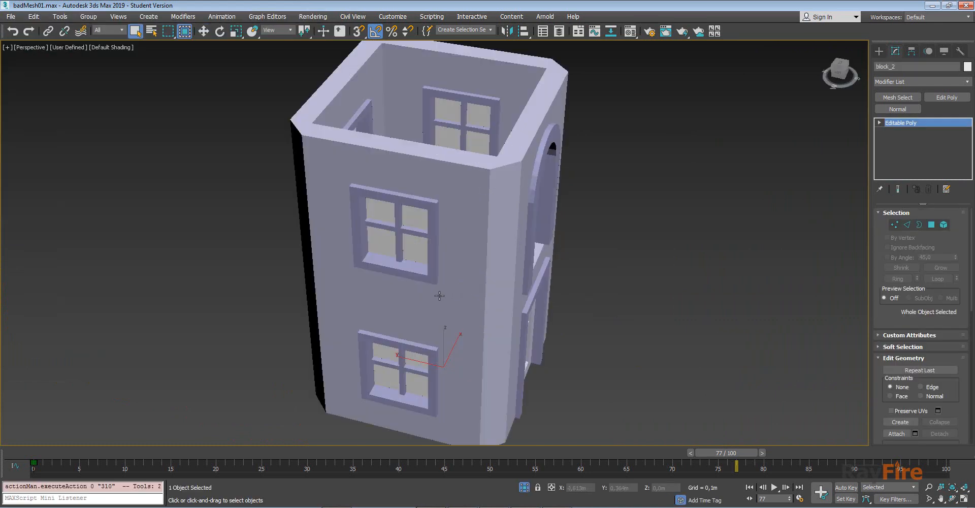
key("alt+Tab")
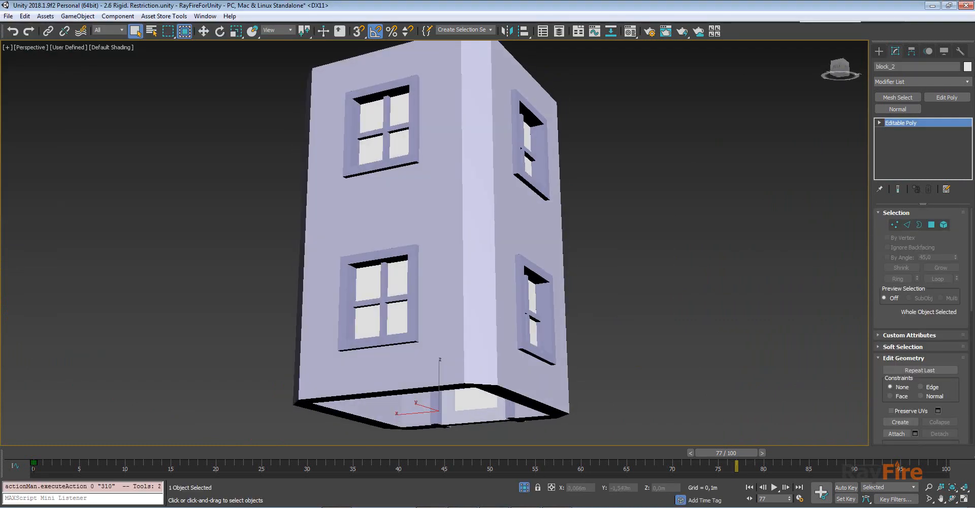
left_click_drag(392, 335, 254, 318, "alt")
left_click(832, 157)
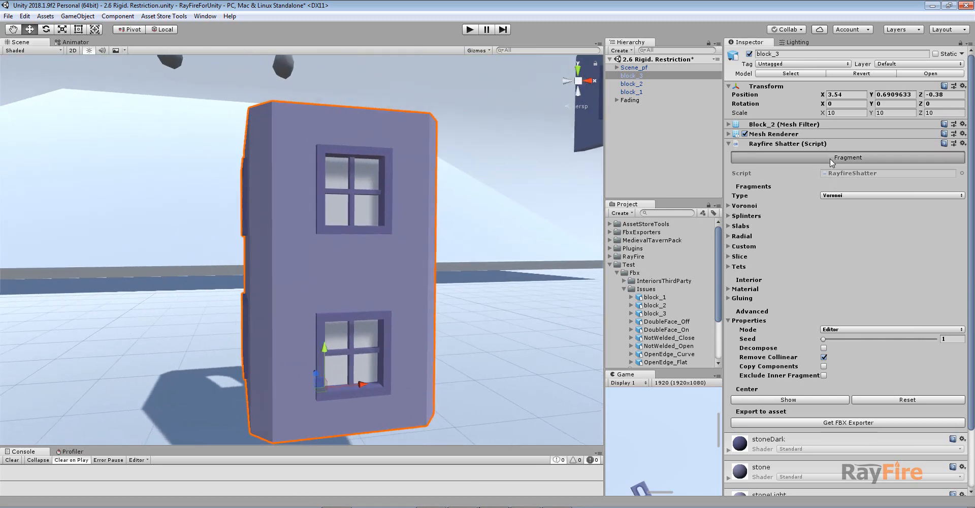
- Spread the block_3 fragments apart with the scale preview and inspect them from several angles
left_click_drag(376, 325, 516, 199, "alt")
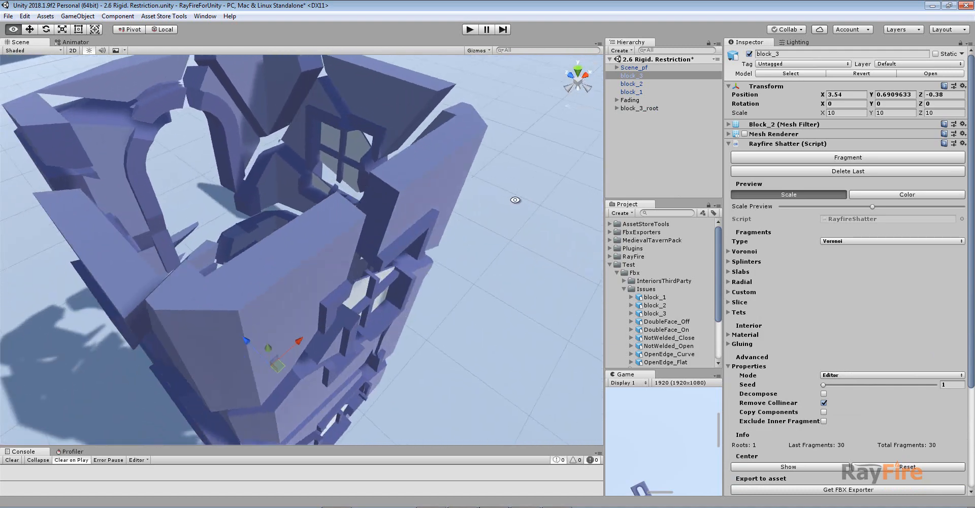
left_click_drag(872, 206, 948, 206)
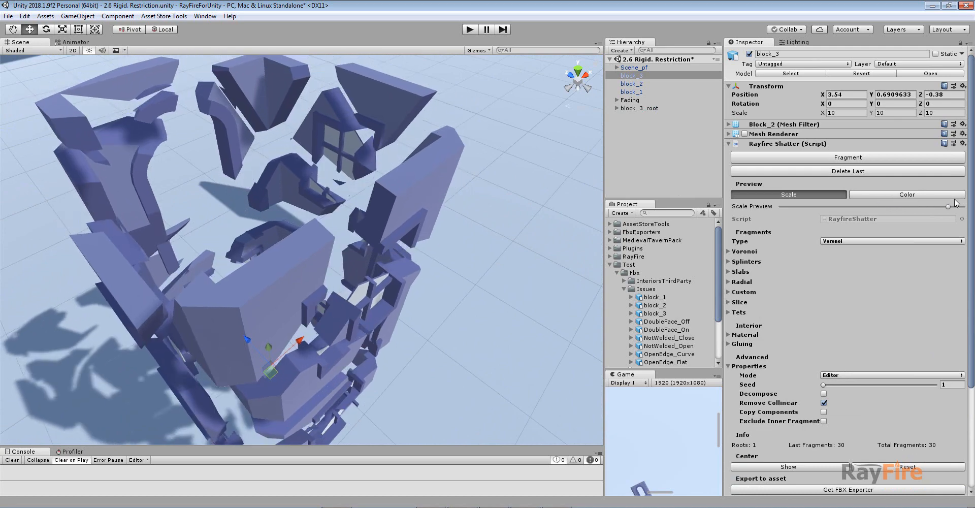
left_click_drag(287, 188, 427, 157, "alt")
left_click_drag(335, 181, 66, 234, "alt")
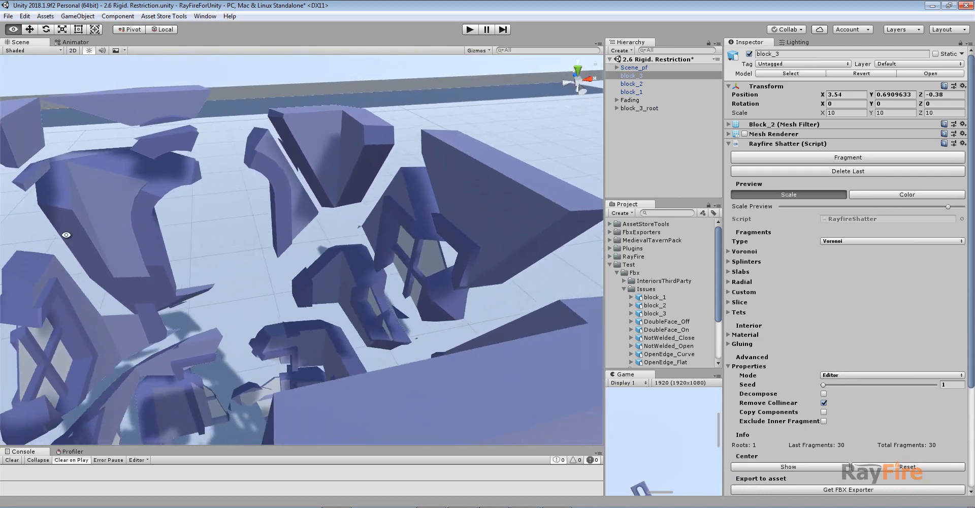
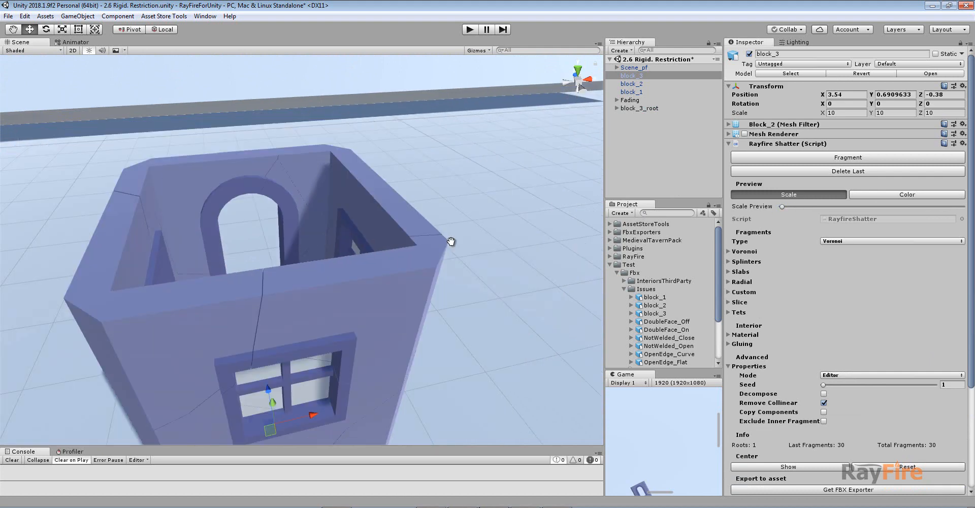
- Replace the Rayfire Shatter component on block_3 with Rayfire Rigid and set its Demolition Type to Runtime
left_click(962, 143)
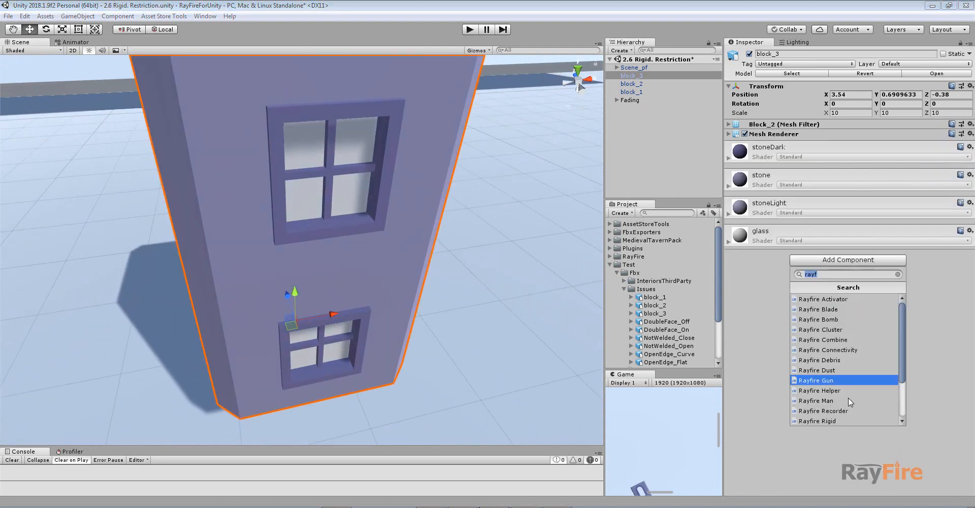
left_click(851, 395)
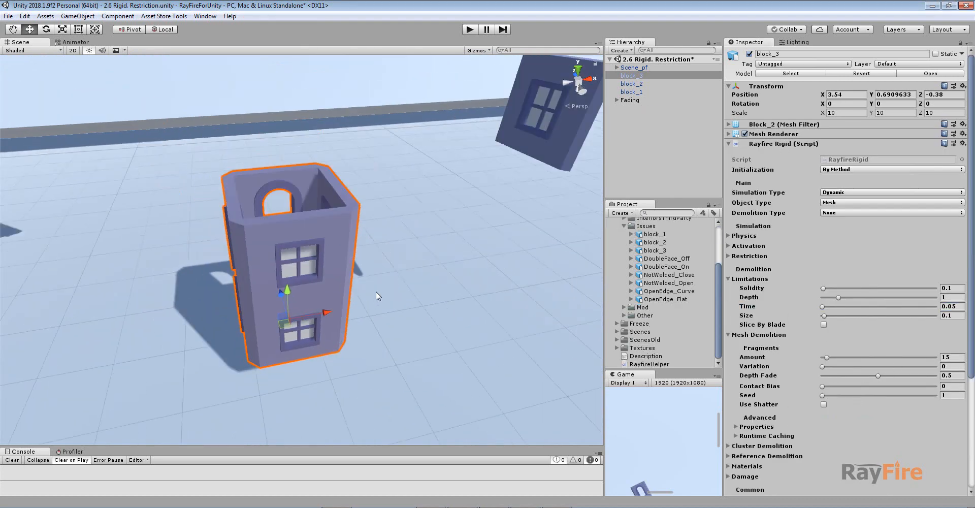
left_click(892, 212)
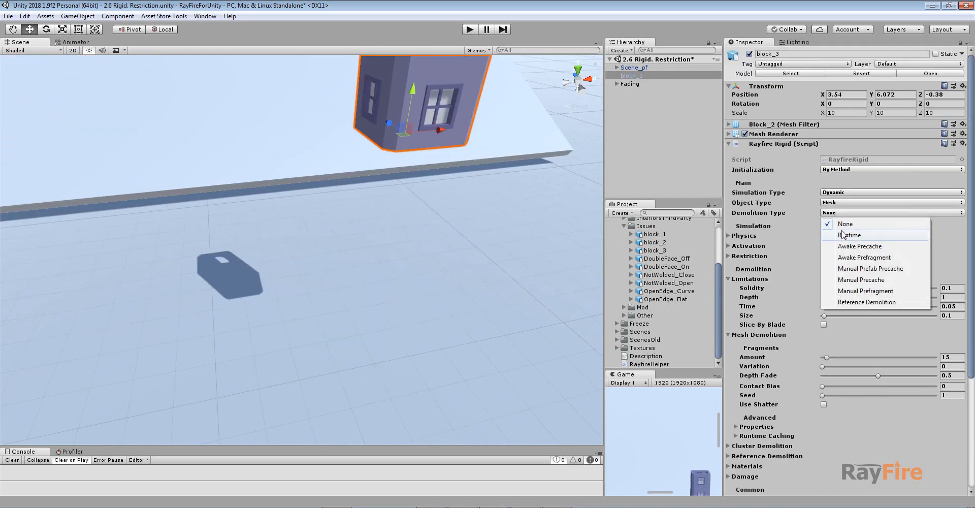
left_click(838, 233)
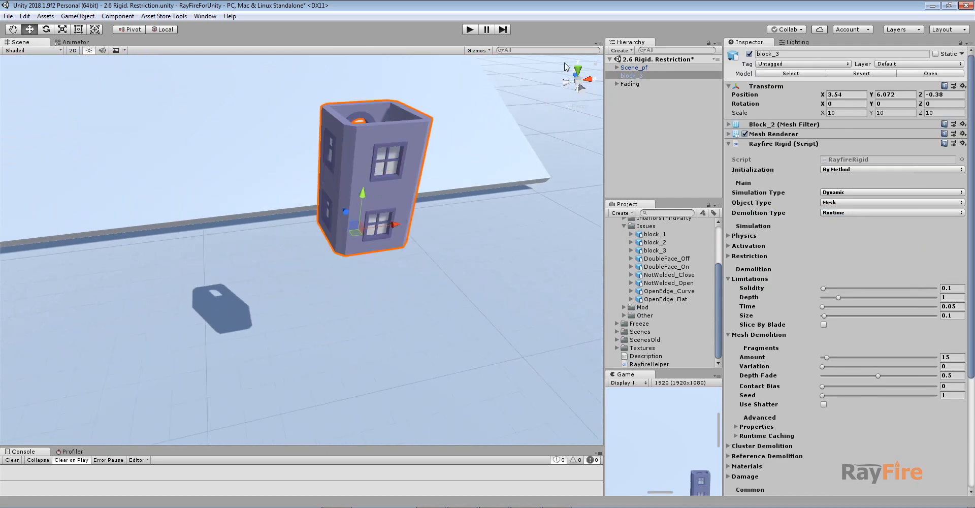
- Run the scene and initialize block_3's Rayfire Rigid to test its demolition on impact with the ground
key("ctrl+p")
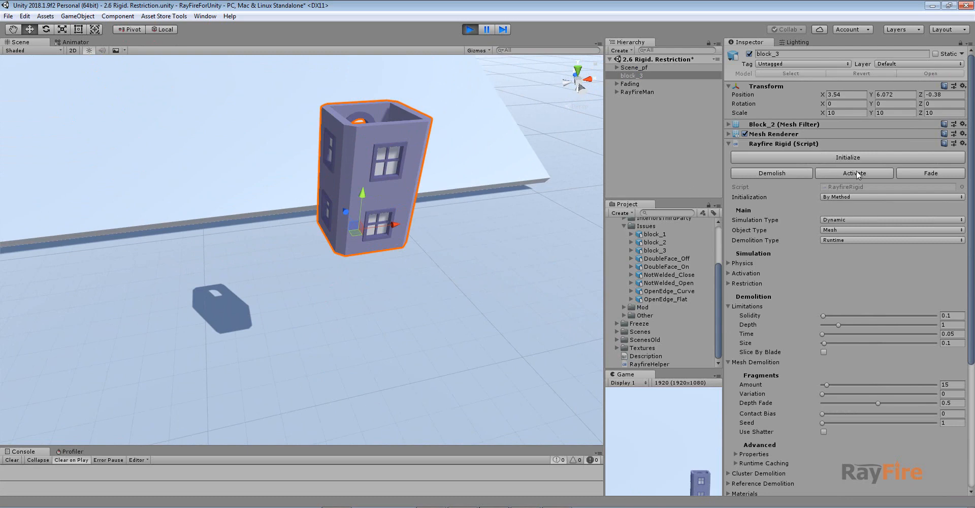
left_click(855, 173)
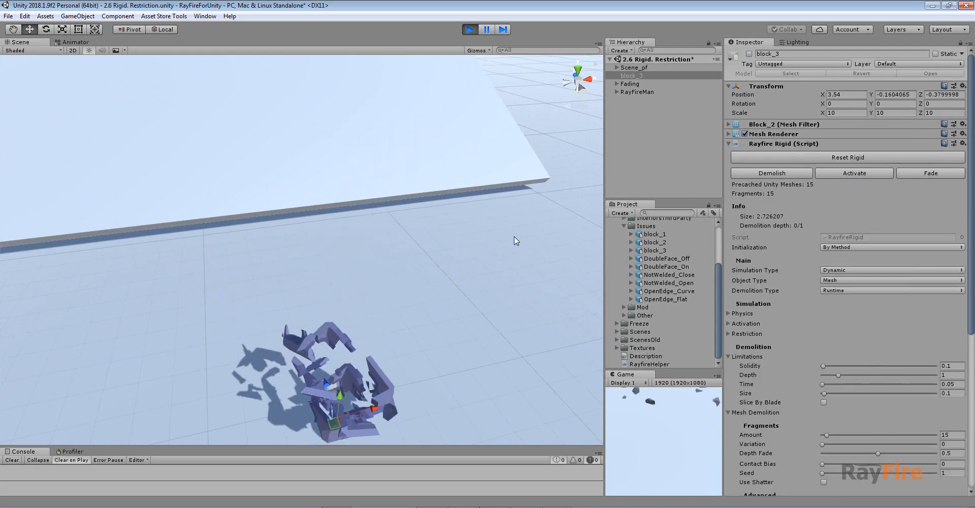
- Stop the running scene in Unity, and switch to 3ds Max to unhide the building's hidden objects
middle_click_drag(355, 224, 341, 164)
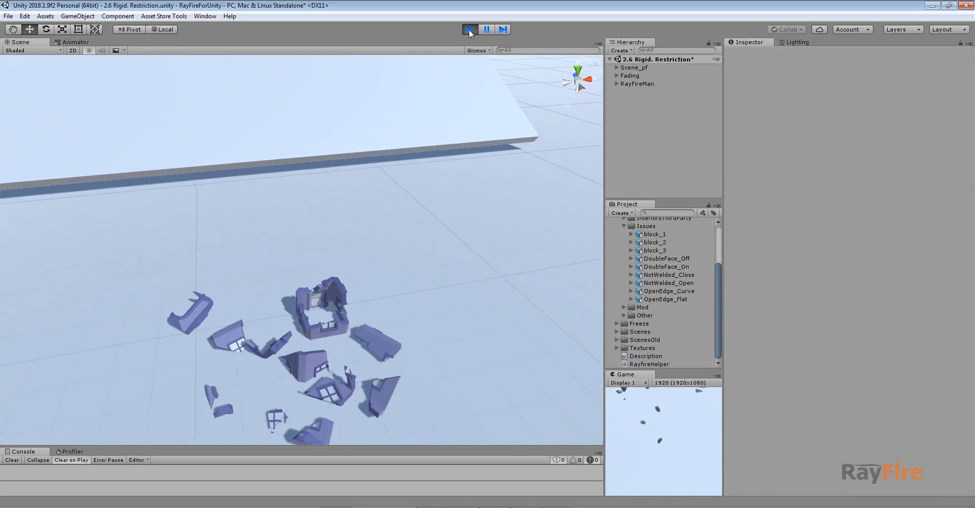
left_click(468, 29)
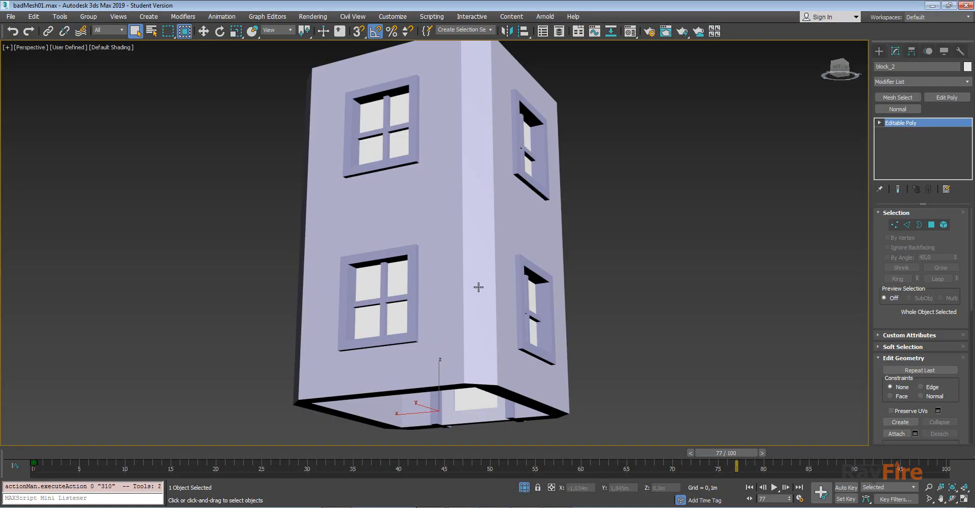
middle_click_drag(551, 217, 596, 249)
right_click(595, 248)
left_click(628, 206)
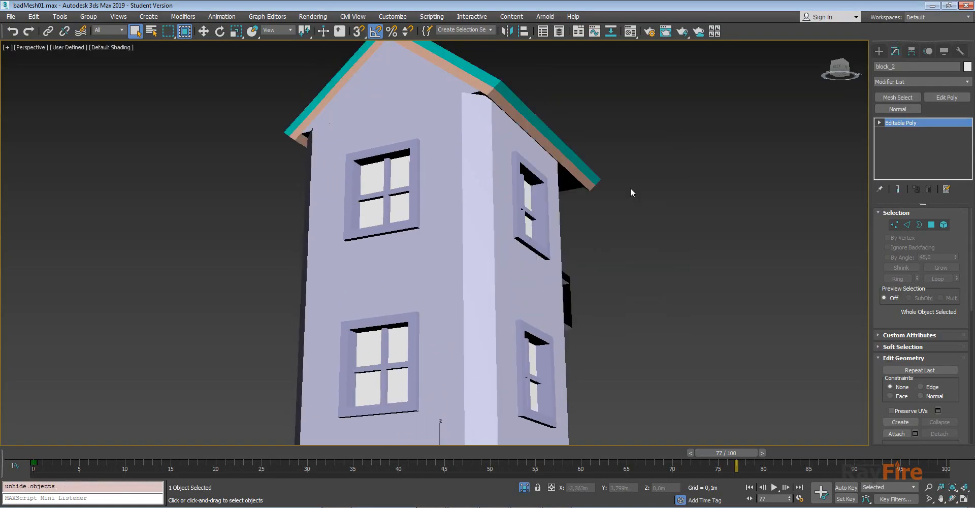
- Isolate the Roof object in shaded display with its underside in view
left_click(514, 110)
key("F3")
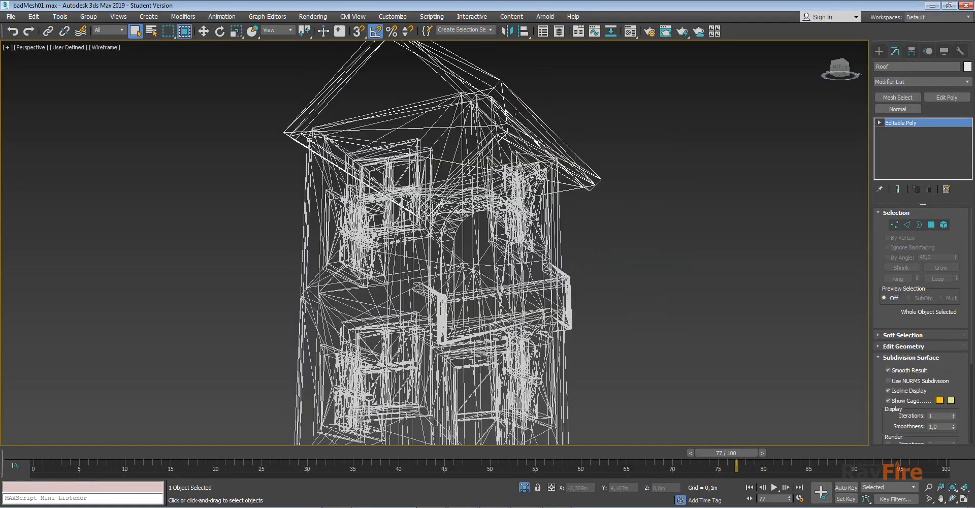
left_click(528, 120)
left_click(542, 128)
key("F3")
key("alt+q")
middle_click_drag(542, 129, 481, 152, "alt")
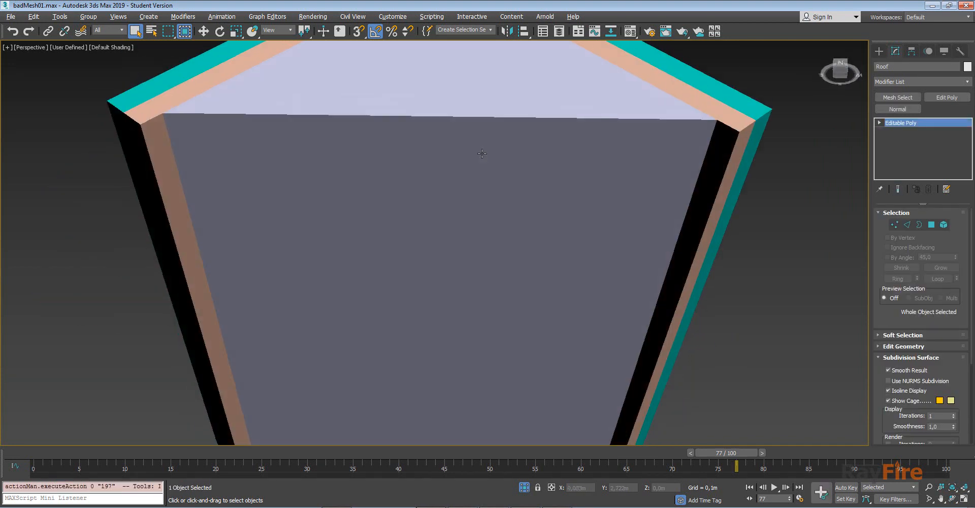
- Select all vertices of the Roof and weld them with a threshold of 0,0m
key("1")
scroll(480, 152, "down", 4)
key("ctrl+a")
right_click(480, 151)
left_click(388, 218)
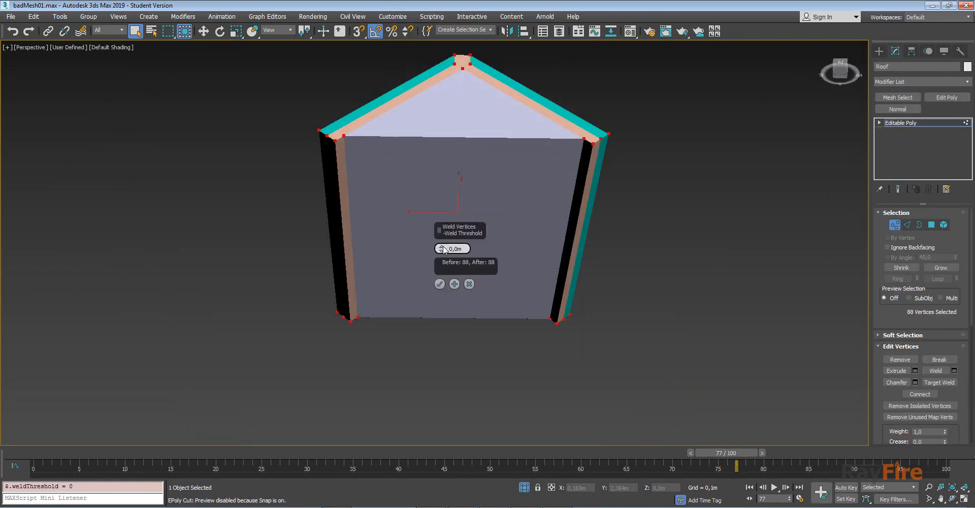
left_click(440, 284)
- Check the Roof's mesh for separate elements and open borders
left_click(944, 225)
key("ctrl+a")
middle_click_drag(609, 198, 466, 182, "alt")
key("s")
key("w")
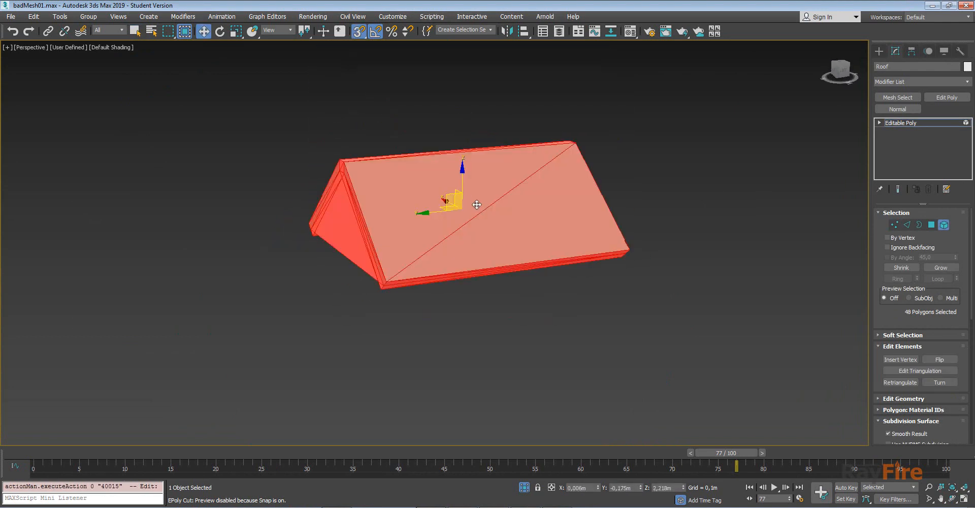
key("3")
middle_click_drag(530, 282, 961, 135, "alt")
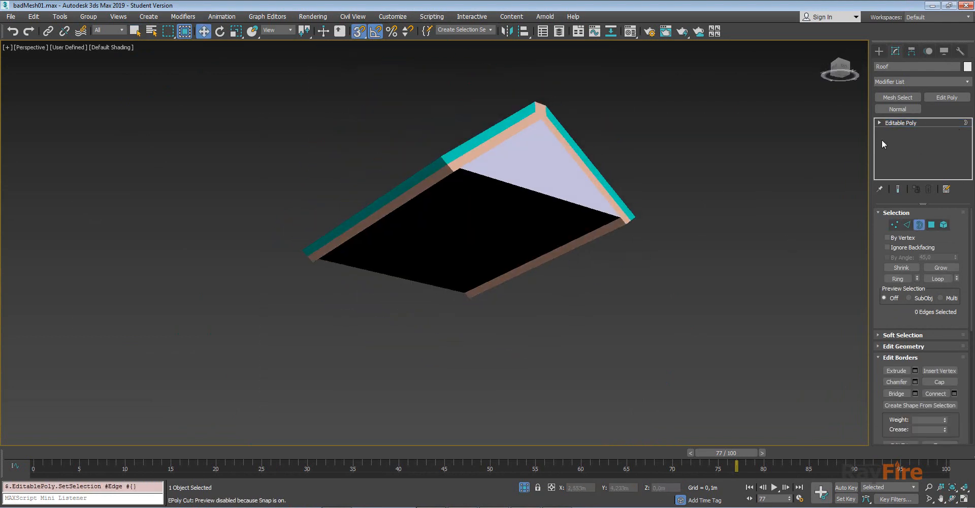
- Leave sub-object editing of the Roof and end its isolation to show the whole building
left_click(925, 122)
scroll(660, 170, "down", 5)
right_click(683, 242)
middle_click_drag(703, 191, 654, 216, "alt")
left_click(694, 198)
left_click(631, 245)
key("s")
scroll(570, 153, "up", 8)
left_click(571, 153)
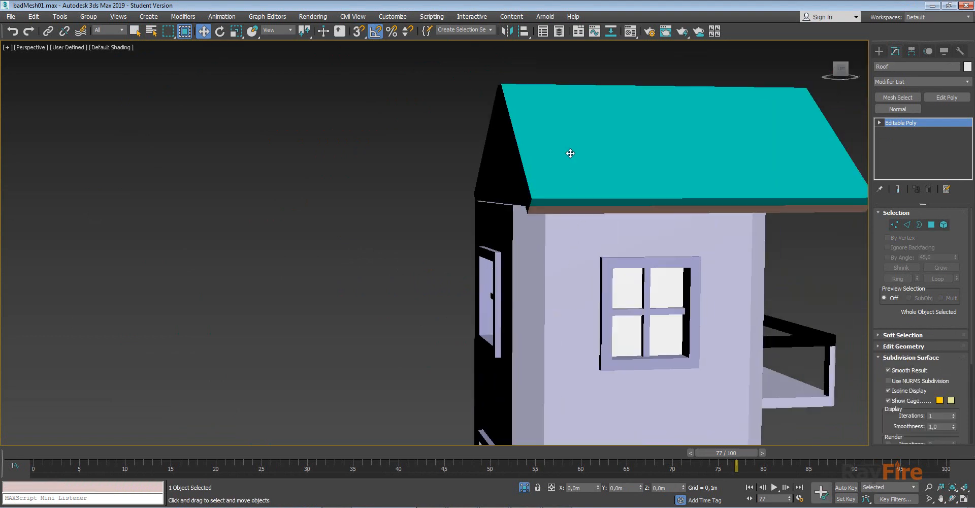
- Select block_2 and attach the Roof to it
scroll(570, 153, "down", 5)
key("s")
key("s")
left_click_drag(546, 368, 533, 368)
middle_click_drag(536, 350, 547, 323, "alt")
left_click(570, 233)
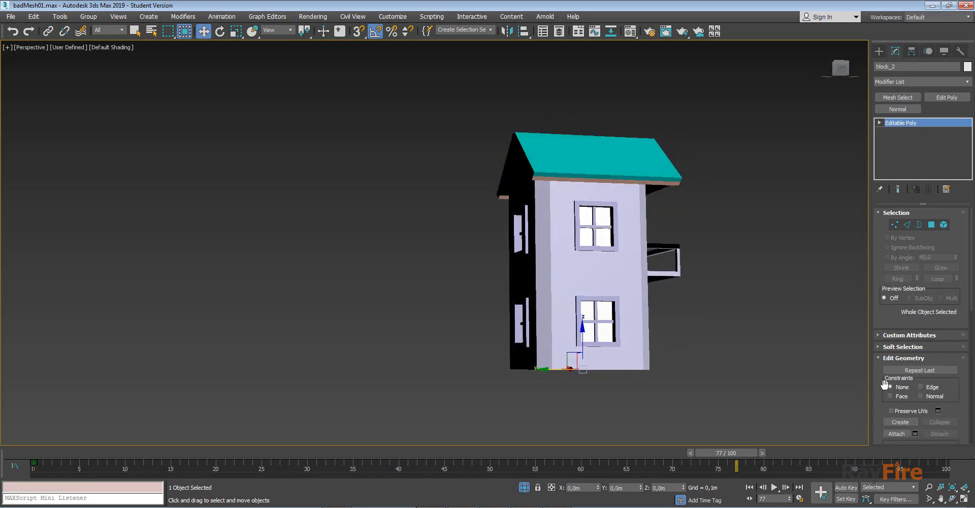
left_click(896, 434)
middle_click_drag(711, 214, 627, 163, "alt")
key("F3")
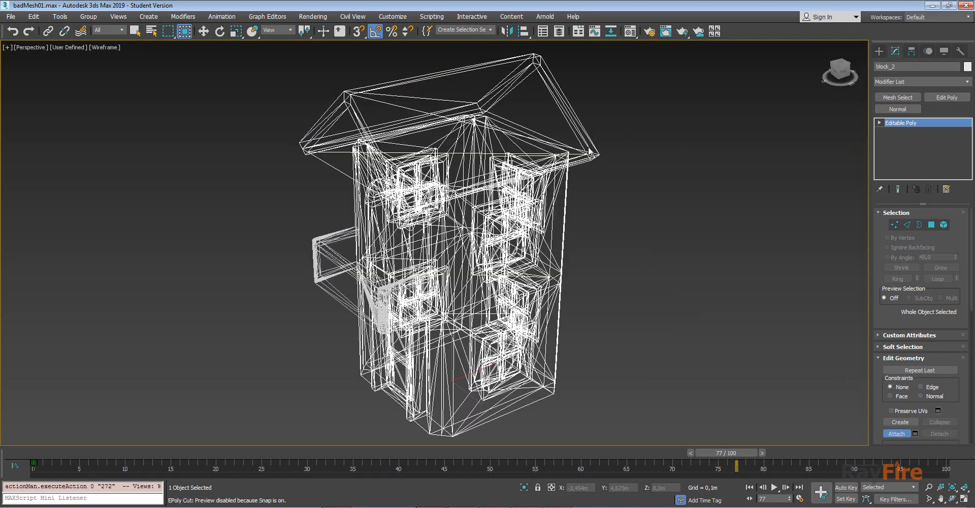
- Lift the attached roof element off the walls to inspect where they meet, and undo the move
key("5")
left_click(565, 124)
scroll(569, 124, "up", 5)
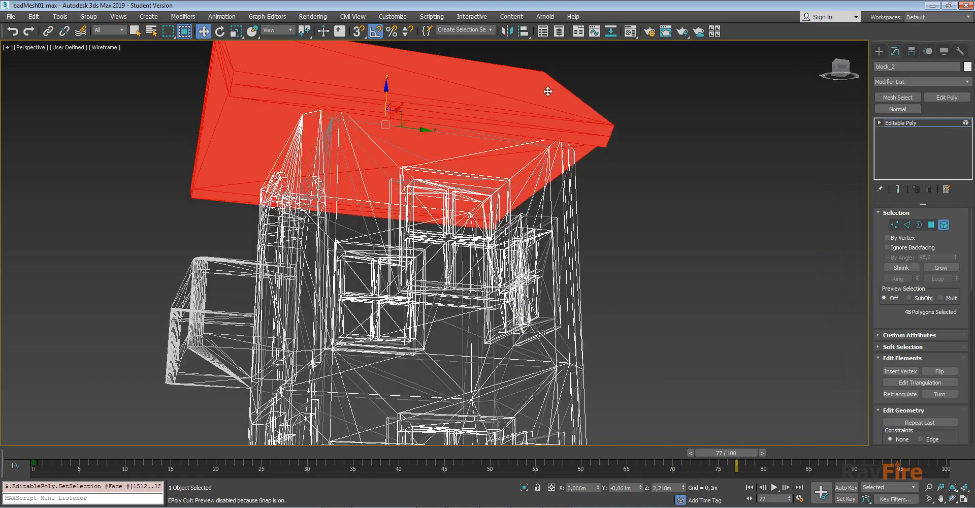
key("F3")
middle_click_drag(442, 194, 462, 196, "alt")
left_click_drag(453, 189, 453, 147)
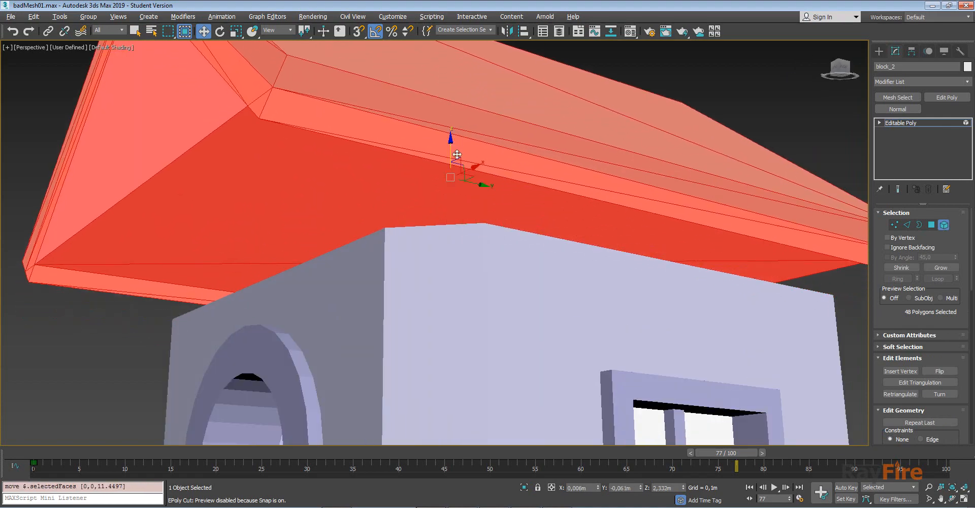
middle_click_drag(453, 148, 489, 171, "alt")
key("ctrl+z")
key("F3")
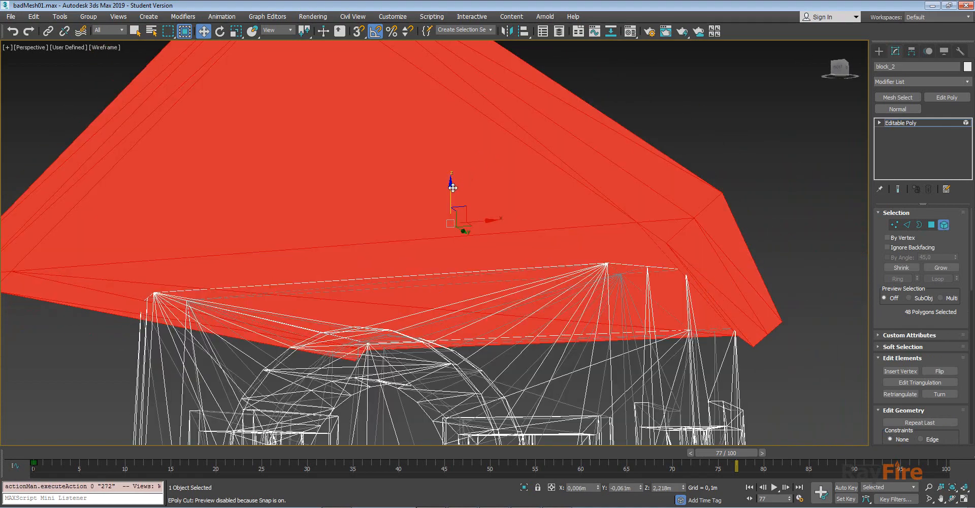
key("F3")
left_click(901, 123)
- Select the balcony object Object001 and isolate it
scroll(642, 172, "down", 5)
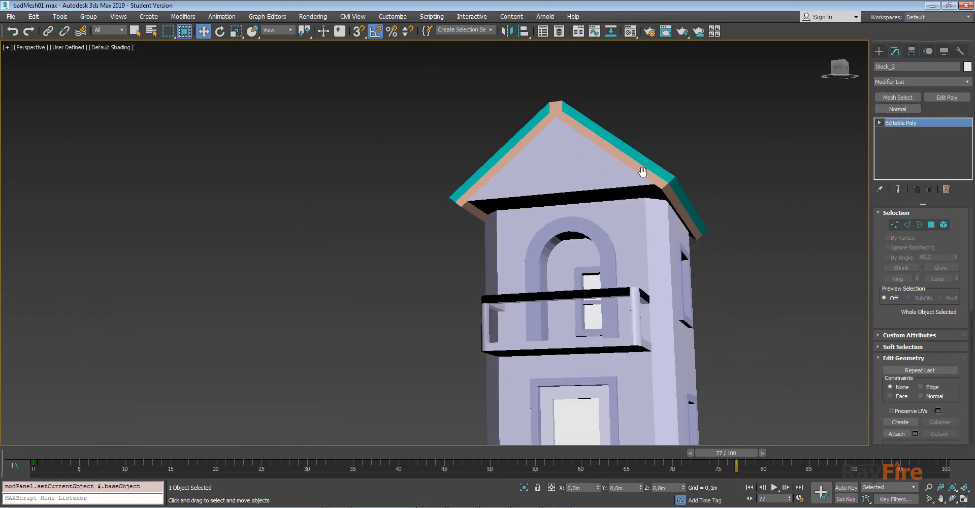
middle_click_drag(642, 172, 531, 175)
middle_click_drag(530, 175, 461, 339, "alt")
left_click(459, 337)
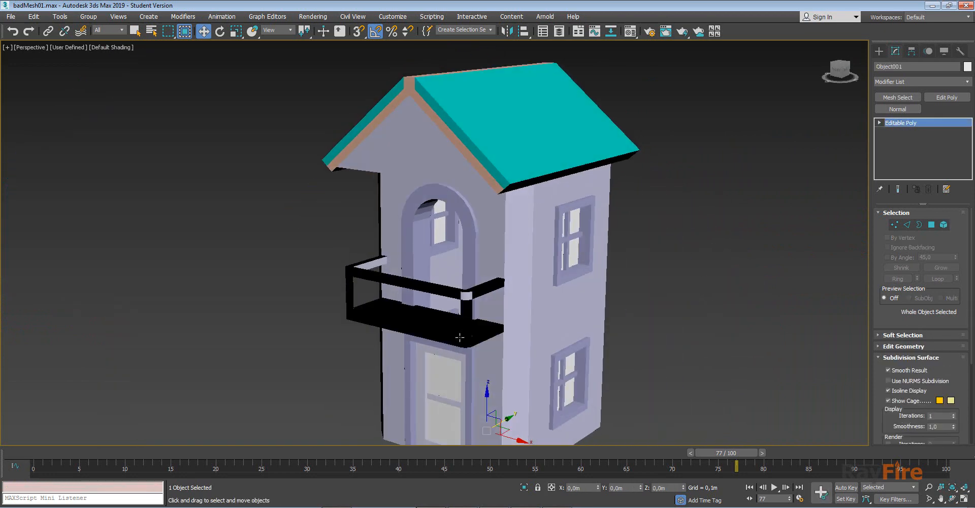
left_click(901, 123)
key("1")
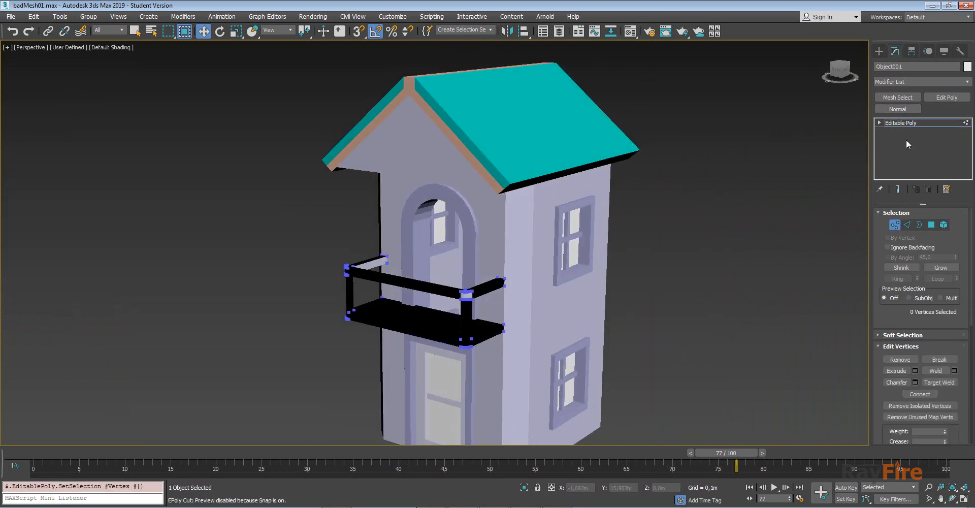
left_click(922, 123)
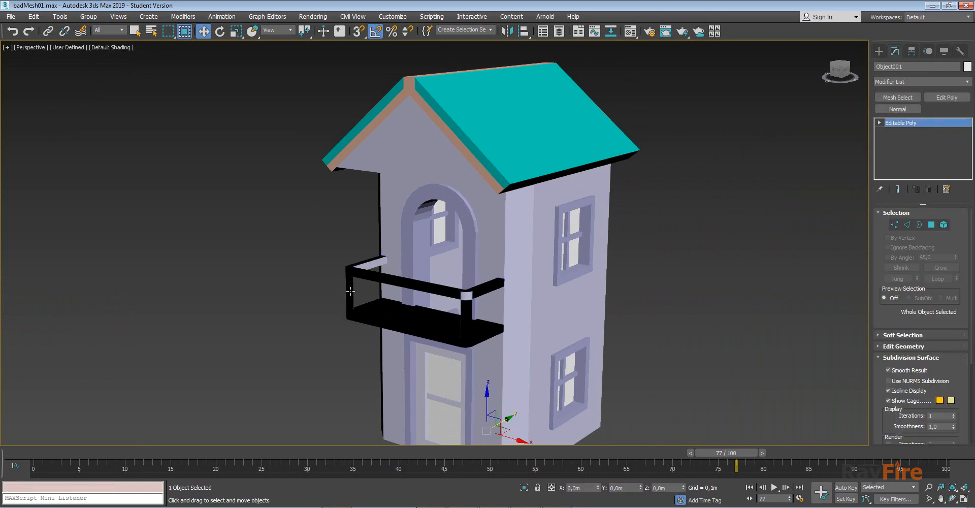
key("alt+q")
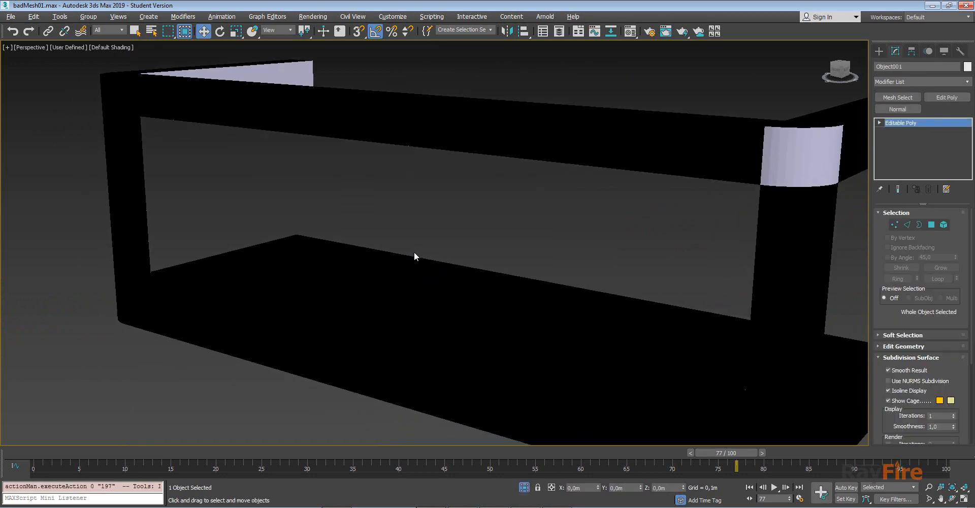
- Flip the balcony's normals with a Normal modifier and collapse its modifier stack
key("F3")
scroll(413, 252, "down", 3)
key("F3")
mouse_move(450, 231)
middle_mouse_down("alt")
mouse_move(454, 254)
mouse_move(478, 247)
middle_mouse_up("alt")
key("4")
left_click(449, 241)
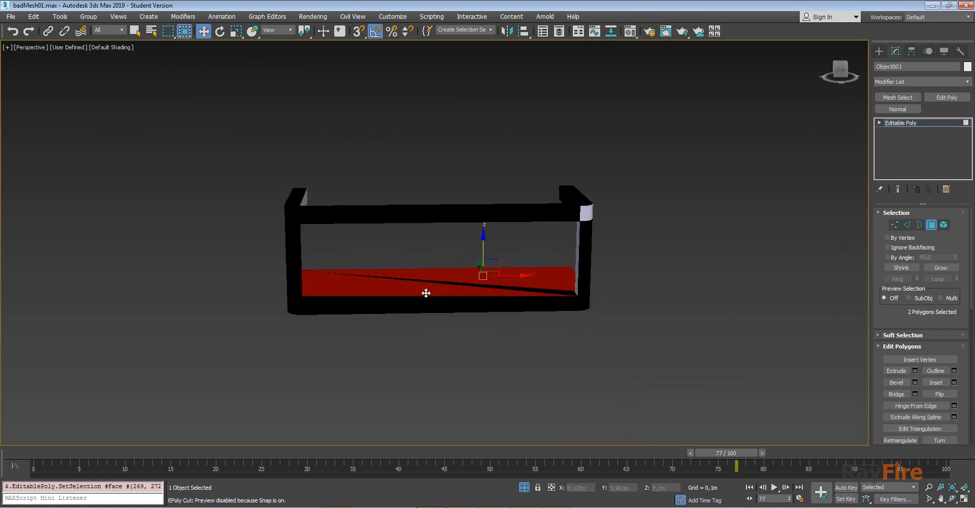
left_click(904, 111)
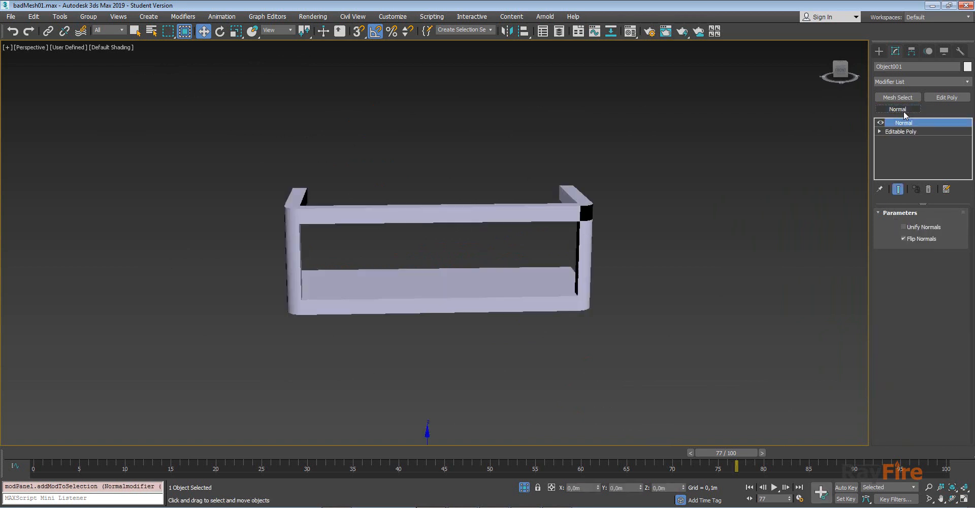
right_click(917, 142)
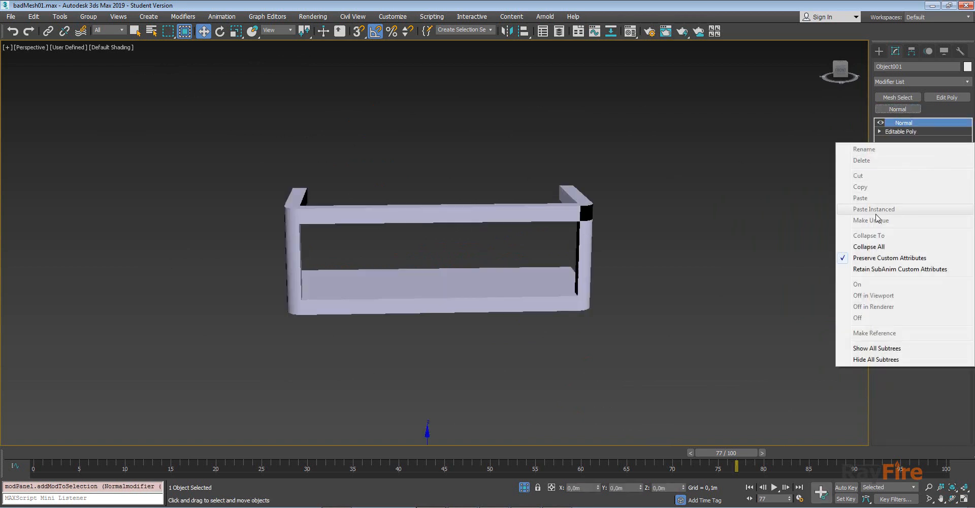
left_click(862, 248)
left_click(535, 289)
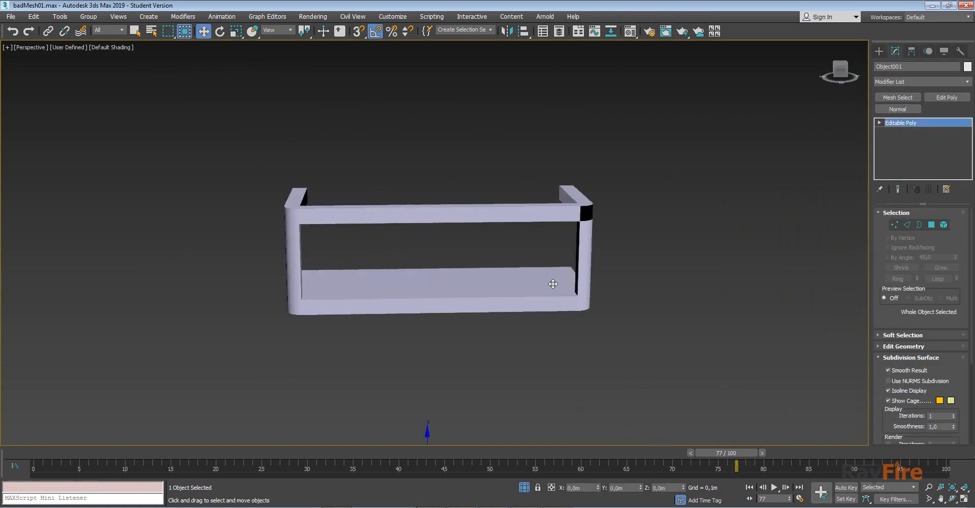
- Raise the duplicate face element off the top of the balcony floor and delete it
key("5")
left_click(544, 276)
scroll(537, 283, "up", 4)
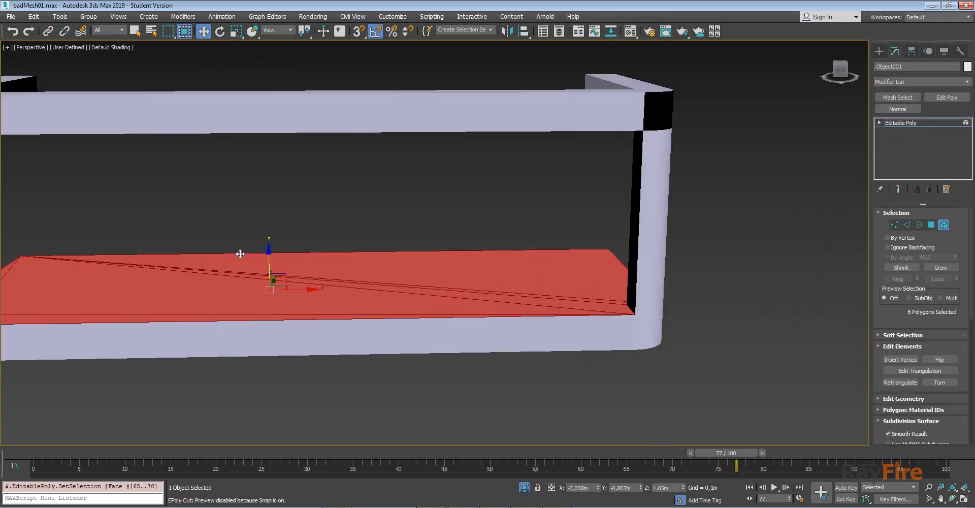
left_click_drag(266, 259, 274, 211)
middle_click_drag(274, 212, 399, 233, "alt")
left_click(422, 285)
left_click(410, 225)
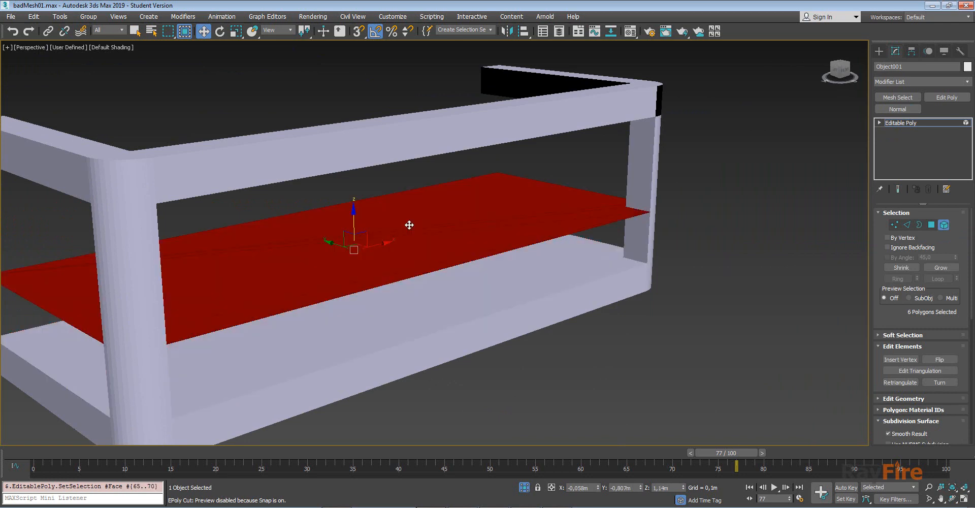
key("Delete")
- Pull the overlapping face strips away from the balcony floor's long front edge, and undo the moves
left_click(459, 339)
left_click_drag(450, 336, 518, 375)
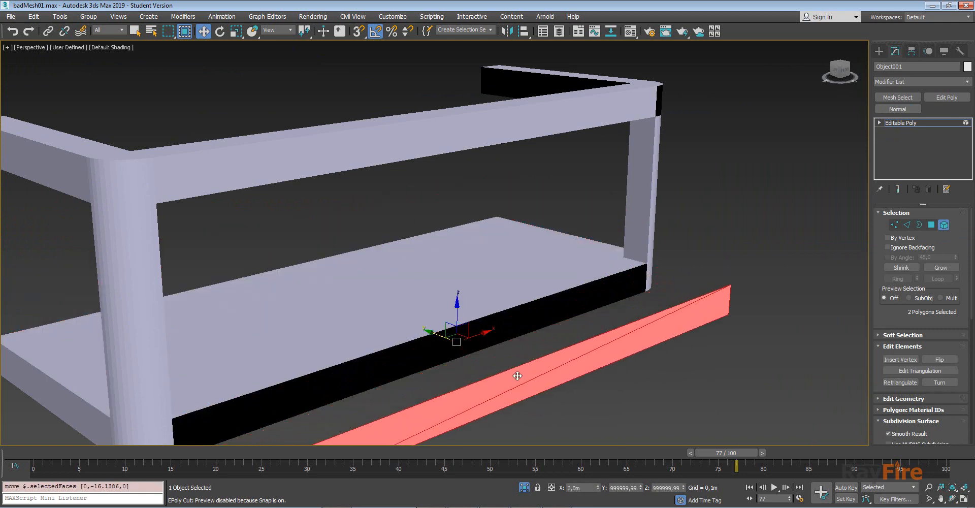
middle_click_drag(518, 375, 390, 302, "alt")
key("ctrl+z")
left_click_drag(444, 317, 475, 303)
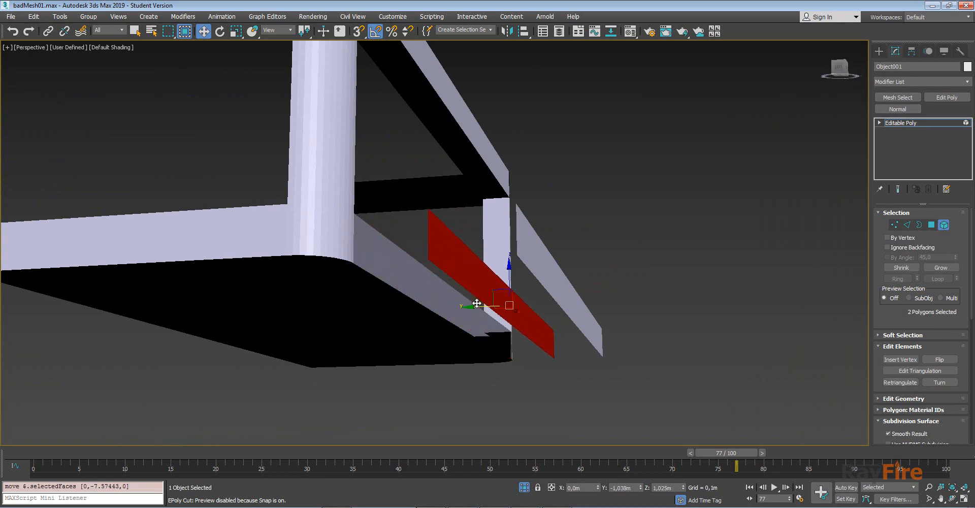
middle_click_drag(474, 304, 473, 333, "alt")
key("ctrl+z")
key("ctrl+z")
key("ctrl+z")
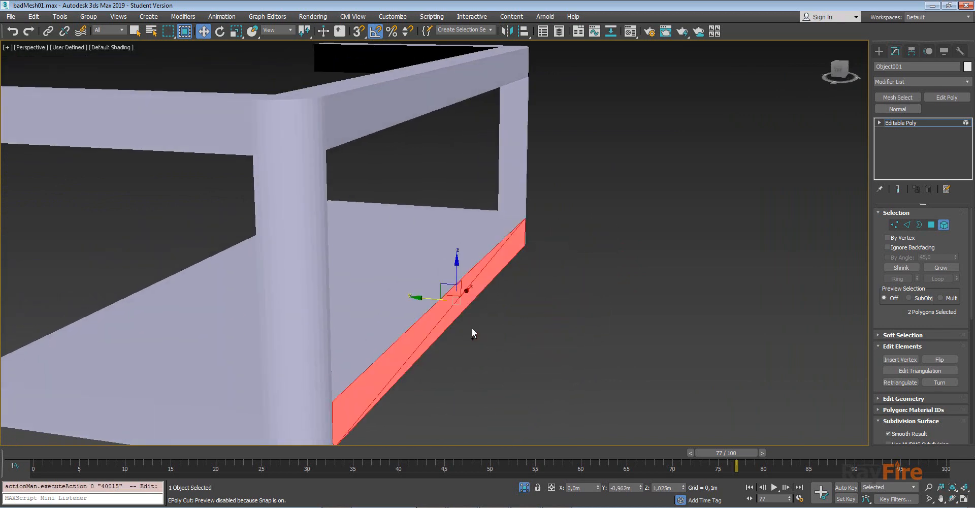
- Delete the overlapping face strip on the balcony floor's long front edge
left_click(493, 320)
left_click(457, 271)
left_click(461, 279)
left_click(463, 282)
key("Delete")
- Pull the two overlapping face strips off the outer side of the short railing arm, and undo the moves
left_click(299, 300)
left_click(224, 115)
middle_click_drag(224, 114, 296, 208)
left_click_drag(174, 200, 108, 226)
left_click(280, 209)
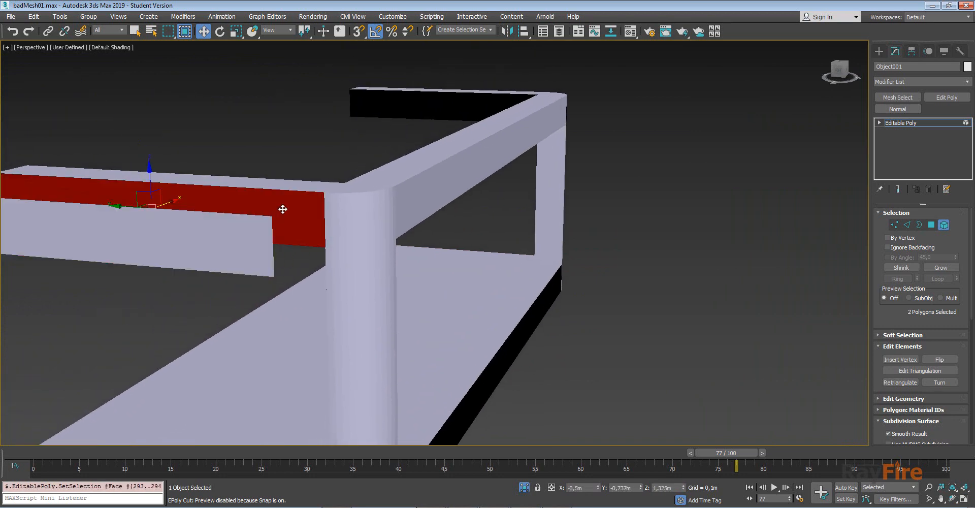
middle_click_drag(283, 209, 407, 161, "alt")
left_click_drag(407, 161, 372, 189)
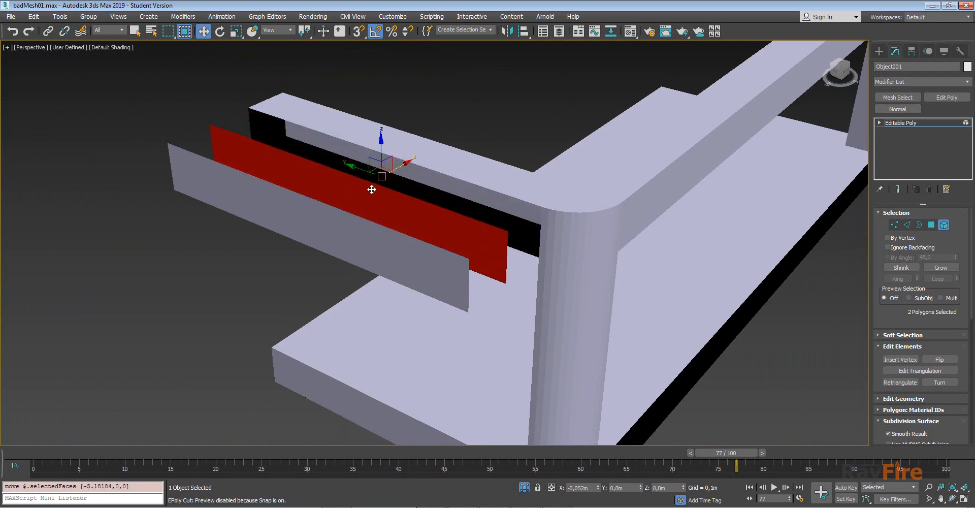
middle_click_drag(399, 177, 380, 193)
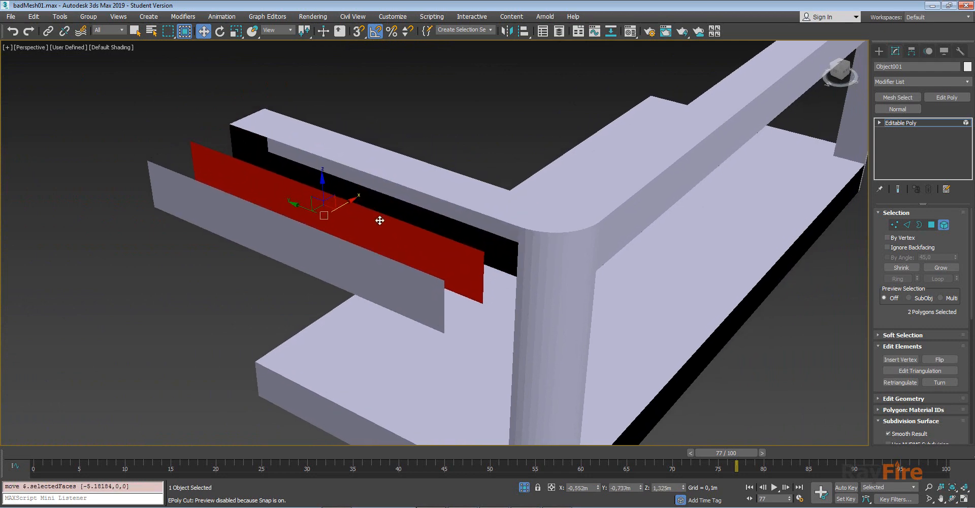
key("ctrl+z")
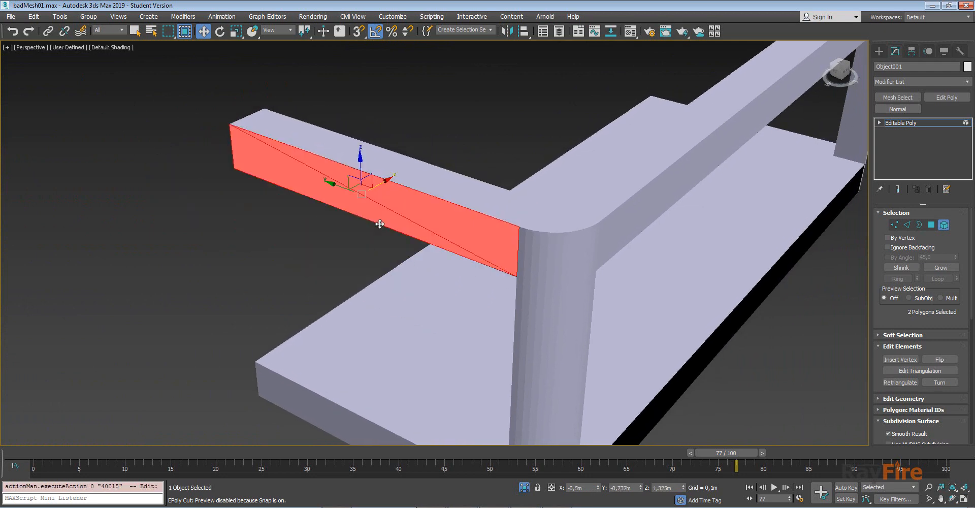
- Delete the overlapping face strip on the outer side of the short railing arm
left_click(300, 244)
left_click(334, 195)
key("Delete")
- Pull the overlapping face strip off the short end of the balcony floor, and undo the move
middle_click_drag(342, 323, 329, 222)
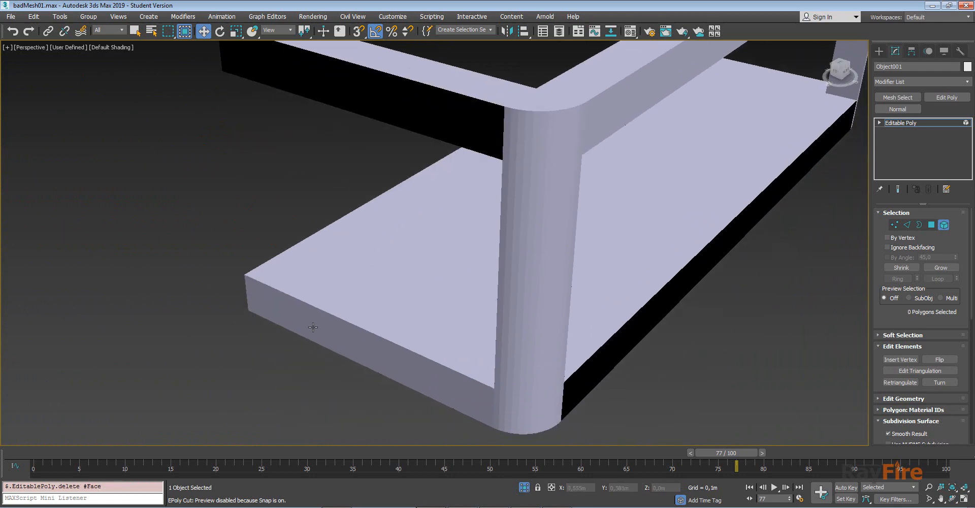
left_click(313, 327)
left_click_drag(385, 333, 364, 347)
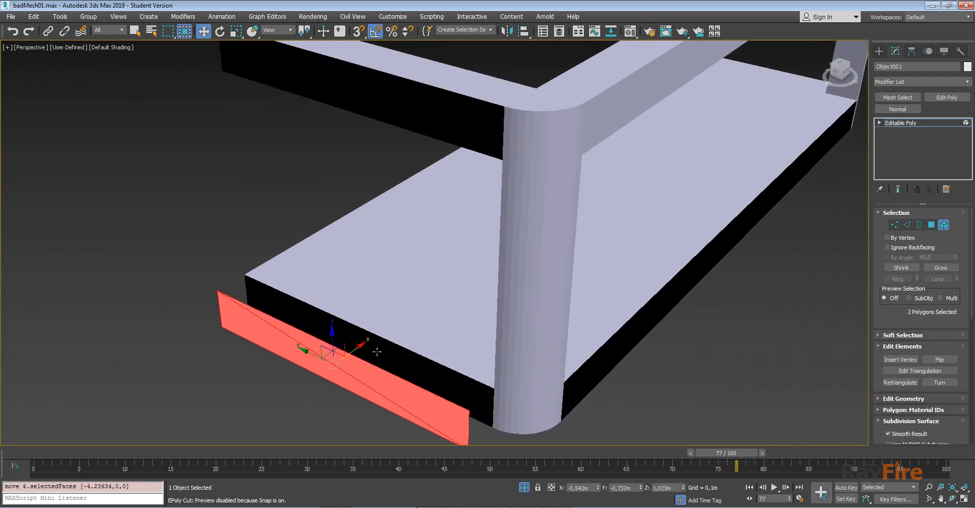
key("ctrl+z")
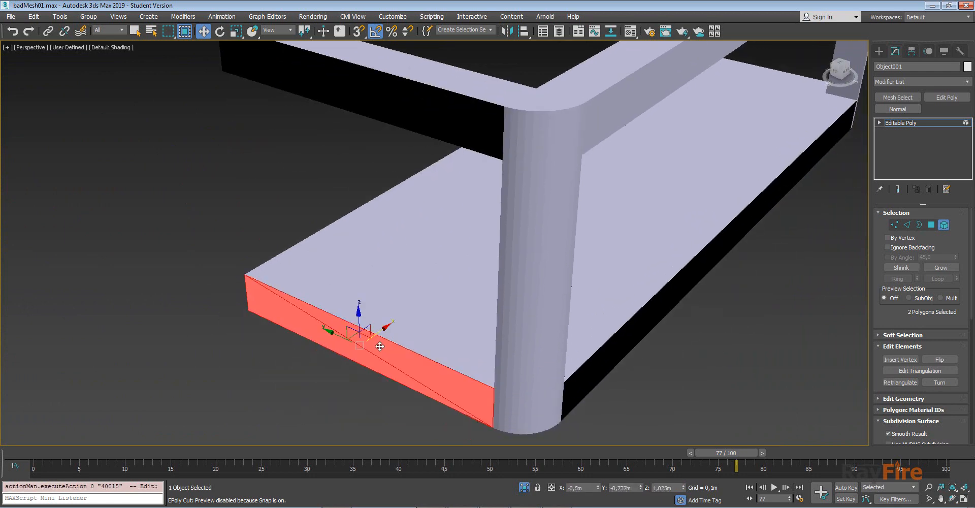
- Select the inner face of the balcony's corner post and pull it away from the post
left_click(527, 364)
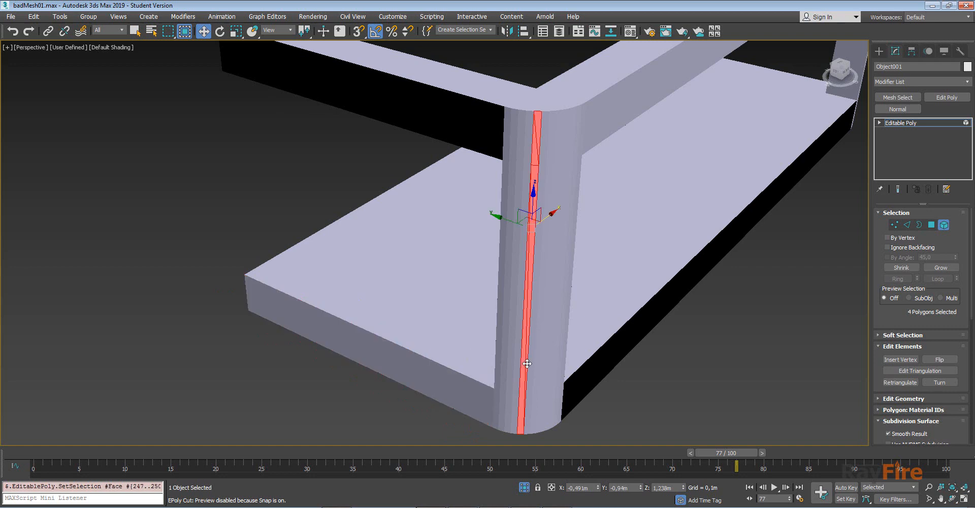
middle_click_drag(551, 239, 518, 229, "alt")
left_click(544, 252)
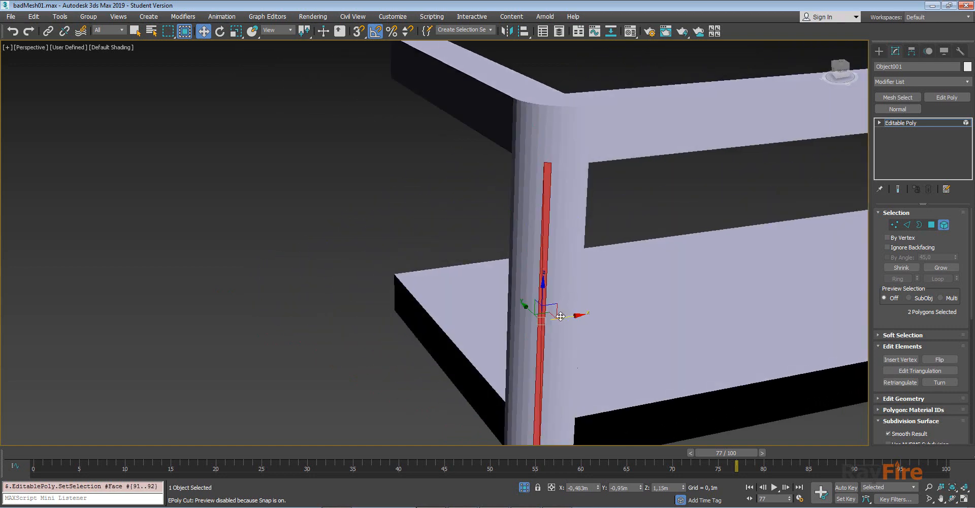
middle_click_drag(561, 316, 552, 292, "alt")
left_click(566, 267)
left_click(501, 322)
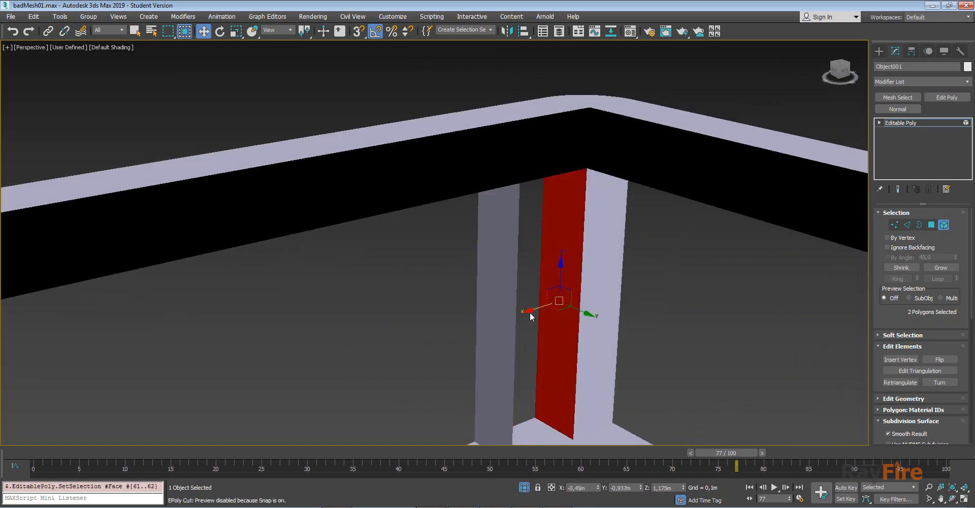
left_click_drag(531, 316, 487, 318)
middle_click_drag(487, 317, 480, 287, "alt")
scroll(653, 292, "down", 5)
- Examine the balcony mesh from several sides, leave its sub-object editing and bring the building back into view
left_click(938, 127)
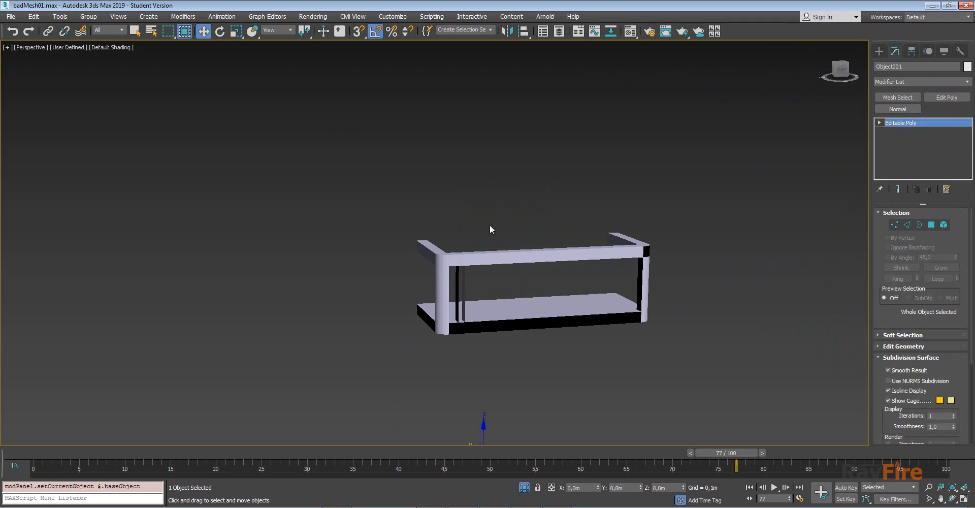
scroll(479, 285, "up", 3)
key("5")
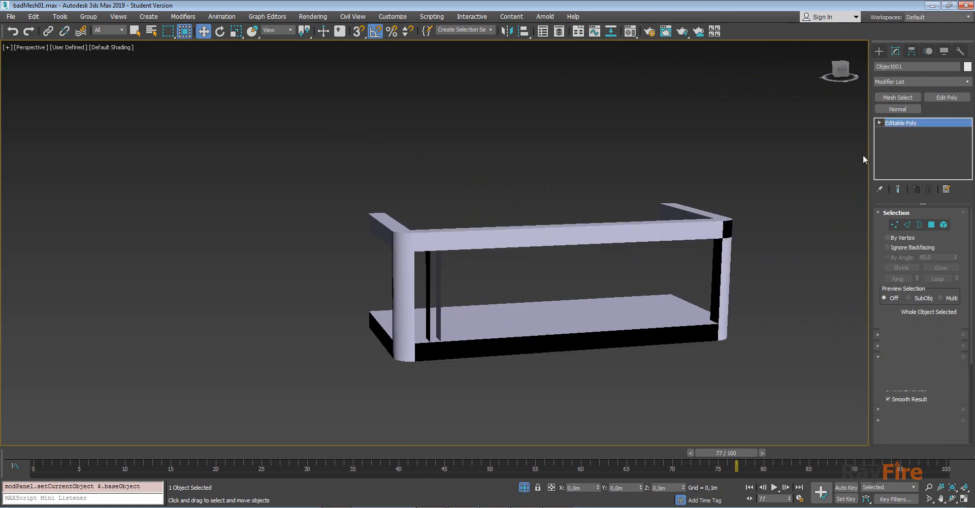
key("alt+c")
middle_click_drag(506, 242, 535, 269, "alt")
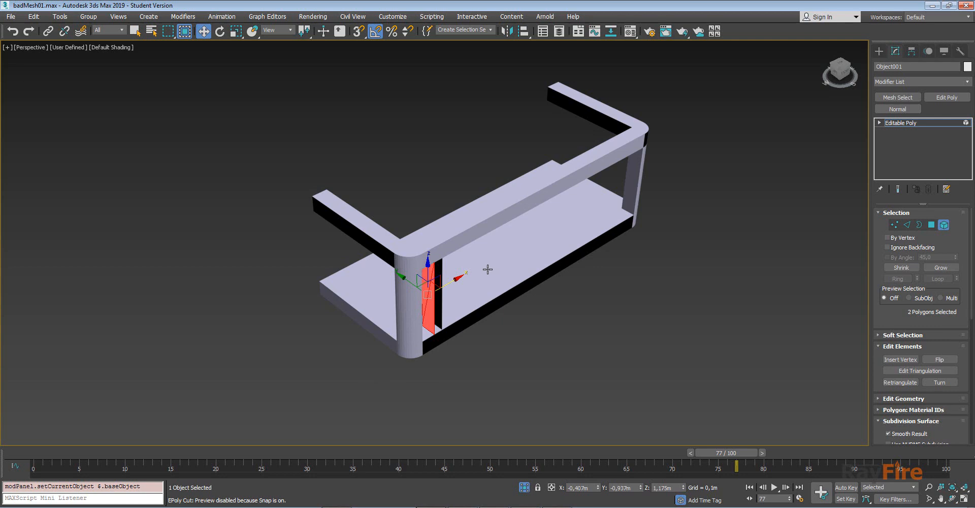
left_click(933, 124)
middle_click_drag(820, 127, 737, 166)
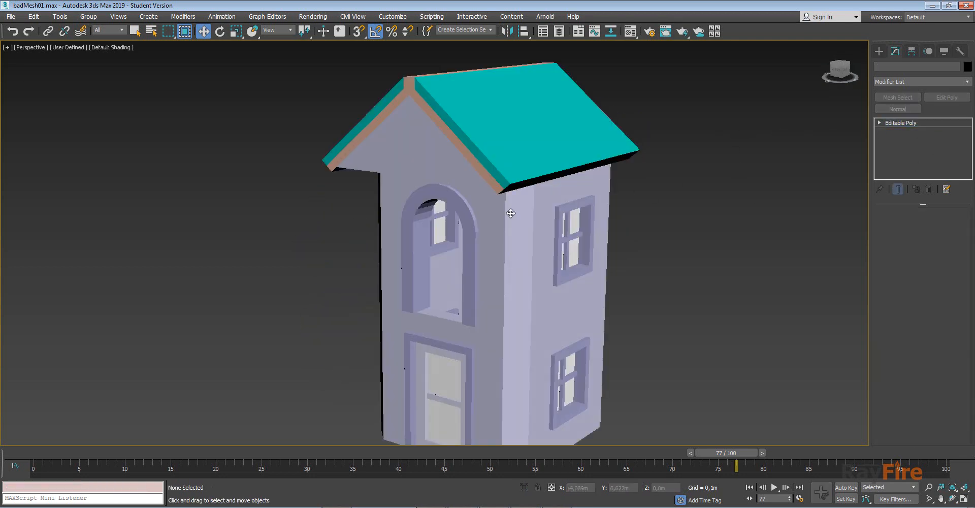
- Export the selected block_2 building as FBX to the Issues folder, replacing block_3.FBX
left_click(511, 213)
middle_click_drag(474, 231, 555, 262, "alt")
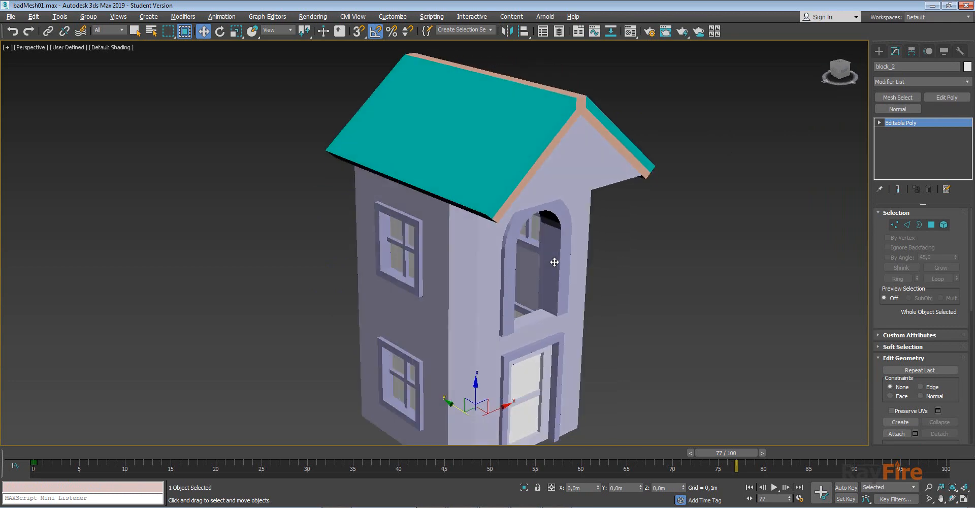
left_click(13, 21)
mouse_move(38, 155)
left_click(162, 187)
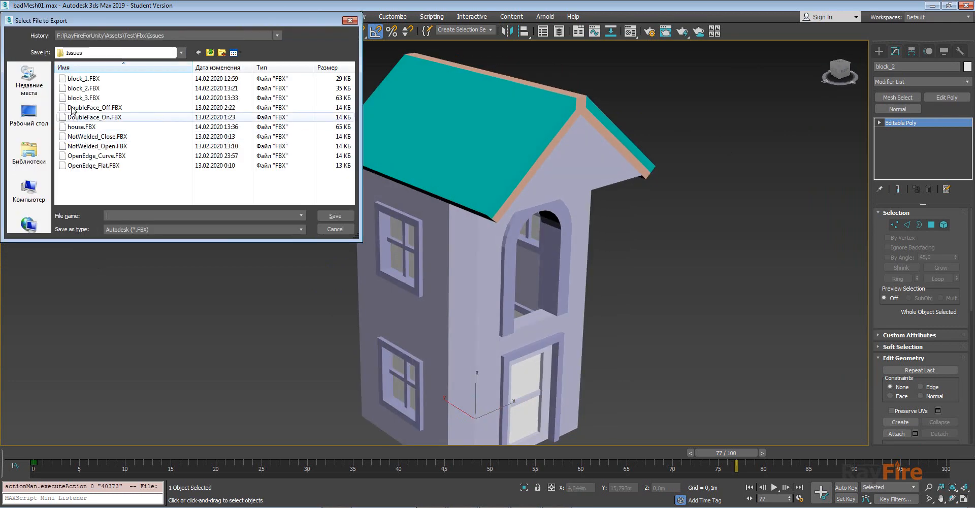
double_click(73, 97)
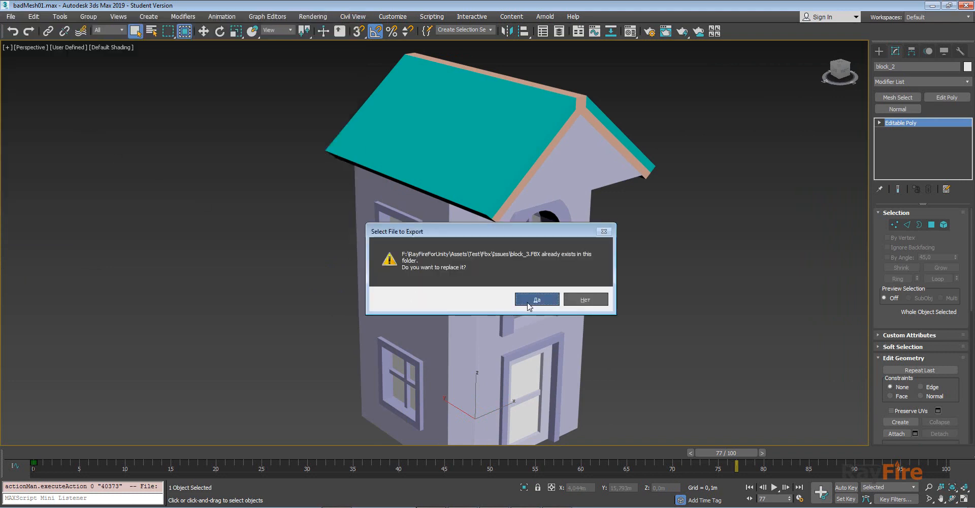
left_click(537, 299)
left_click(403, 334)
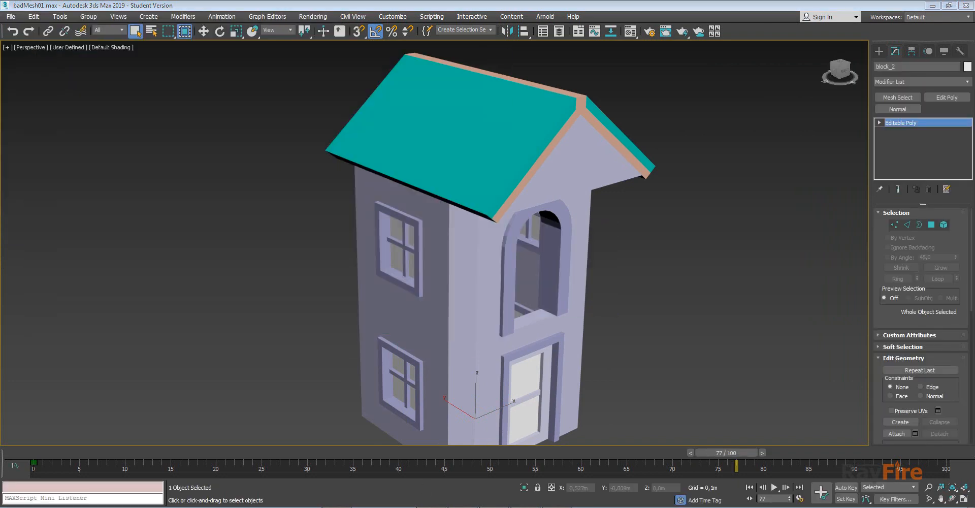
- Switch to Unity, select the block_3 house, run the scene to watch its demolition and stop it
left_click(495, 506)
left_click(374, 243)
left_click_drag(338, 283, 634, 243, "alt")
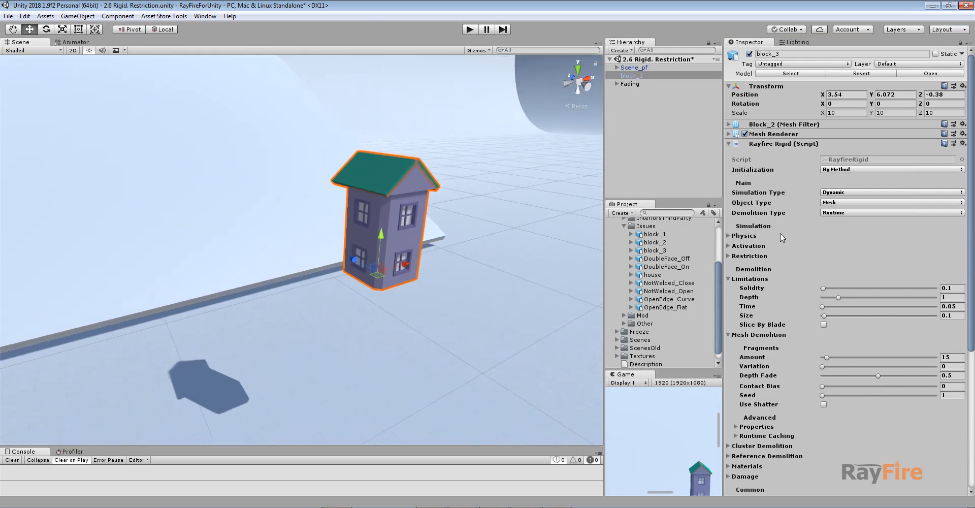
left_click(470, 30)
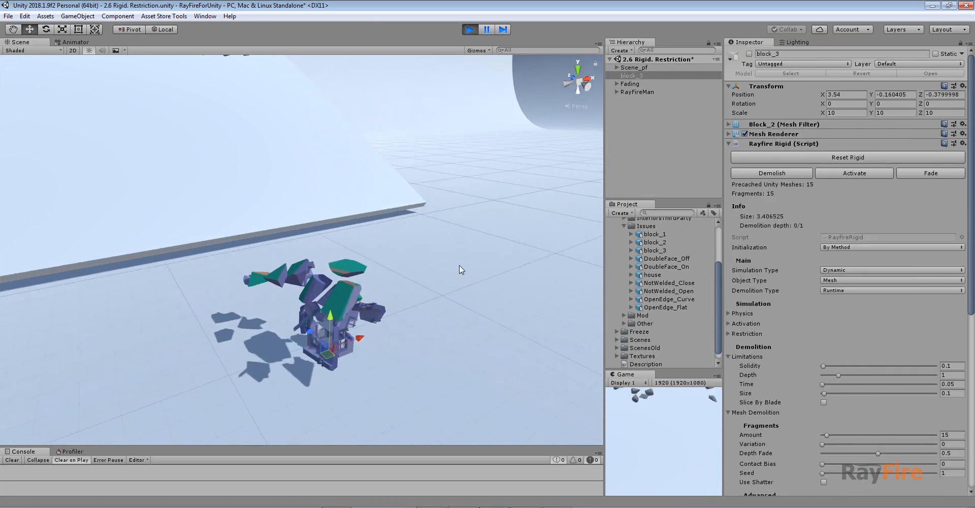
scroll(352, 339, "up", 1)
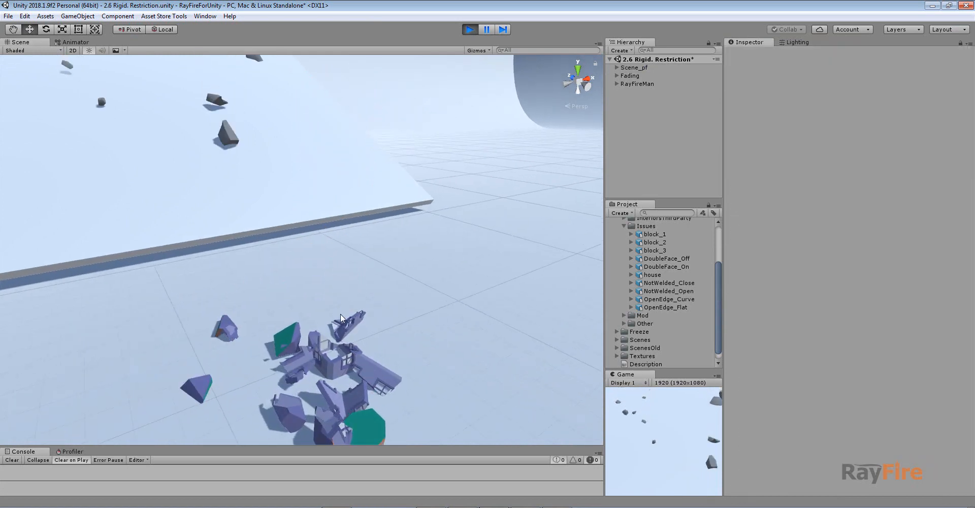
left_click_drag(430, 129, 422, 140, "alt")
left_click(469, 29)
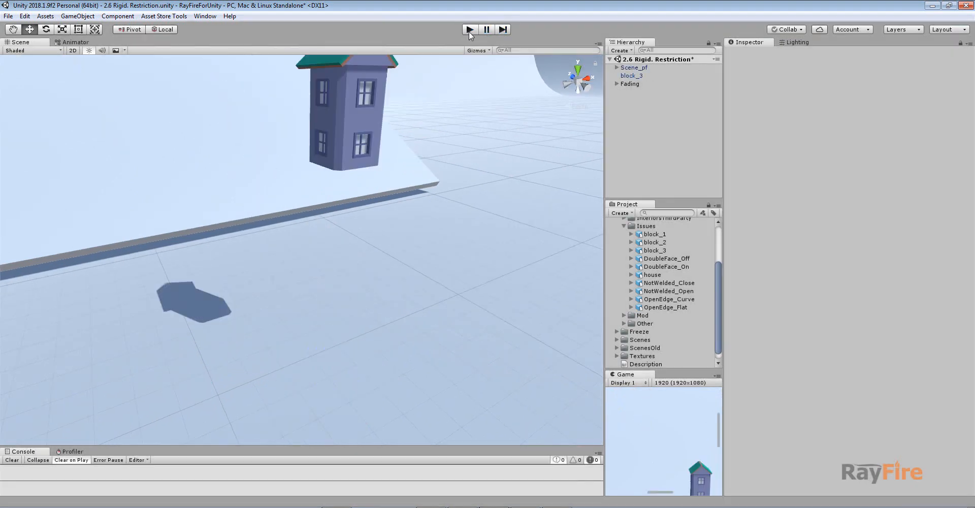
- Deactivate the Fading object in the scene and run the demolition of the block_3 house again
left_click(630, 83)
left_click(749, 53)
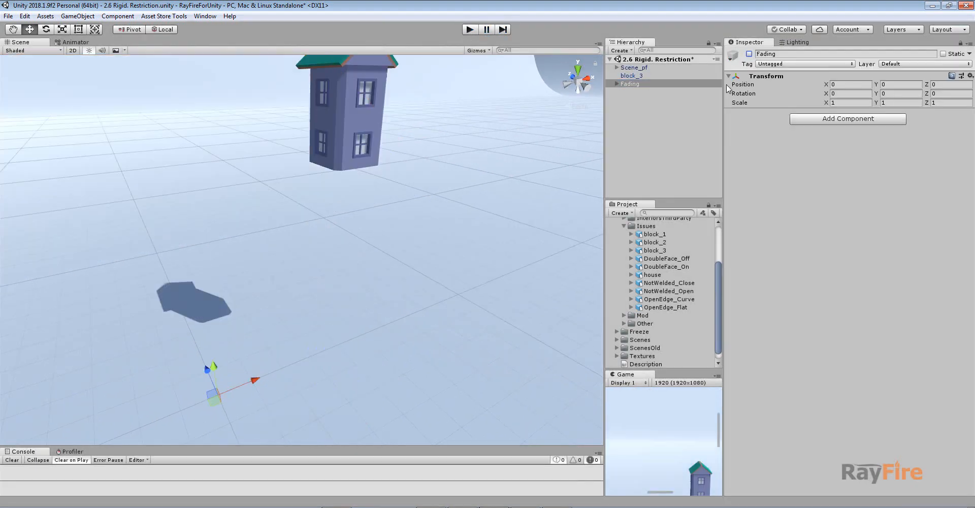
left_click(342, 129)
left_click(470, 29)
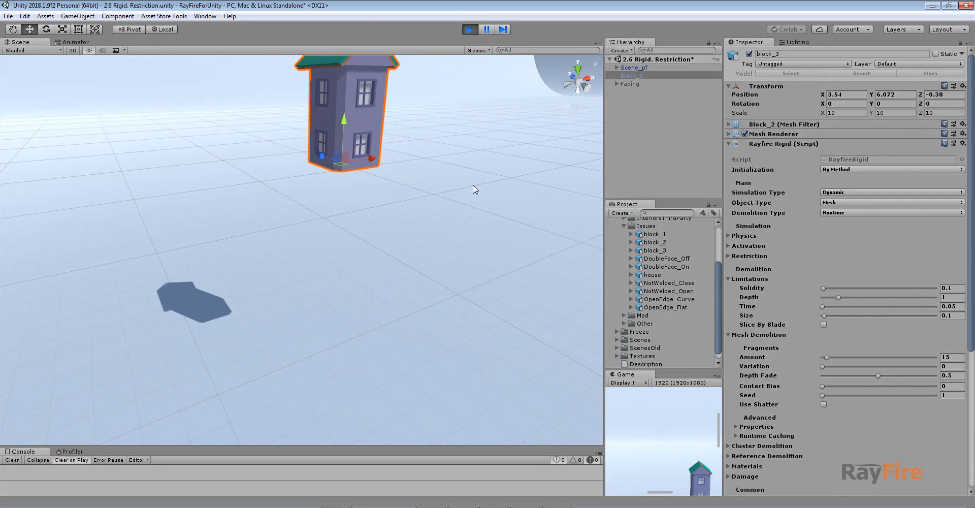
left_click(811, 156)
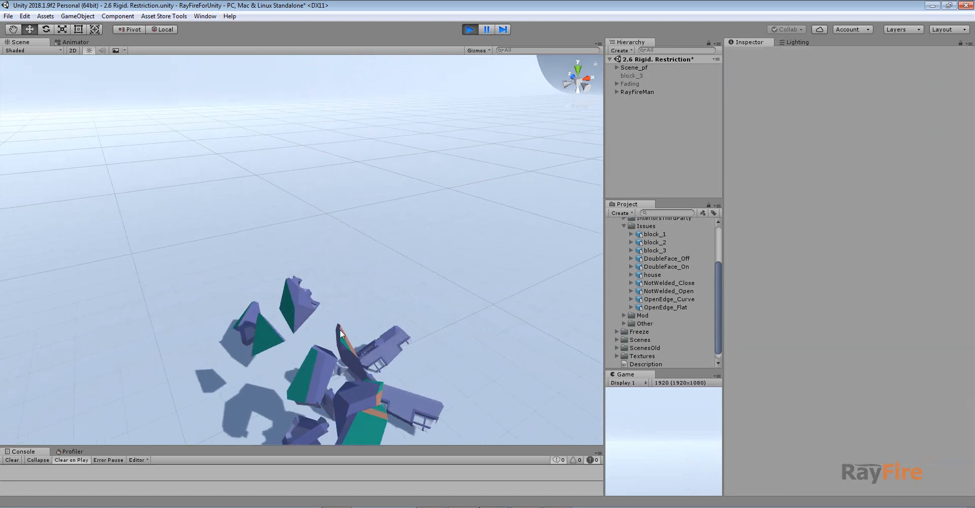
- Examine the scattered house fragments from several sides and stop the simulation
scroll(343, 203, "up", 2)
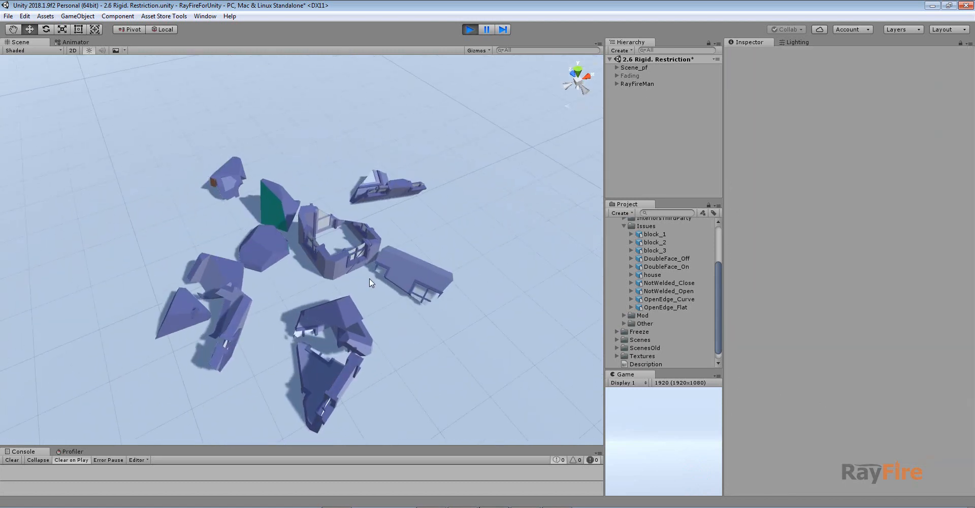
middle_click_drag(371, 285, 366, 301)
left_click_drag(350, 273, 76, 257, "alt")
scroll(217, 300, "up", 3)
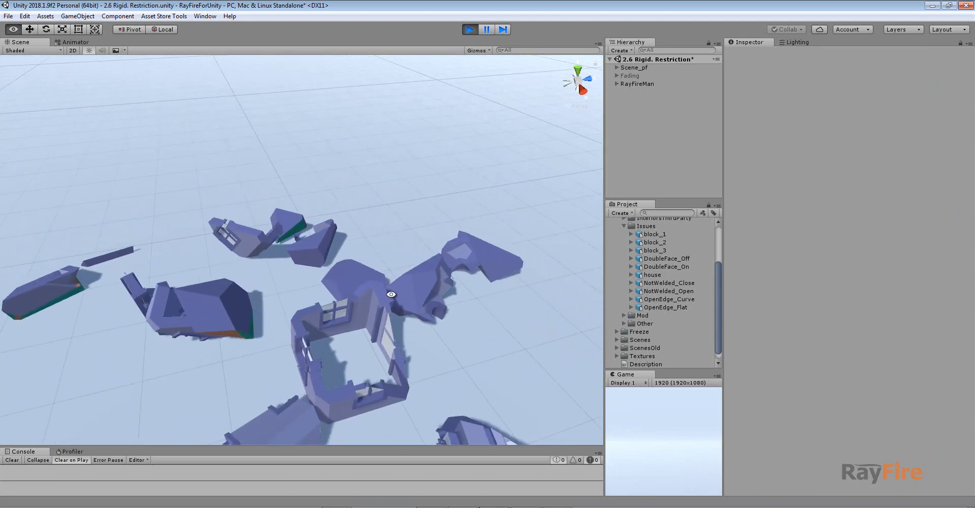
left_click_drag(217, 300, 619, 298, "alt")
left_click_drag(268, 291, 364, 346, "alt")
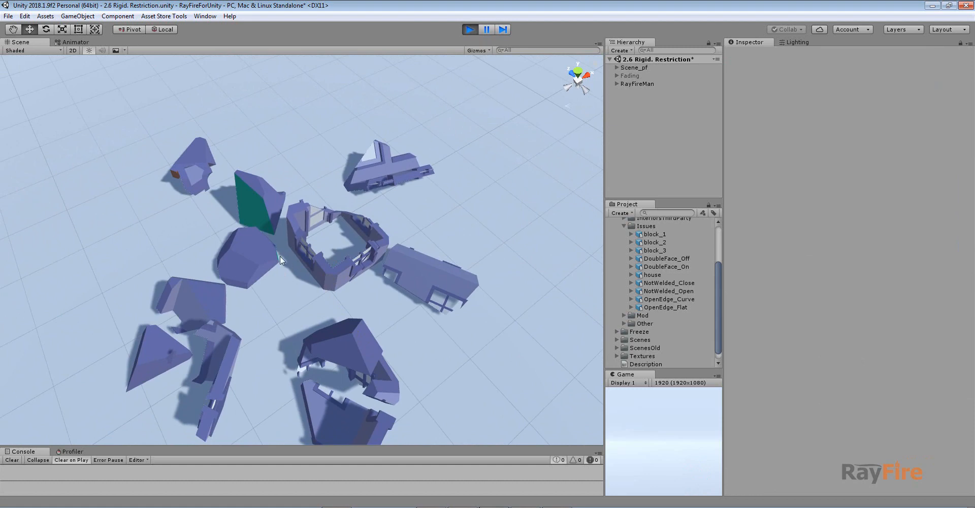
left_click_drag(320, 250, 340, 263, "alt")
middle_click_drag(349, 375, 320, 323)
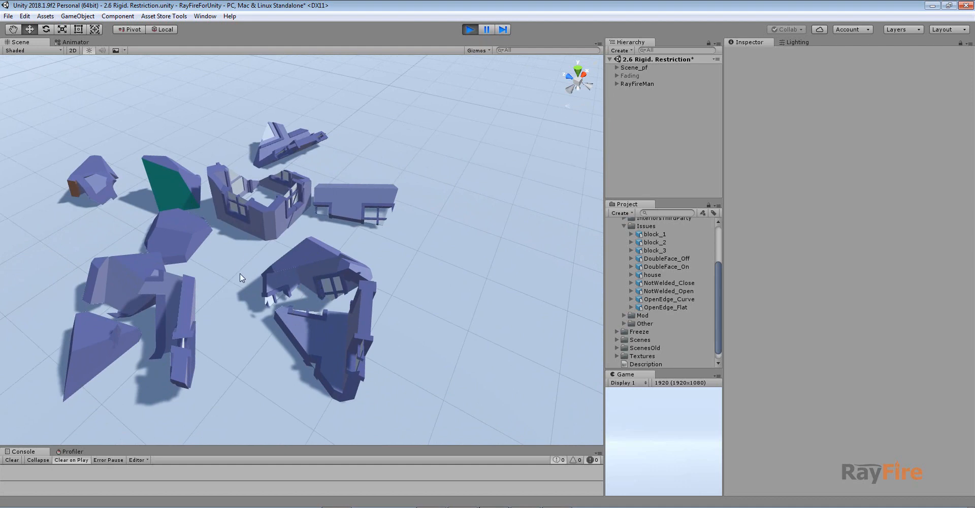
left_click_drag(383, 243, 383, 165, "alt")
left_click(470, 30)
- Select the block_3 house and examine its walls and roof along with its Rayfire Rigid settings
middle_click_drag(425, 131, 422, 218)
scroll(384, 131, "down", 4)
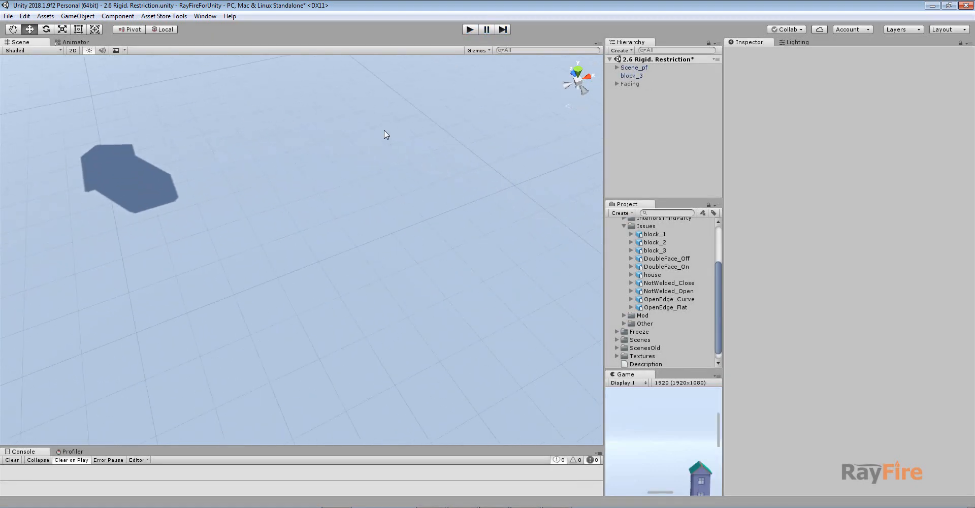
middle_click_drag(384, 131, 320, 249)
left_click(350, 269)
scroll(350, 269, "down", 3)
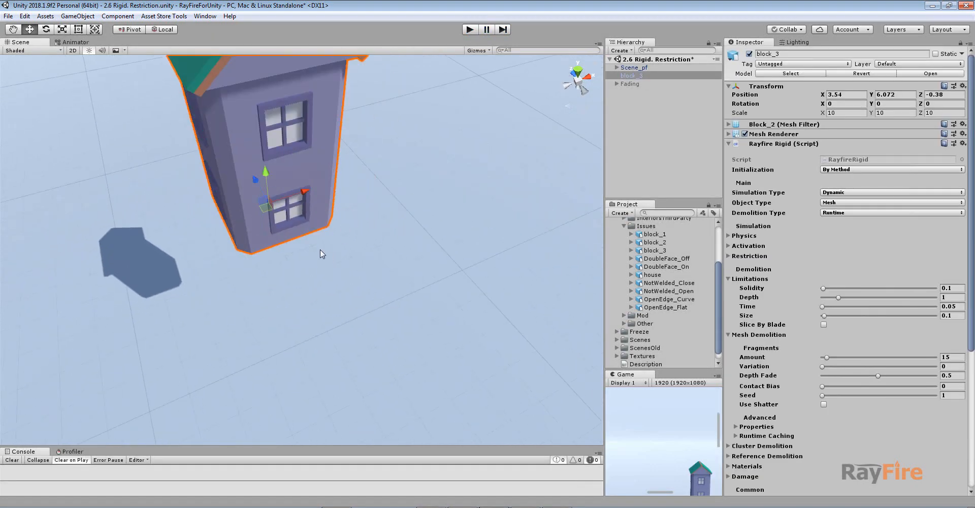
middle_click_drag(279, 206, 330, 196)
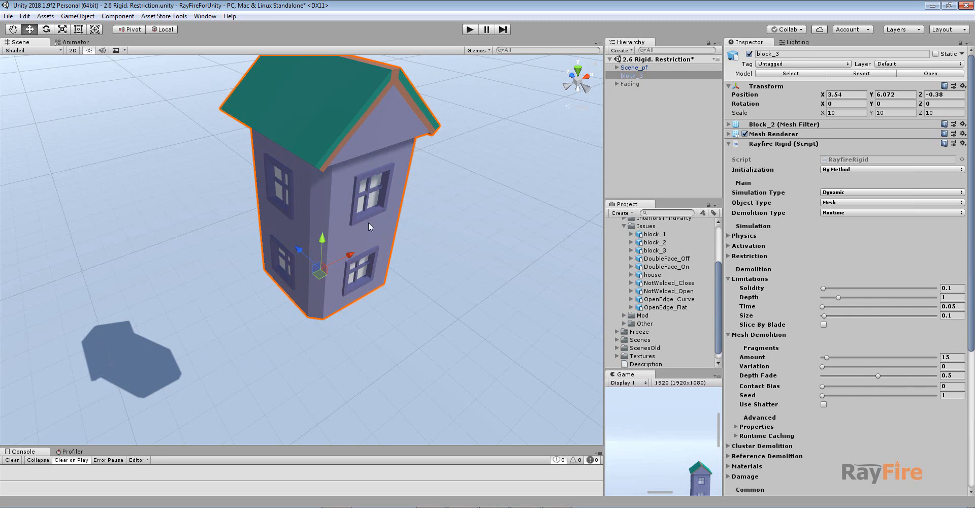
scroll(851, 406, "down", 3)
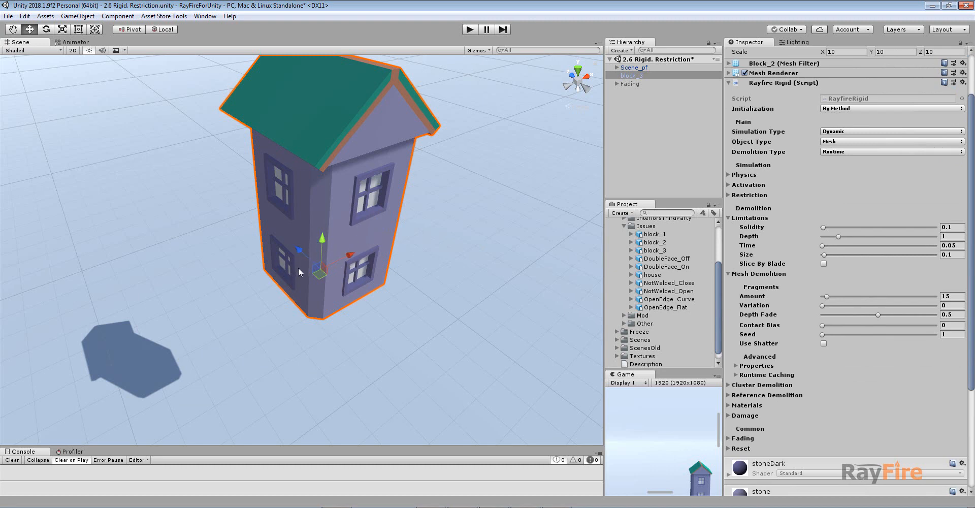
left_click_drag(299, 271, 272, 229, "alt")
middle_click_drag(294, 224, 299, 250)
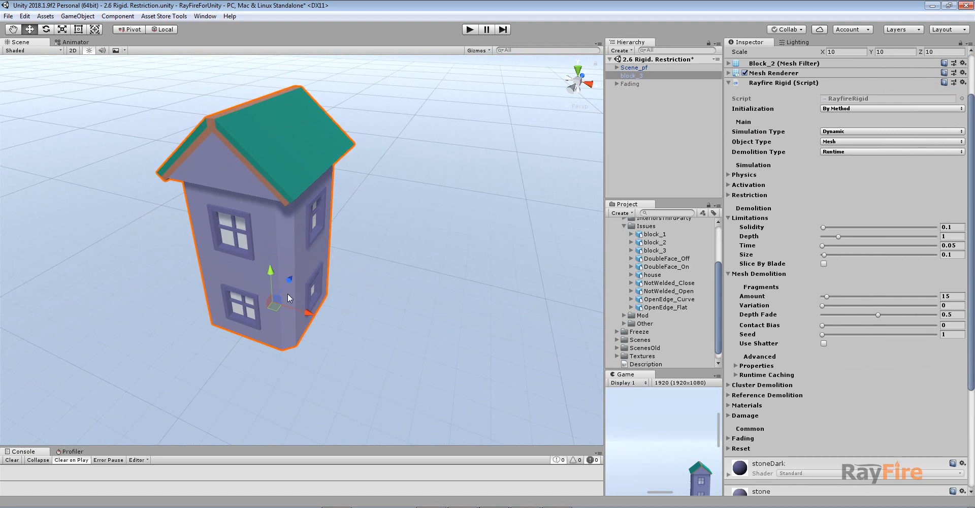
left_click_drag(287, 292, 288, 245, "alt")
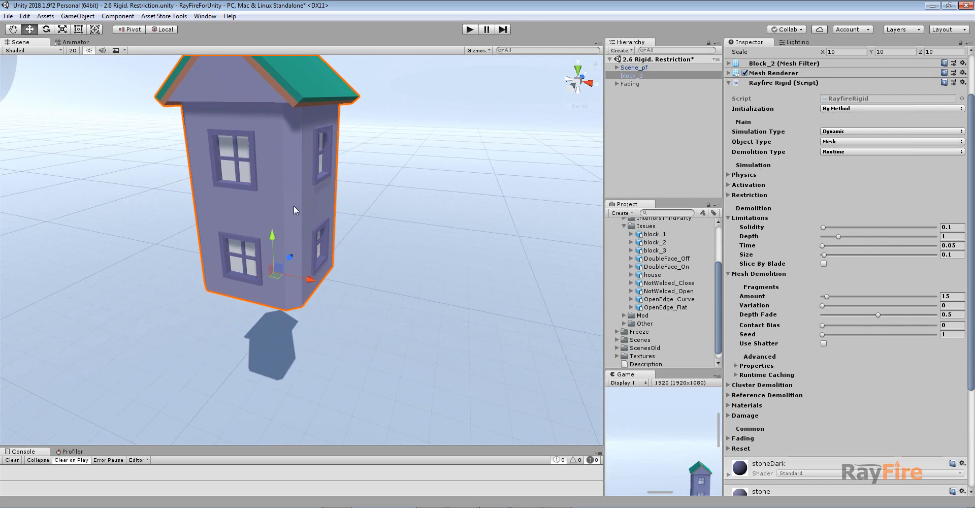
middle_click_drag(294, 208, 305, 254)
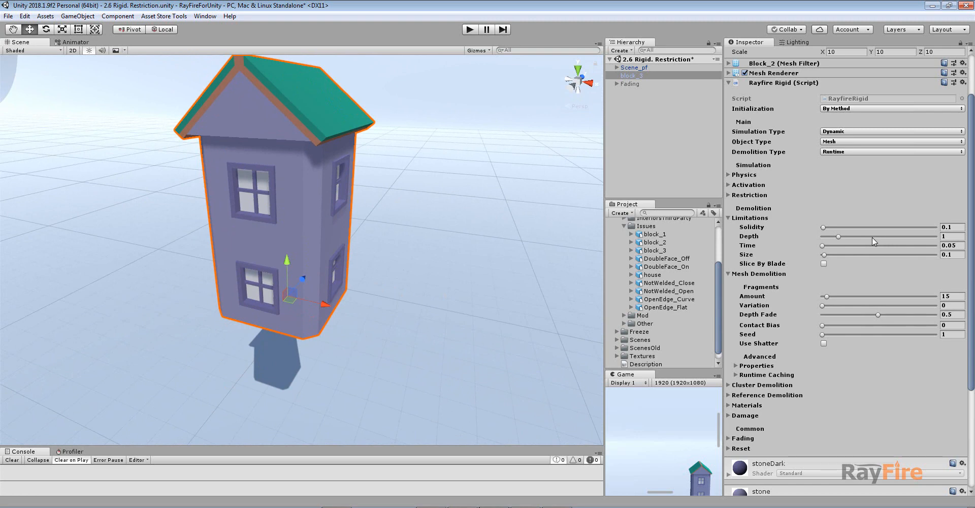
scroll(371, 243, "down", 2)
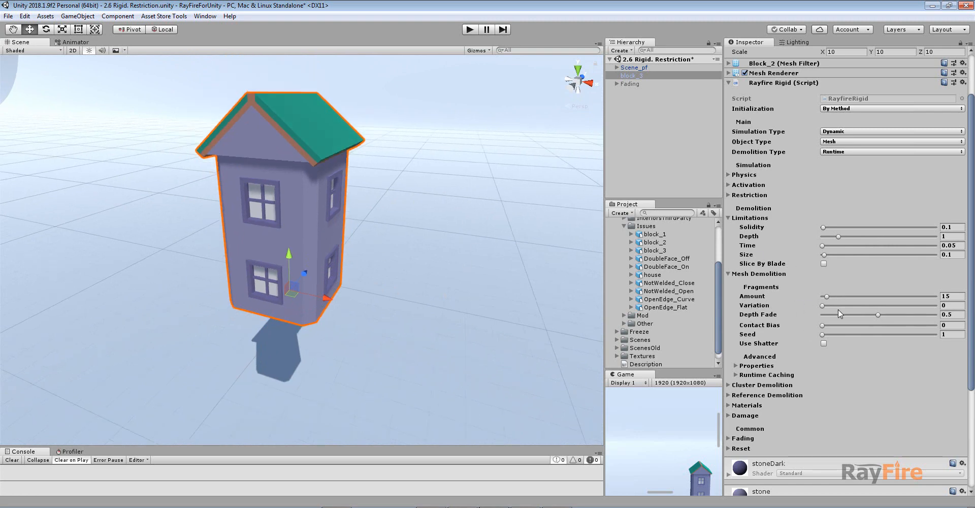
- Set the Mesh Demolition fragment amount of block_3 to 150
left_click_drag(846, 298, 886, 300)
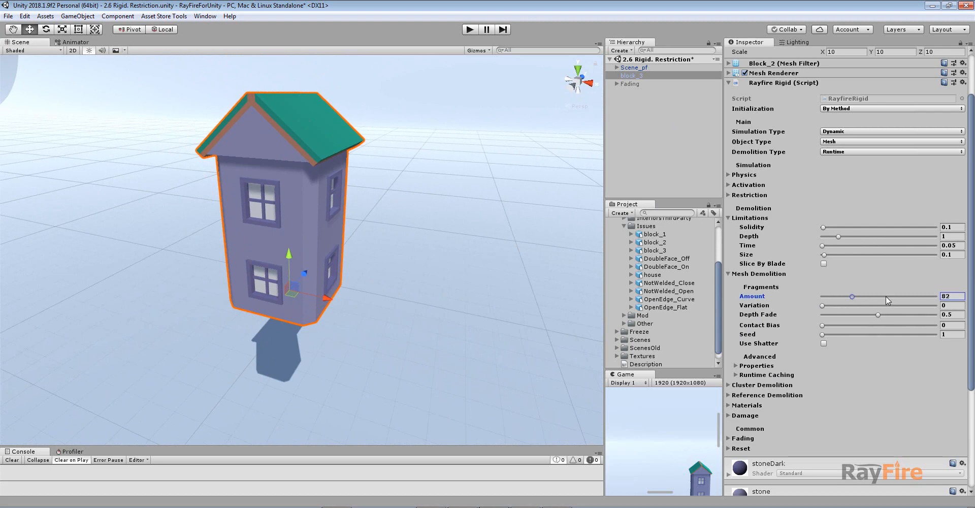
left_click(957, 294)
type("150")
left_click_drag(408, 227, 413, 124, "alt")
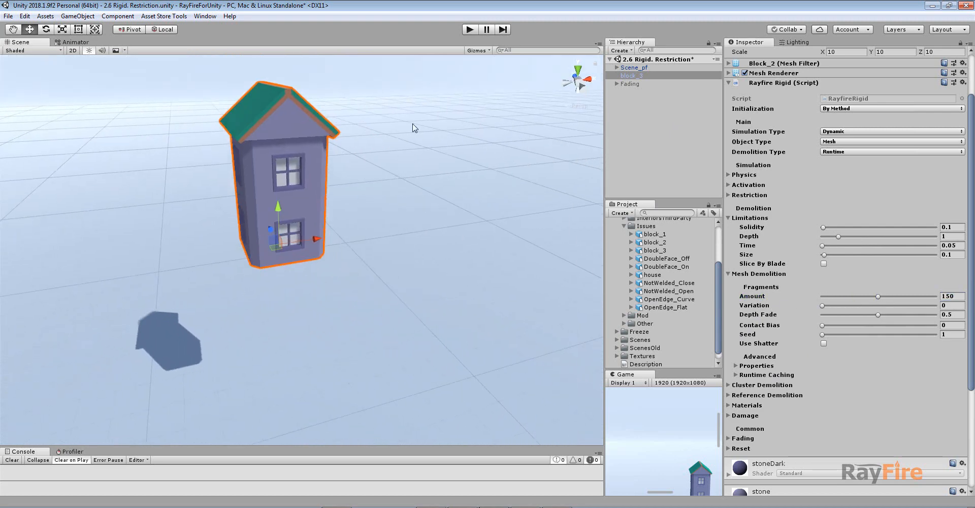
- Run the block_3 house's demolition with 150 fragments, watch it shatter, and stop the simulation
left_click(469, 29)
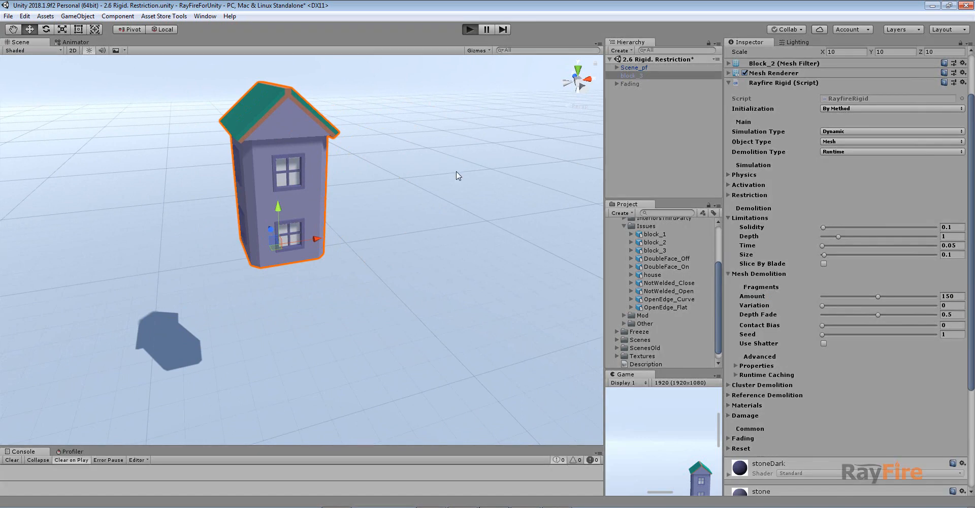
left_click(827, 97)
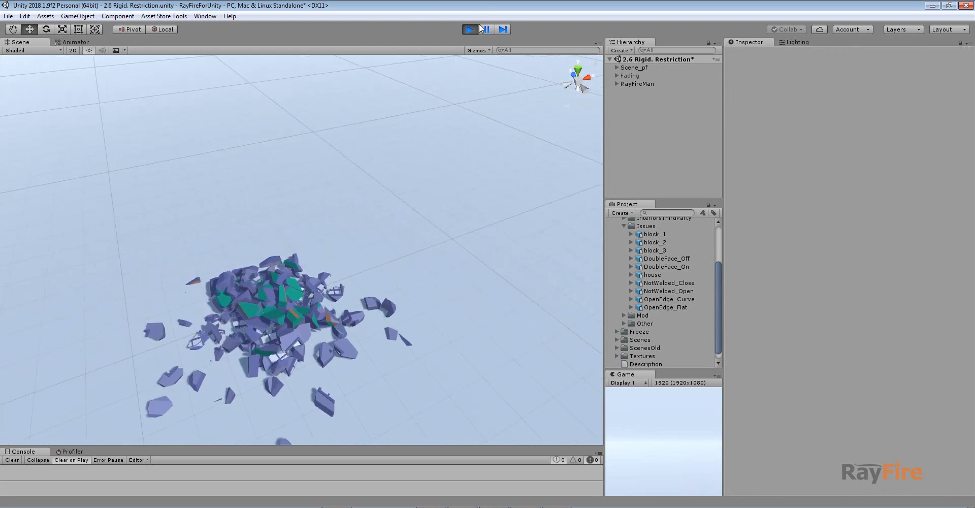
left_click(470, 29)
middle_click_drag(319, 107, 361, 230)
- Set the block_3 house's Runtime Caching type to By Fragments Per Frame with 1 fragment
left_click(361, 176)
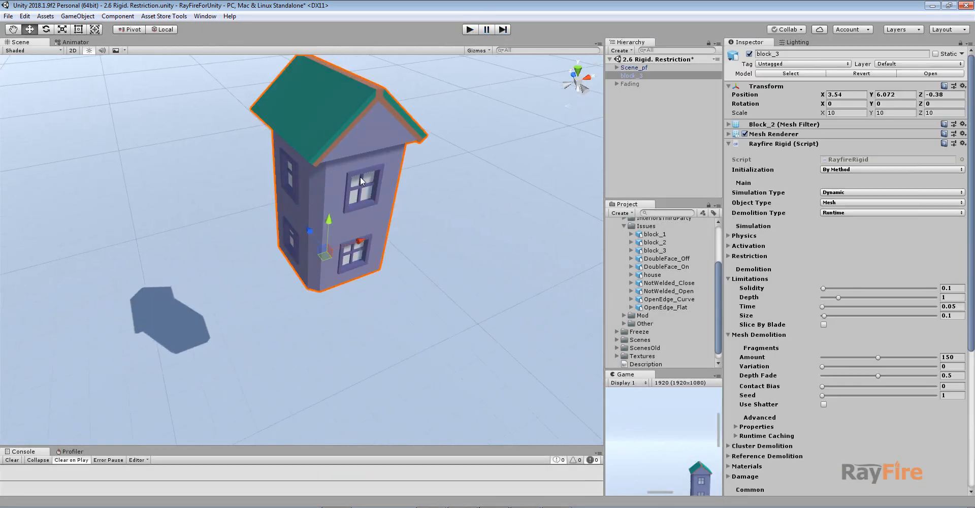
left_click(766, 437)
scroll(792, 416, "down", 3)
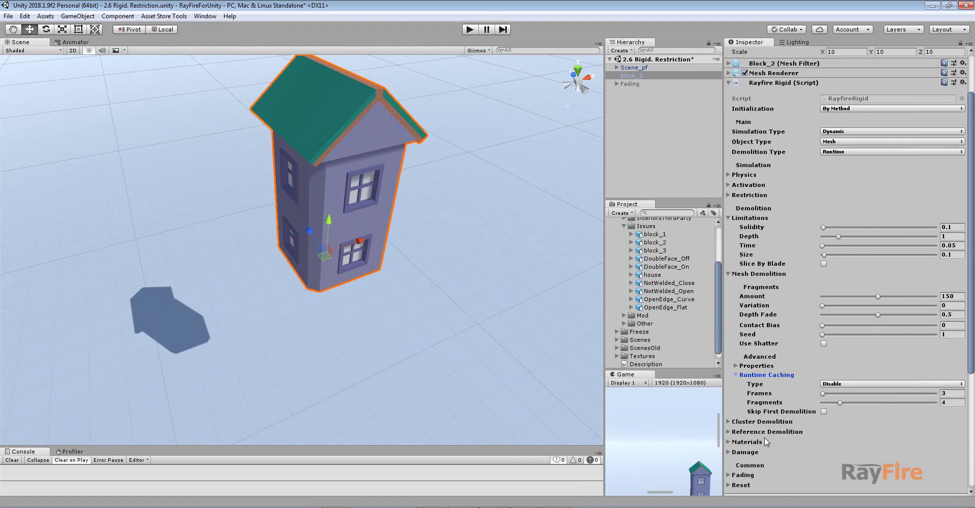
left_click(837, 385)
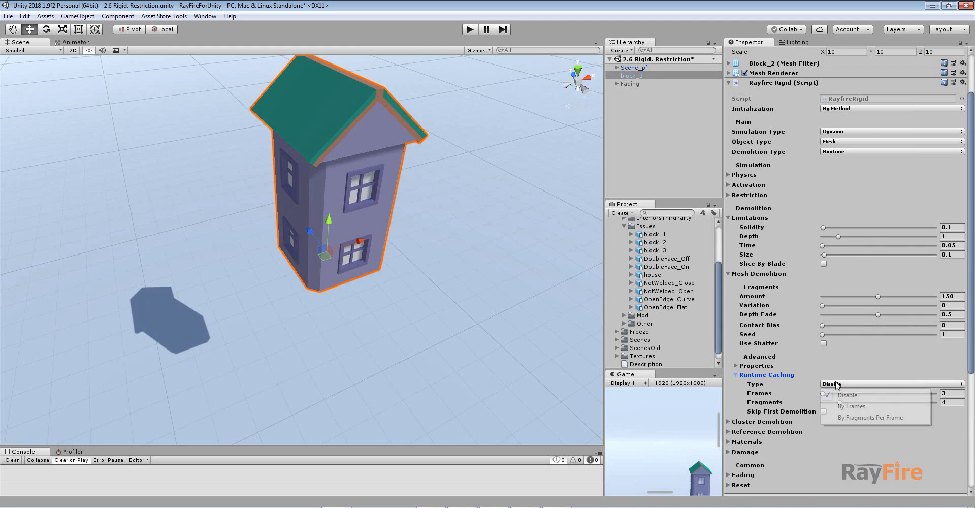
left_click(863, 417)
left_click_drag(837, 403, 812, 403)
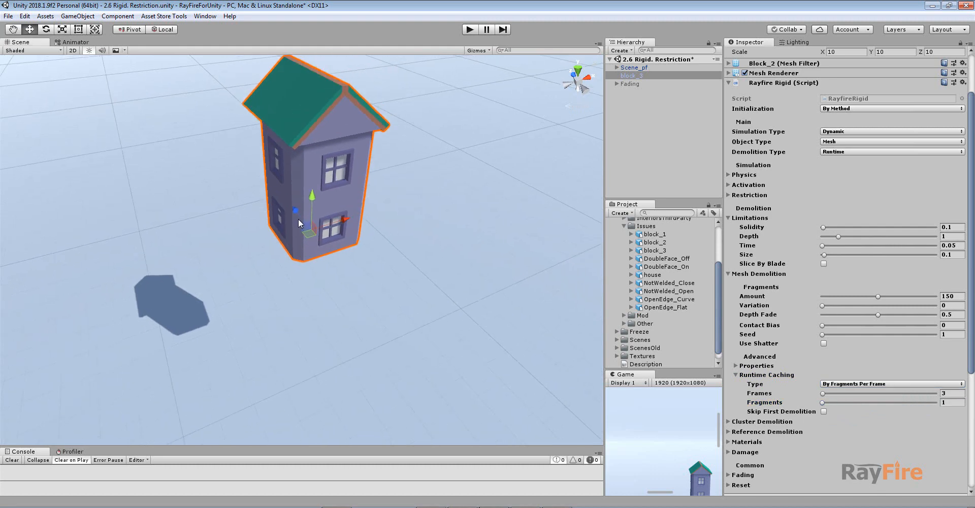
- In block_3's Reset settings, set the Post Demolition action to Deactivate To Reset and fragment reuse to Reuse
scroll(752, 457, "down", 2)
scroll(751, 457, "down", 2)
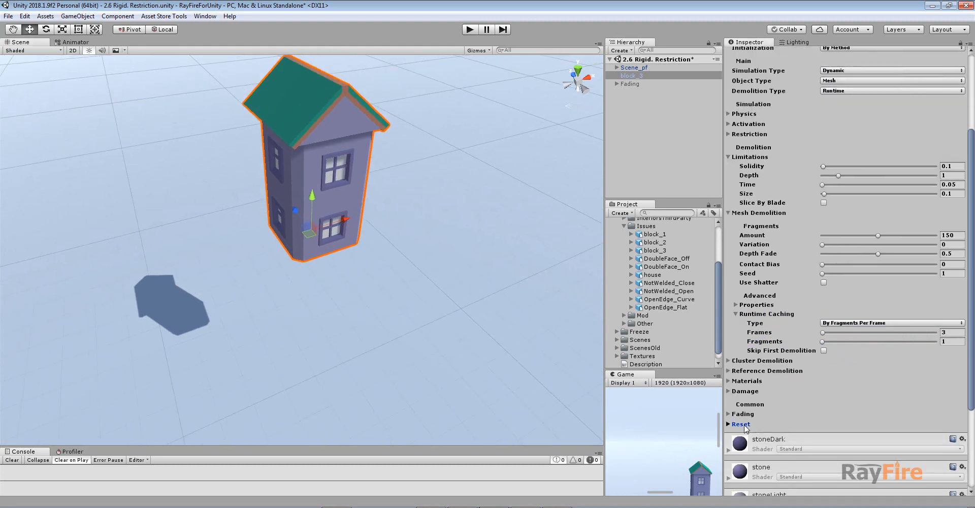
left_click(746, 425)
scroll(756, 429, "down", 4)
left_click(833, 417)
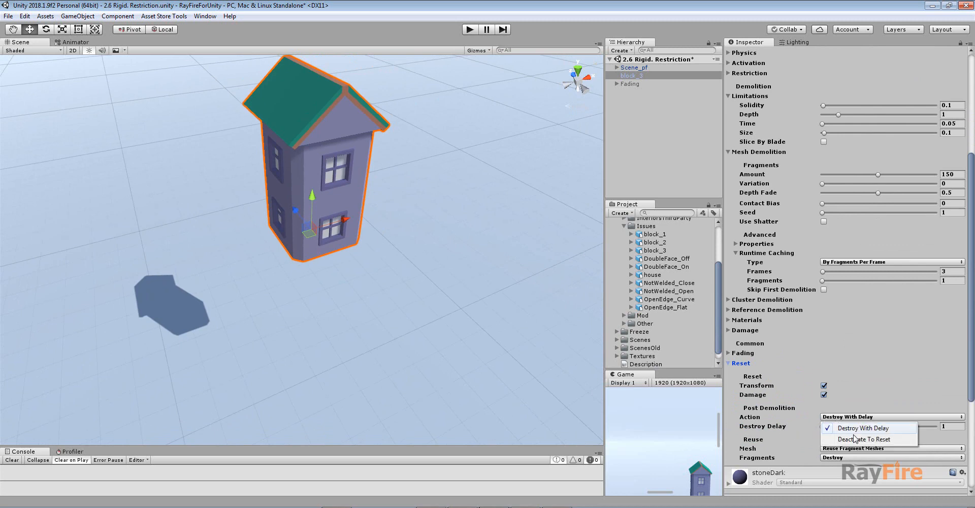
left_click(861, 440)
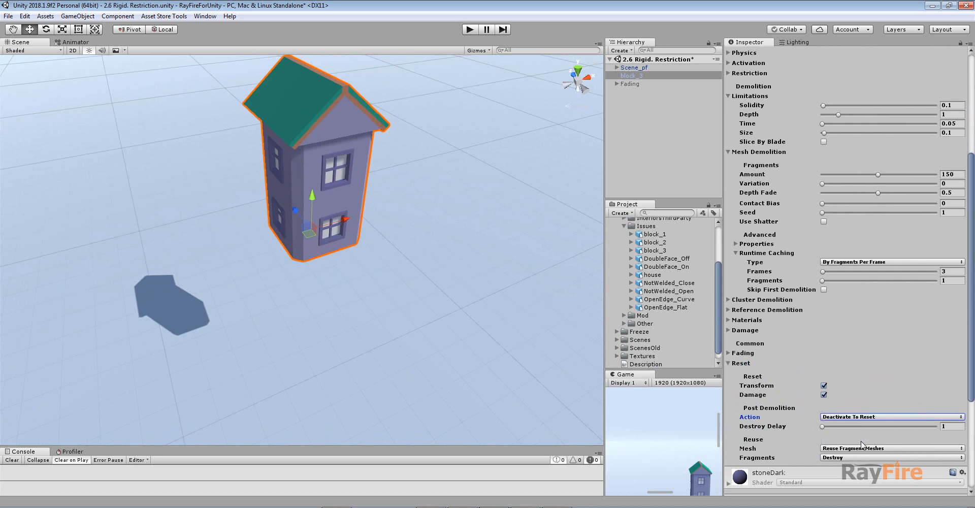
left_click(836, 458)
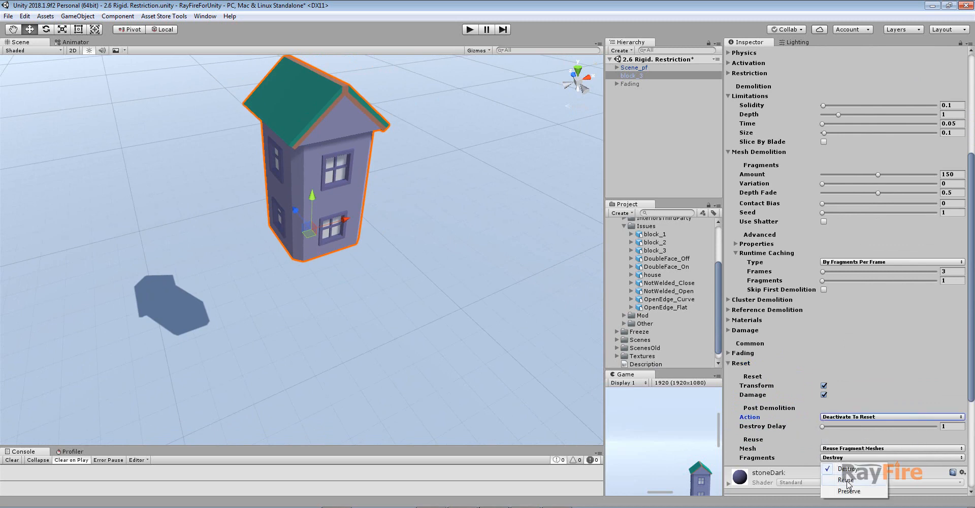
left_click(849, 486)
- Run the simulation with runtime caching, initialize the block_3 house, watch it hit the ground, and stop playback
middle_click_drag(316, 156, 321, 190)
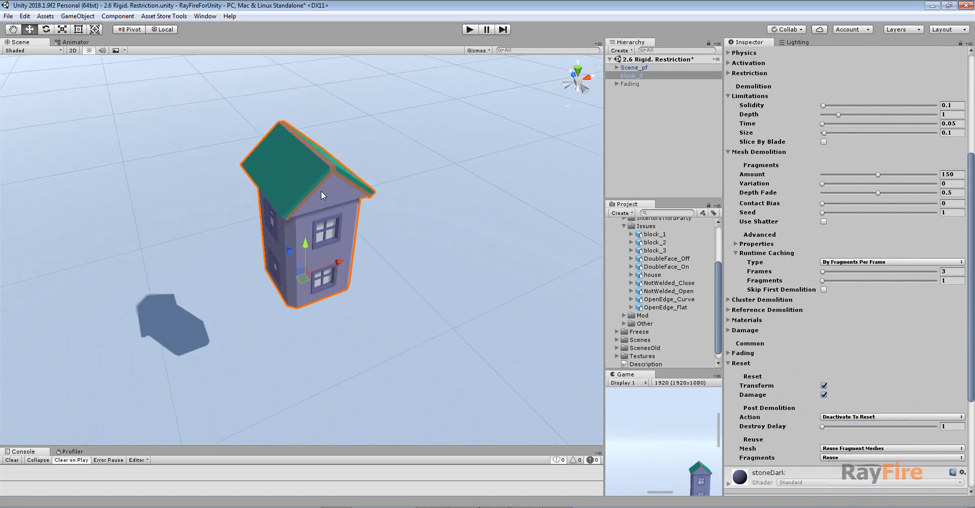
left_click_drag(322, 194, 345, 139, "alt")
left_click_drag(408, 162, 426, 116, "alt")
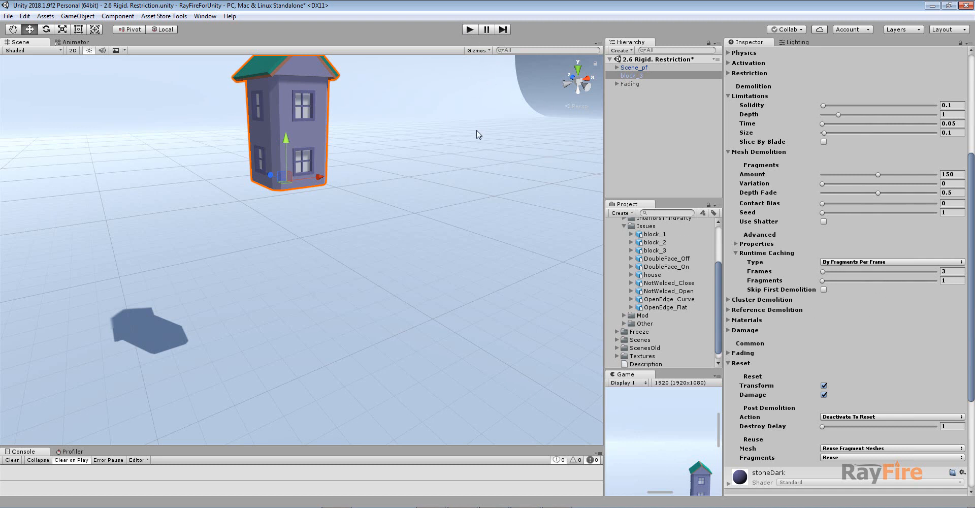
key("ctrl+p")
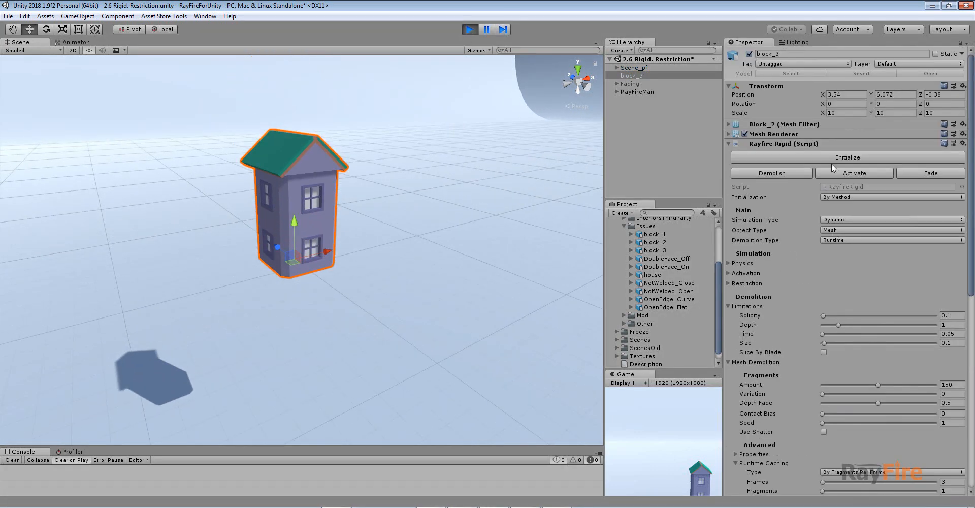
right_click_drag(425, 226, 428, 277)
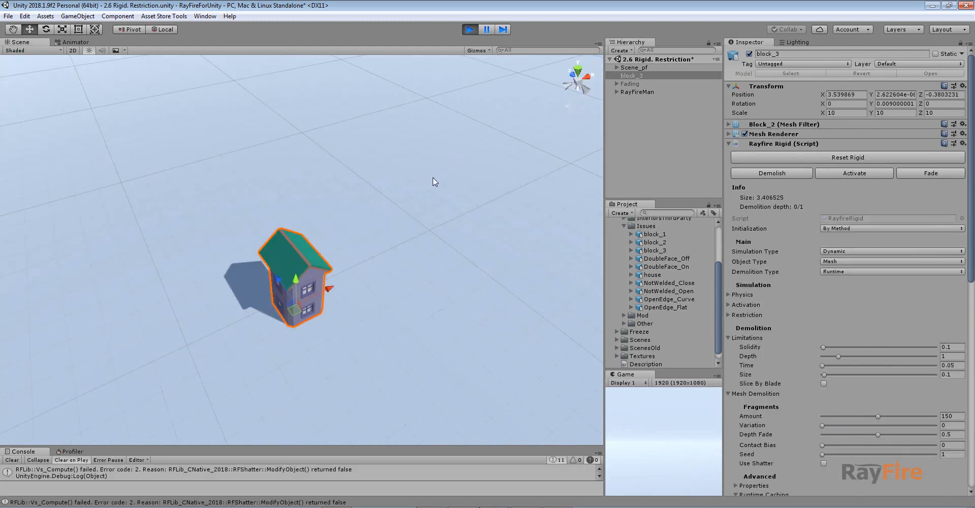
left_click(471, 29)
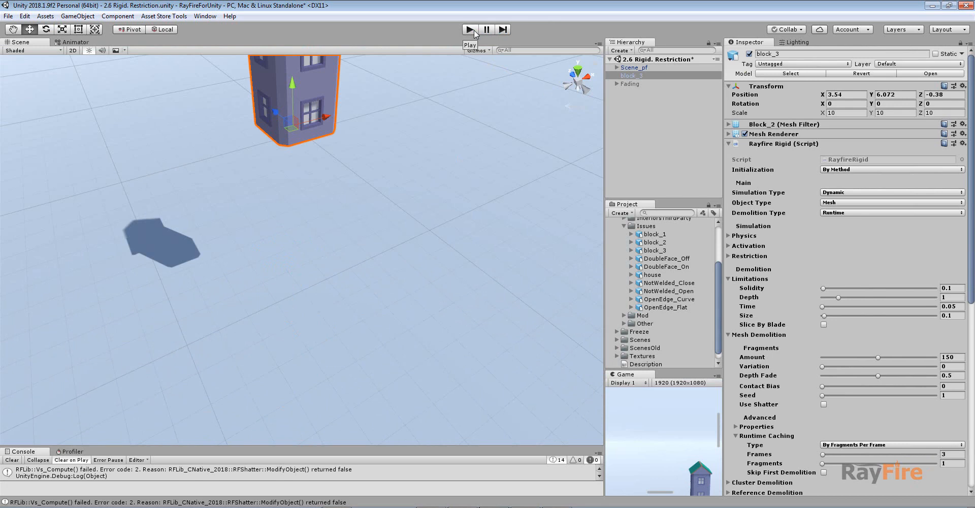
- Clear the console messages, enlarge the console area, and frame the block_3 house in the scene
left_click(14, 460)
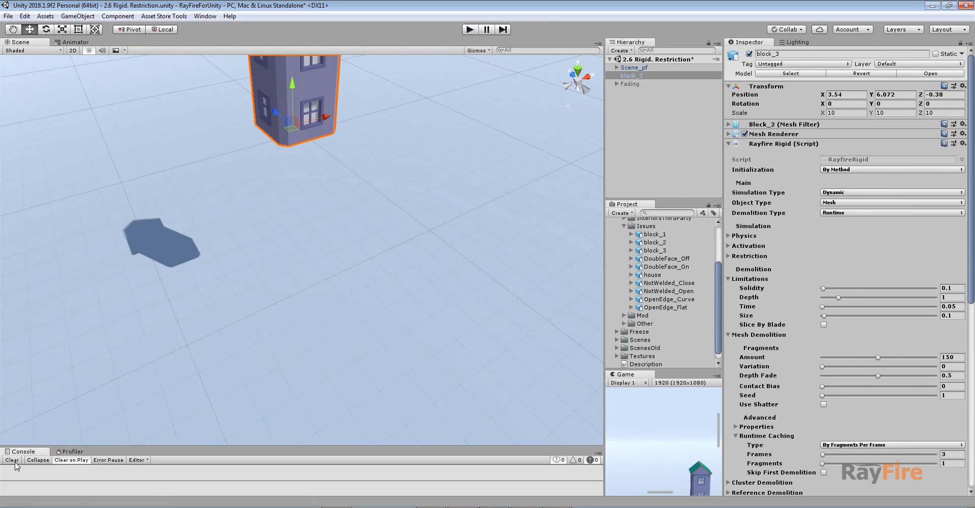
left_click_drag(202, 445, 216, 391)
key("f")
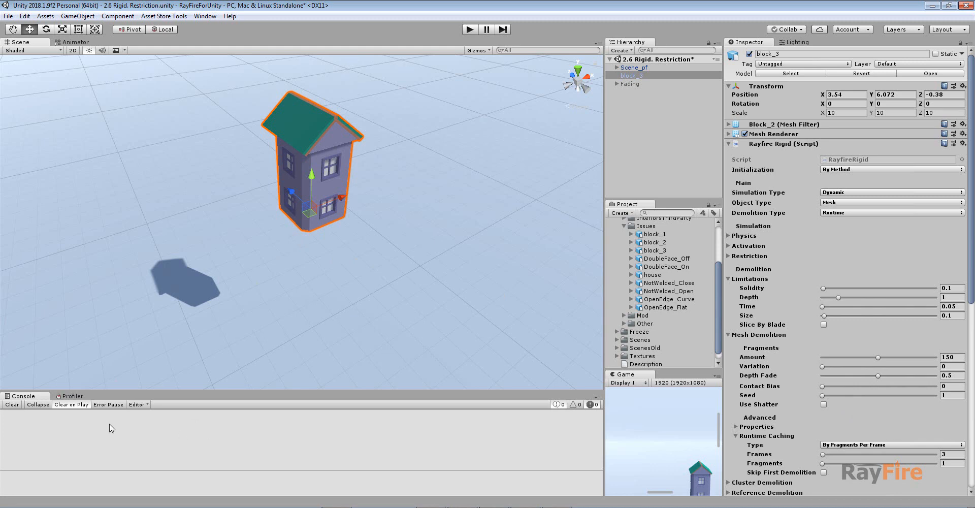
- Run the simulation, initialize the block_3 house to demolish it, and clear the console log
left_click(469, 30)
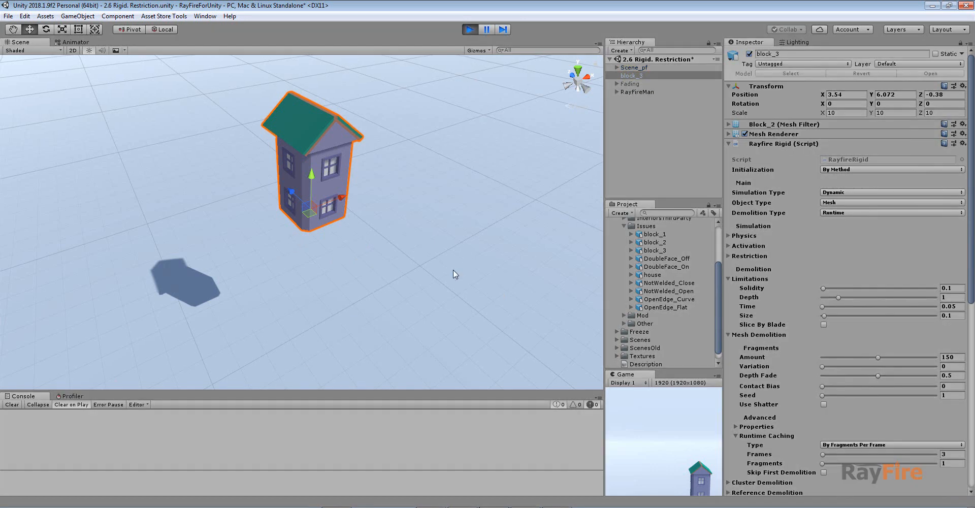
left_click(849, 157)
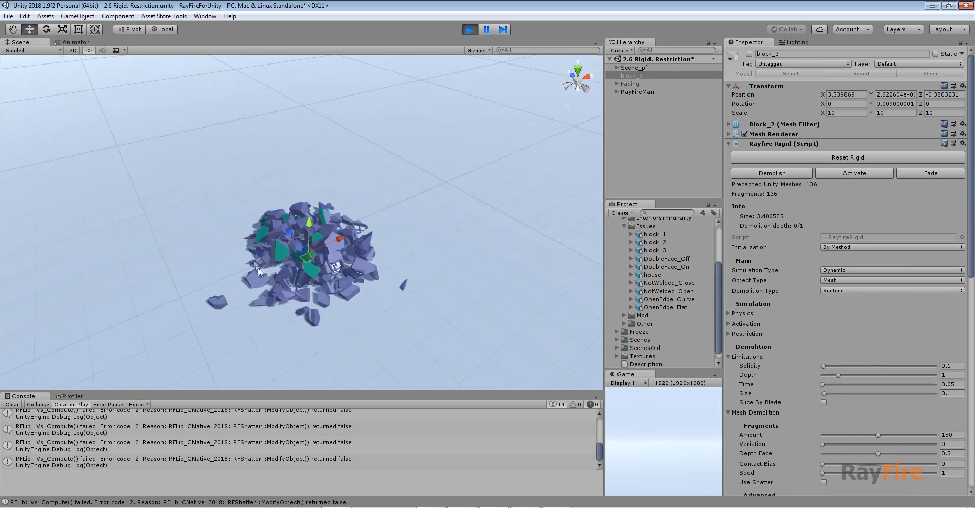
left_click(12, 405)
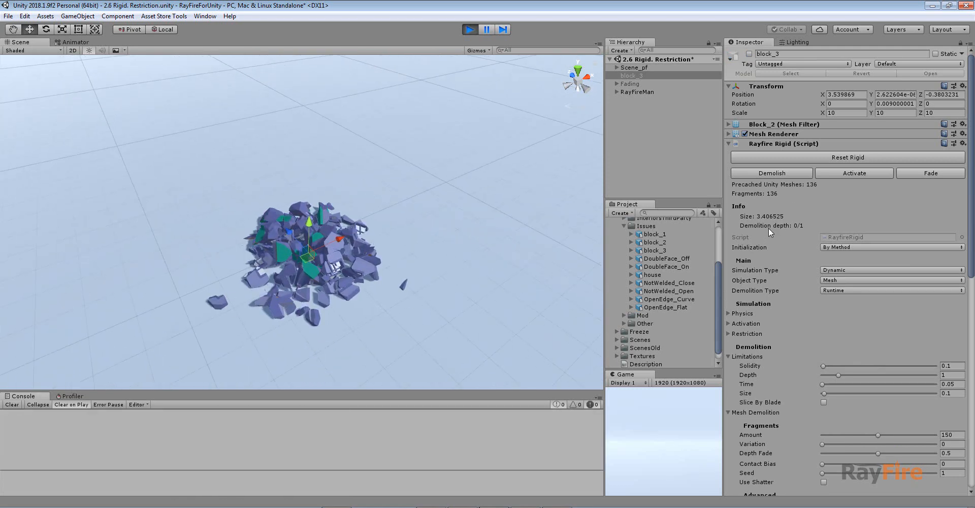
- Replay the house's demolition twice with Reset Rigid and stop the simulation
left_click(809, 157)
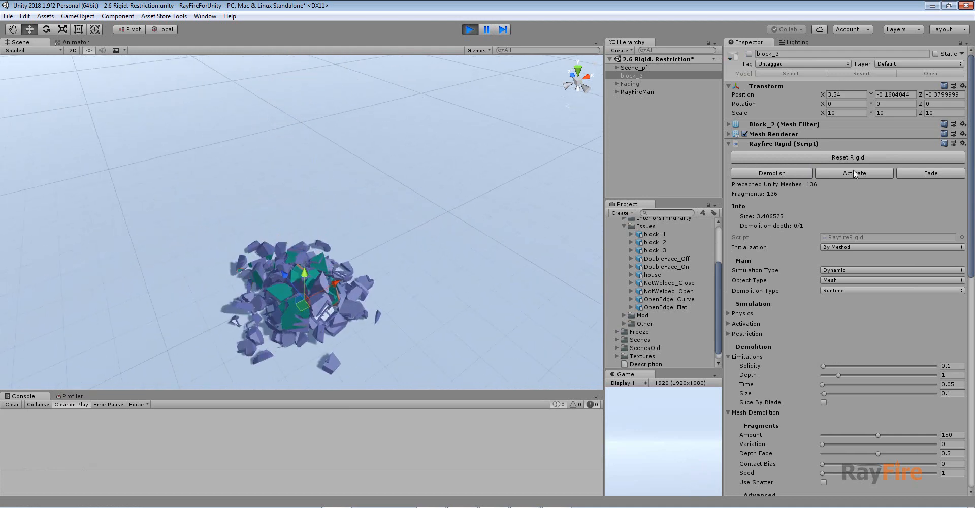
left_click(848, 157)
left_click(470, 30)
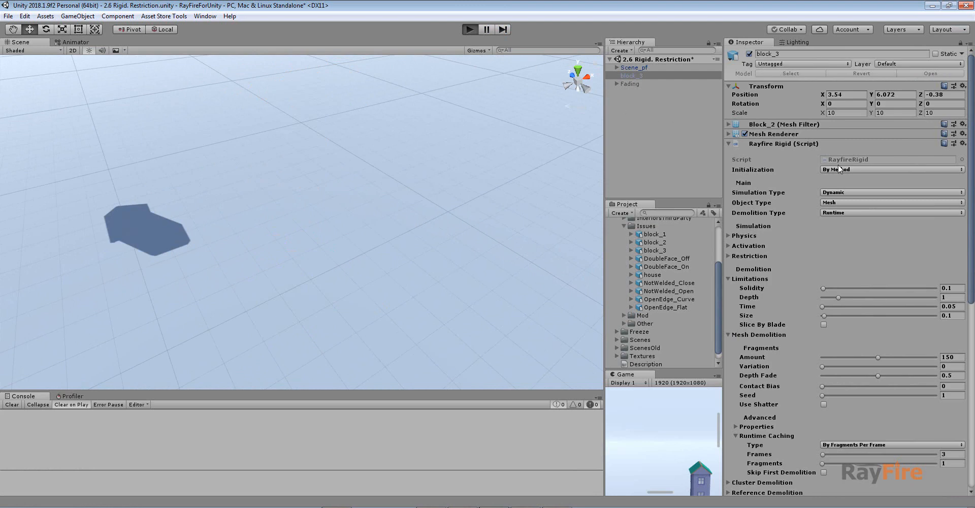
- Rerun the demolition, reset the block_3 rigid, pause while the house is falling, and clear the console
key("ctrl+p")
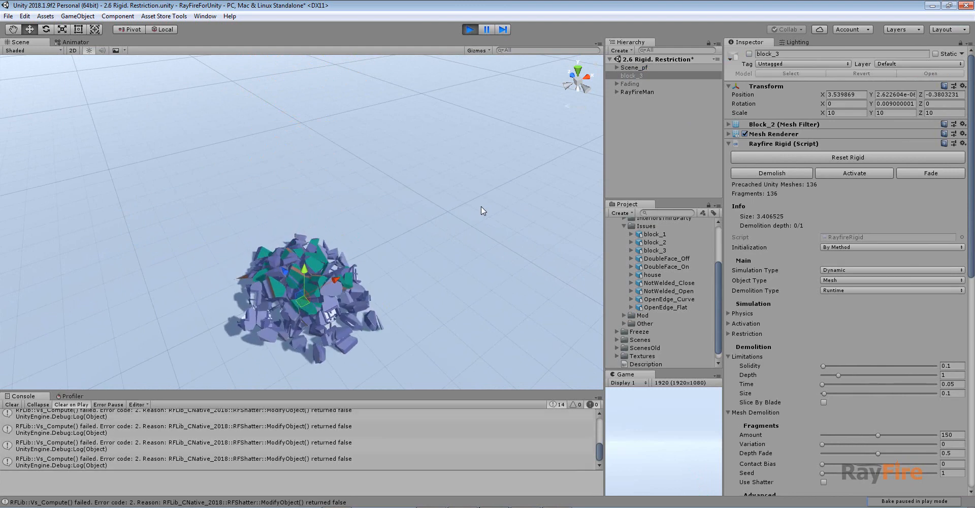
left_click(751, 158)
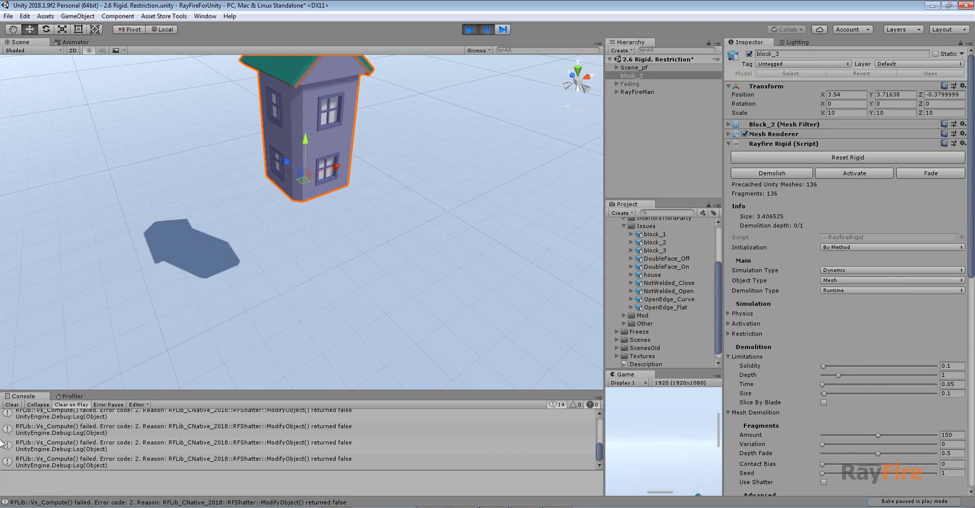
left_click(21, 407)
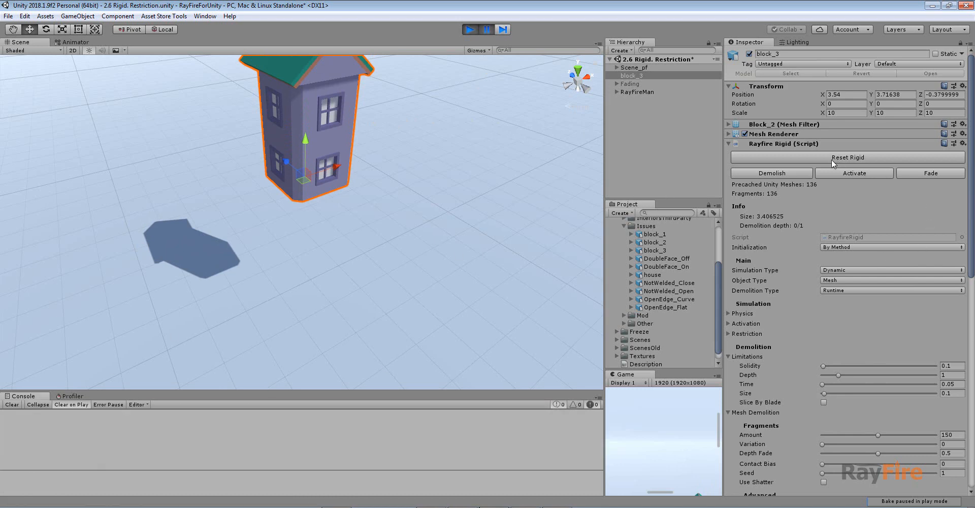
- Examine the deactivated fragments stored in block_3_root under RayFireMan, leaving that root collapsed
left_click(616, 92)
left_click(640, 108)
left_click(623, 109)
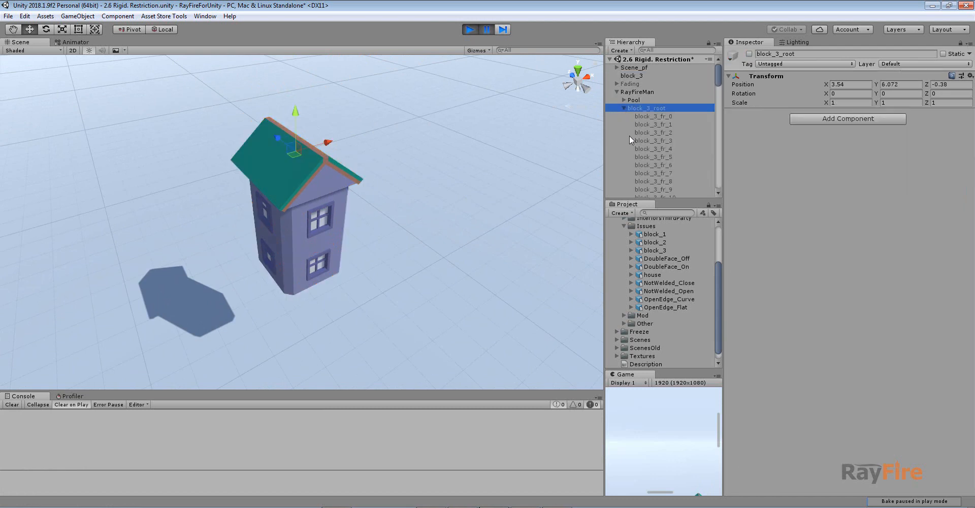
left_click(625, 108)
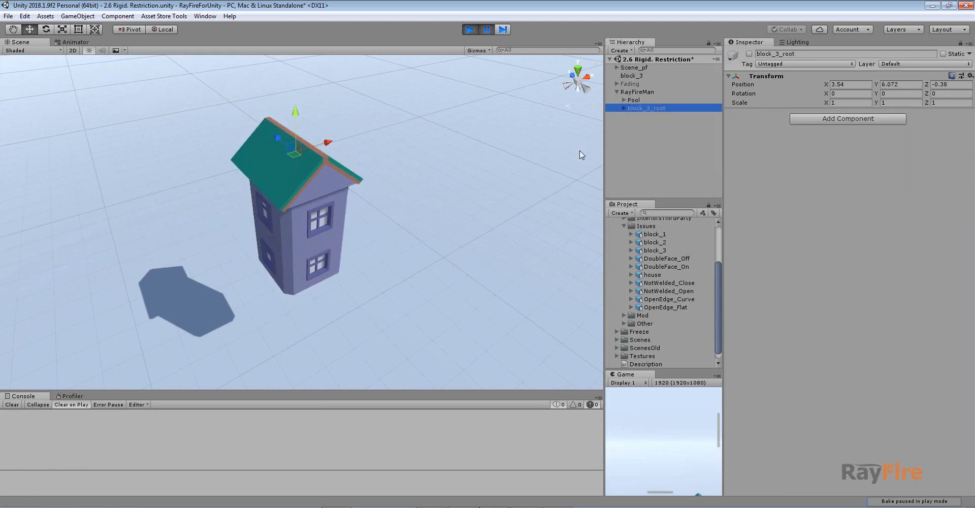
- Resume the paused simulation, view the rubble from a lower angle, and reset the block_3 rigid to repeat its demolition
left_click(487, 30)
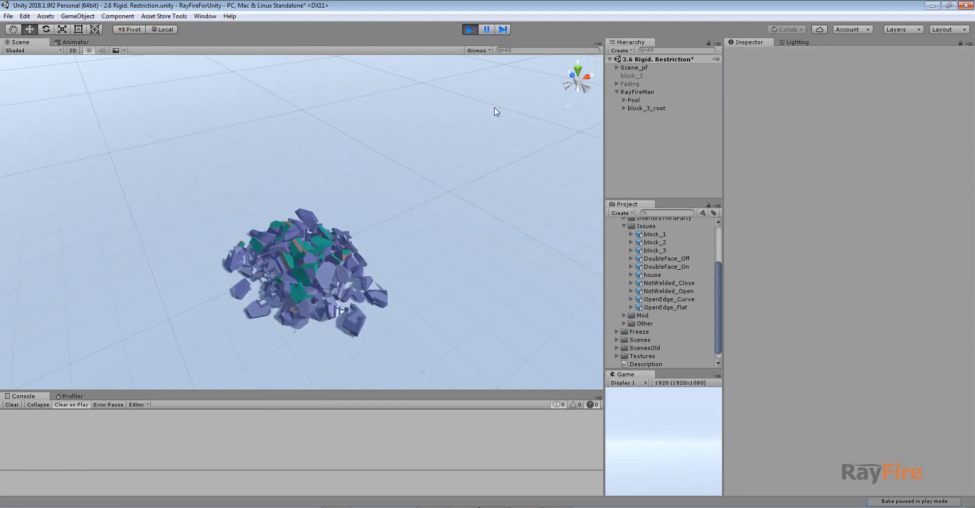
left_click_drag(434, 203, 355, 119, "alt")
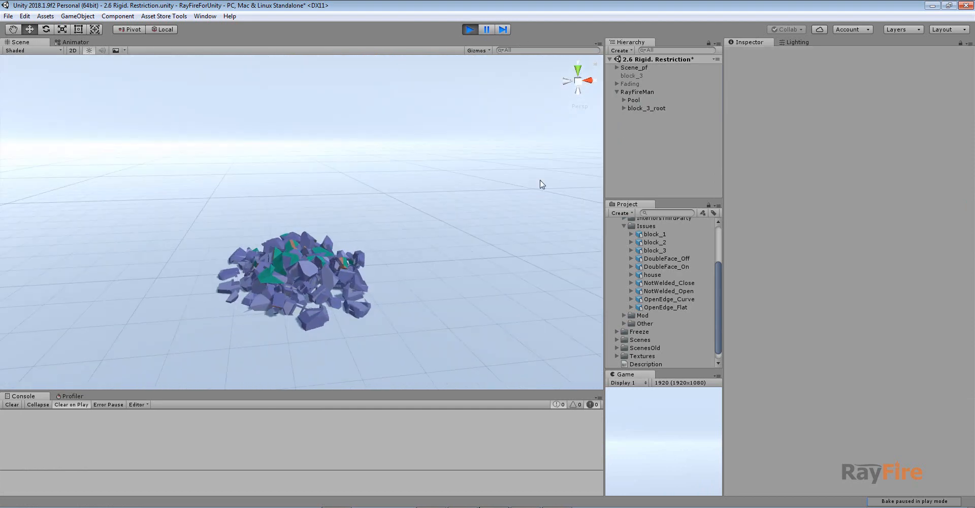
left_click(639, 77)
left_click(834, 156)
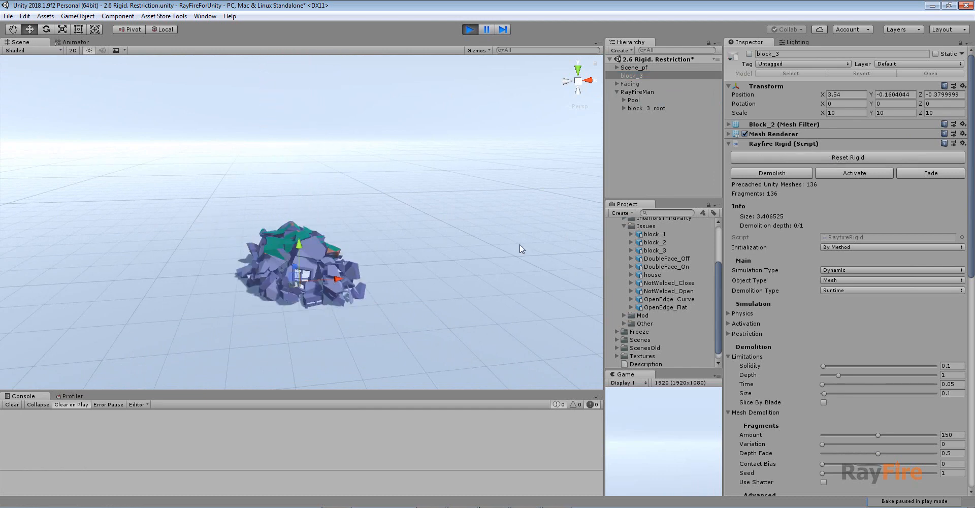
- View the rubble from farther away and replay block_3's demolition two more times with Reset Rigid
left_click(464, 190)
middle_click_drag(464, 189, 456, 298)
left_click_drag(456, 297, 534, 60, "alt")
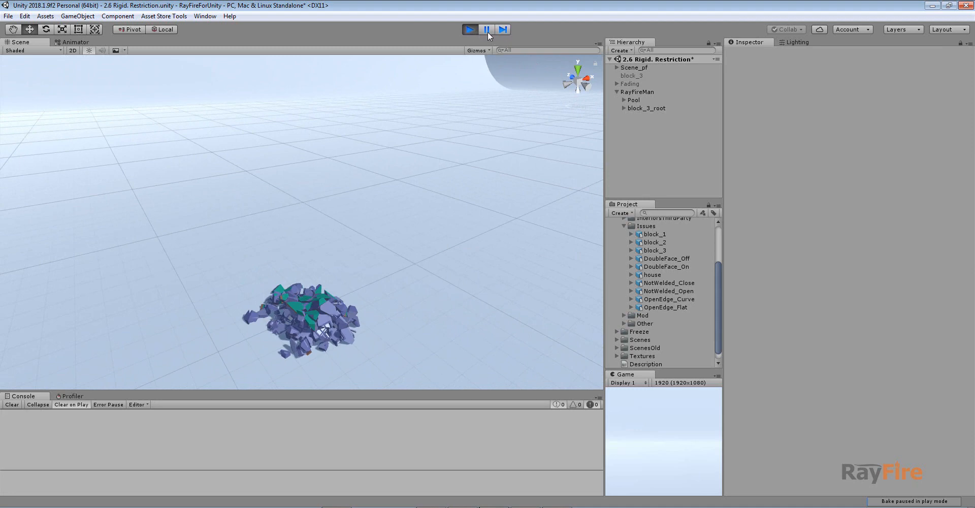
left_click(627, 75)
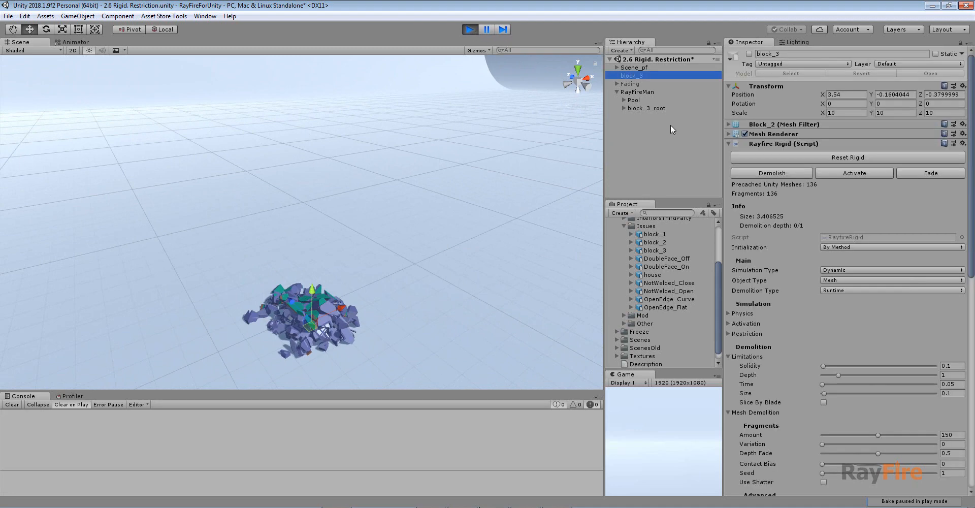
left_click(821, 156)
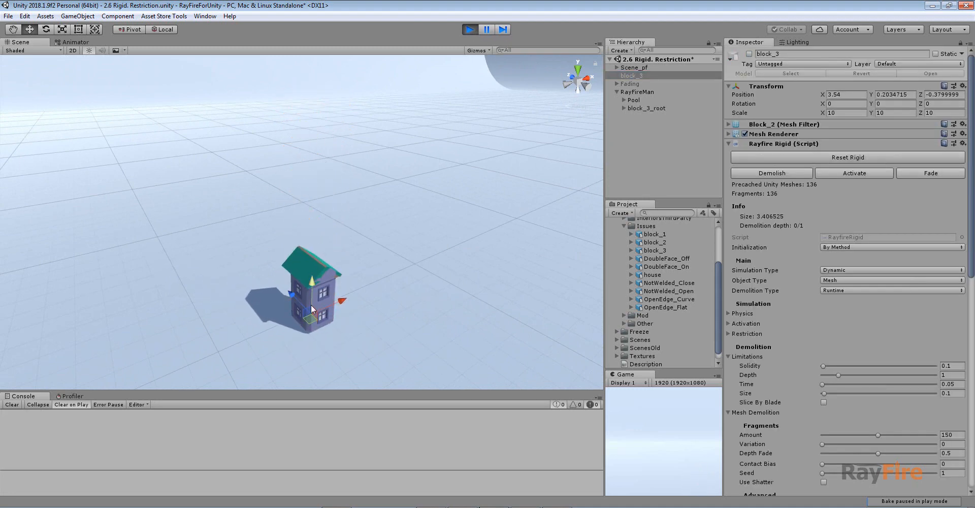
left_click(821, 159)
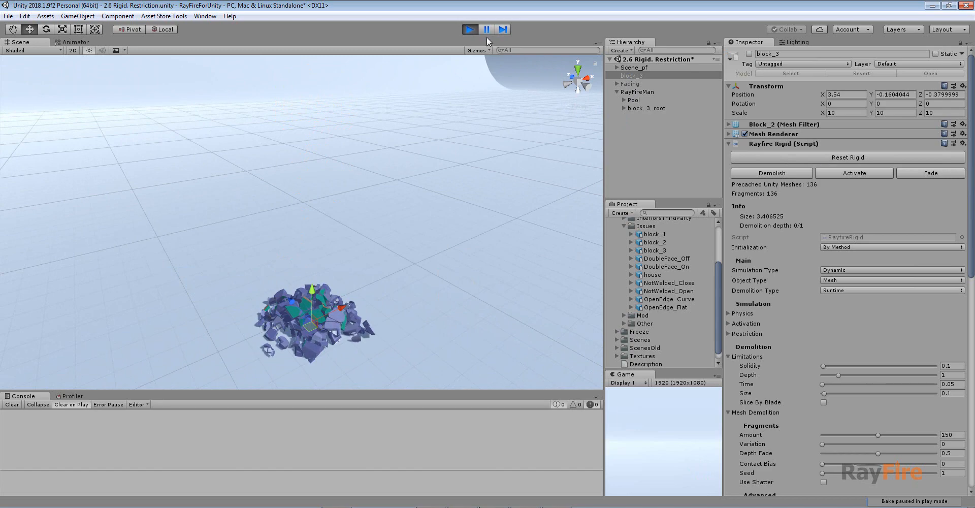
- Stop the simulation and examine the intact block_3 house up close from several sides
left_click(470, 29)
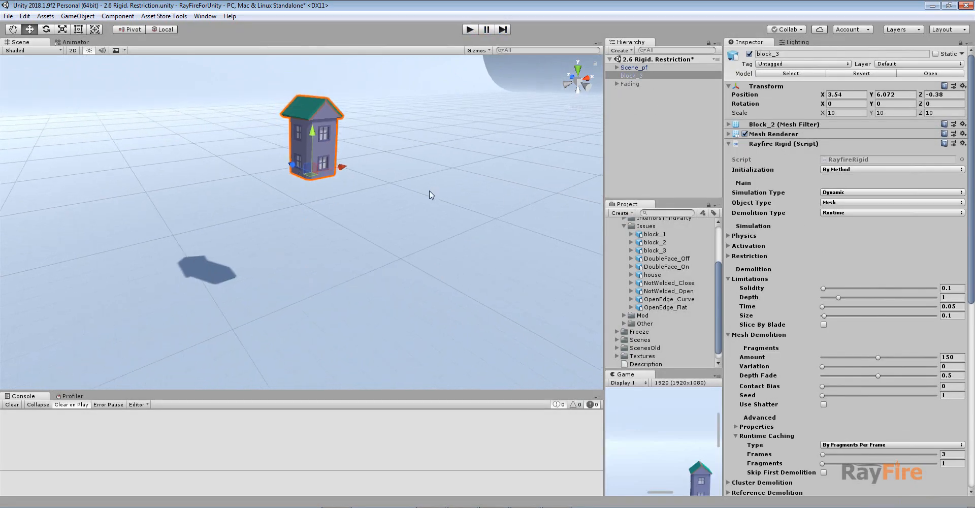
left_click_drag(430, 194, 228, 212, "alt")
middle_click_drag(228, 213, 365, 225)
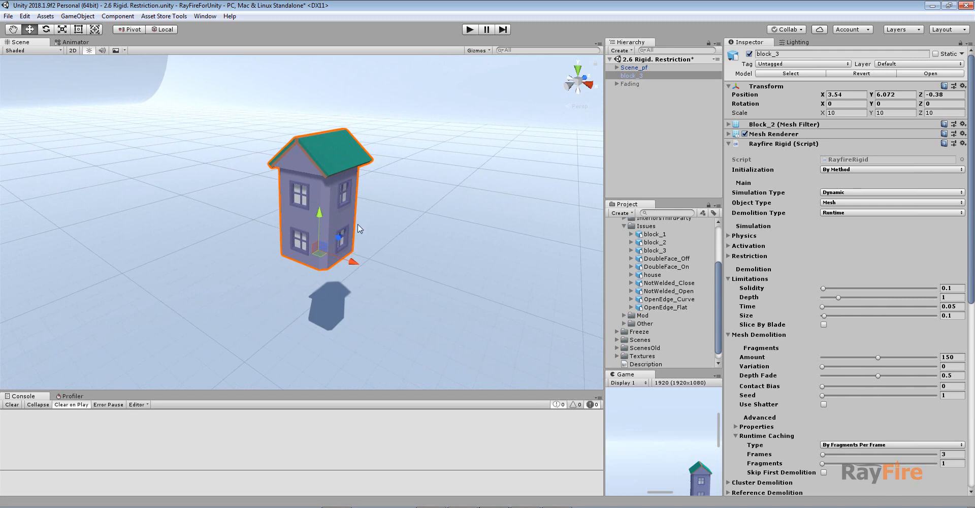
left_click_drag(354, 229, 381, 219, "alt")
scroll(381, 219, "up", 3)
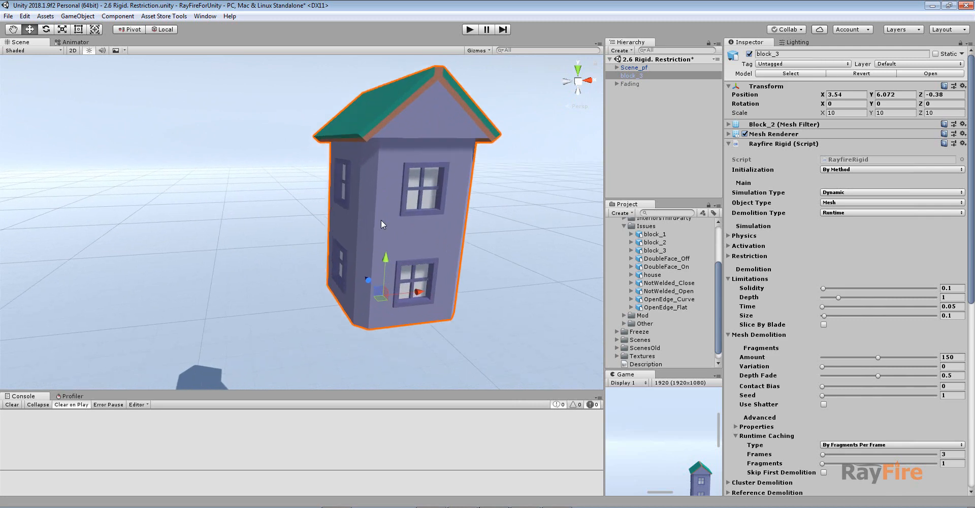
left_click_drag(433, 251, 378, 217, "alt")
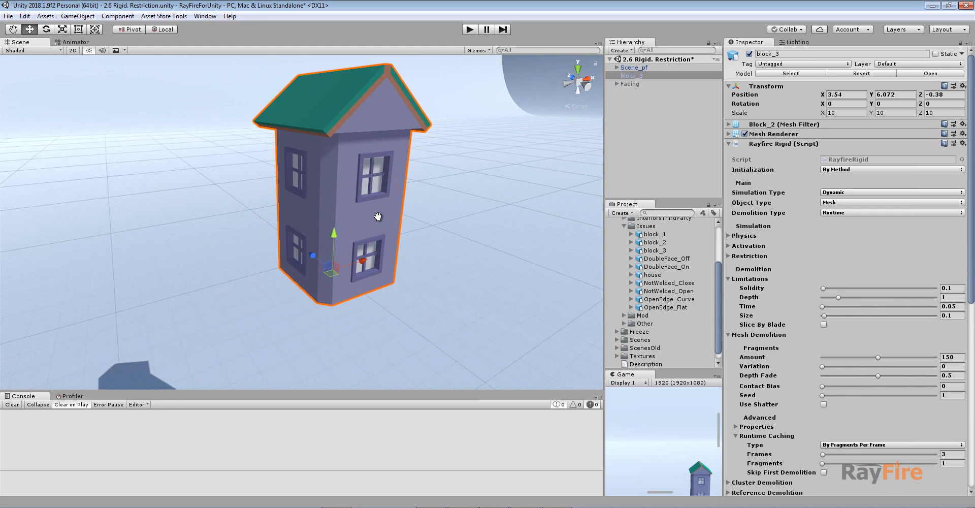